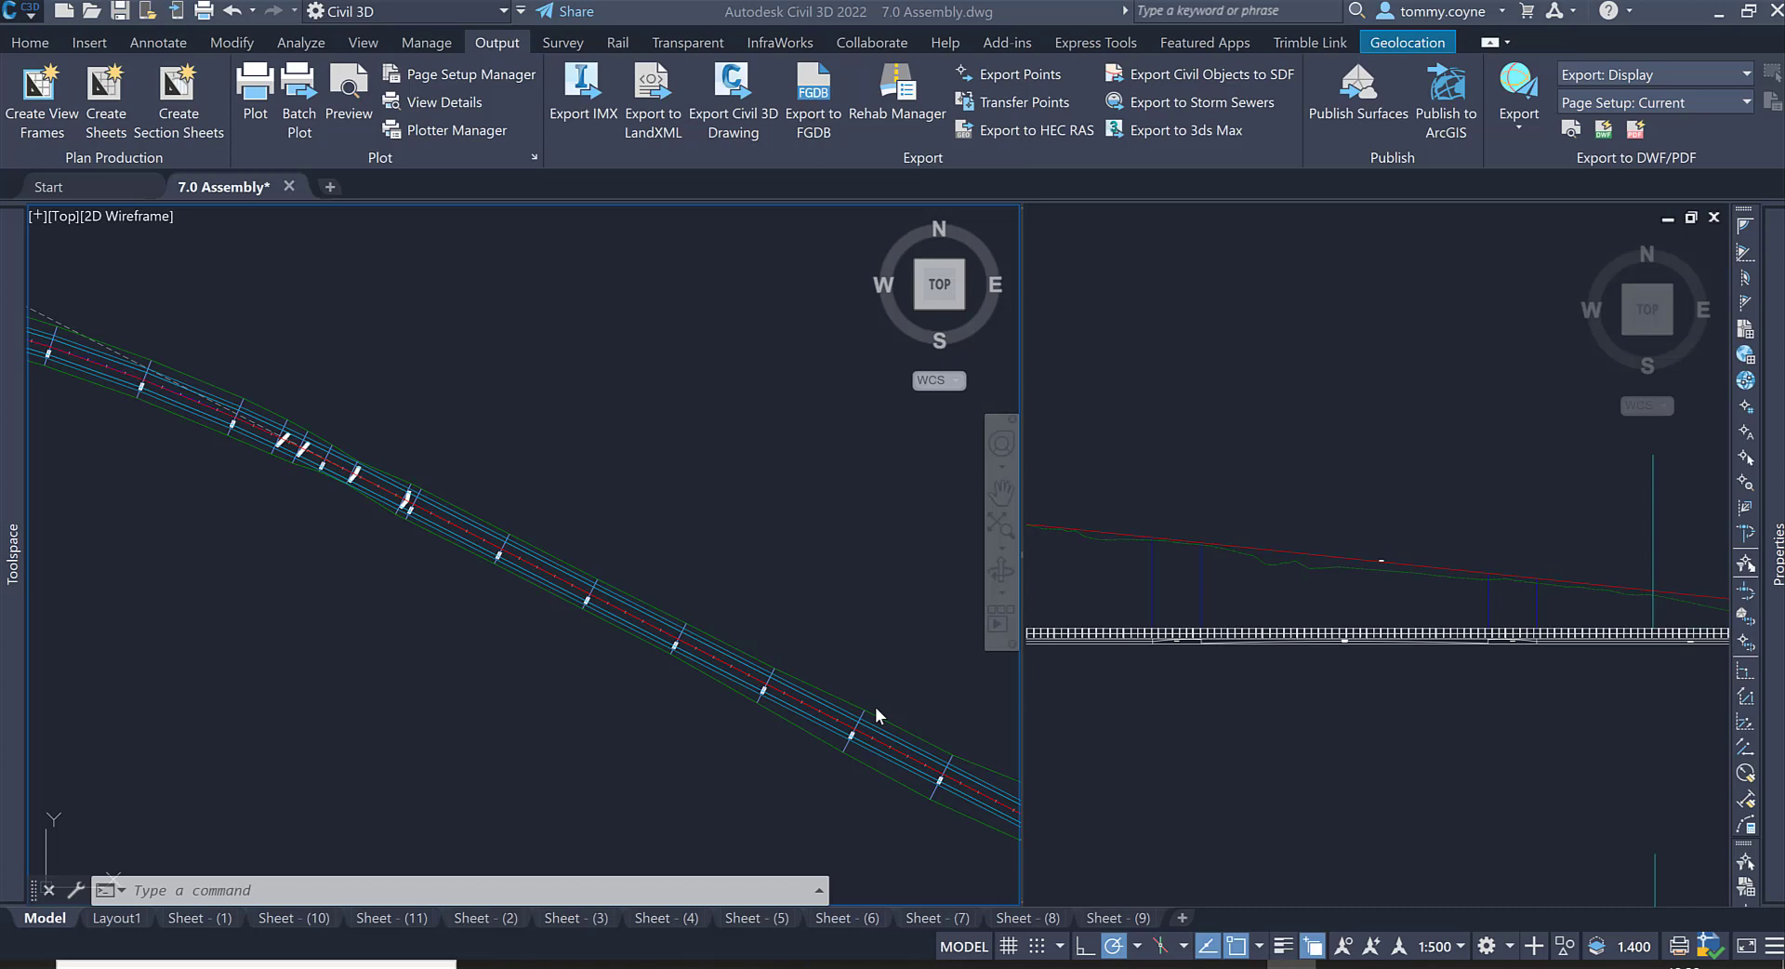
Step: Examine the eastern end of the Road 1 corridor in the plan view for a side road junction location
click(725, 533)
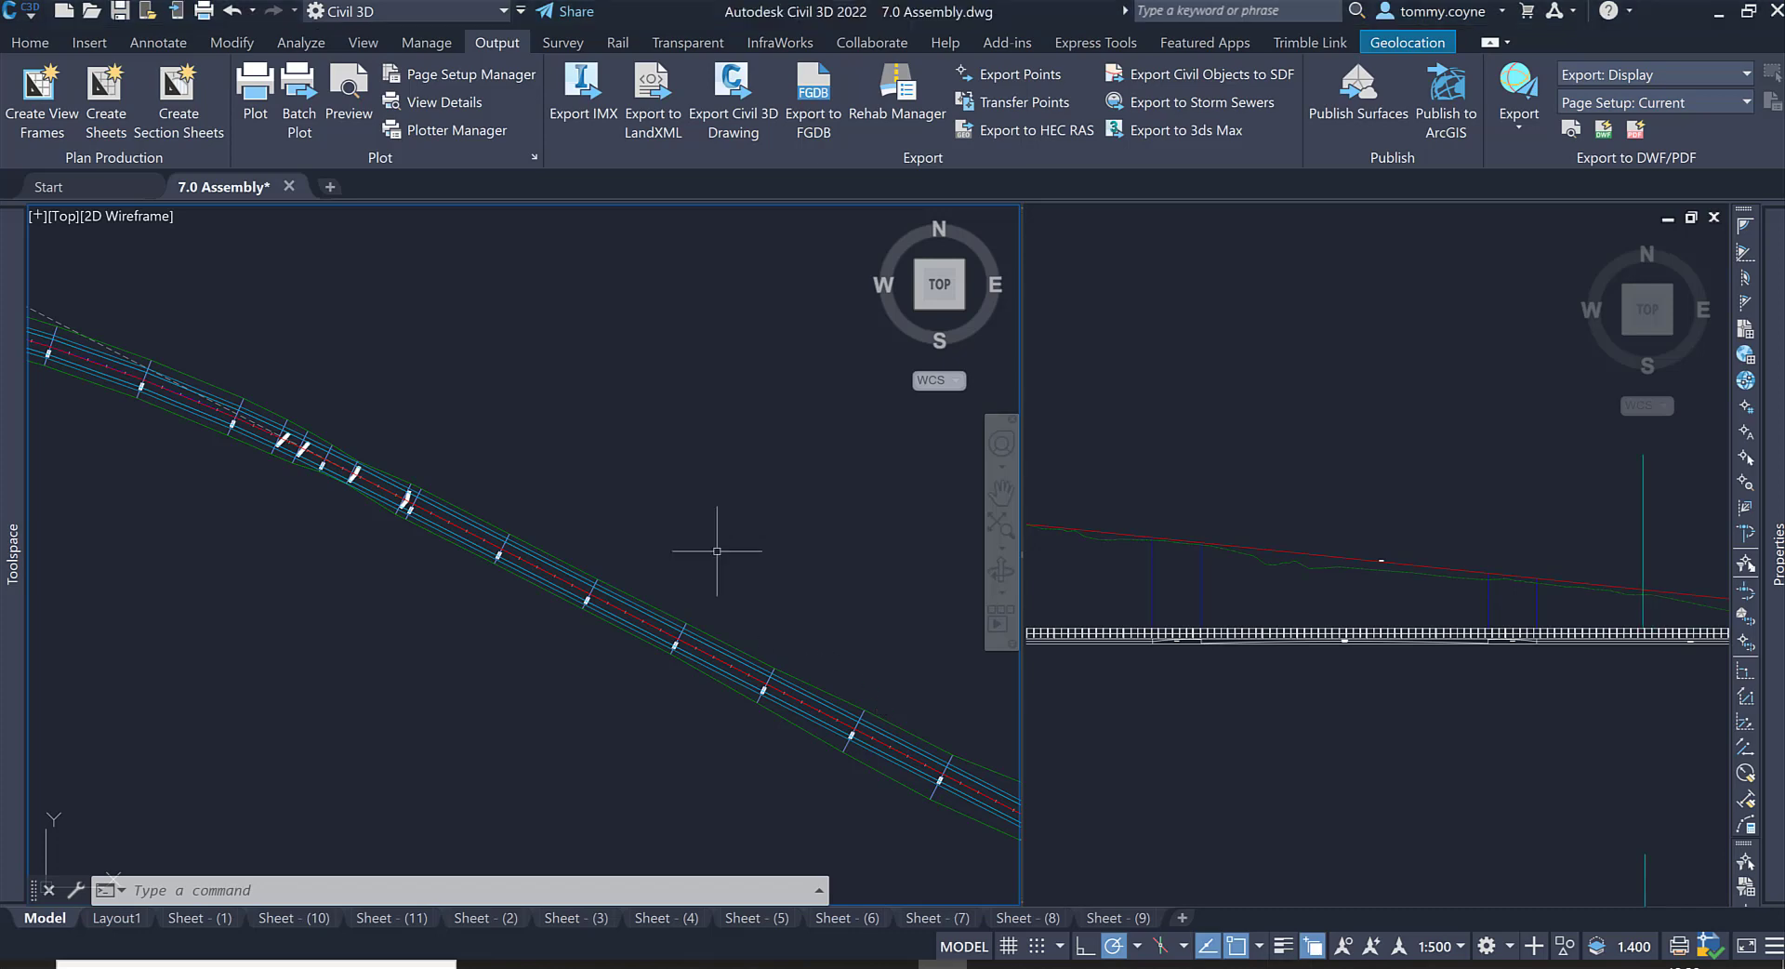
scroll(716, 550, down, 5)
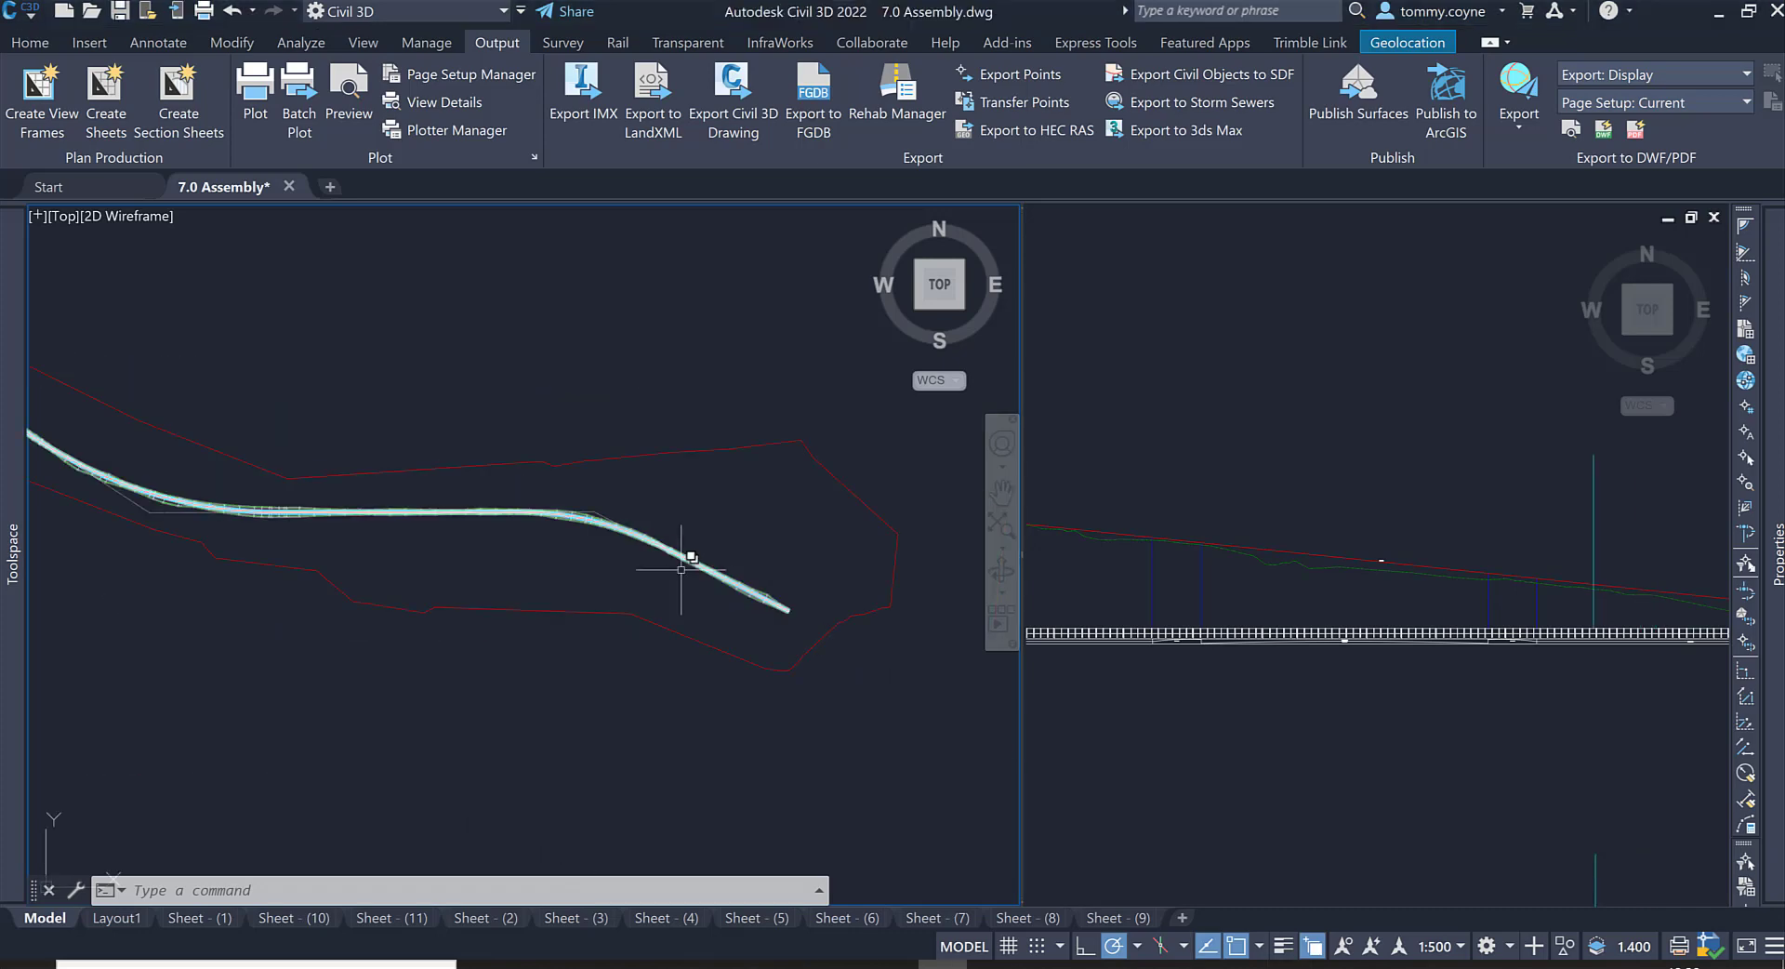
scroll(716, 587, up, 3)
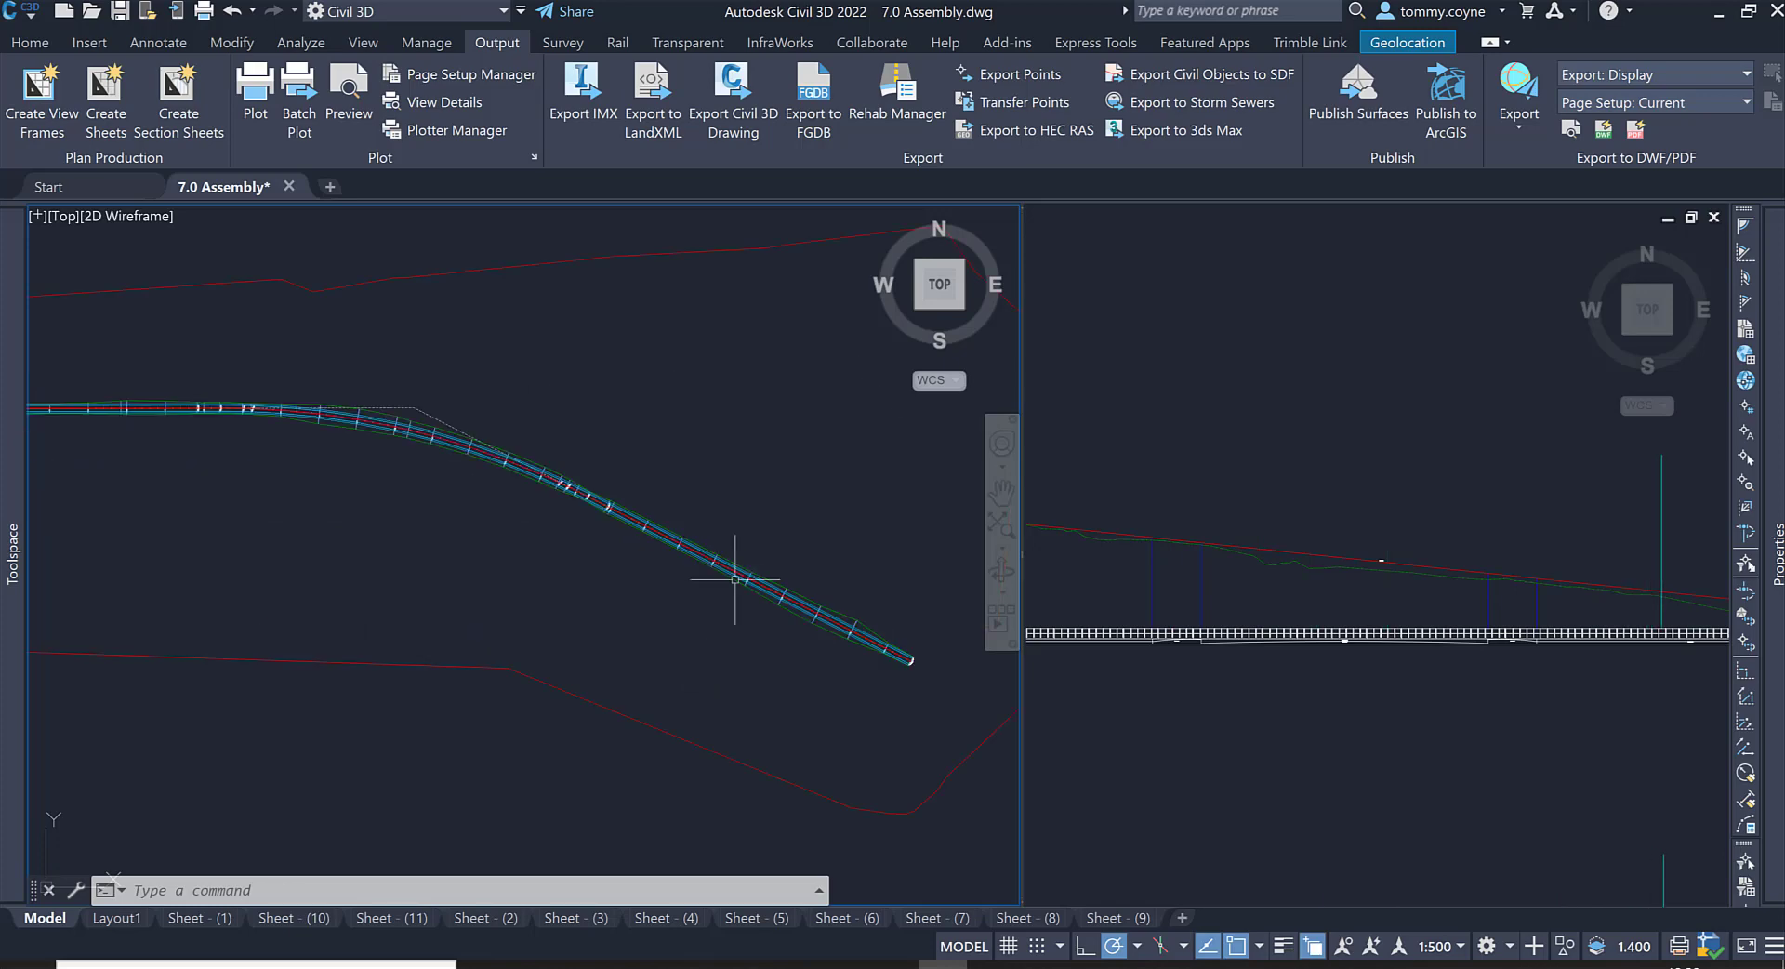
scroll(734, 618, up, 3)
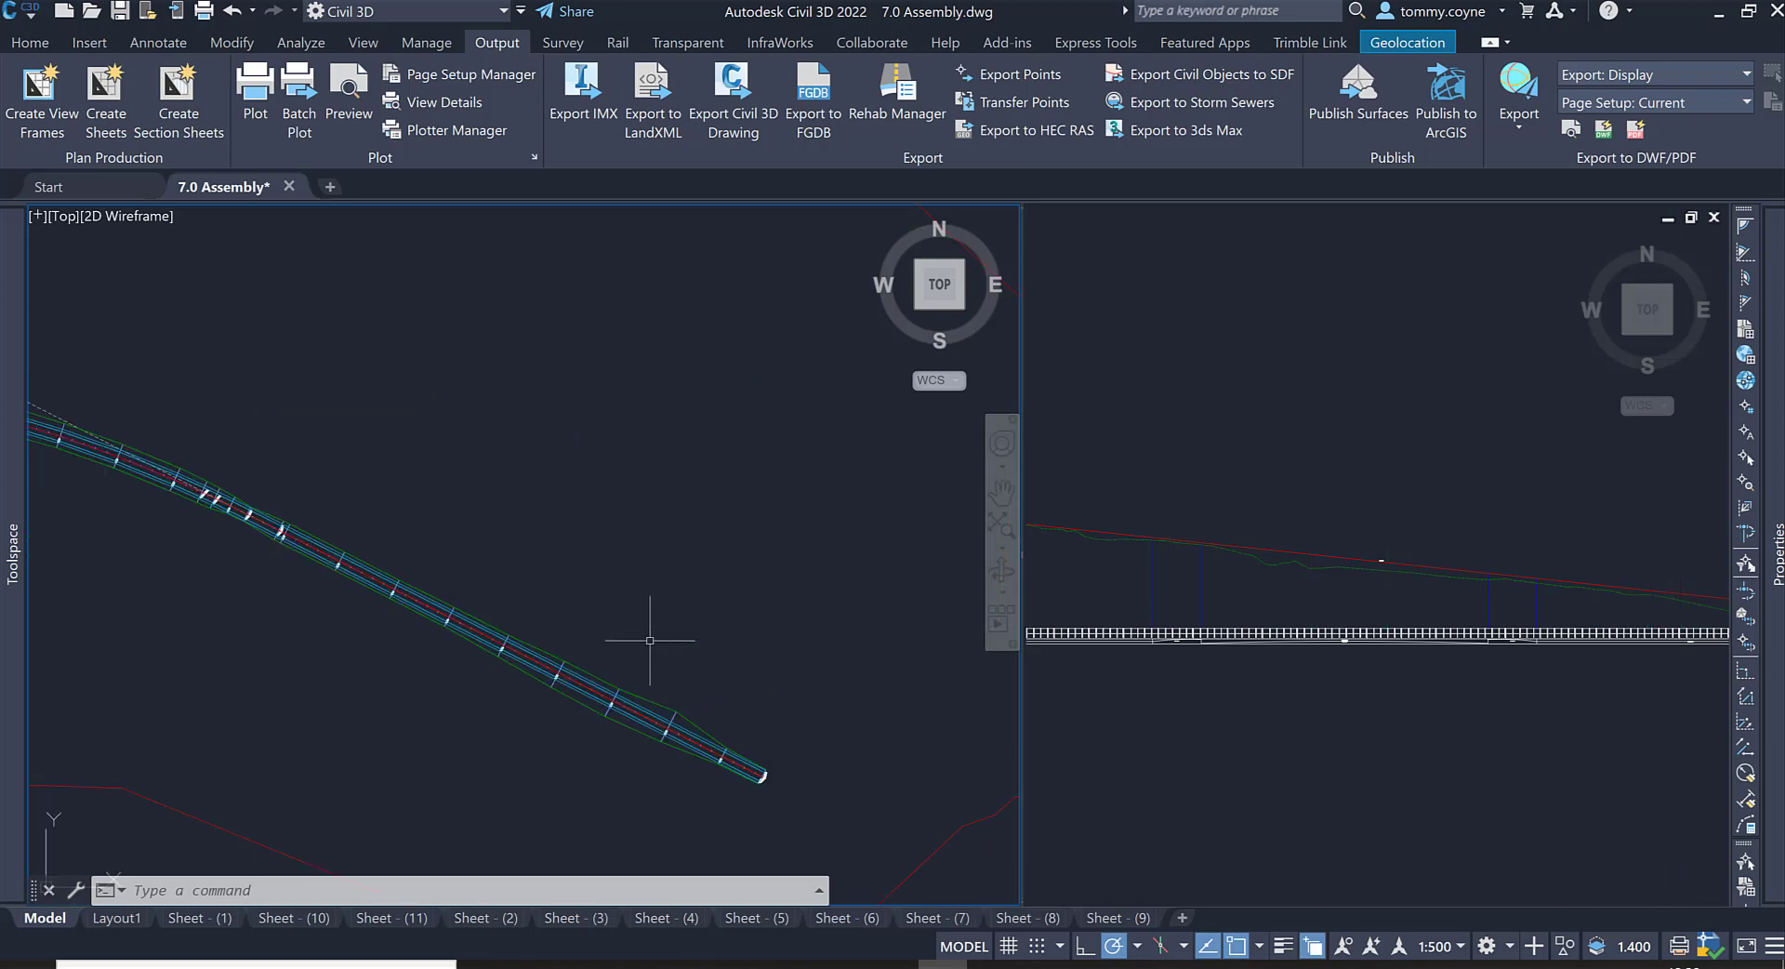
key(Escape)
key(Escape)
scroll(626, 598, down, 2)
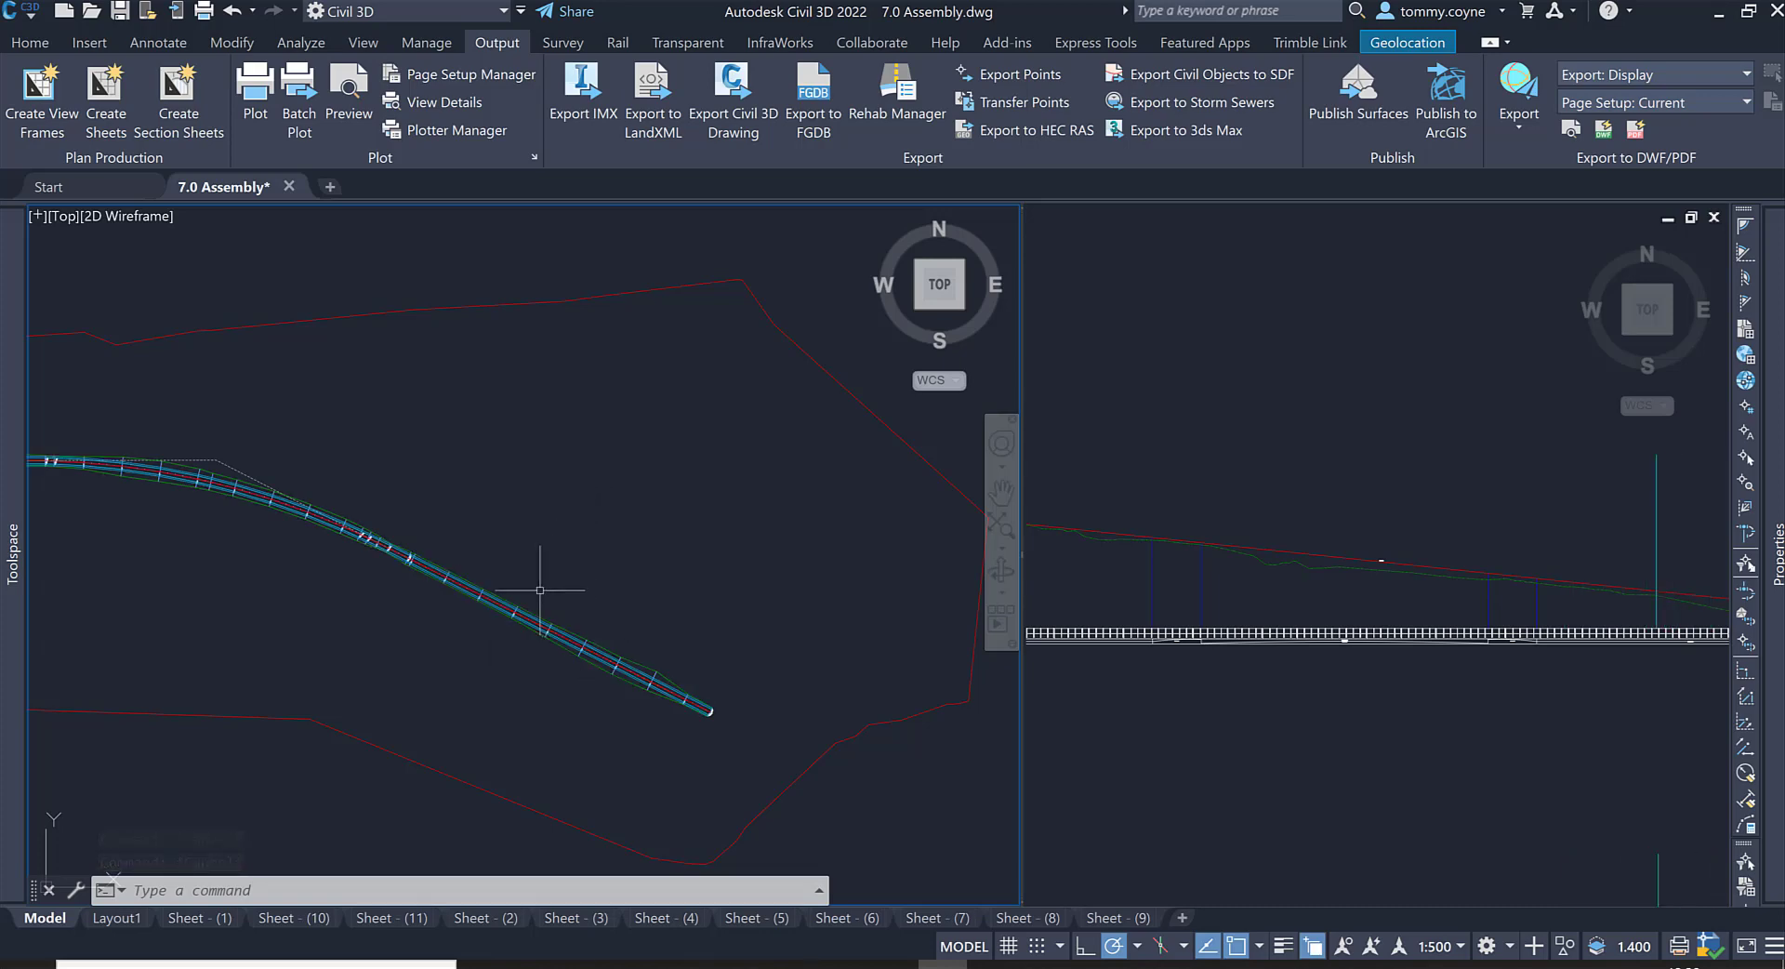
key(Escape)
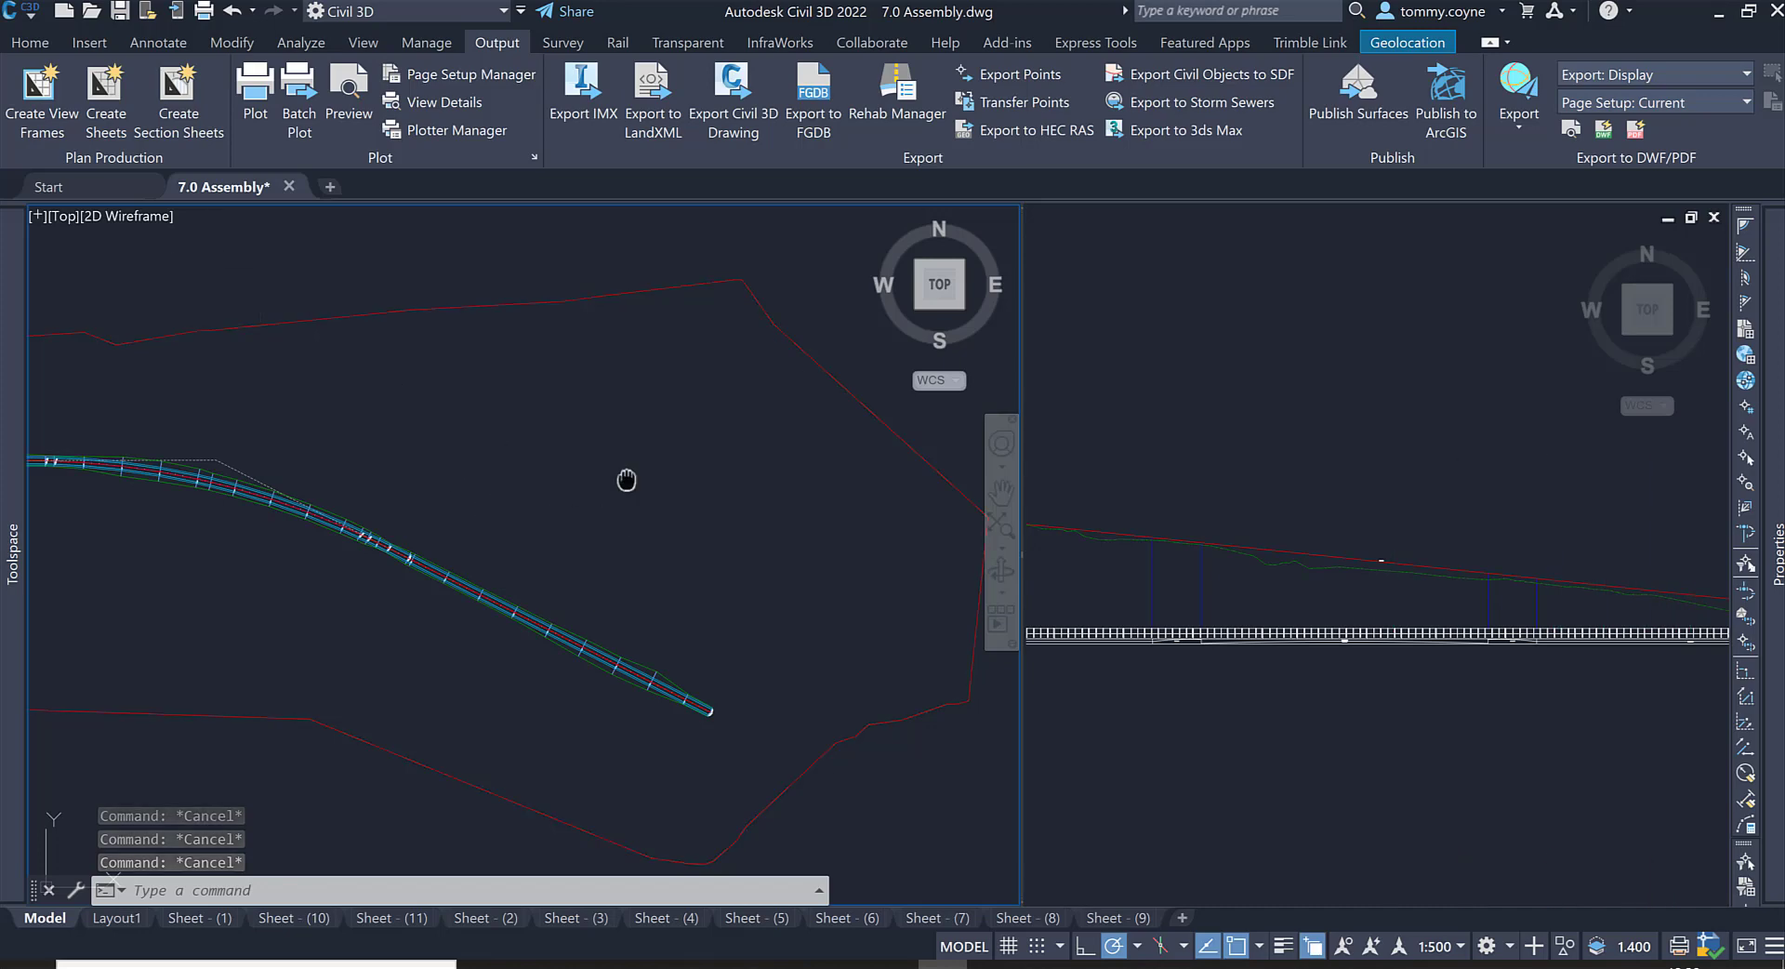
scroll(569, 542, up, 4)
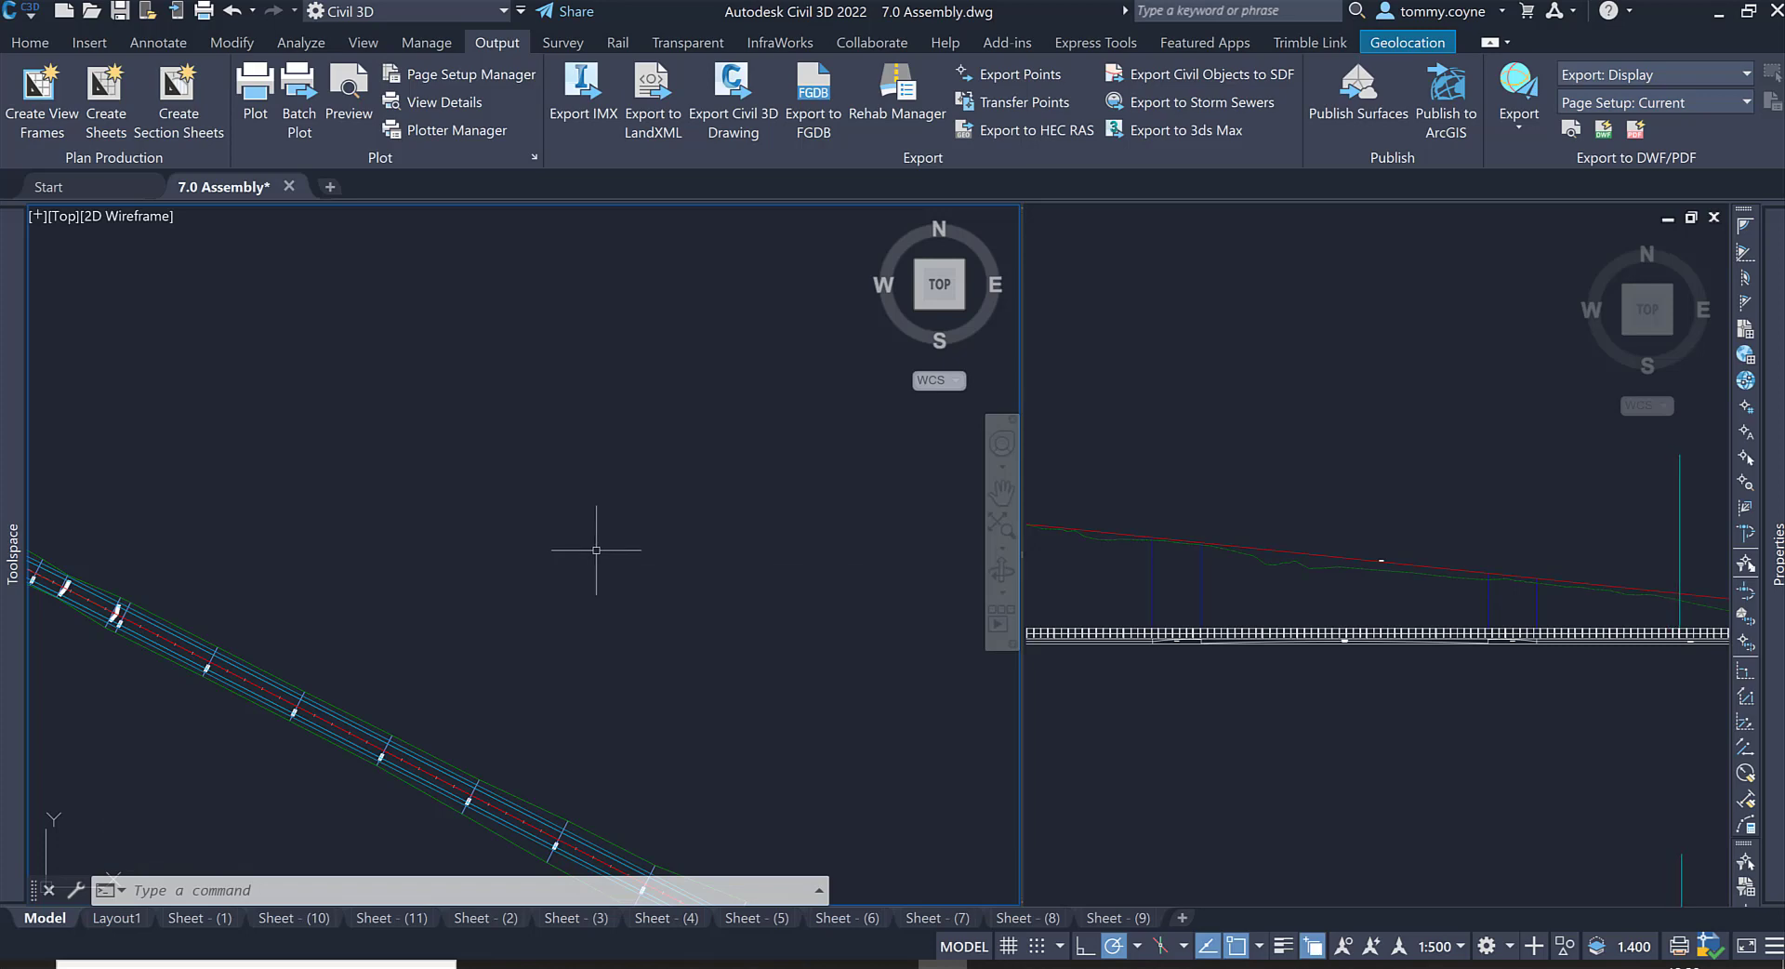
scroll(596, 549, down, 2)
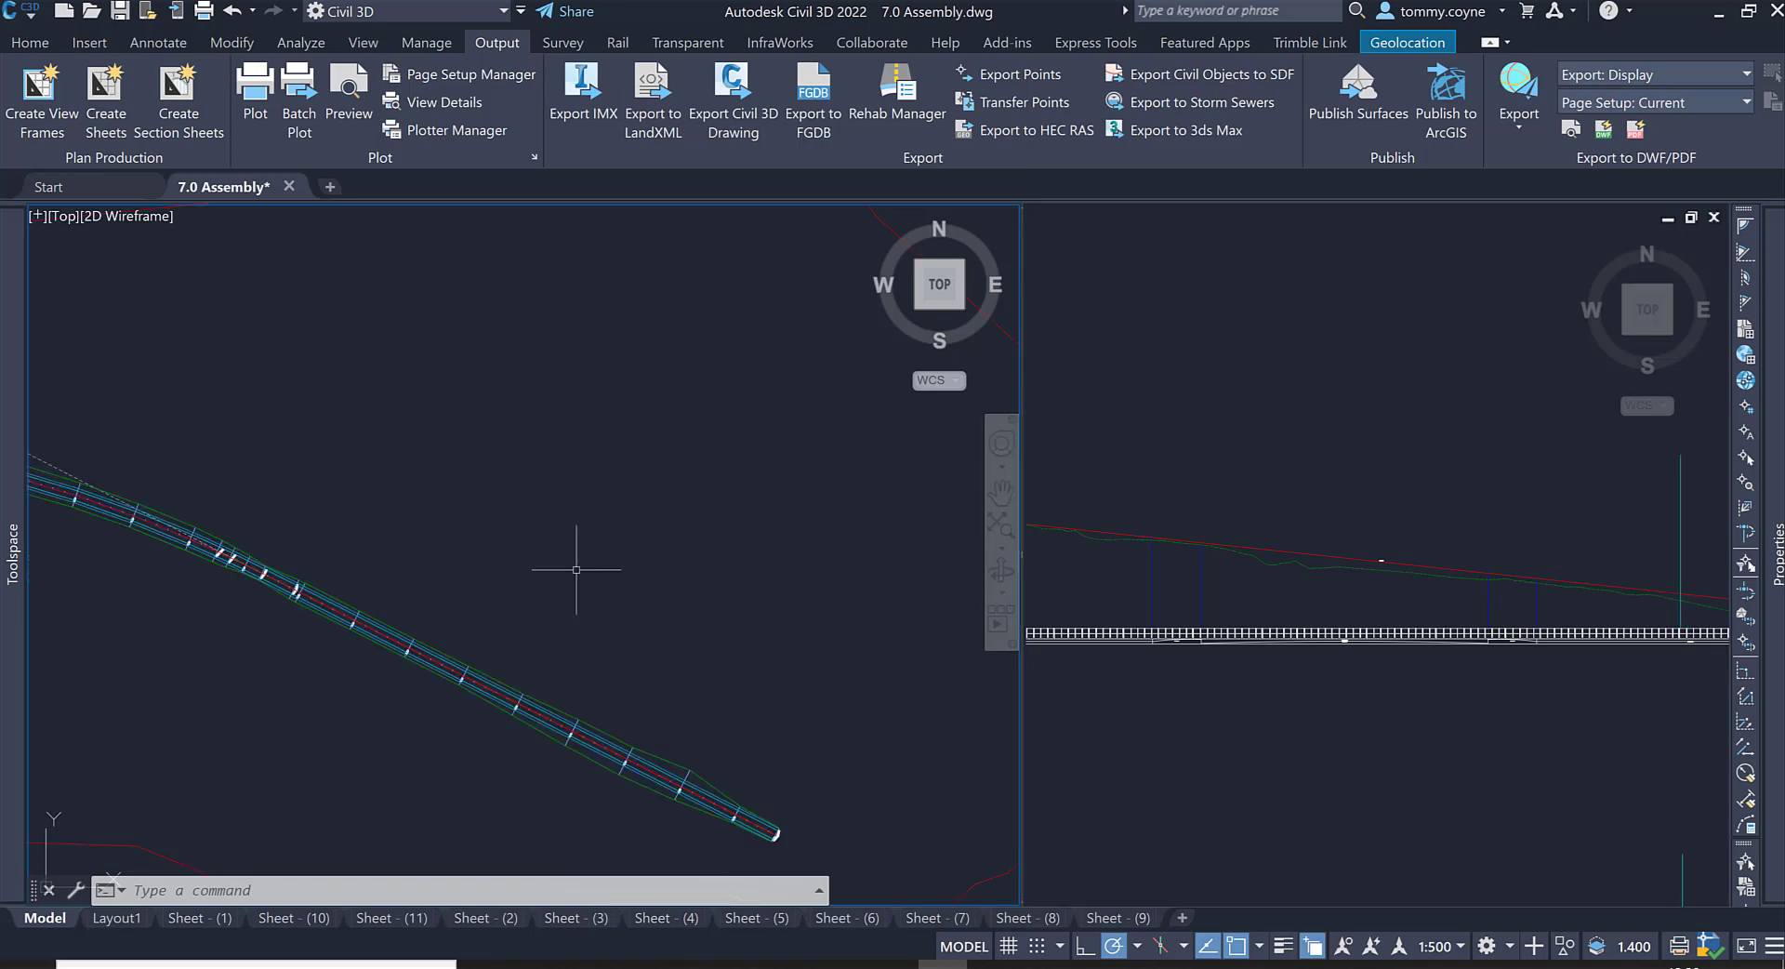
key(Escape)
key(Escape)
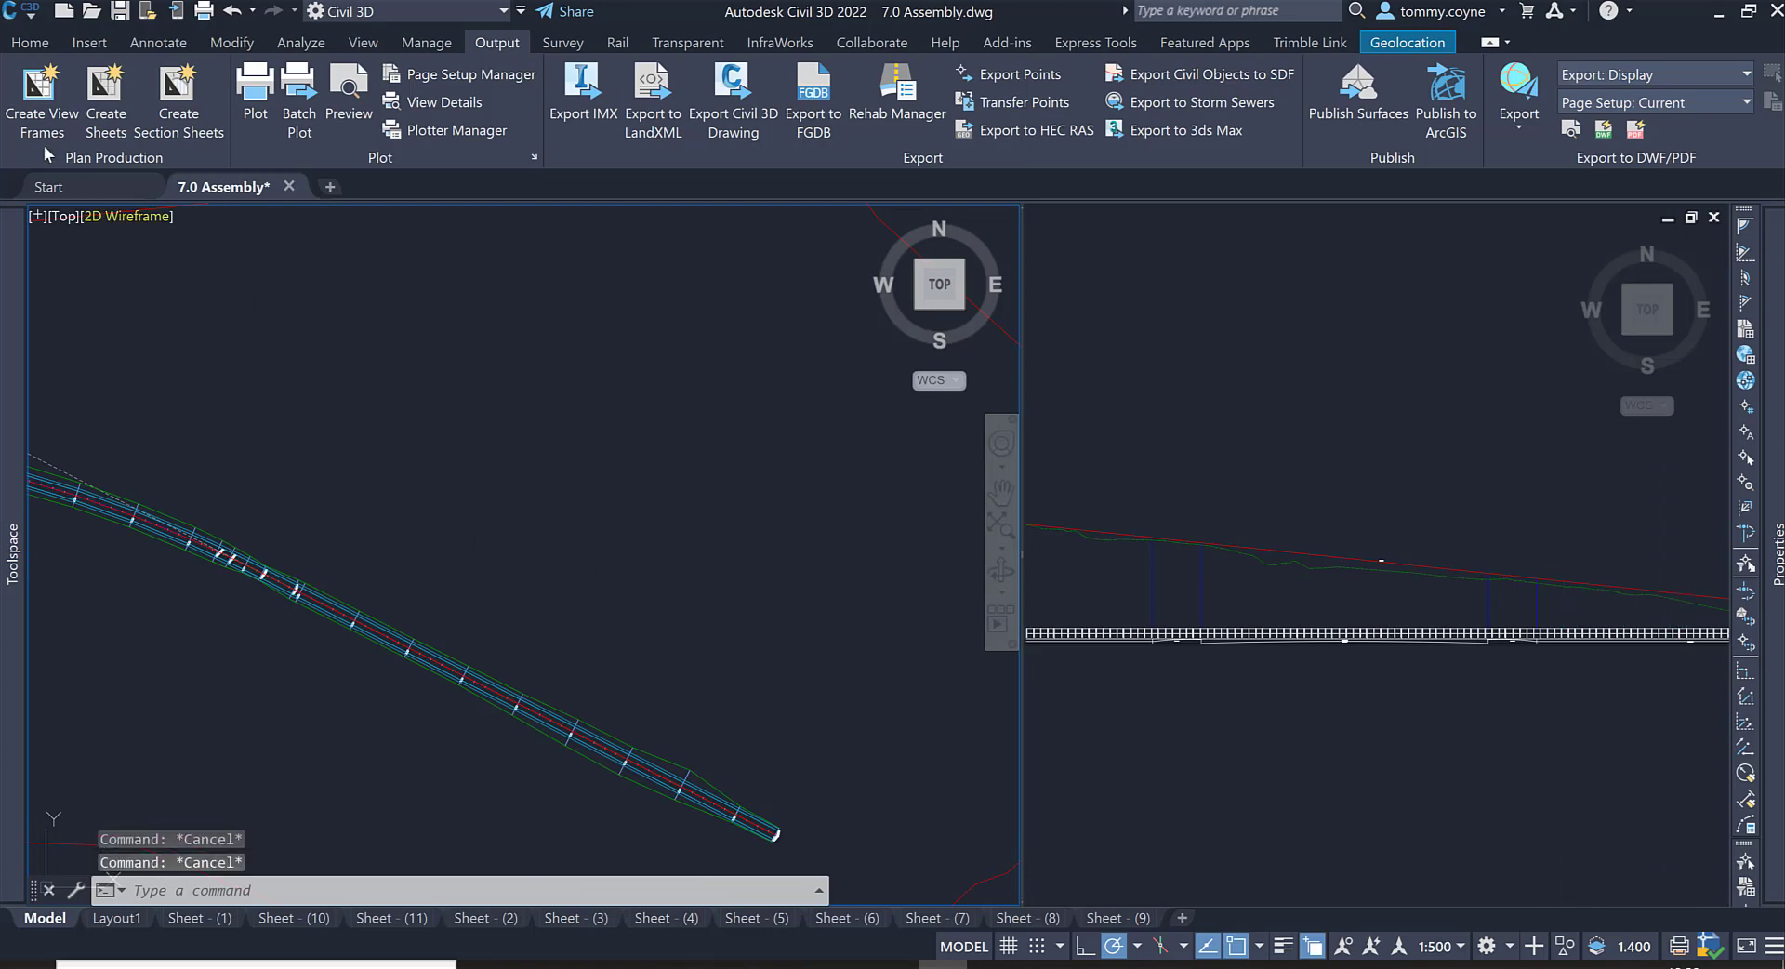
Step: Create a new centerline layout alignment named Side Road with the default site, style and label set
click(31, 44)
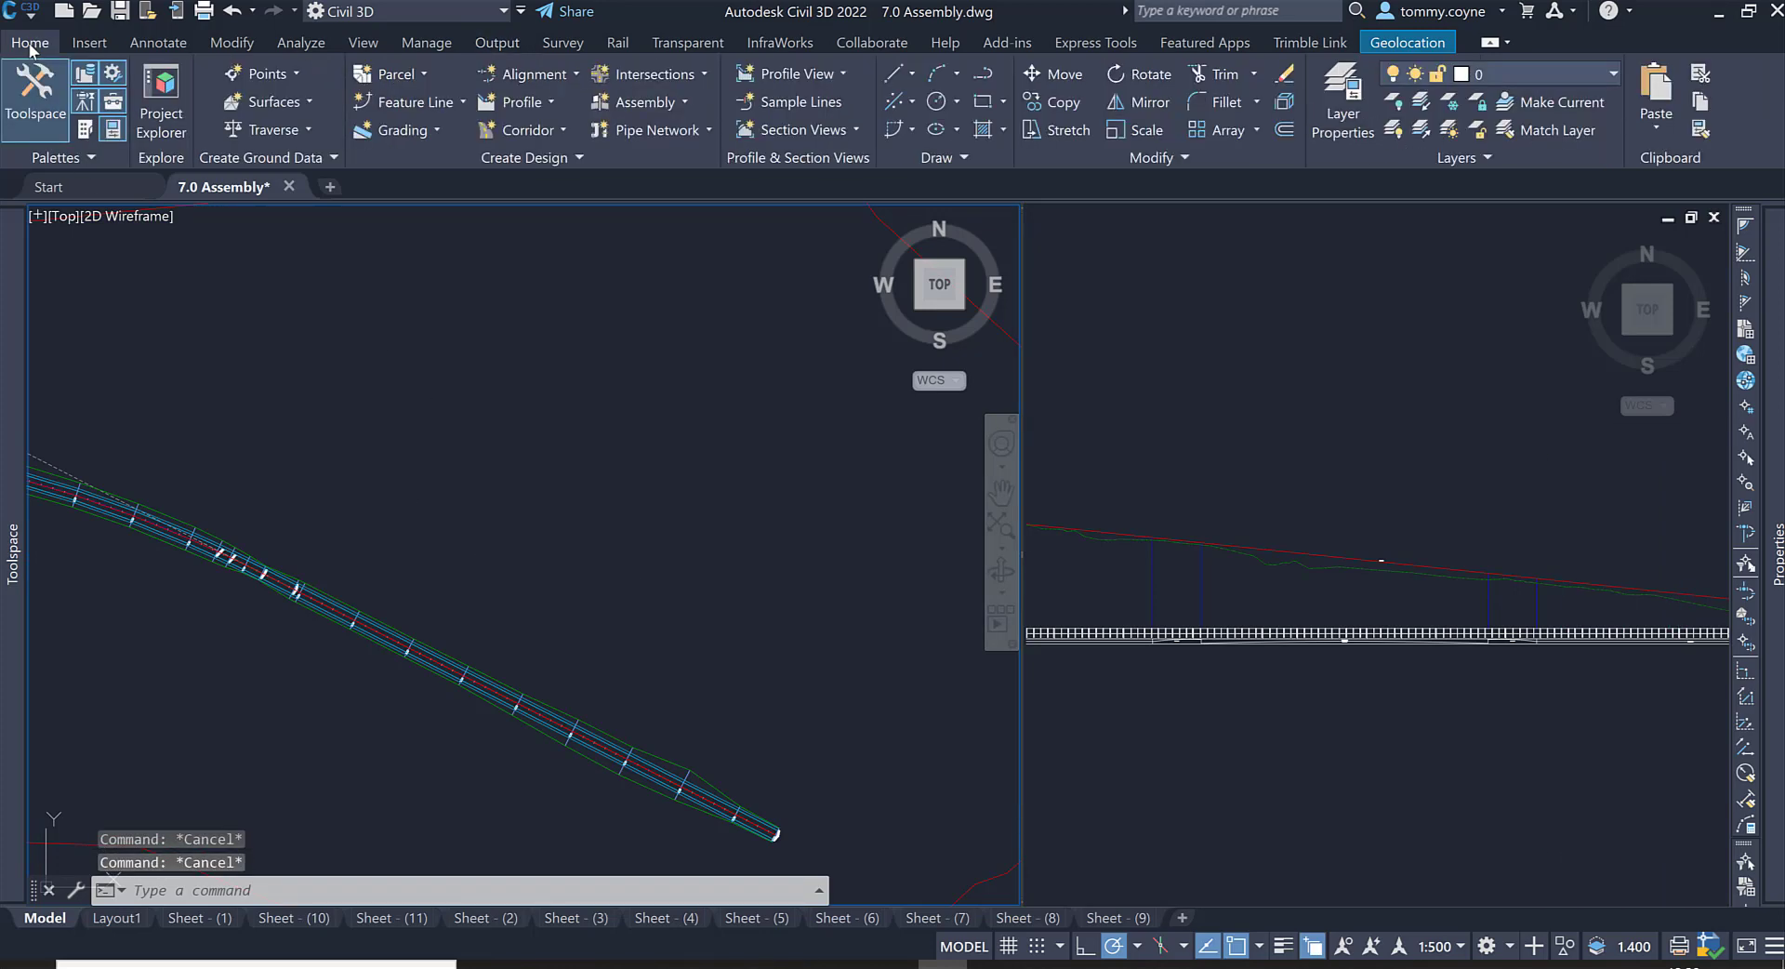
click(533, 76)
click(560, 114)
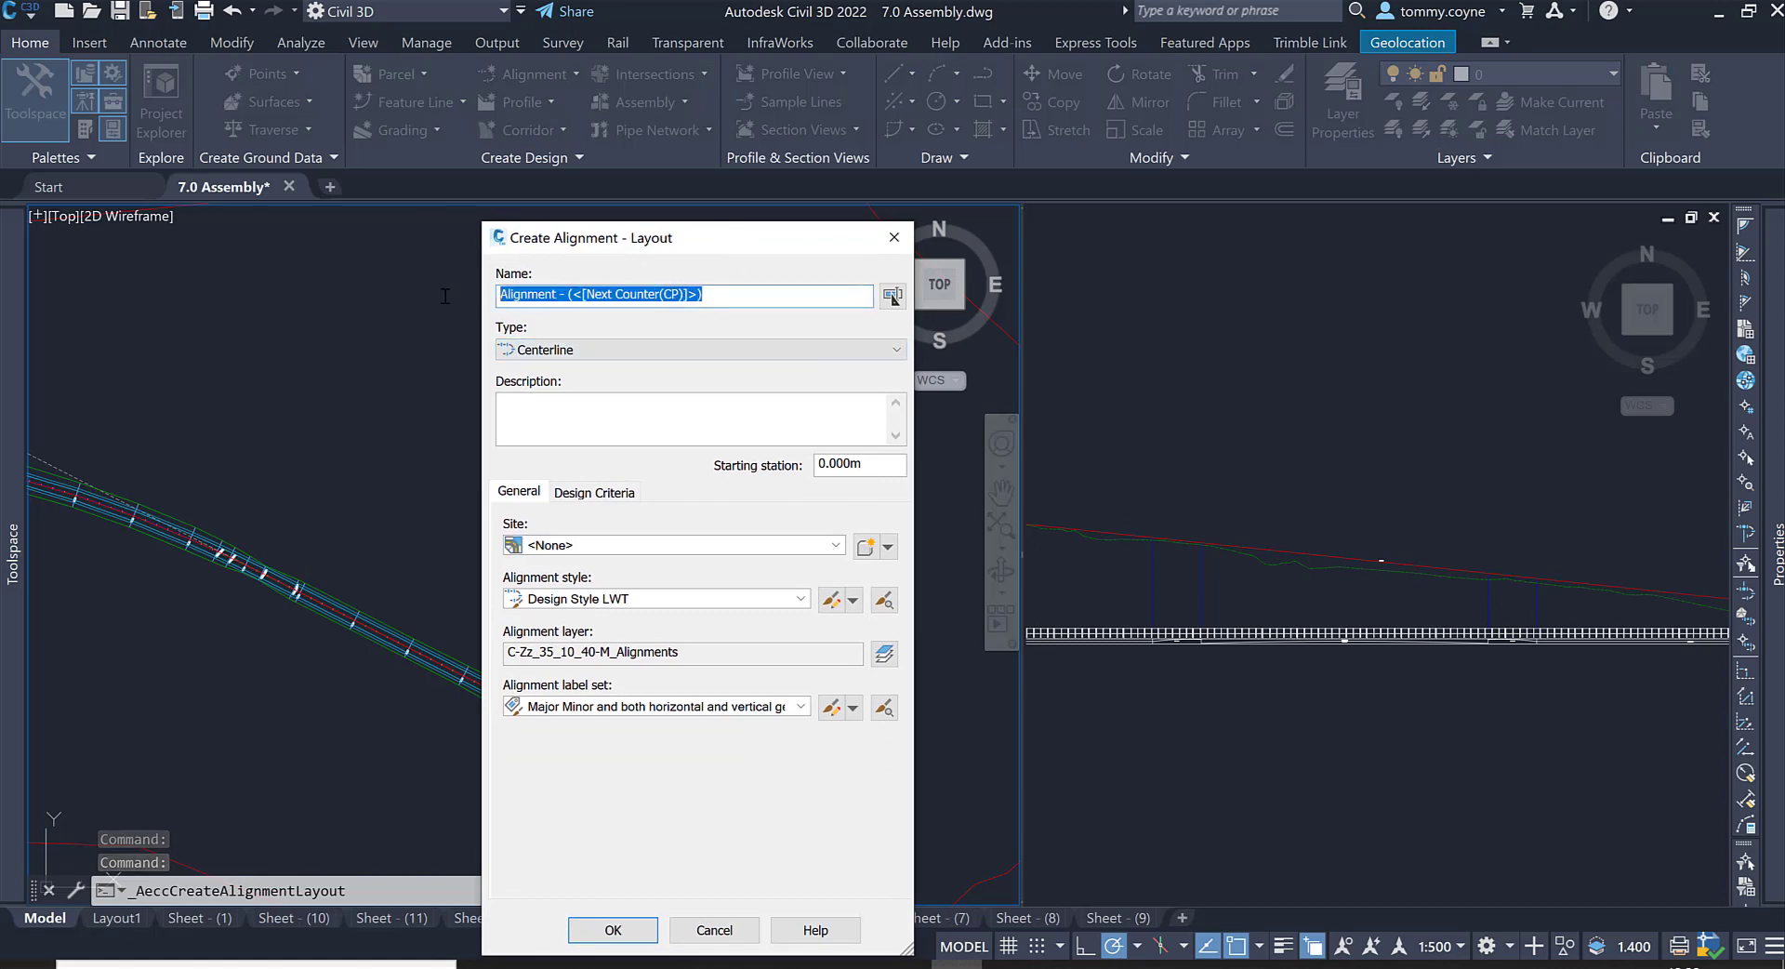
text(Side Road)
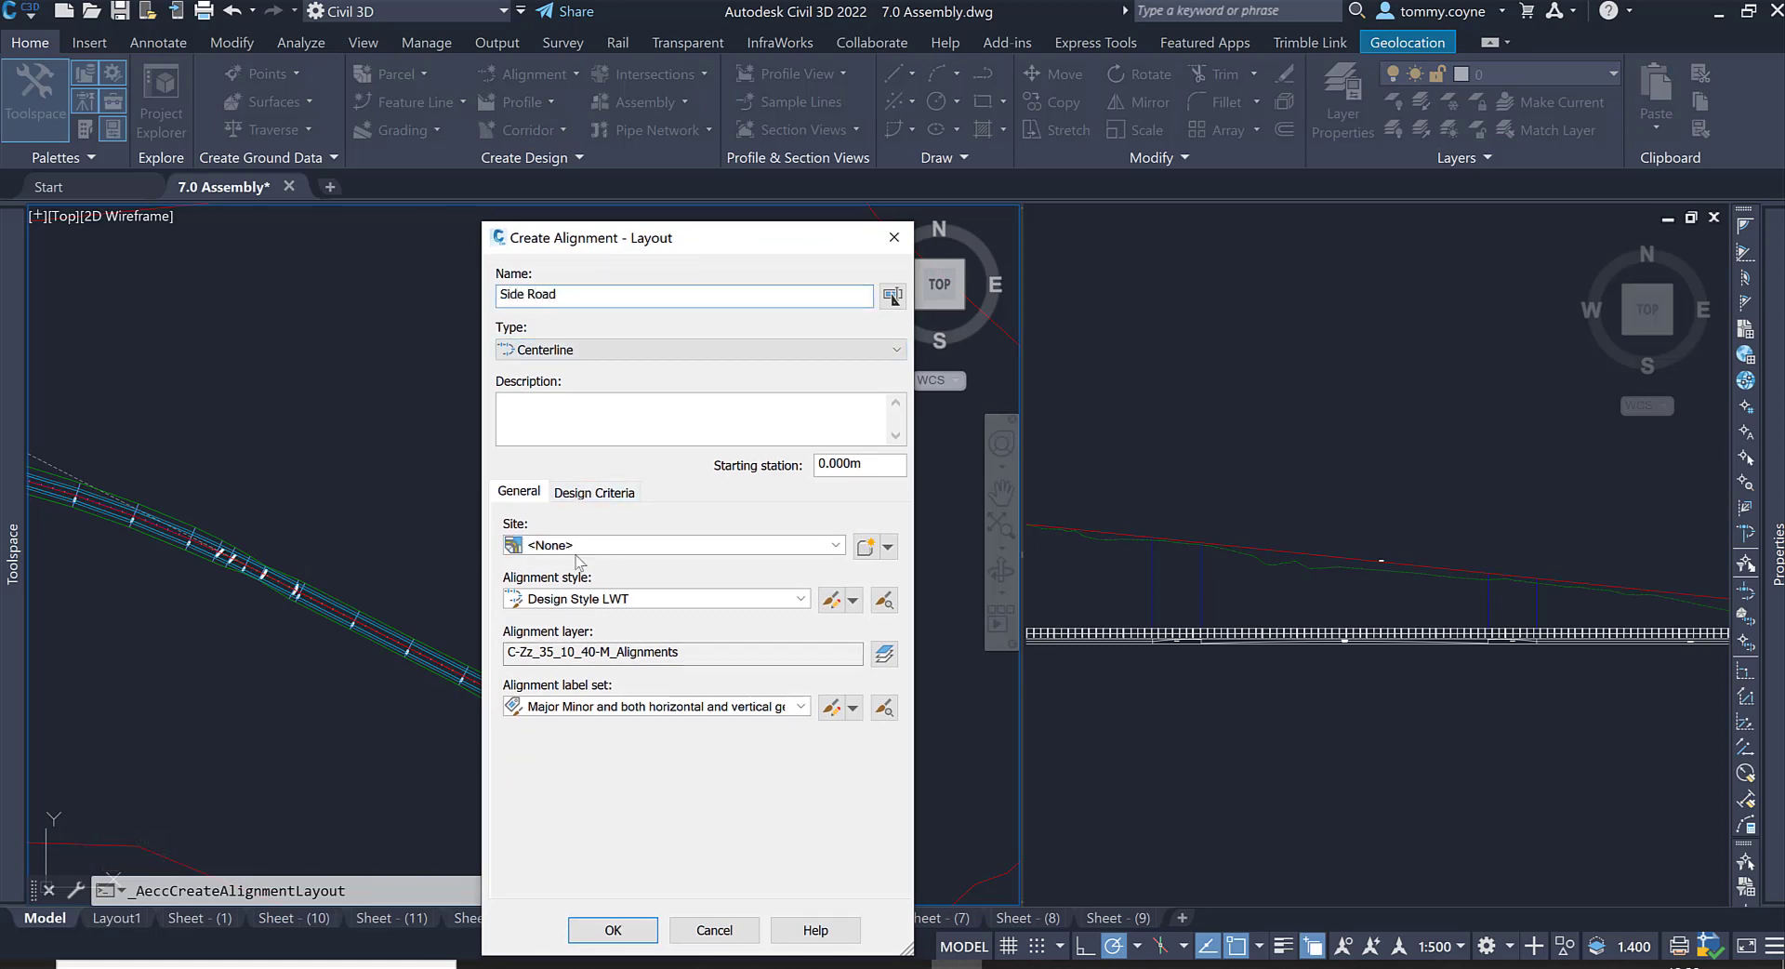
click(613, 930)
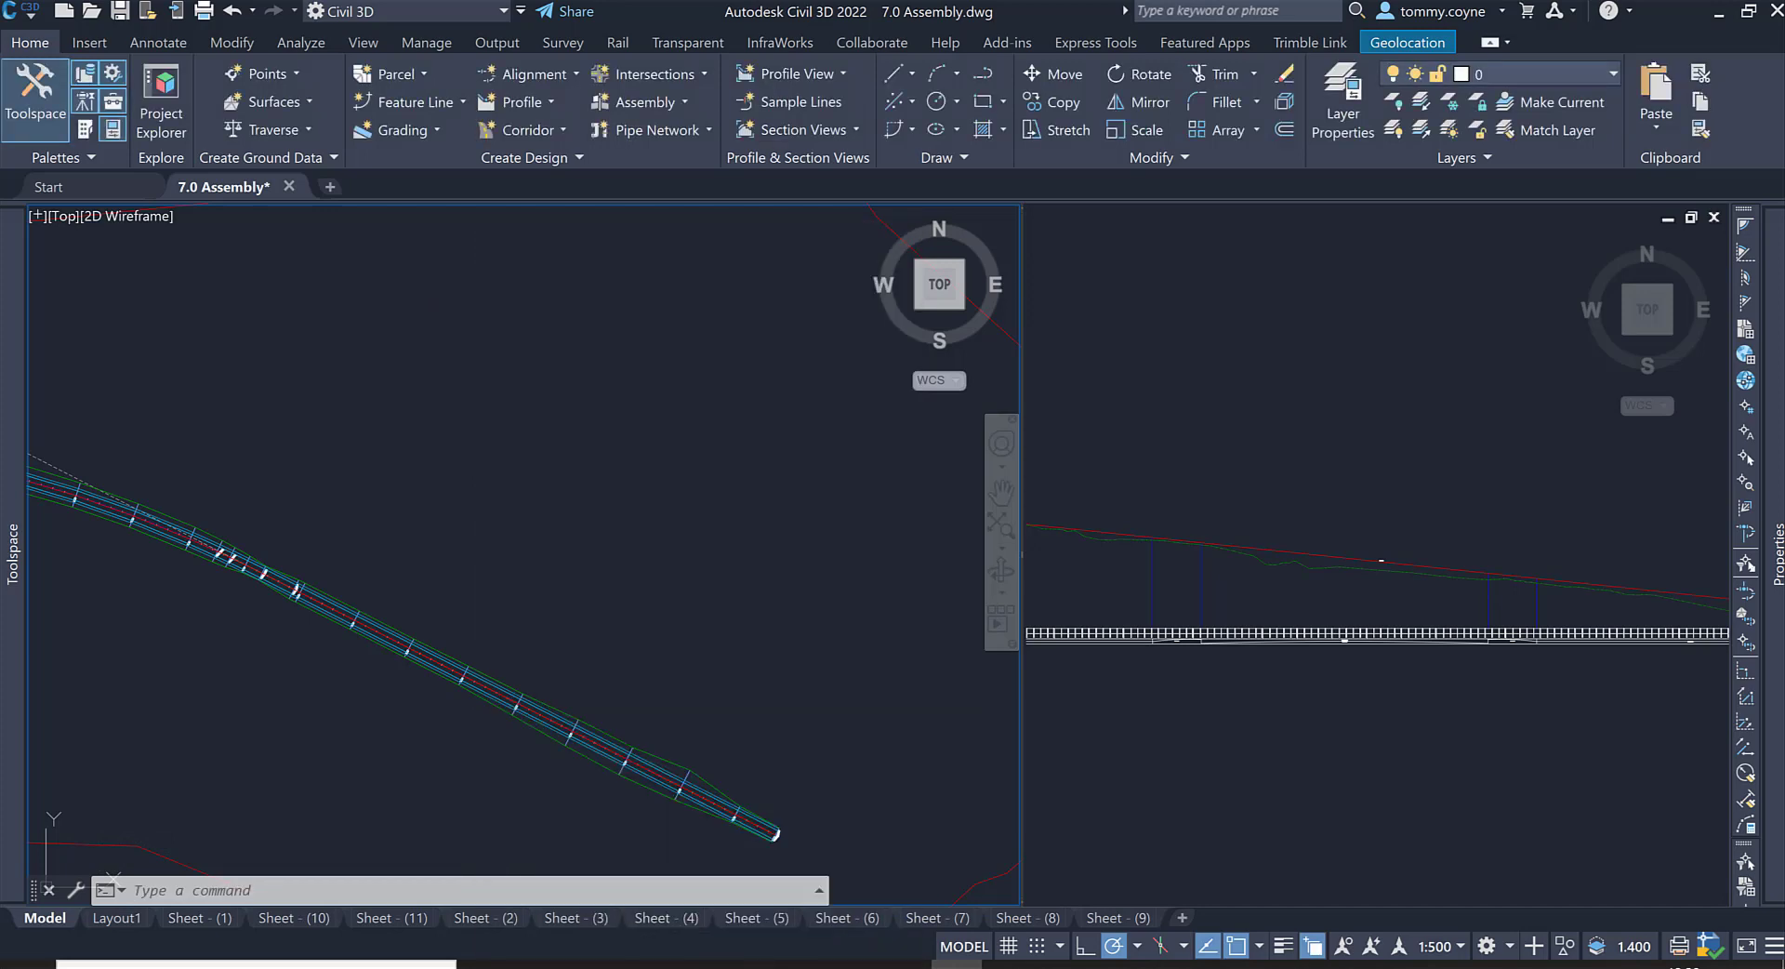
Step: Draw one tangent without curves, about 170 m long, from open ground northeast of Road 1 to its centreline just past chainage 2650
drag(82, 467, 285, 267)
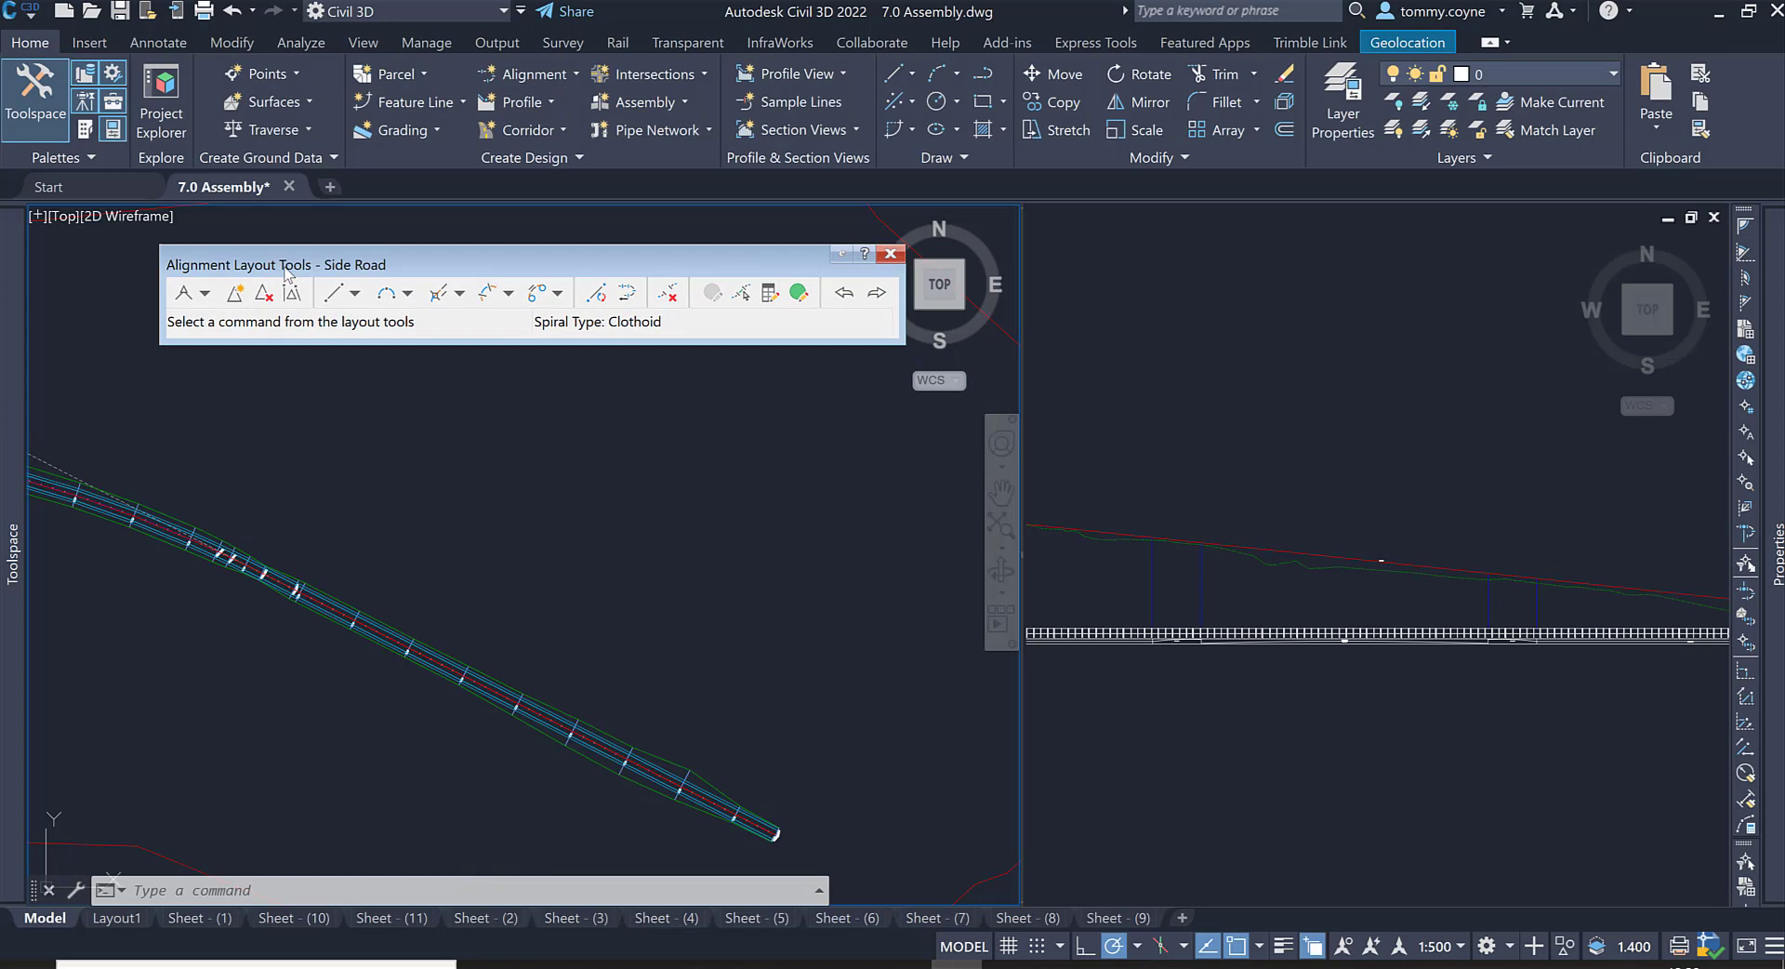
click(206, 293)
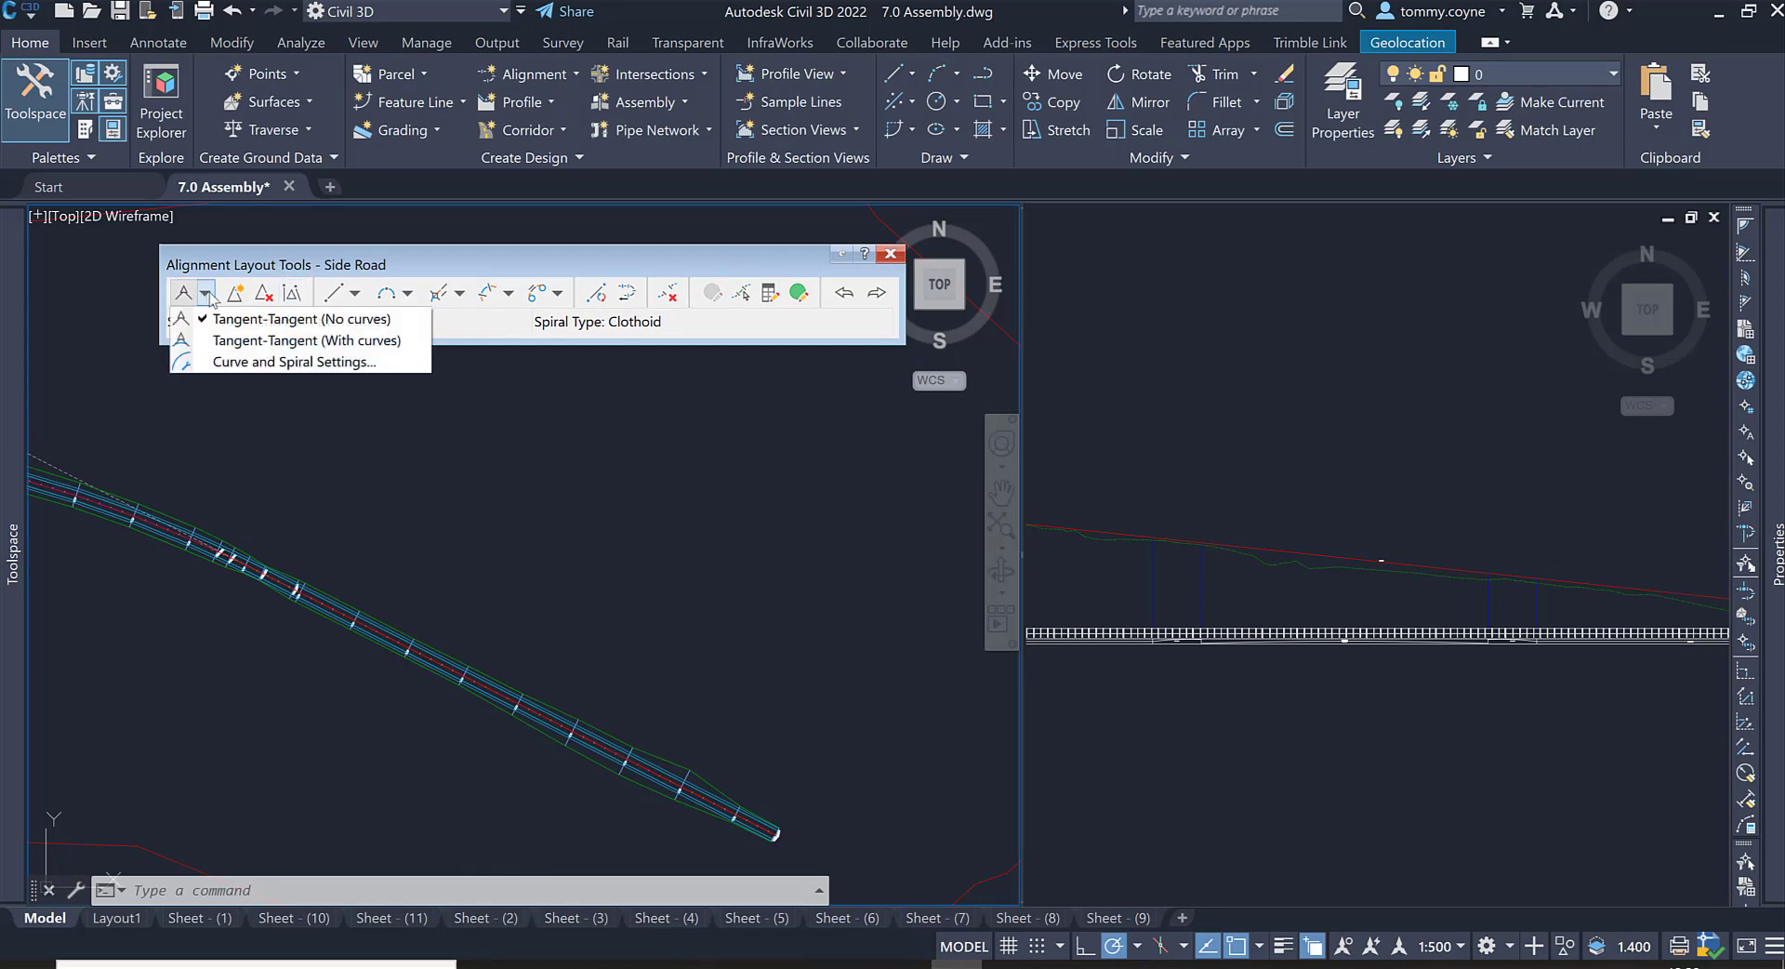
click(238, 319)
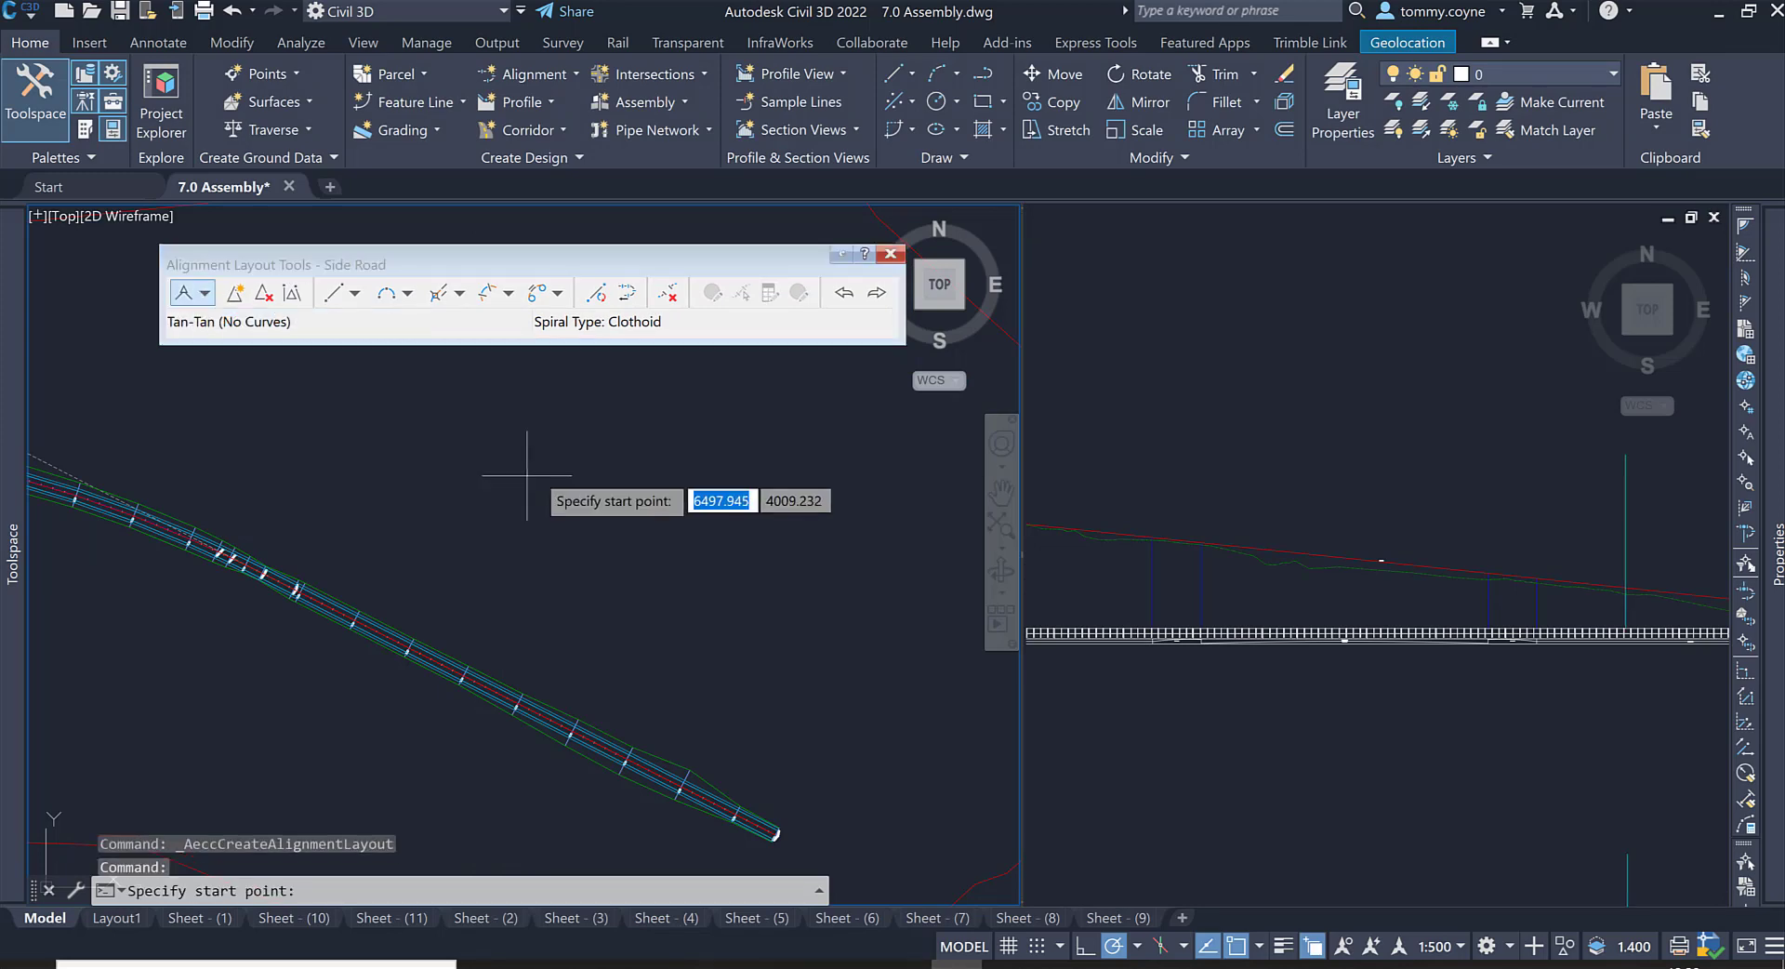
click(576, 499)
scroll(493, 621, up, 3)
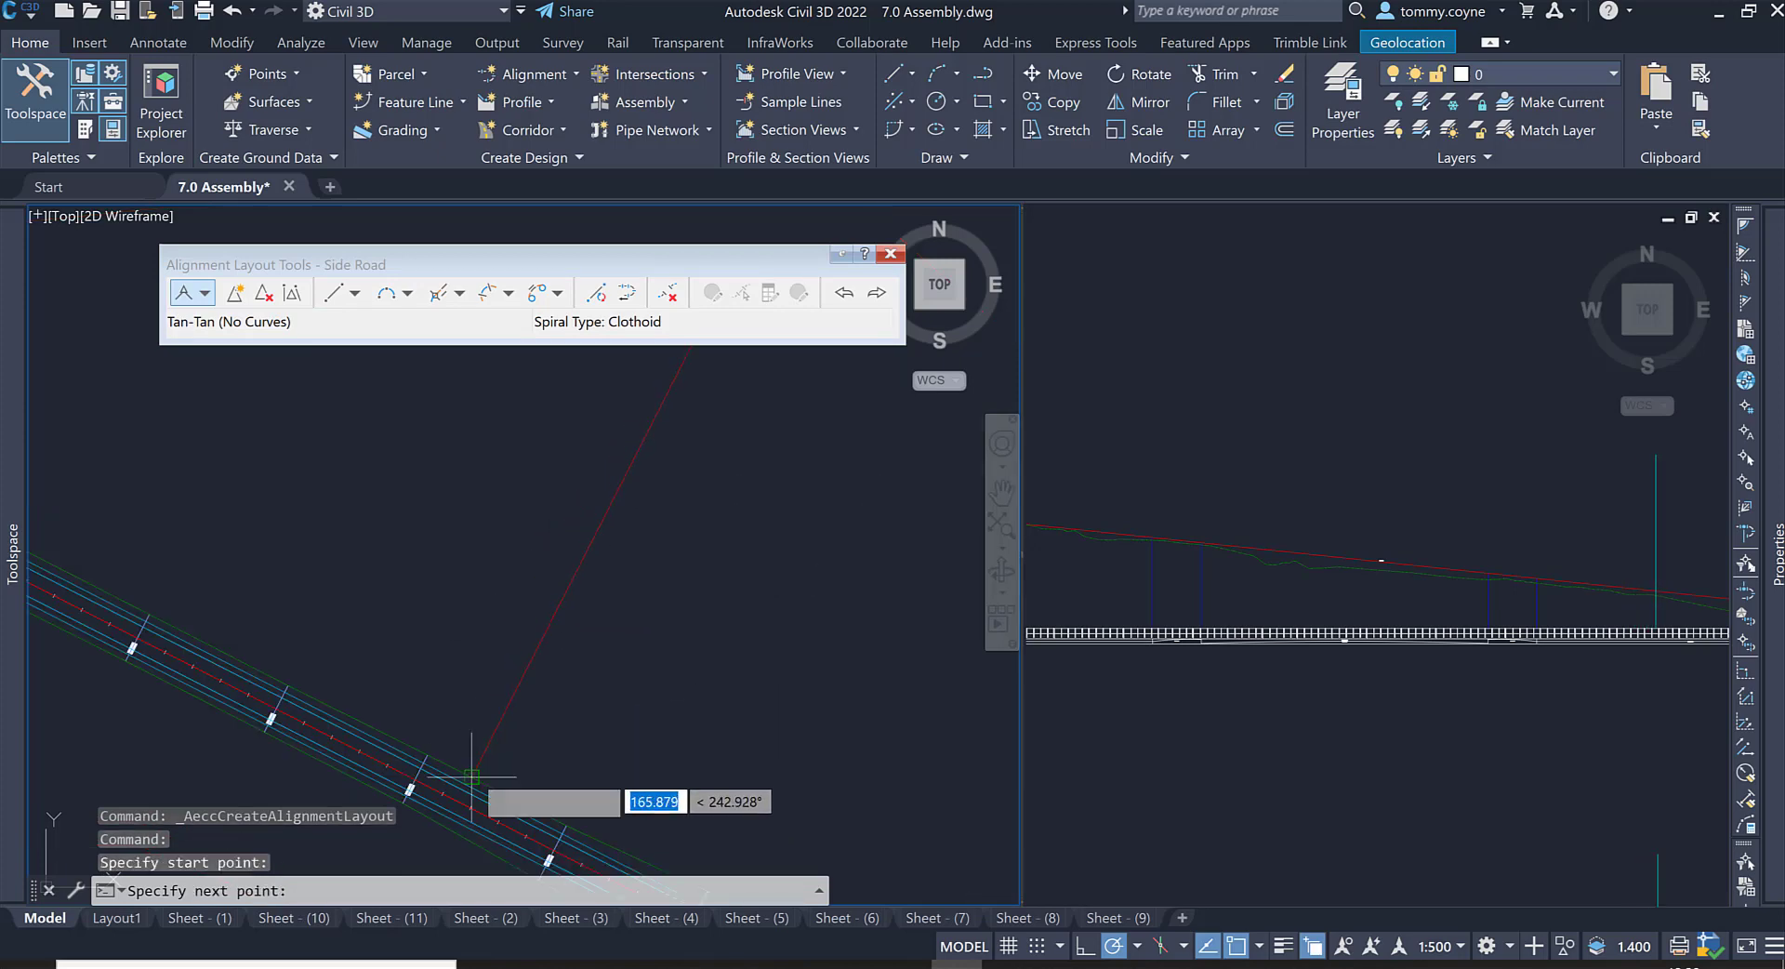
scroll(458, 789, up, 3)
scroll(449, 807, down, 6)
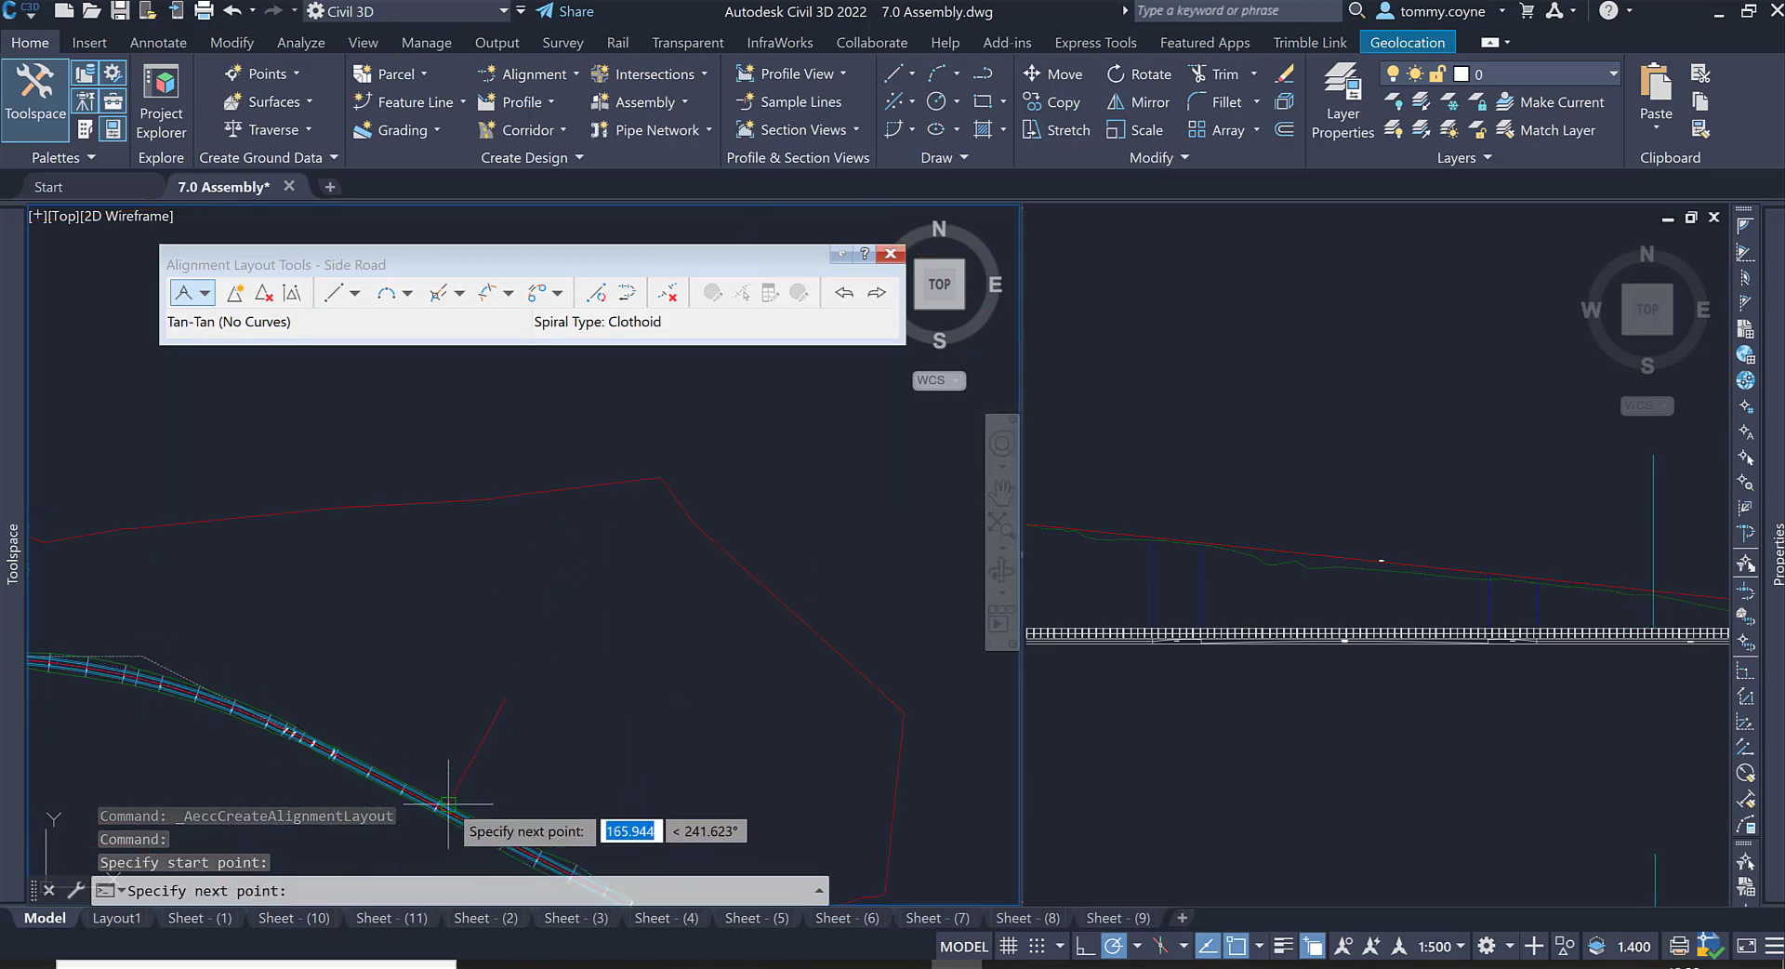
scroll(448, 808, up, 3)
scroll(464, 731, up, 4)
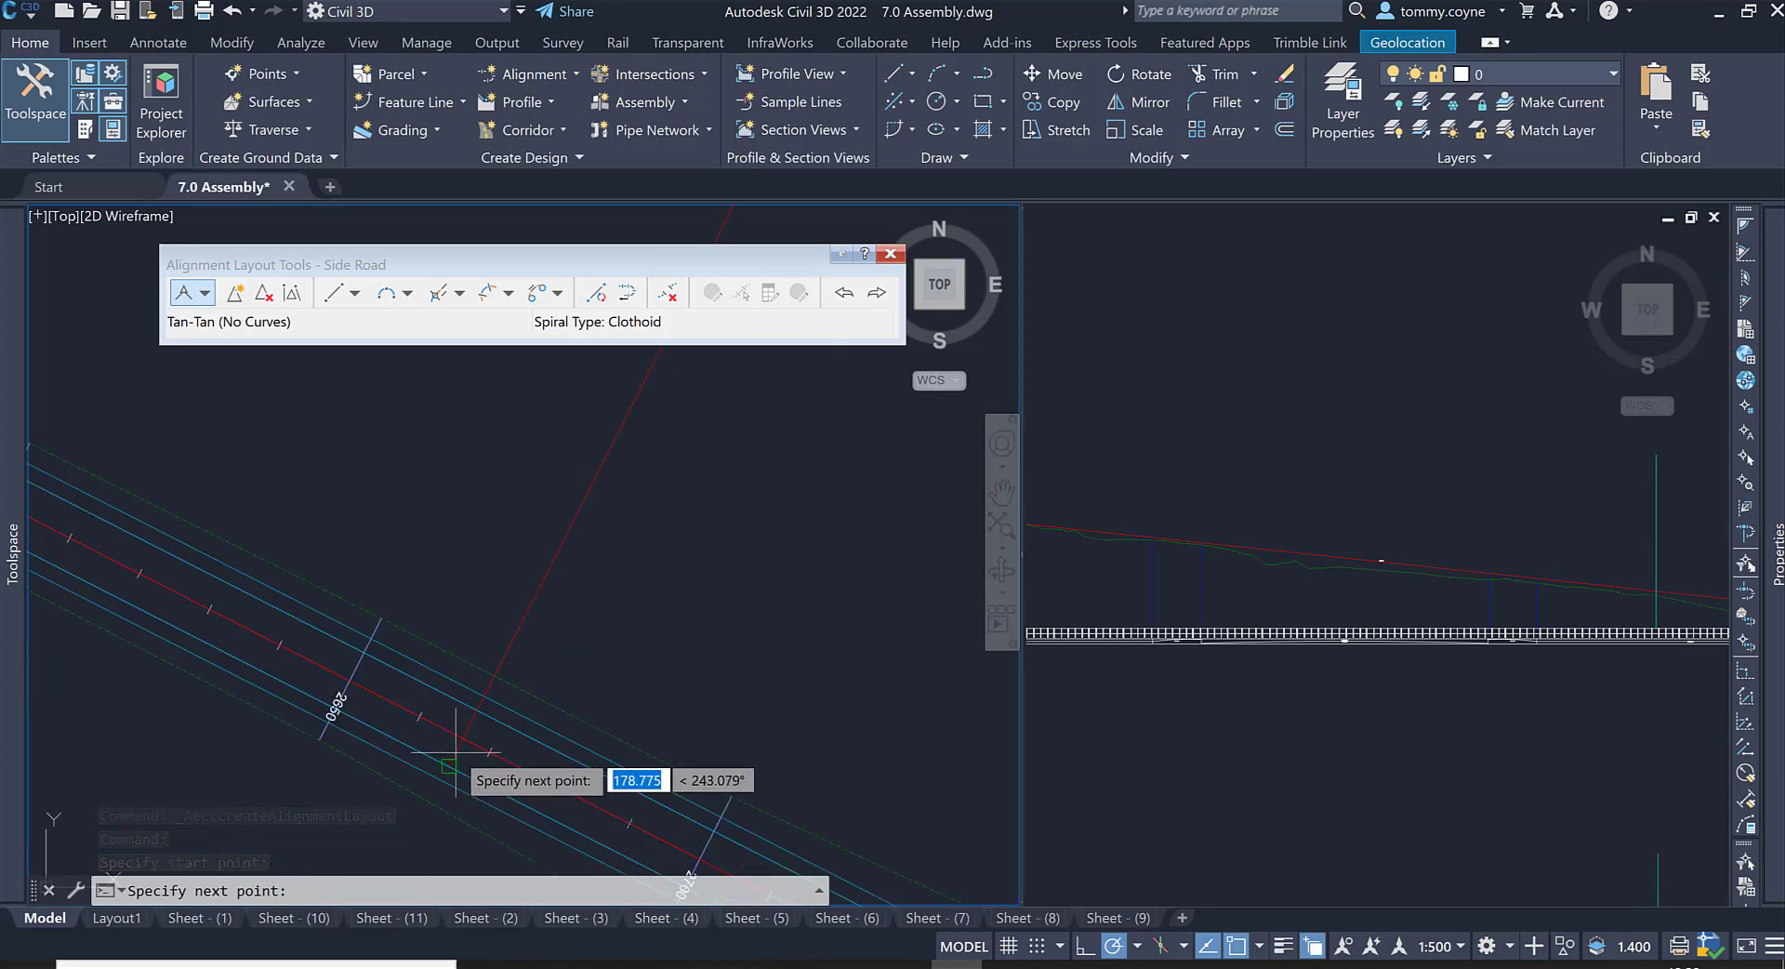
scroll(464, 731, up, 3)
scroll(468, 712, up, 2)
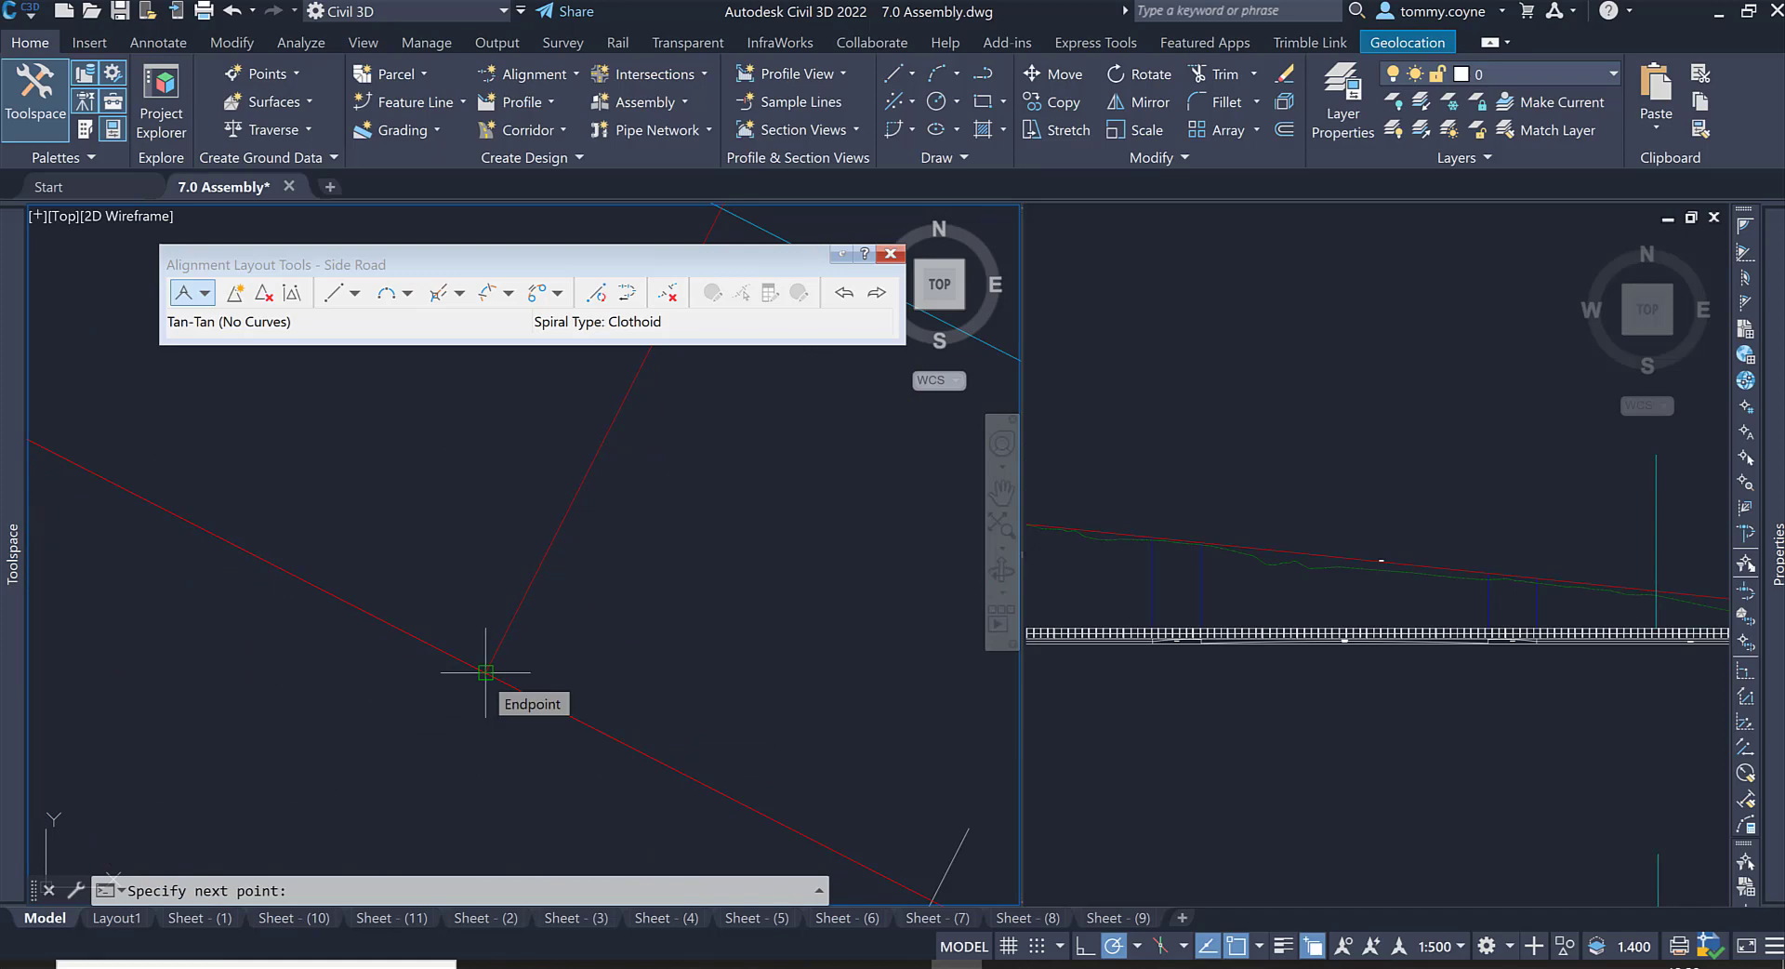
click(485, 672)
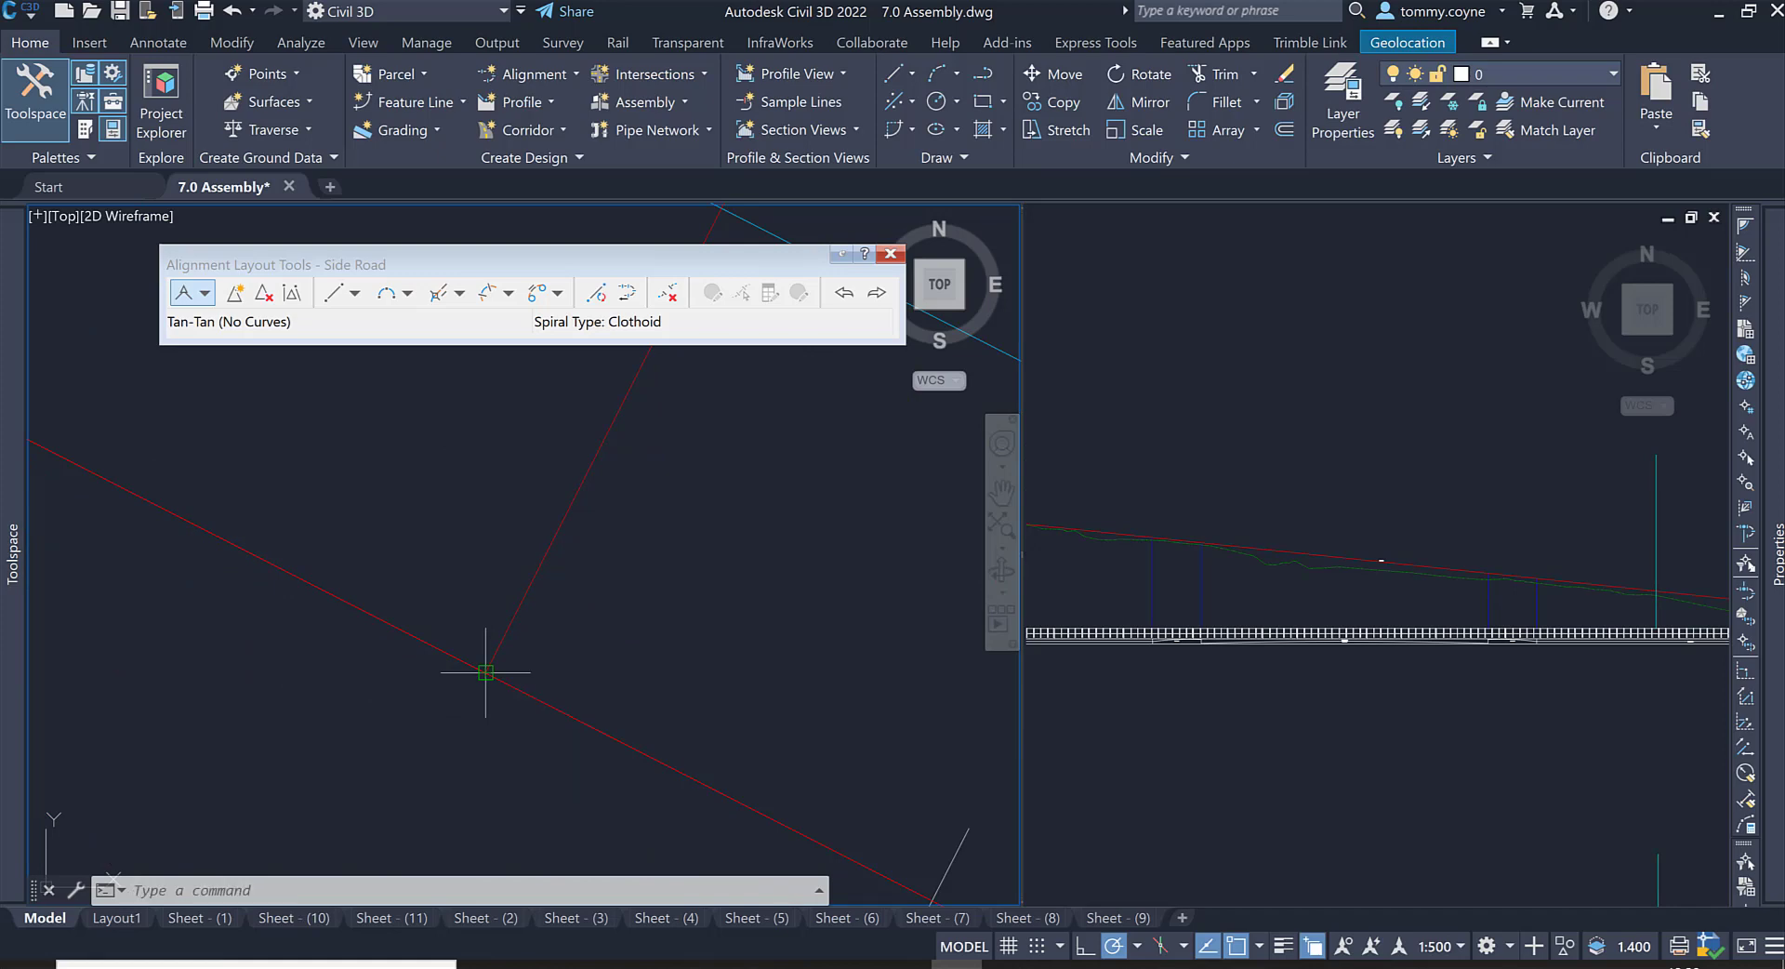
scroll(470, 662, down, 3)
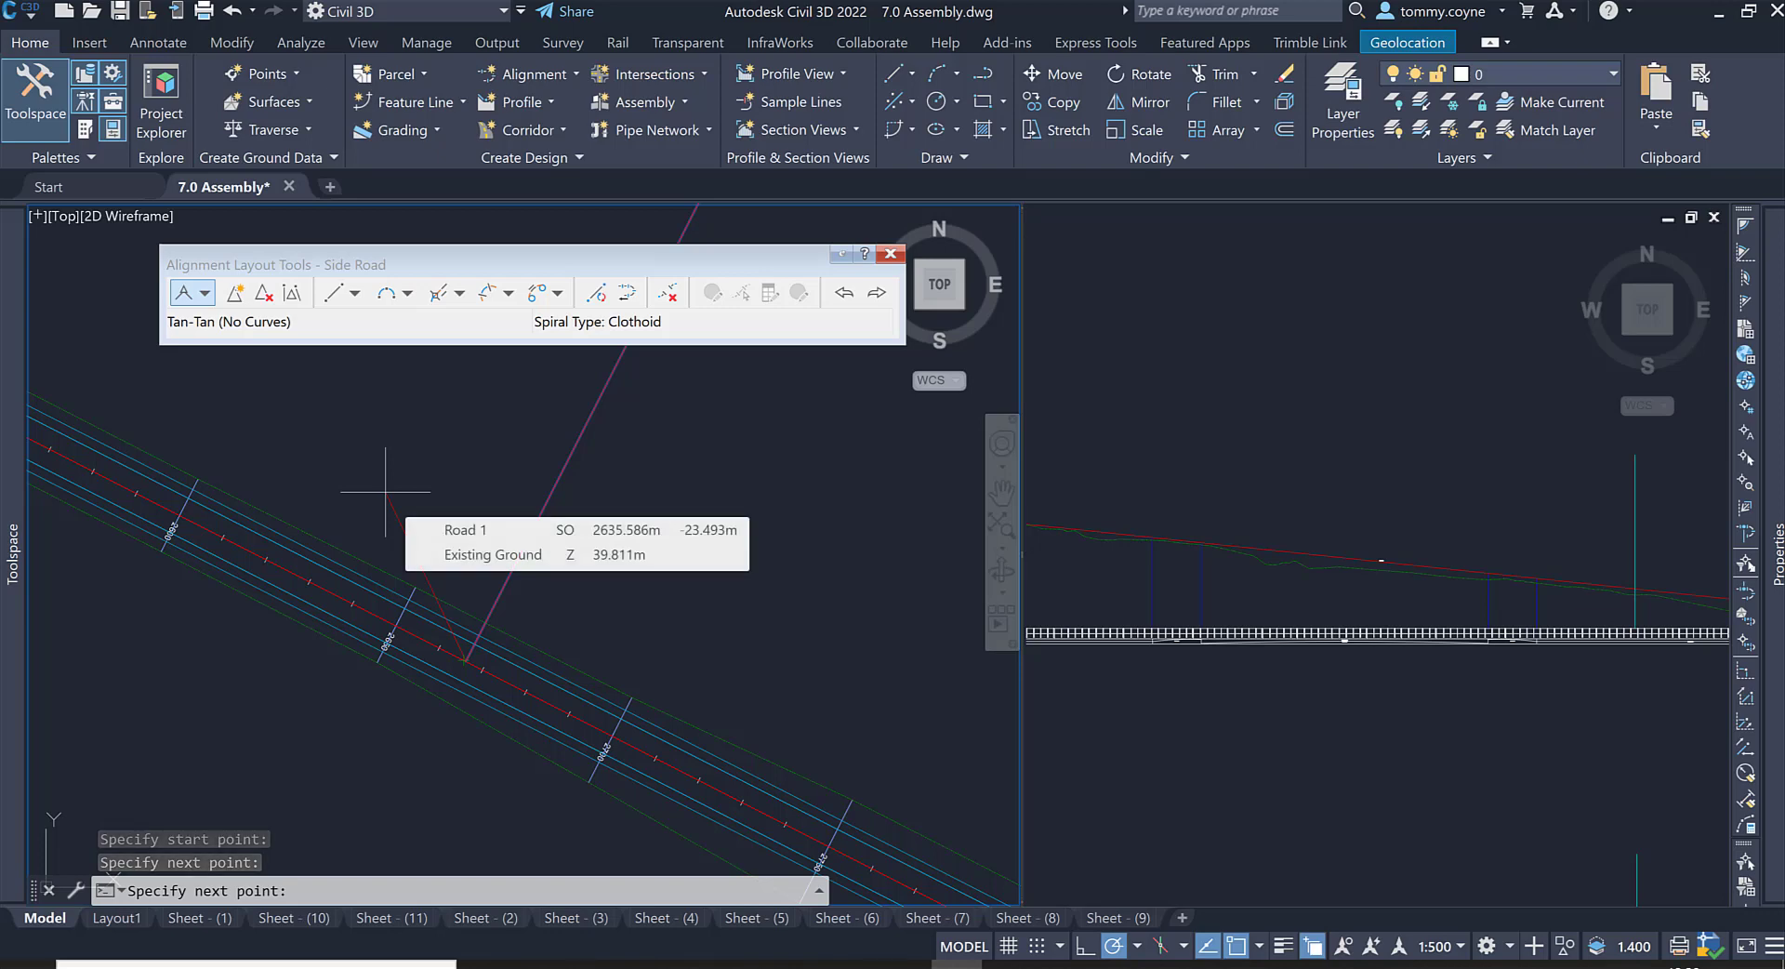
key(Return)
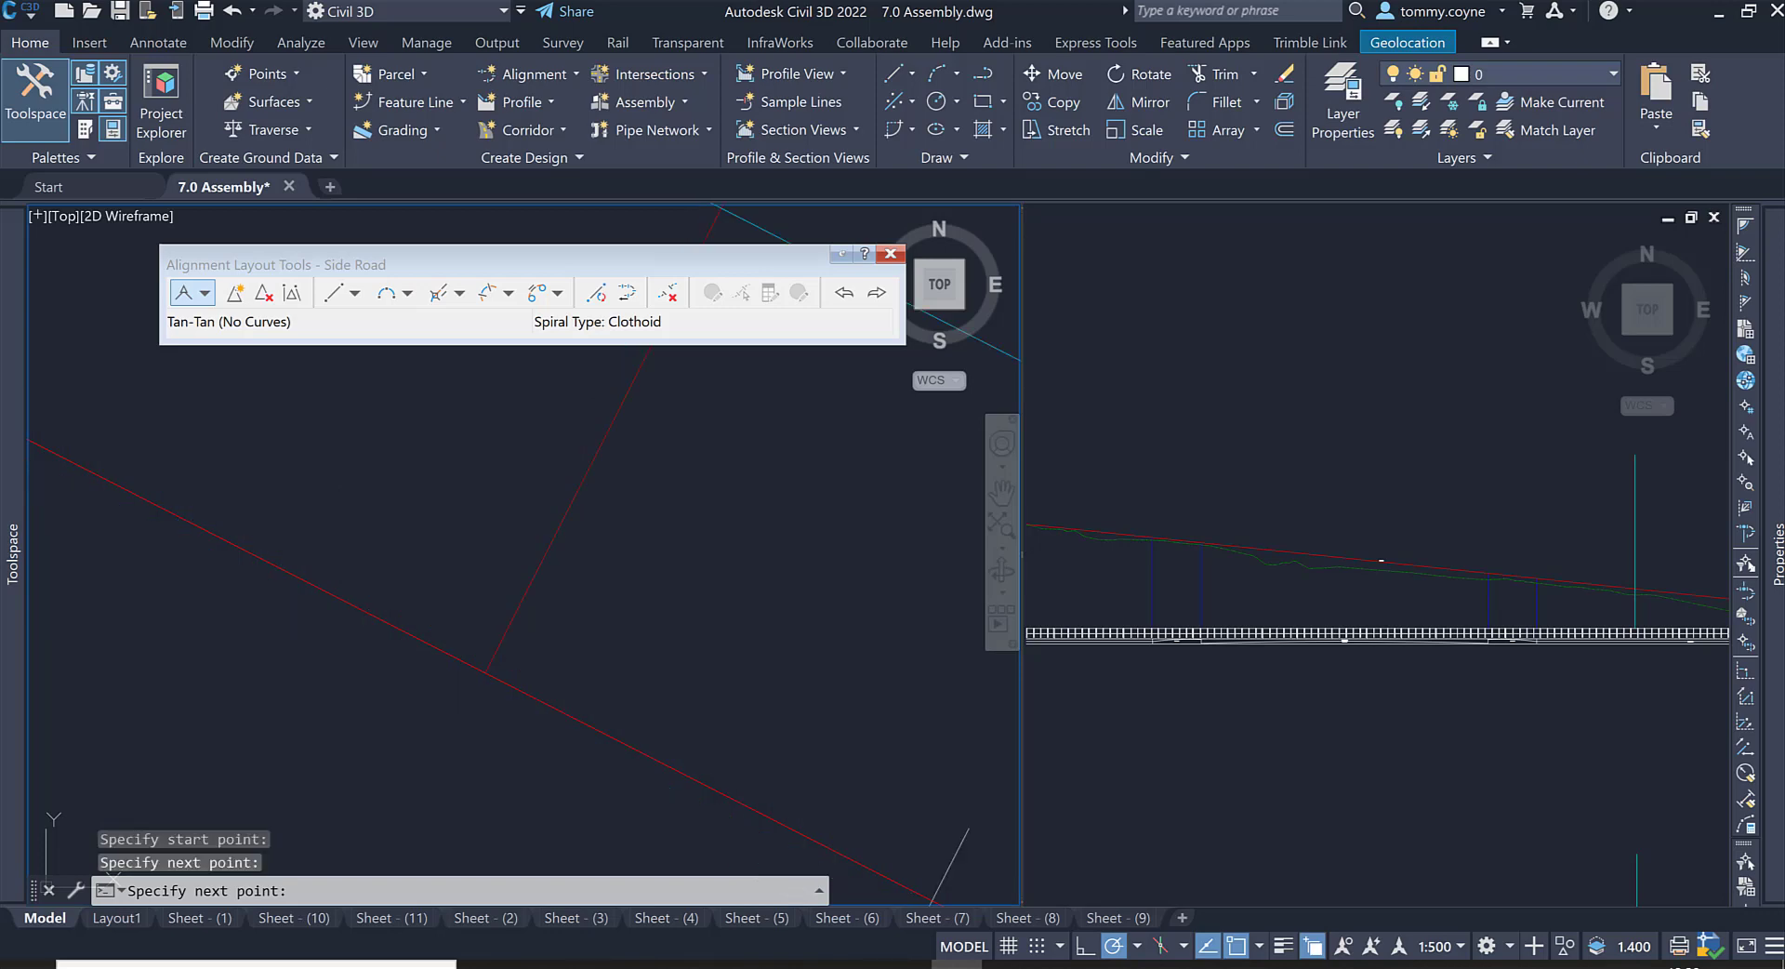
scroll(645, 664, down, 12)
scroll(642, 652, down, 7)
middle_drag(685, 647, 594, 706)
key(Escape)
key(Escape)
scroll(598, 648, up, 7)
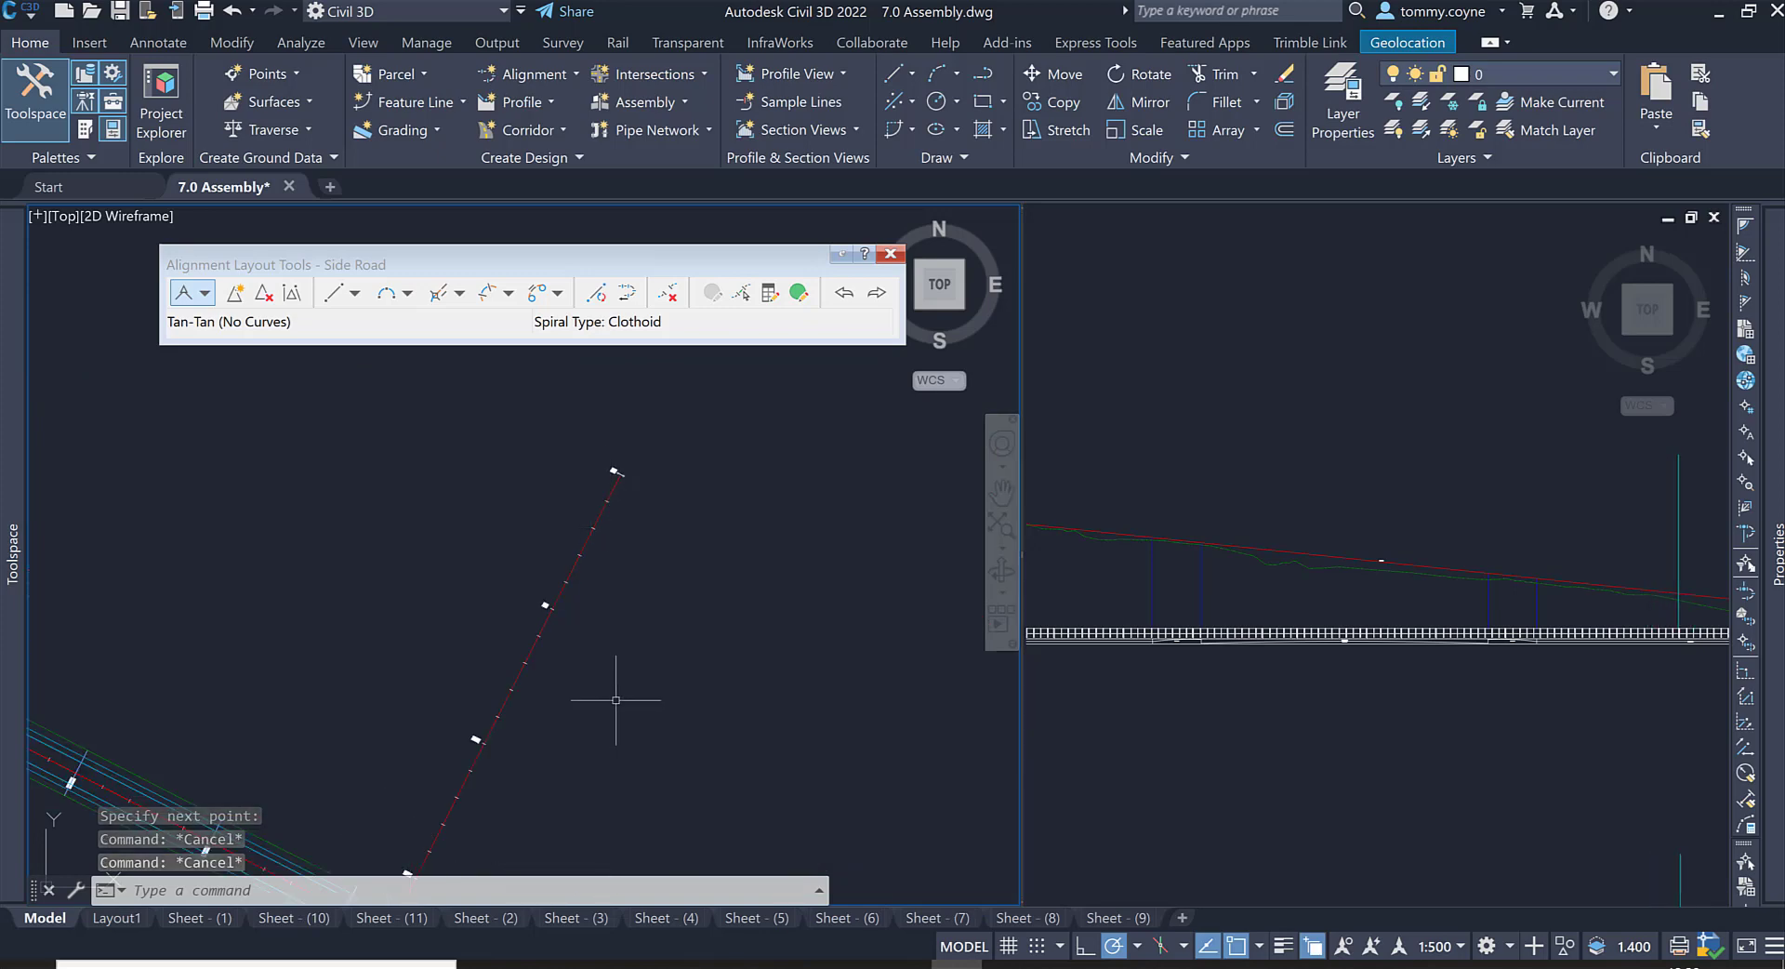
Step: Sample surface profiles from Existing Ground and Road 1 - Surface along the full Side Road alignment
click(551, 102)
click(558, 127)
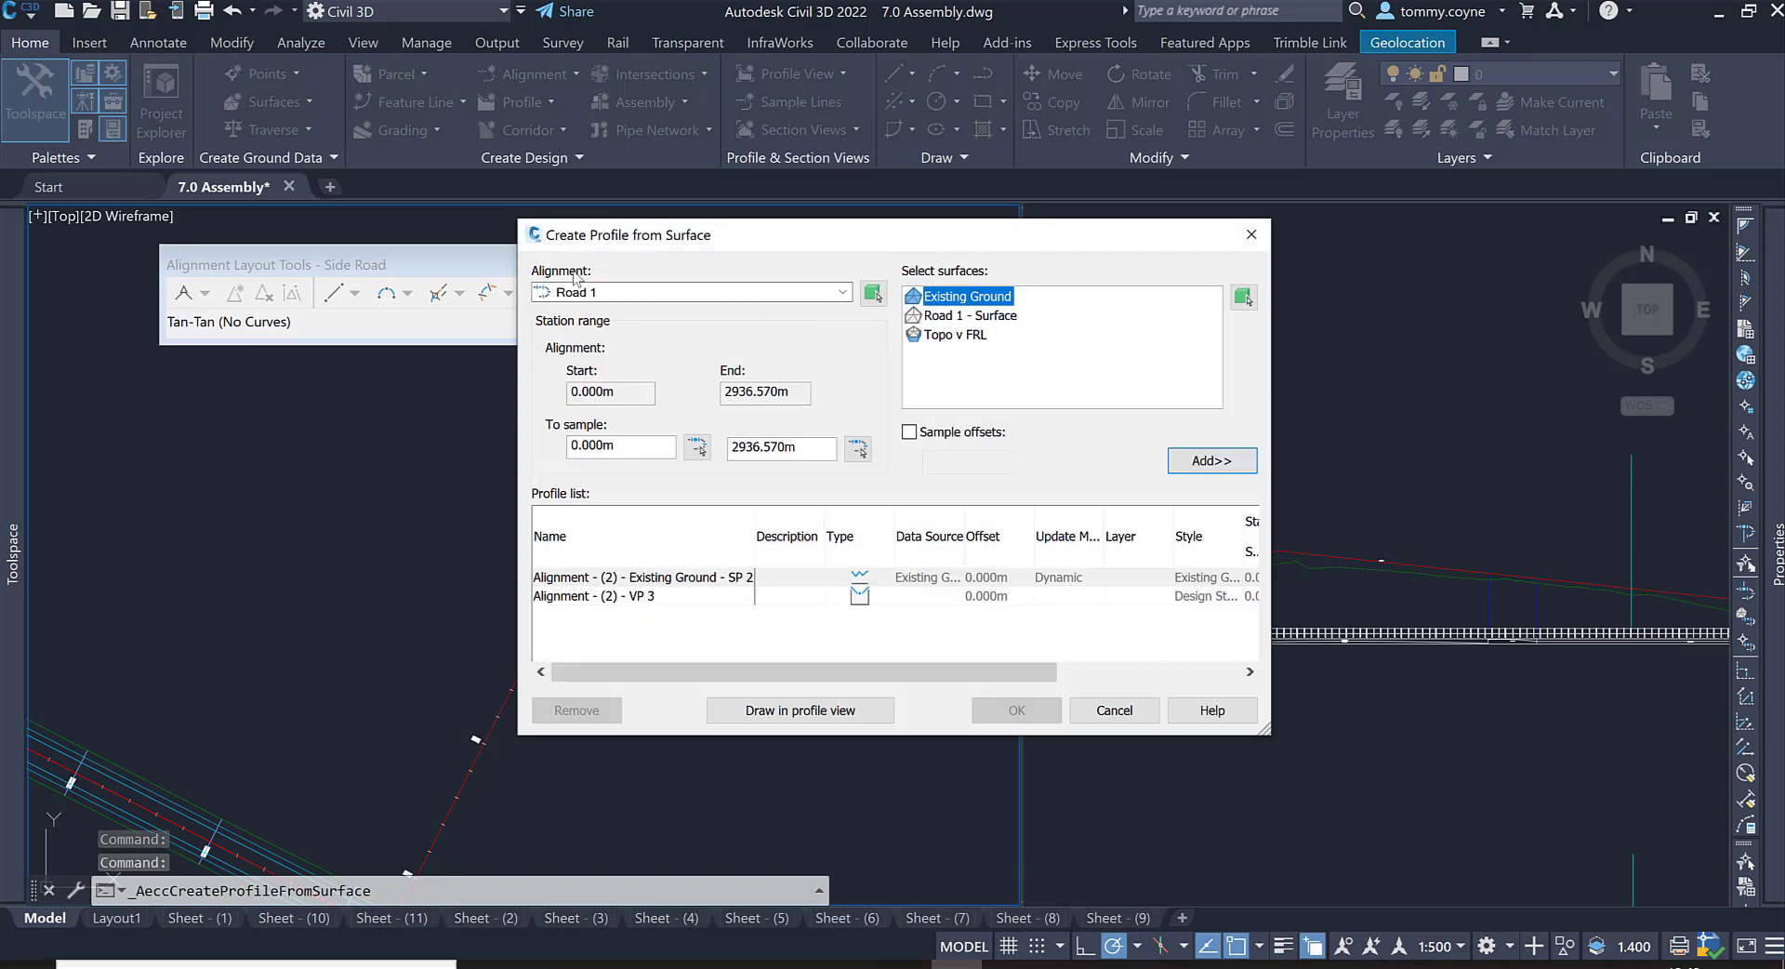
click(664, 293)
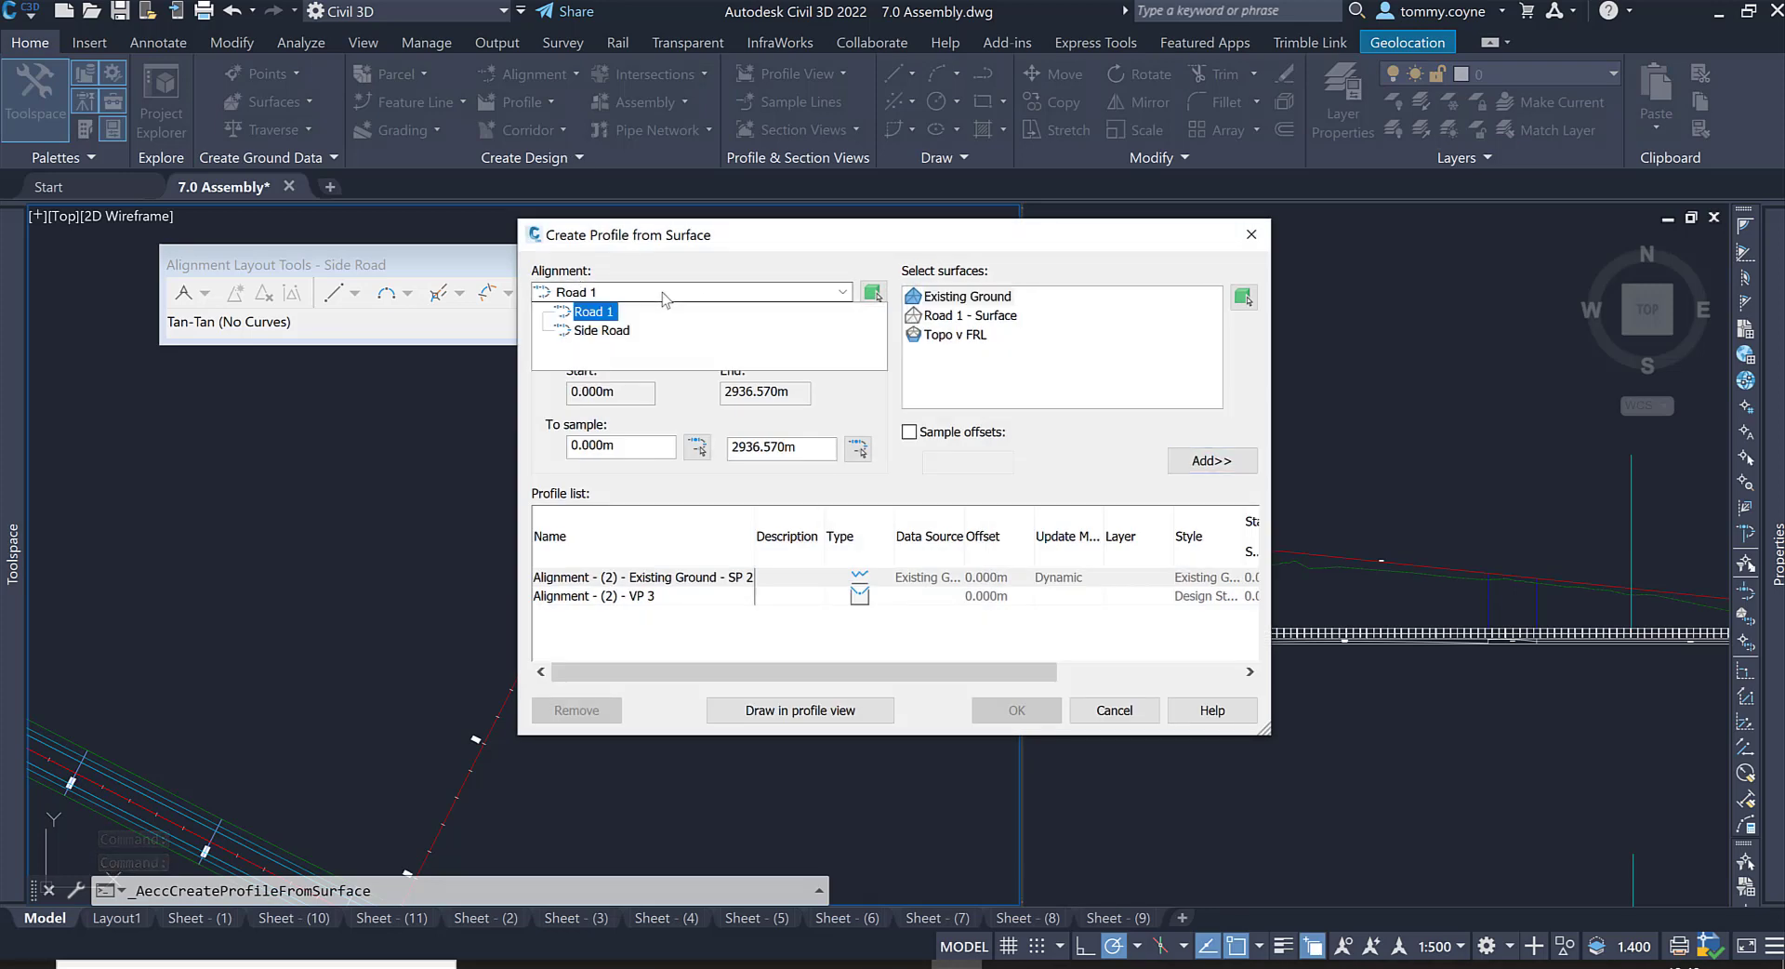
click(601, 330)
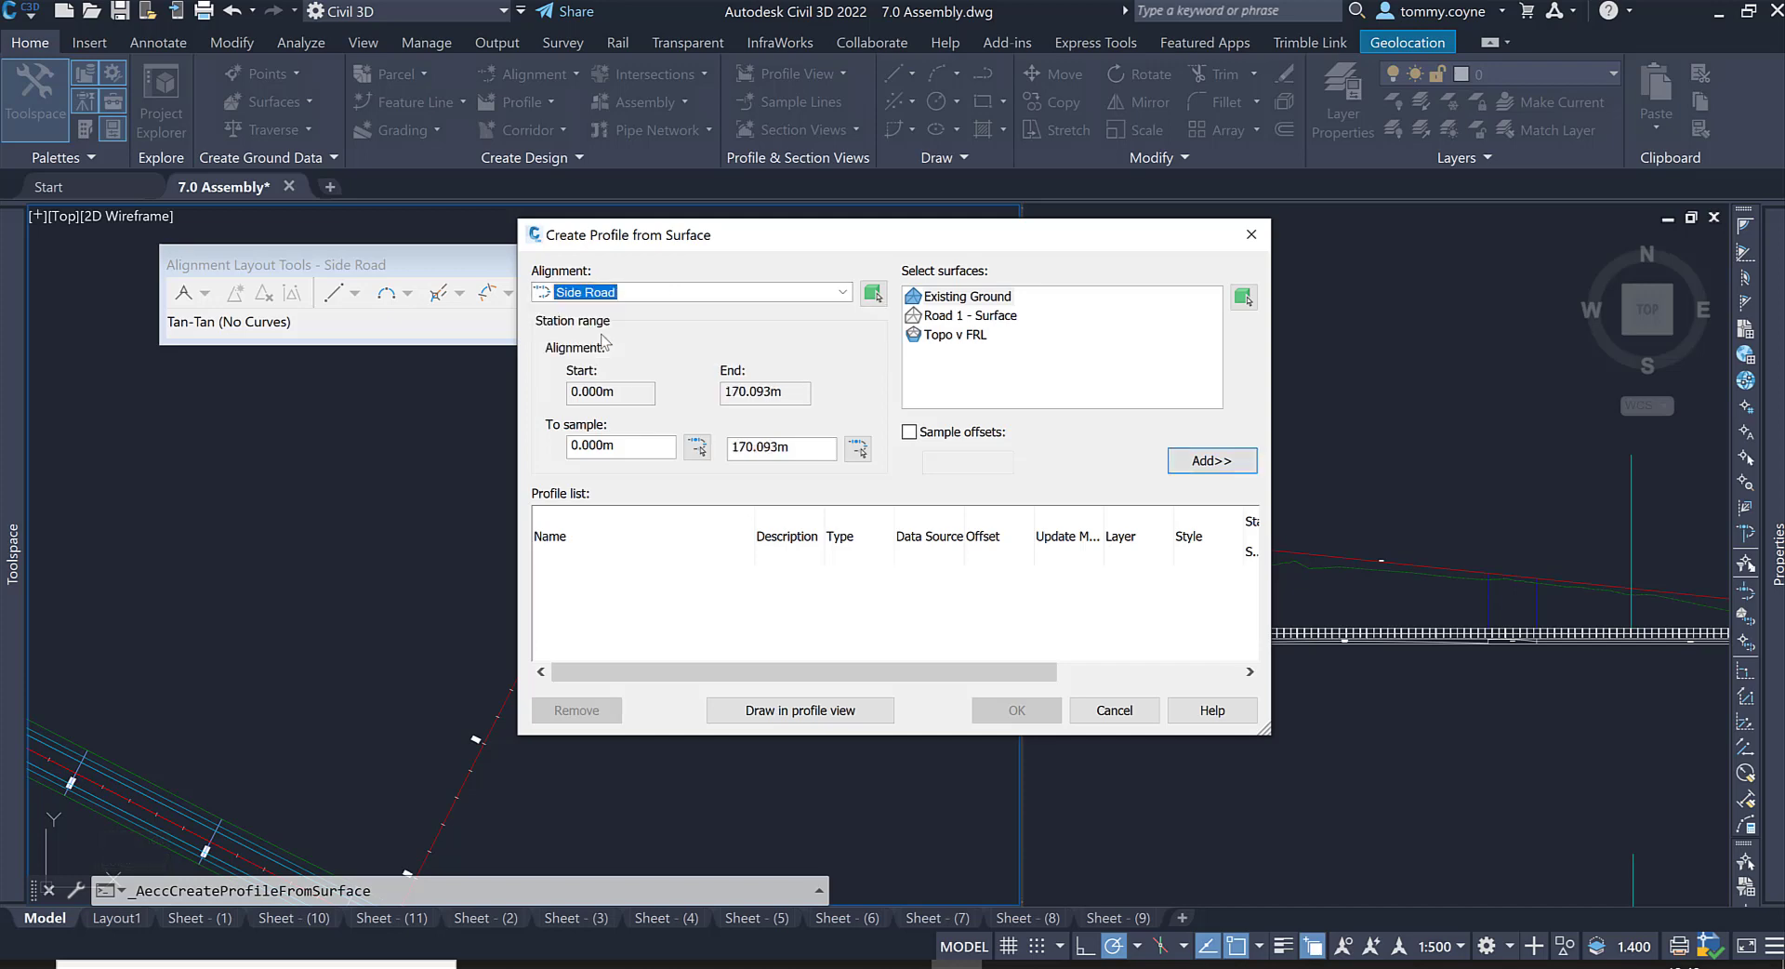
click(968, 297)
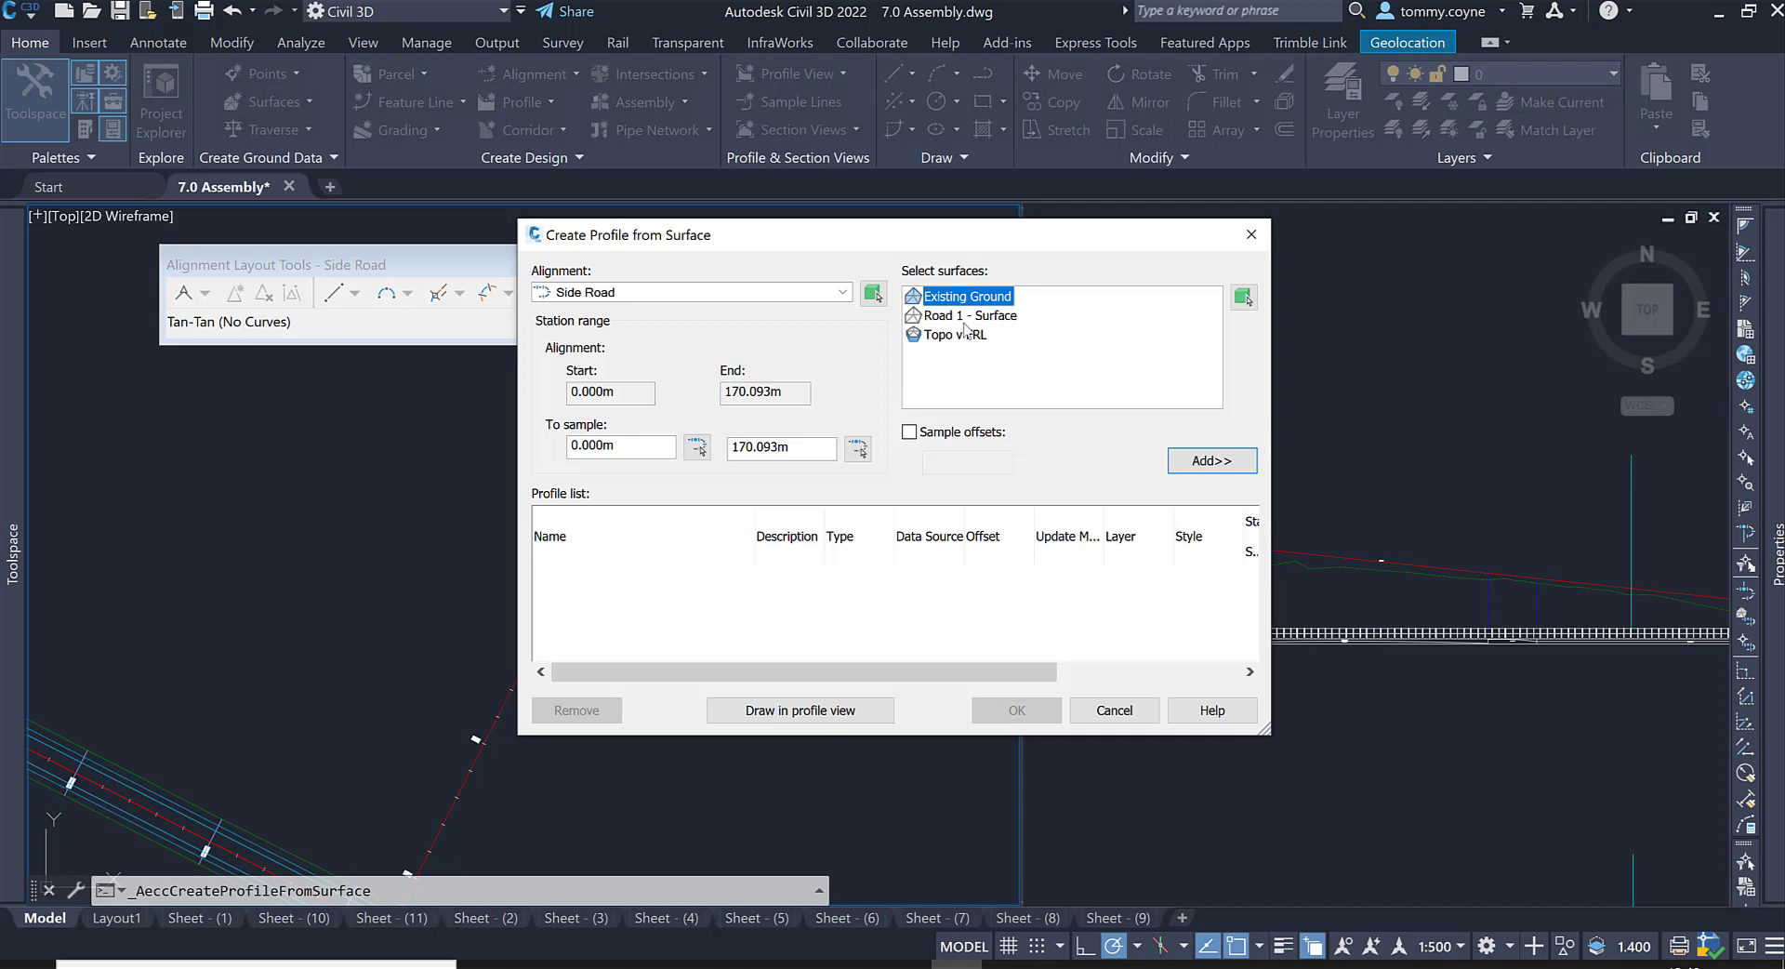
ctrl+click(963, 320)
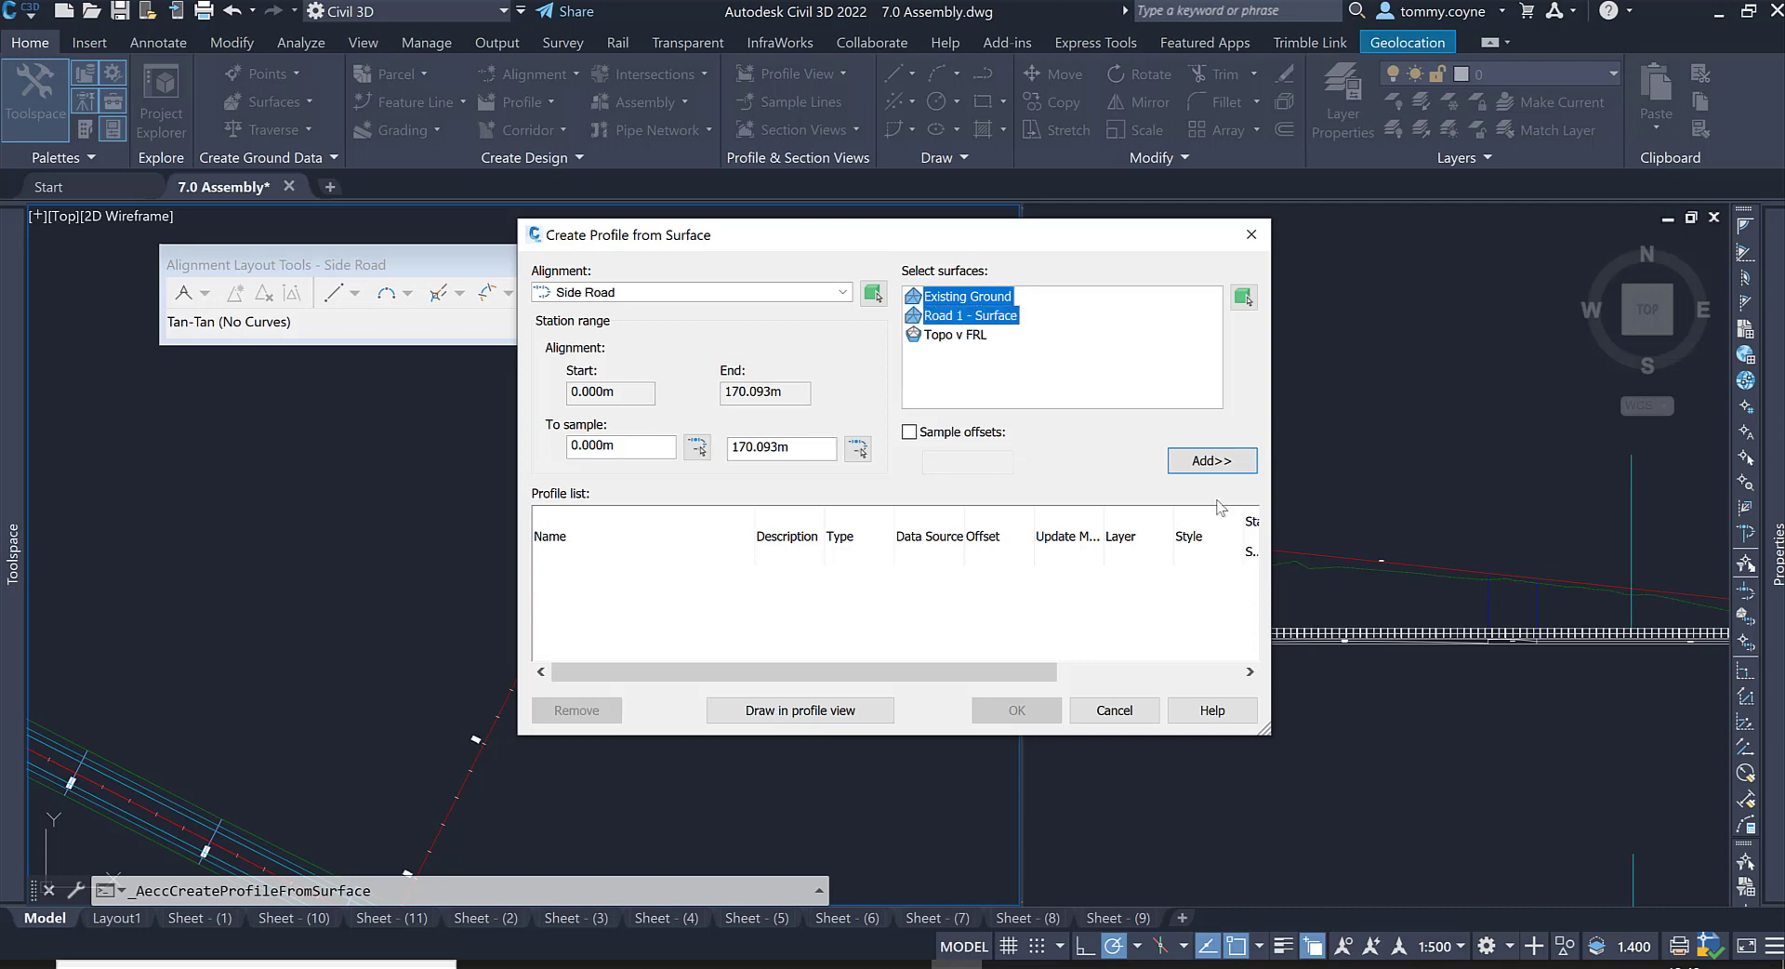
click(1210, 463)
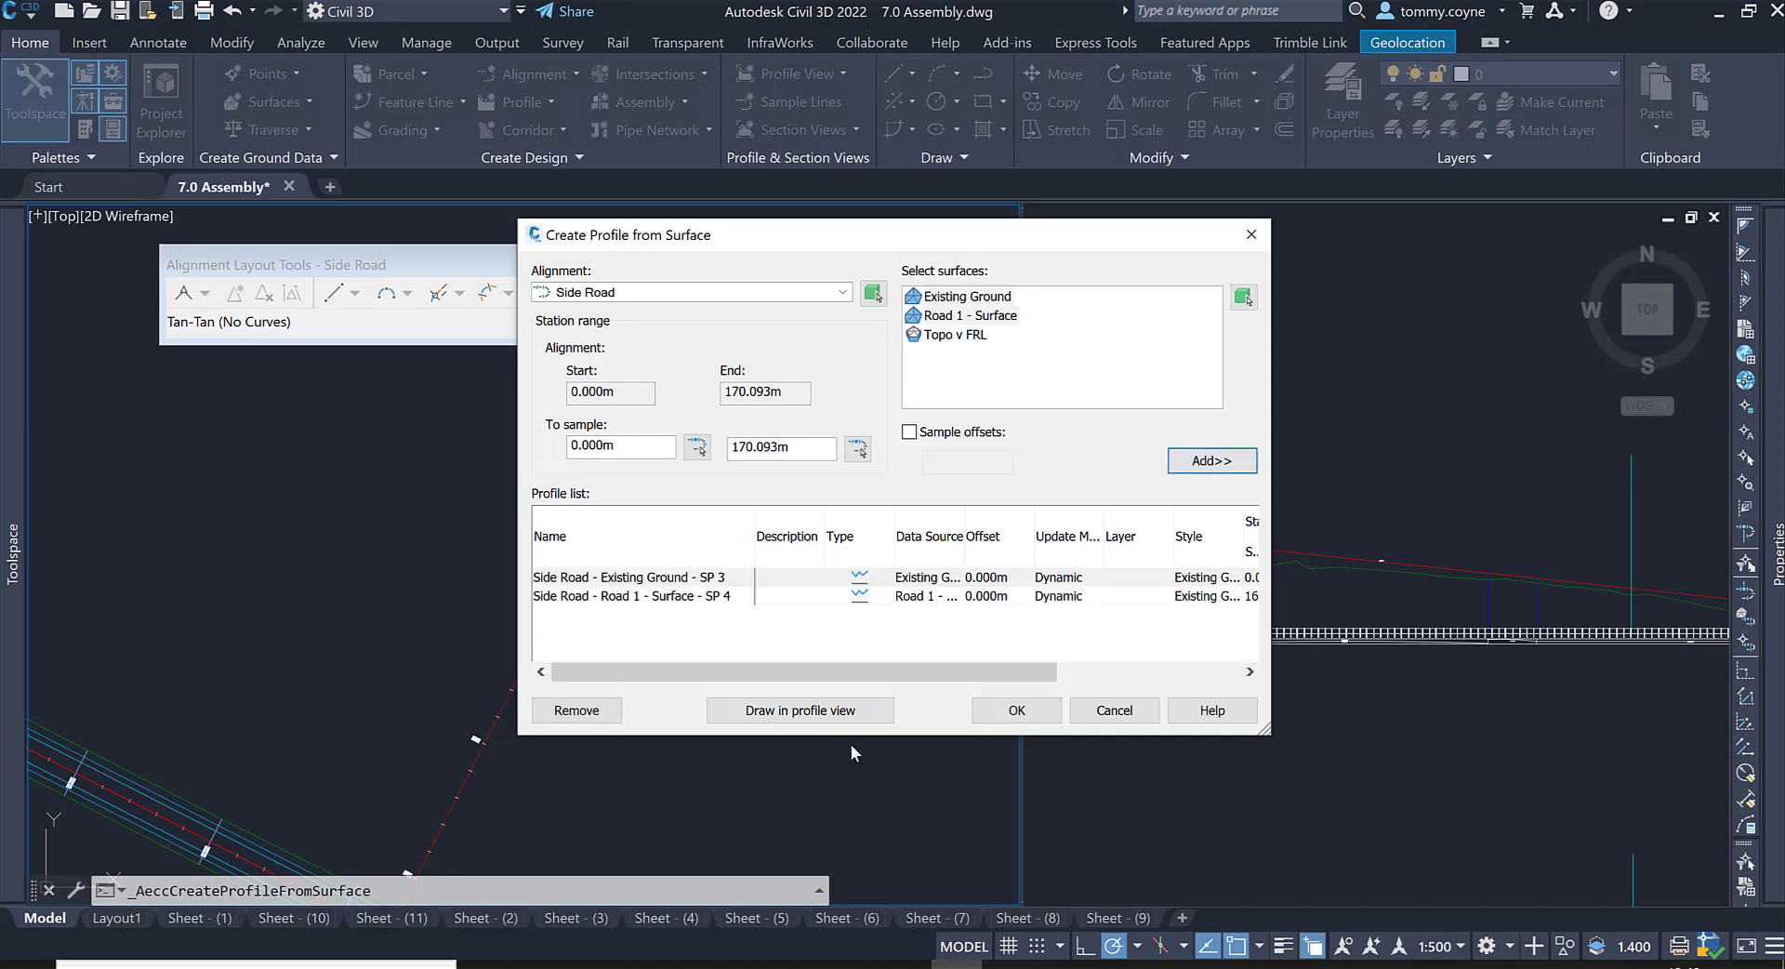
Step: Create the Side Road profile view in 5x Exaggeration style, placing it in empty space east of the existing profile views
click(829, 711)
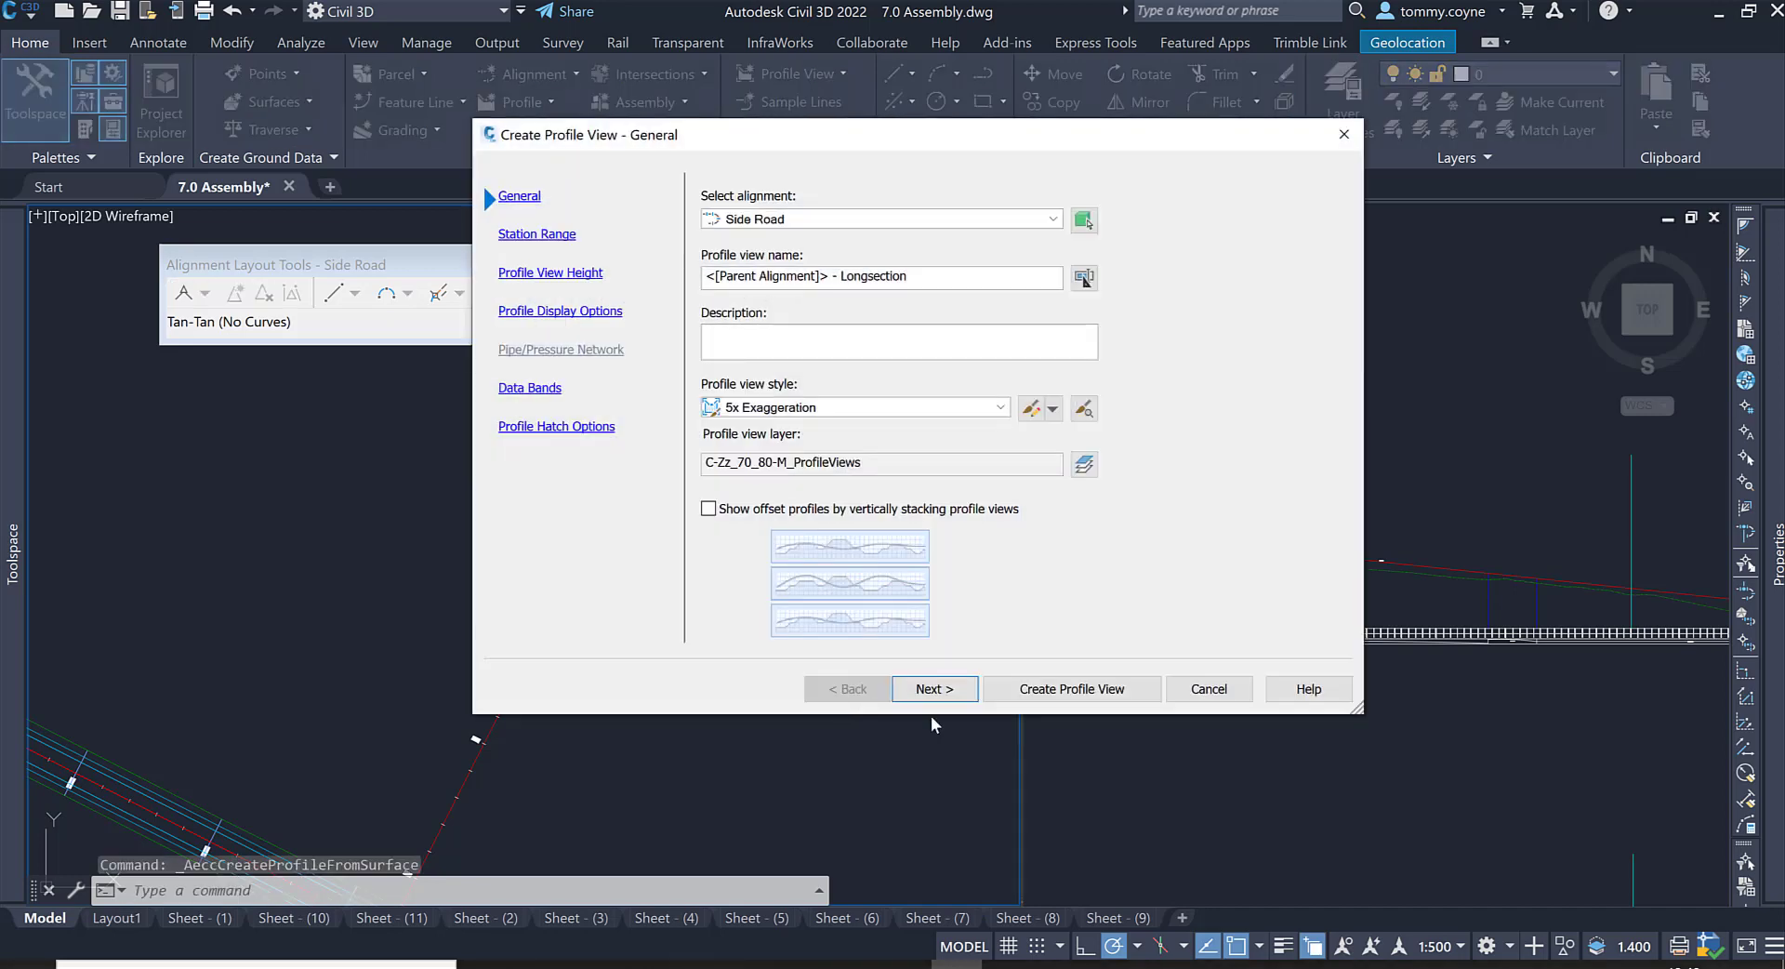
click(1063, 689)
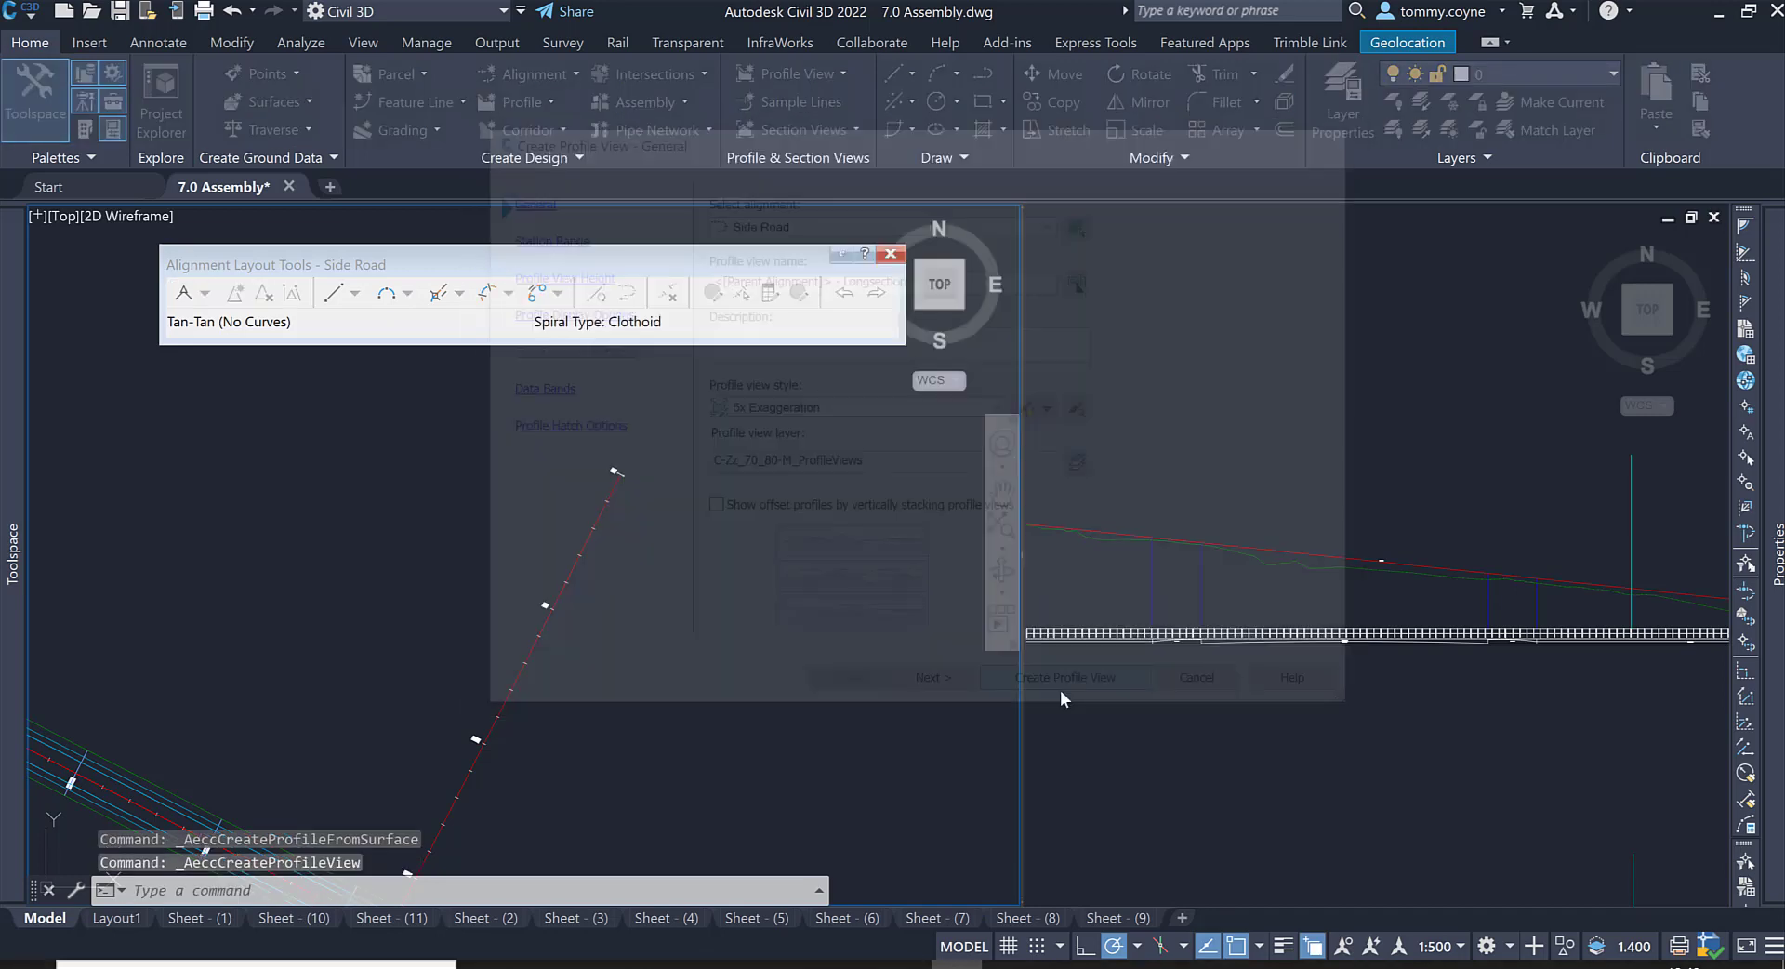
click(1255, 407)
scroll(1273, 404, down, 5)
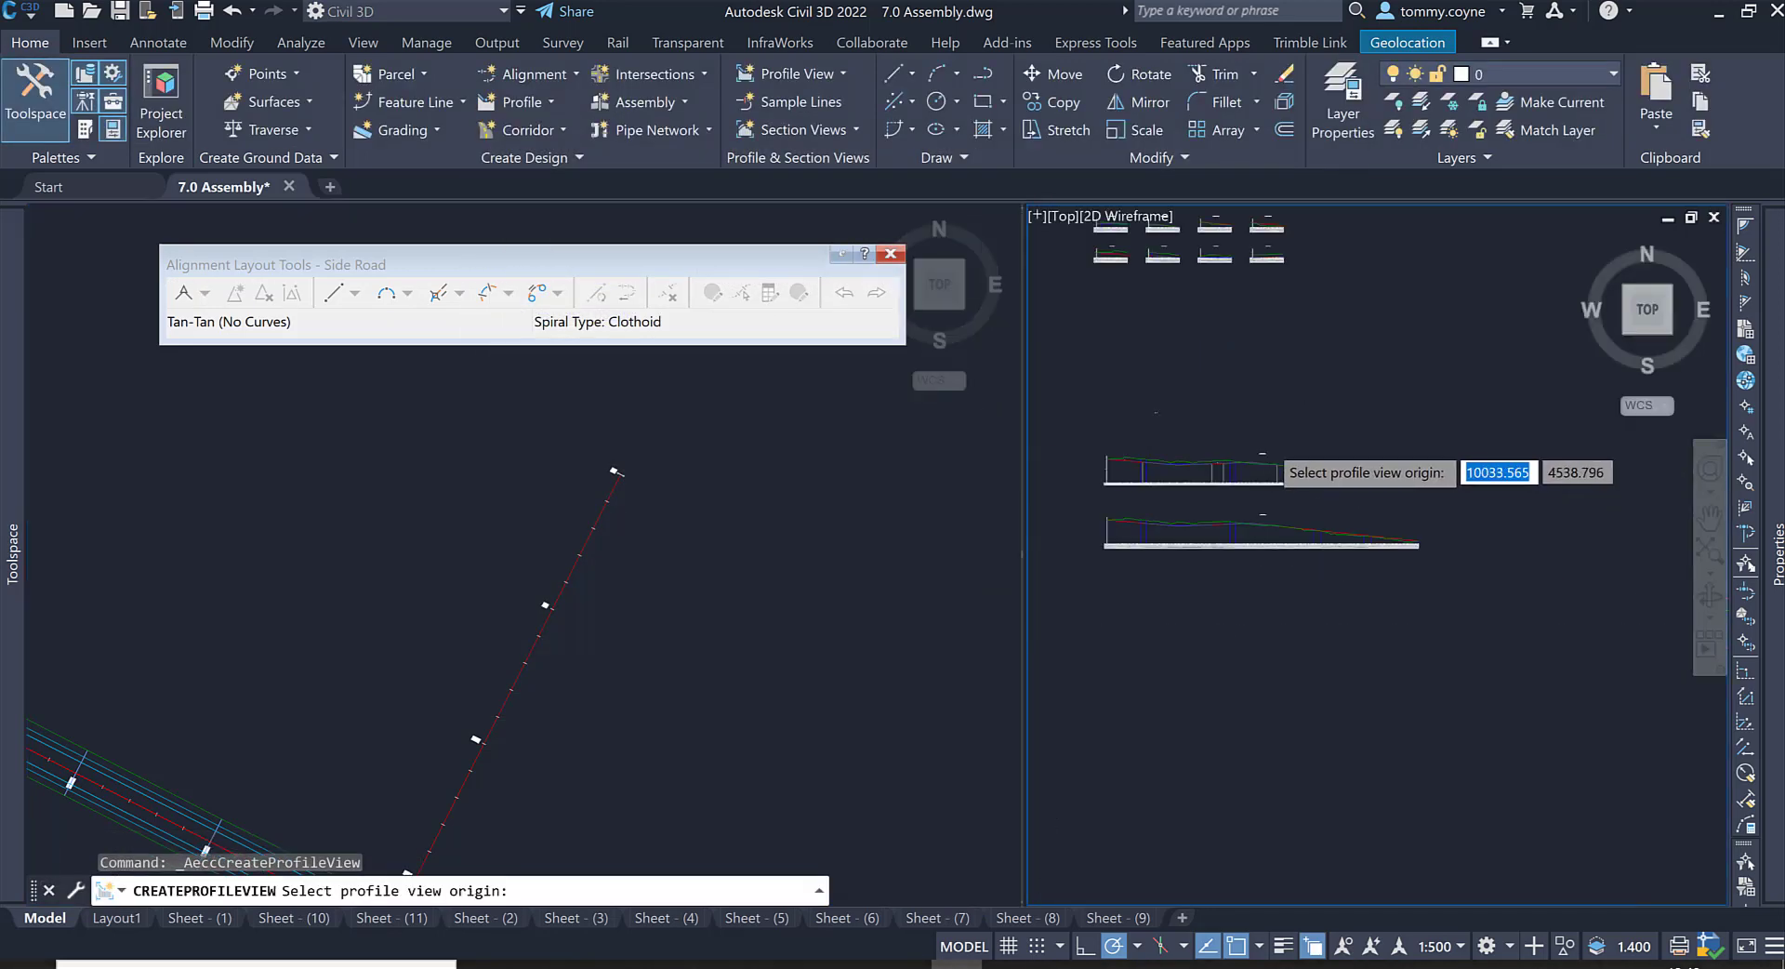
middle_drag(1549, 515, 1322, 525)
scroll(1407, 566, up, 4)
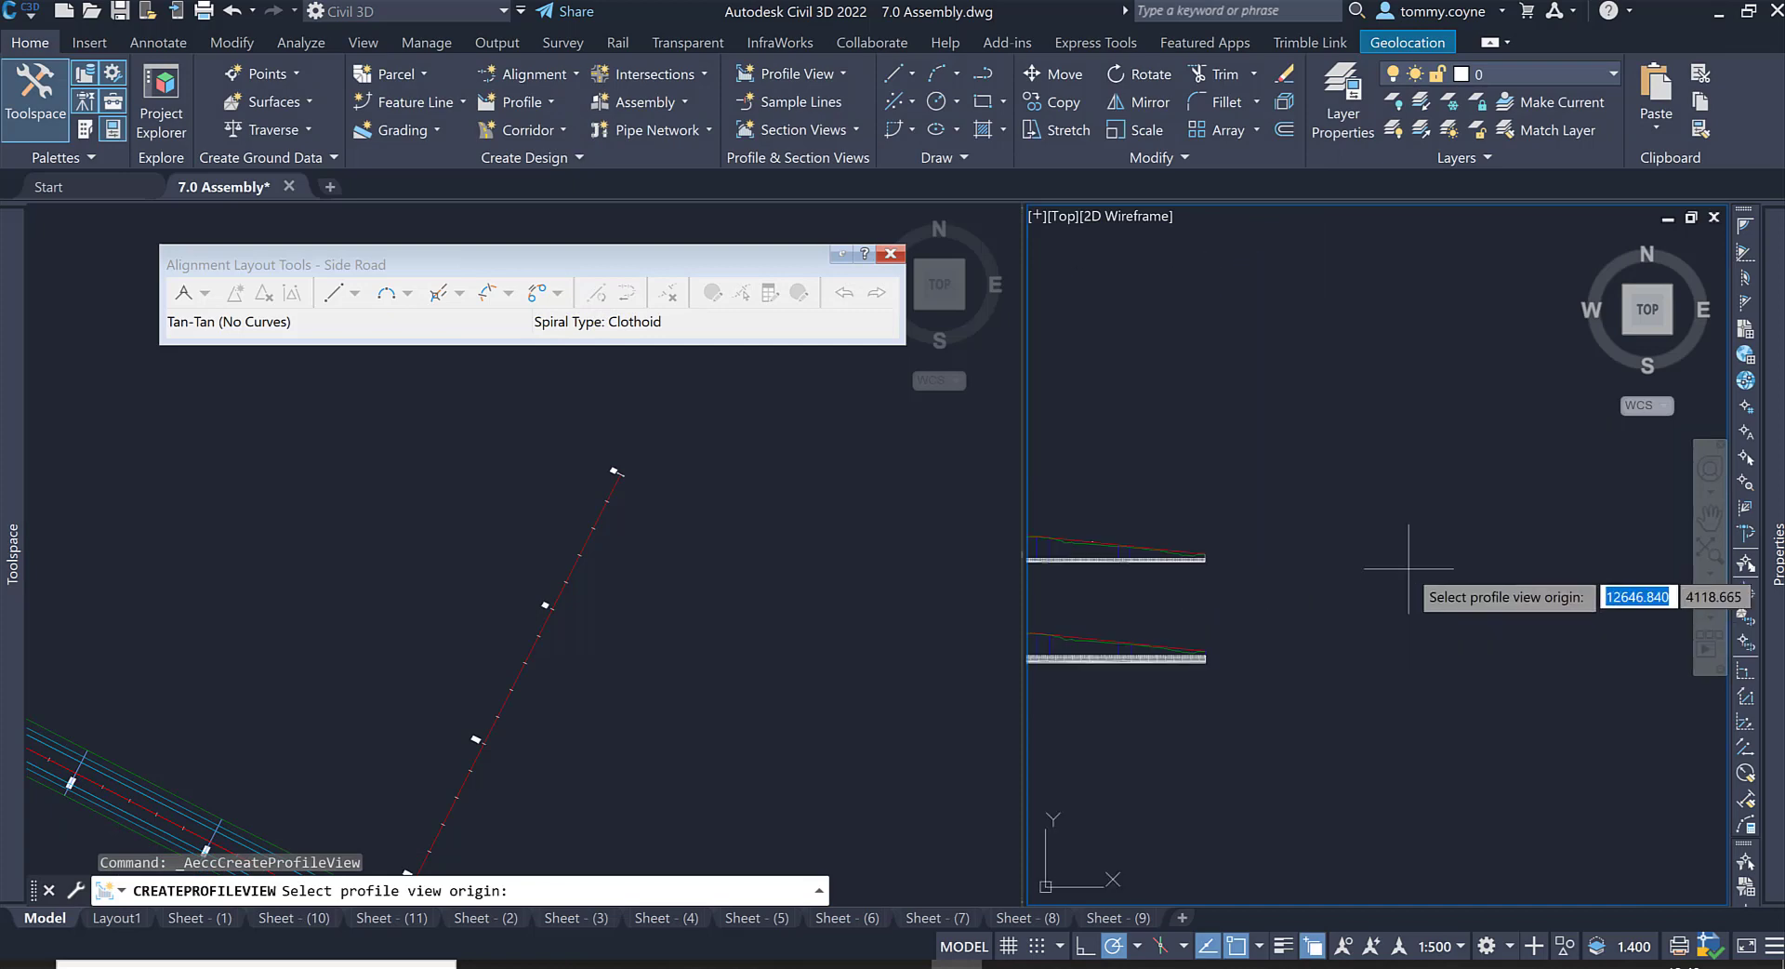
click(1358, 533)
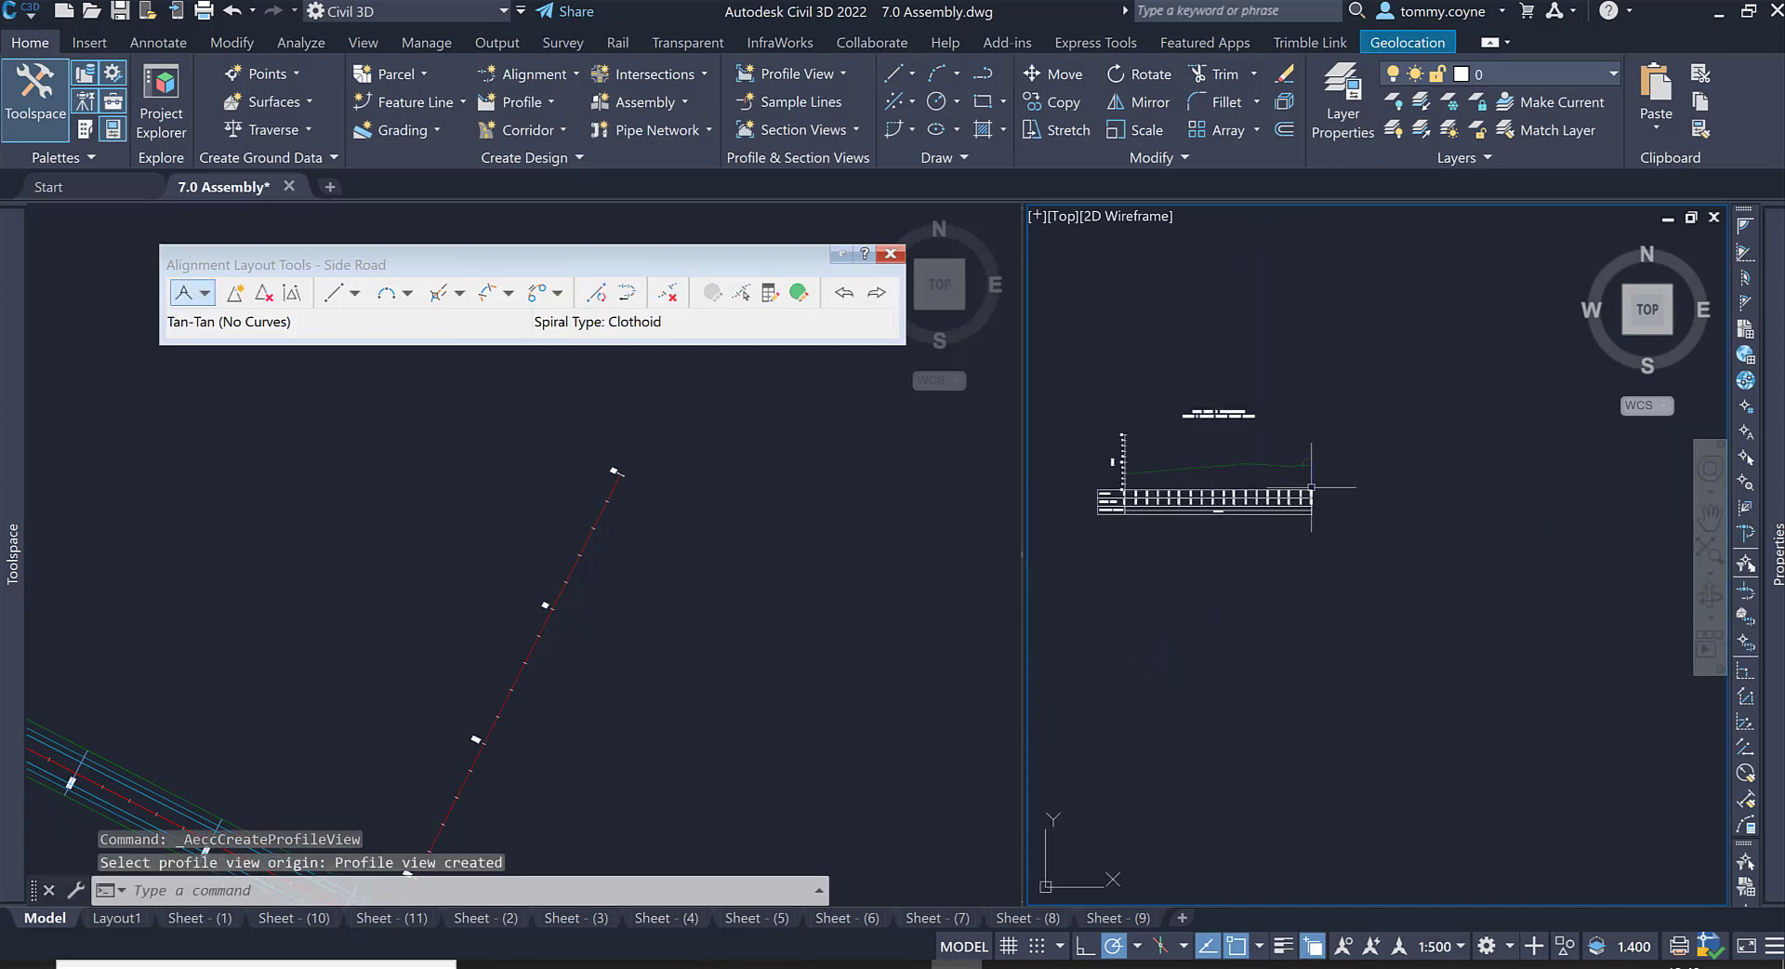
Step: Open the corridor surfaces of Road 1 and examine the data definition of Road 1 - Surface
click(556, 556)
middle_drag(356, 792, 483, 601)
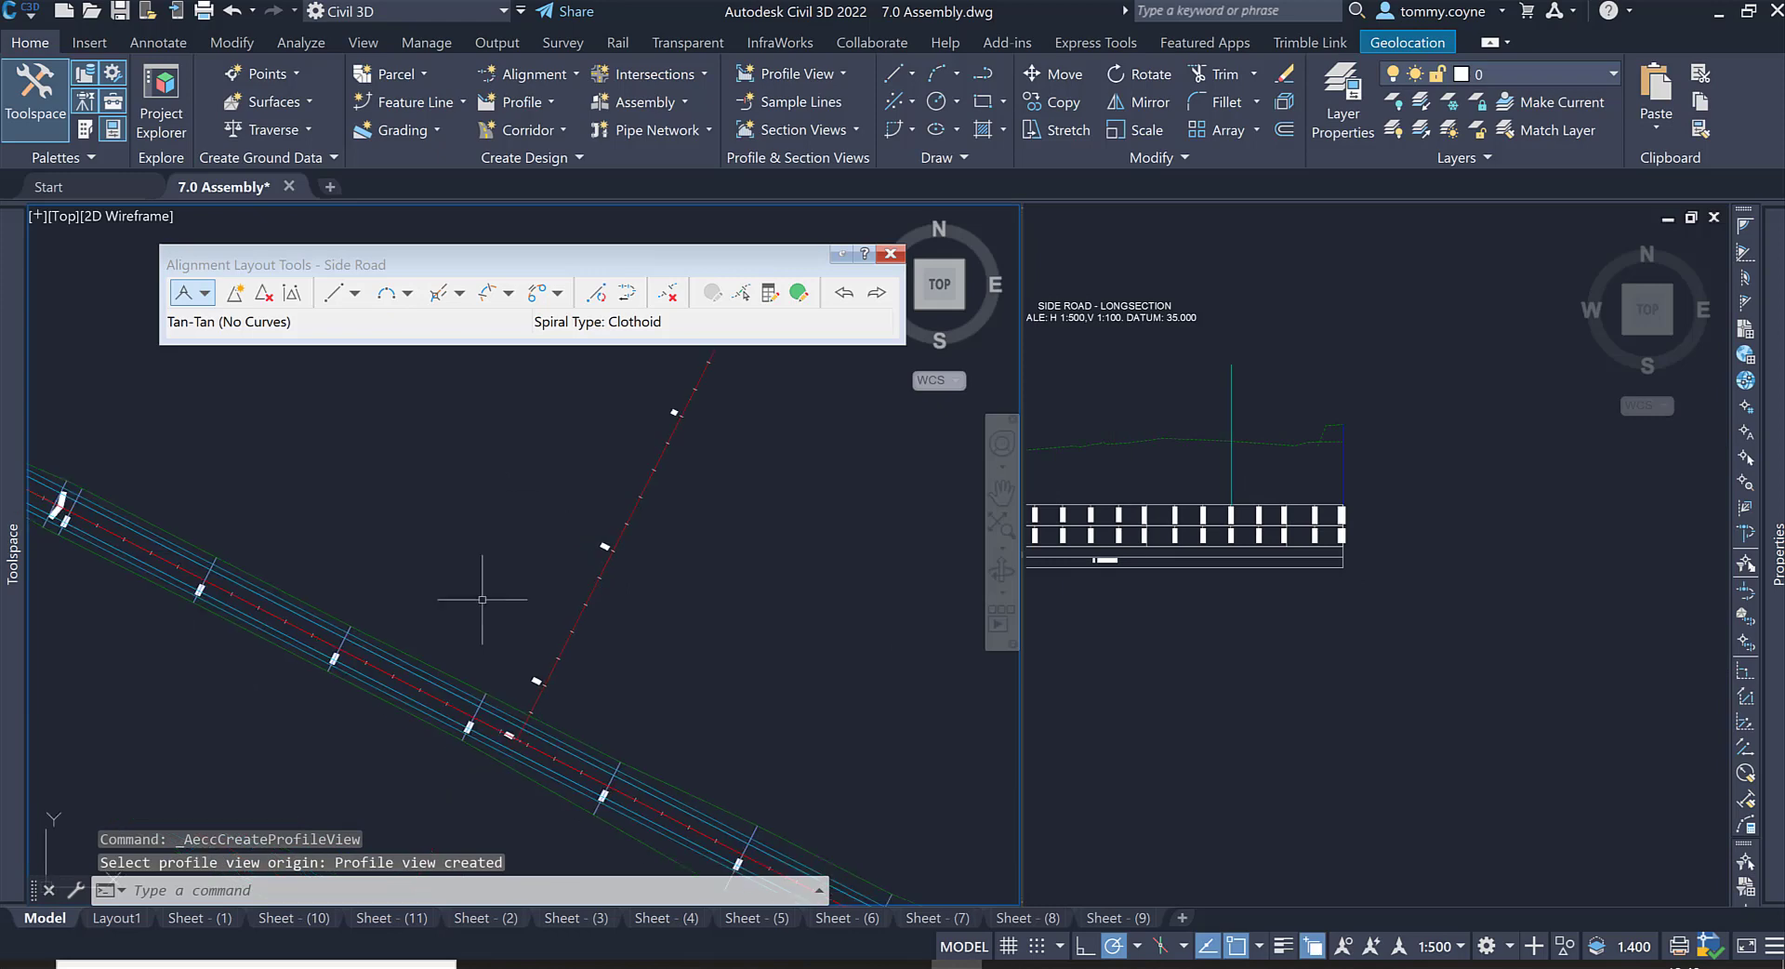
scroll(482, 621, down, 2)
key(Escape)
scroll(484, 662, up, 2)
scroll(482, 666, up, 2)
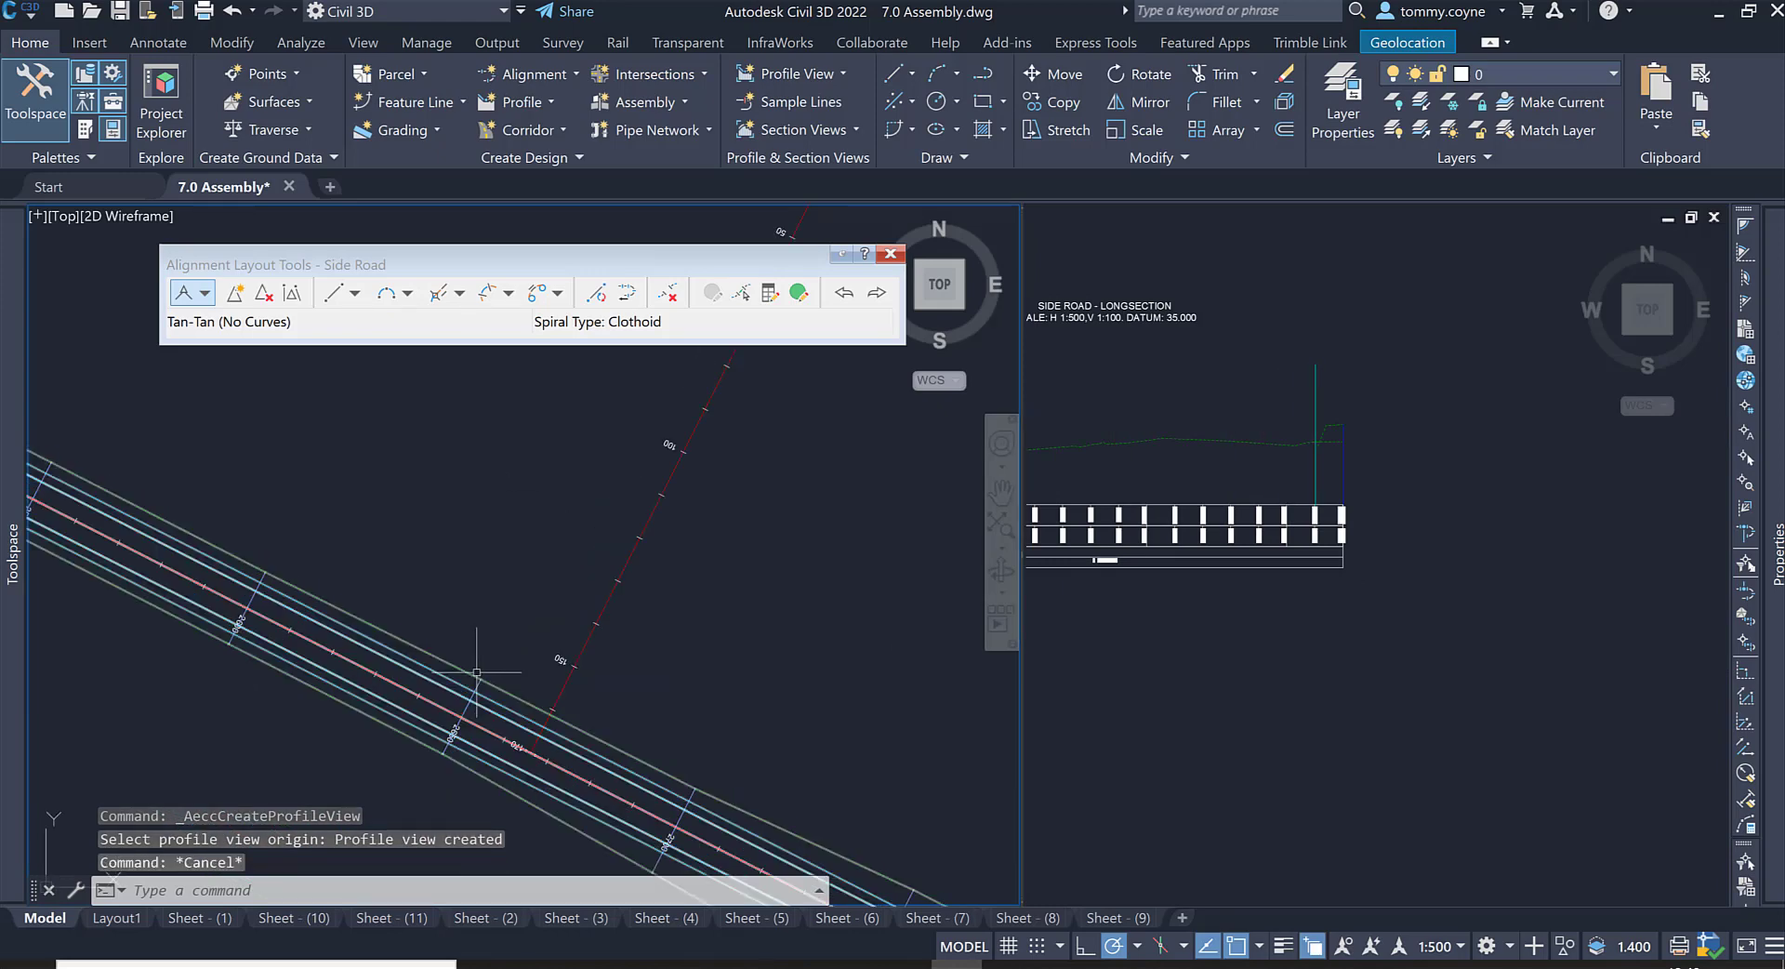
mouse_move(476, 672)
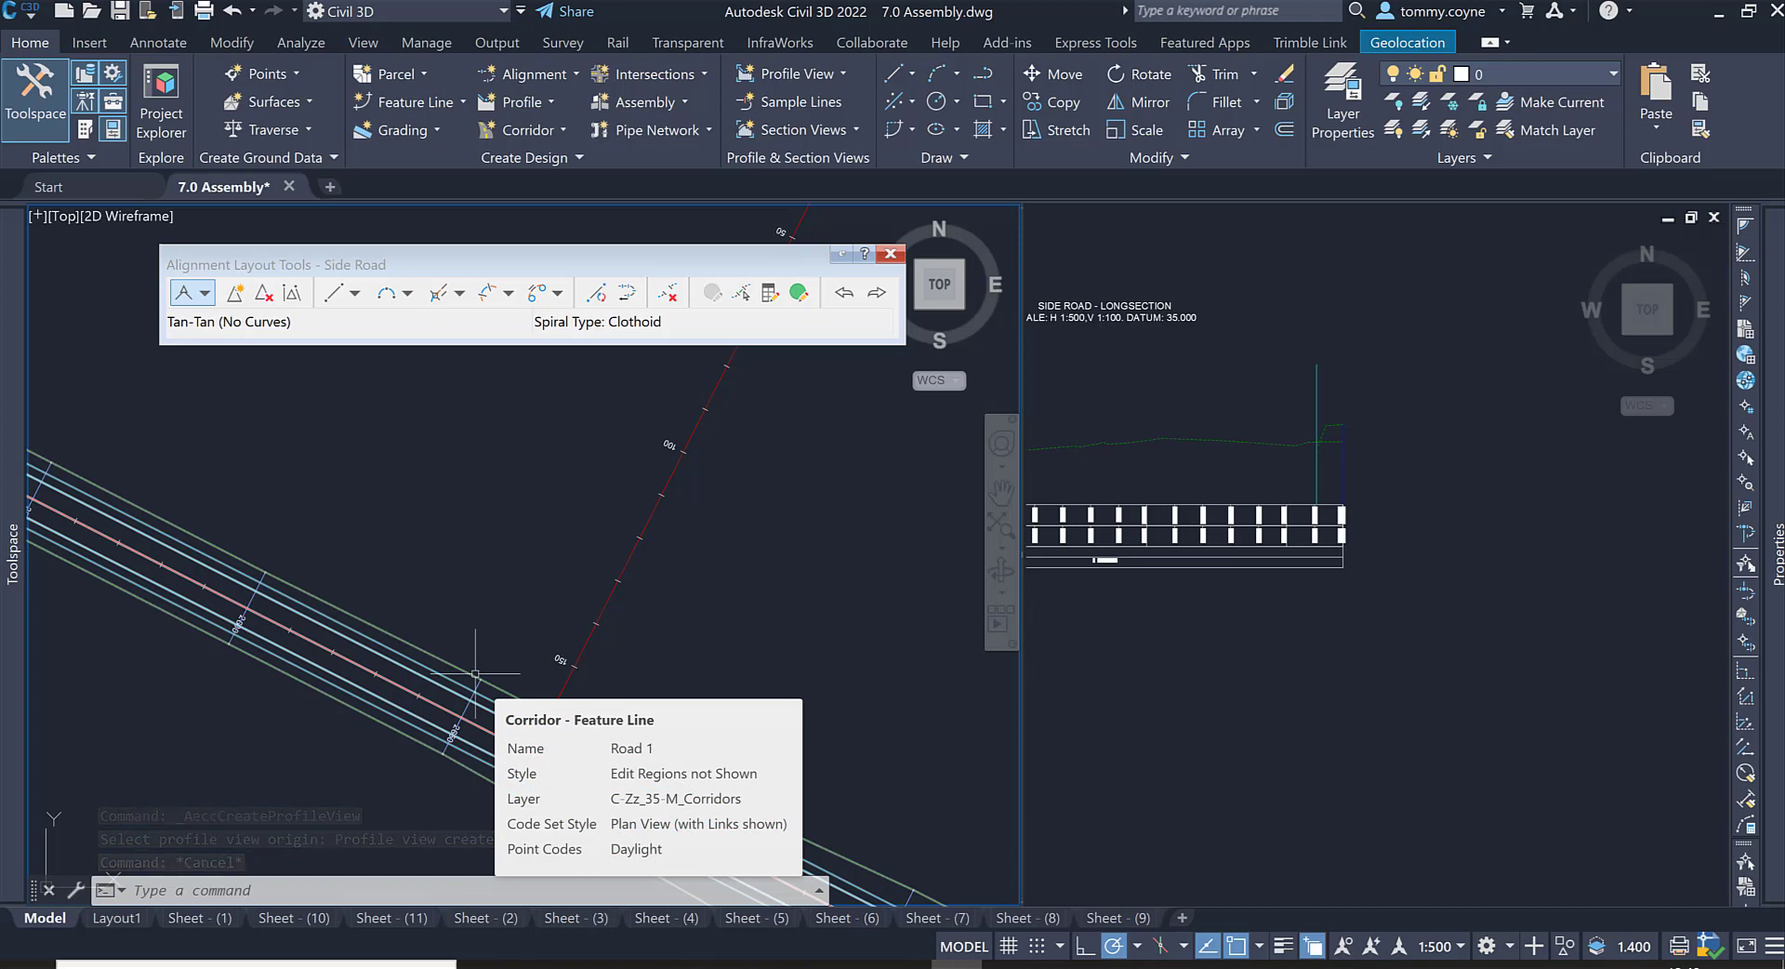
click(475, 672)
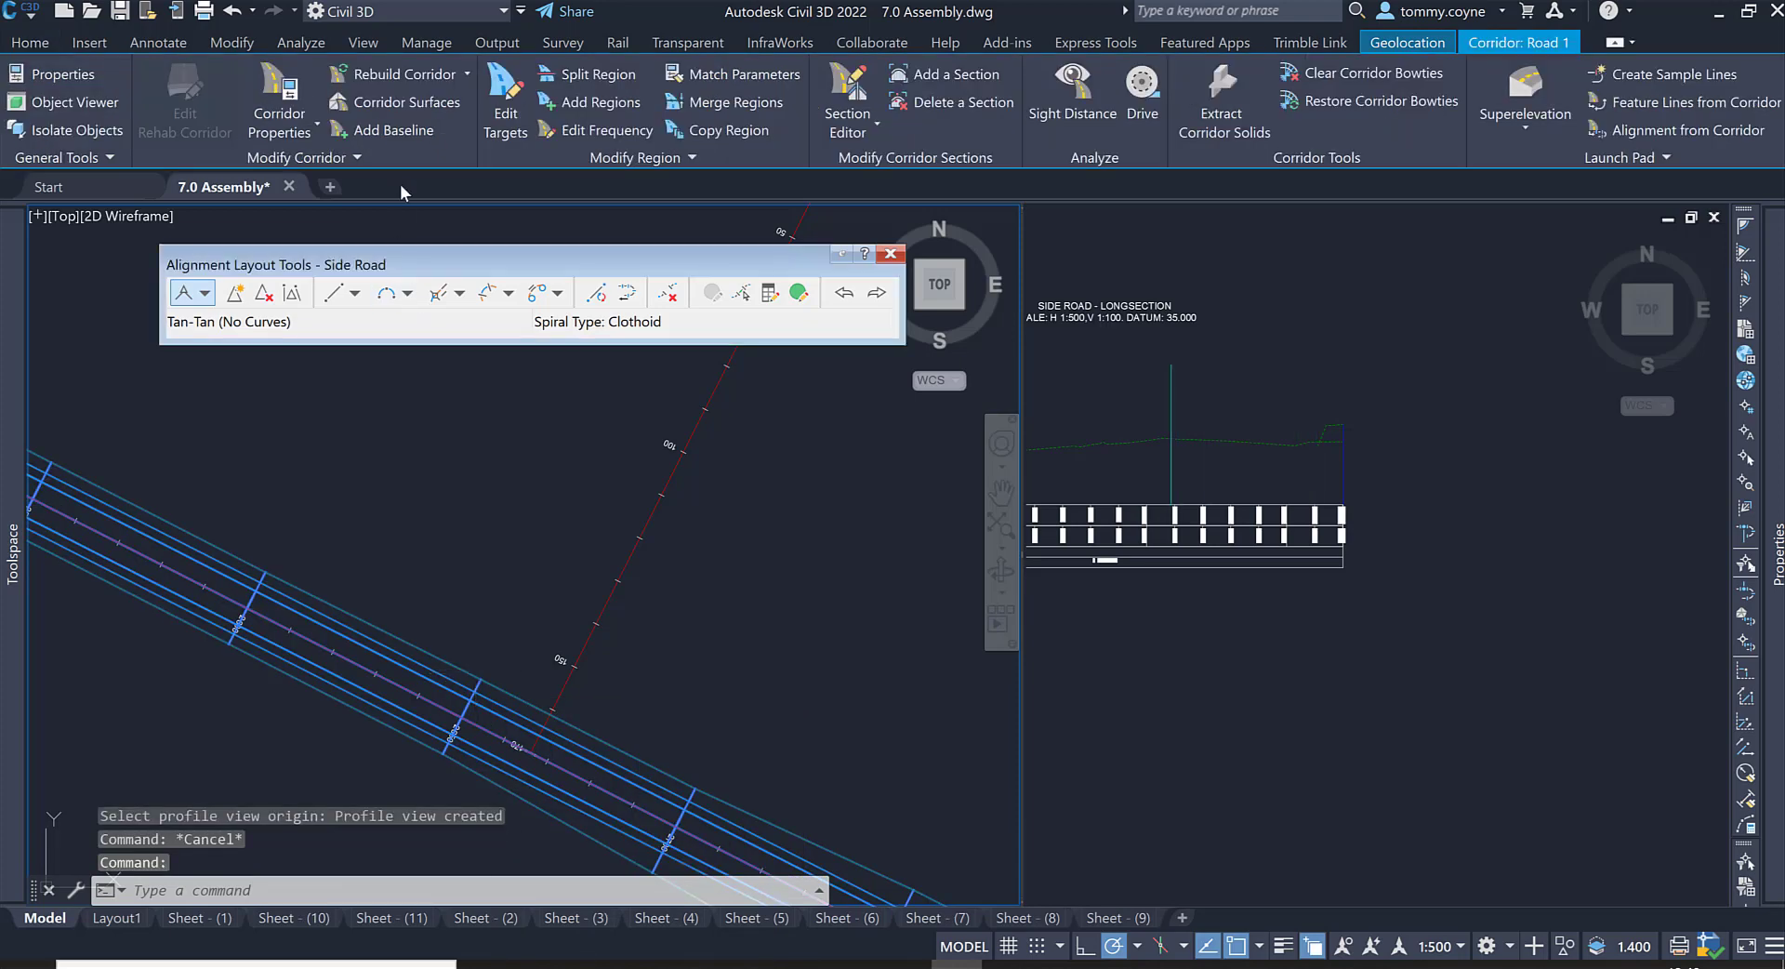
click(409, 103)
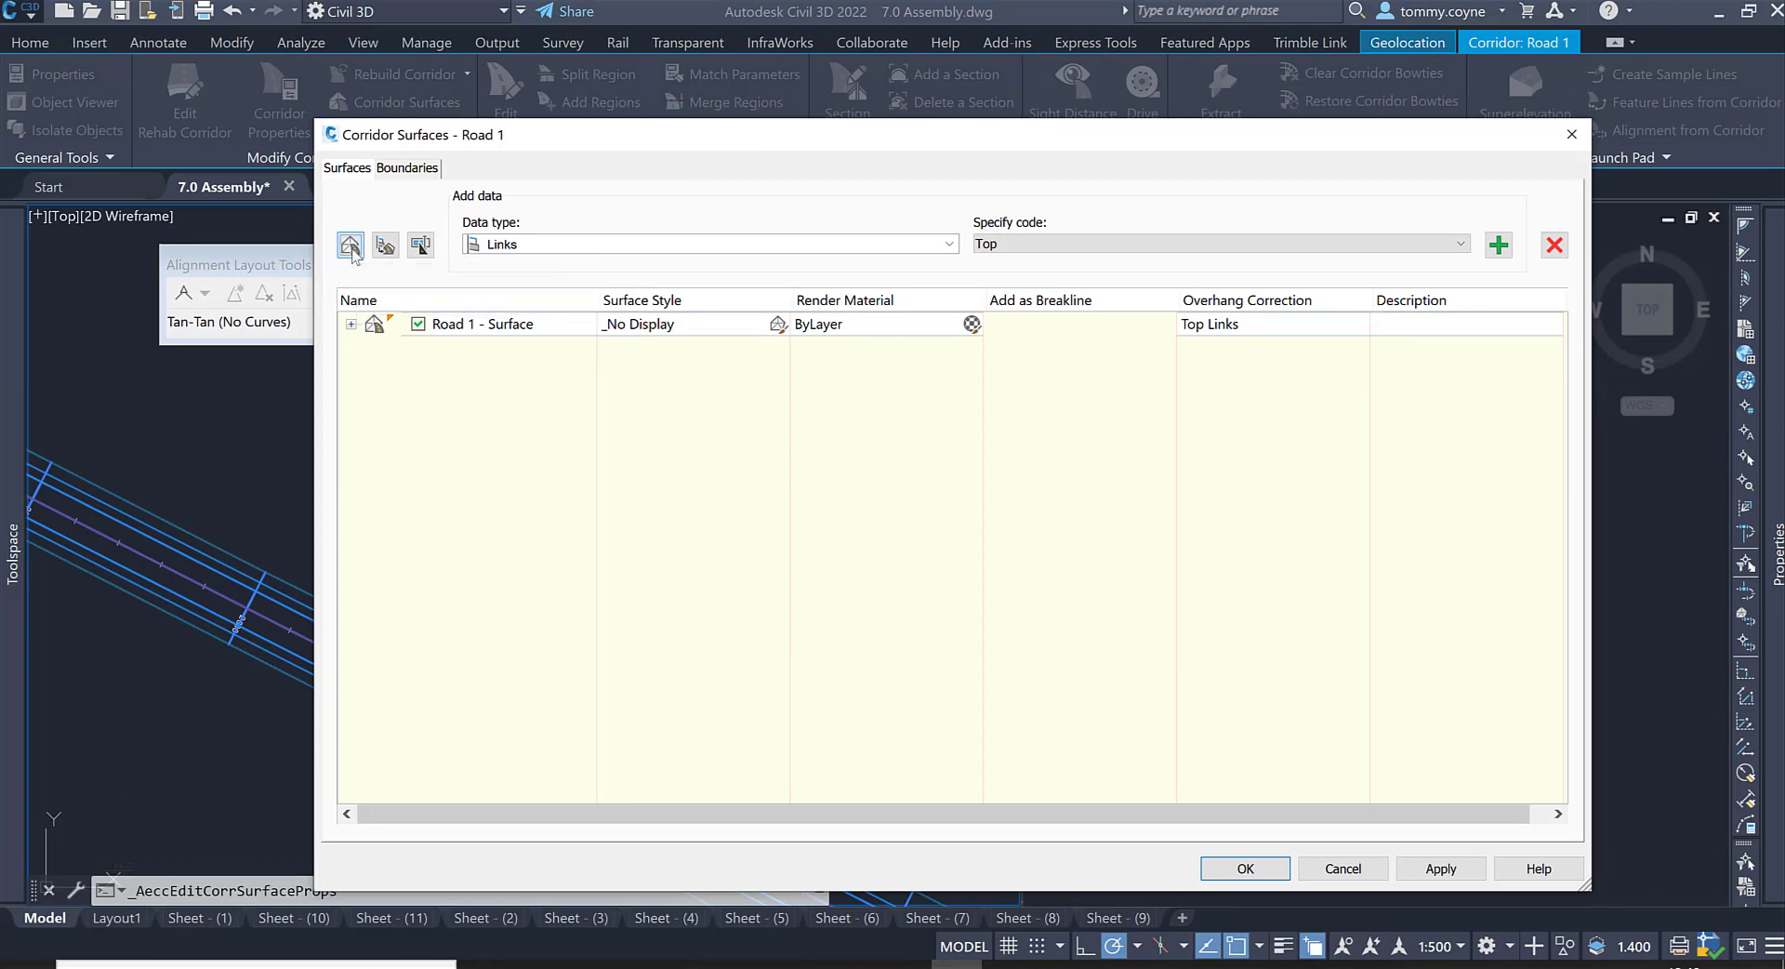
click(352, 324)
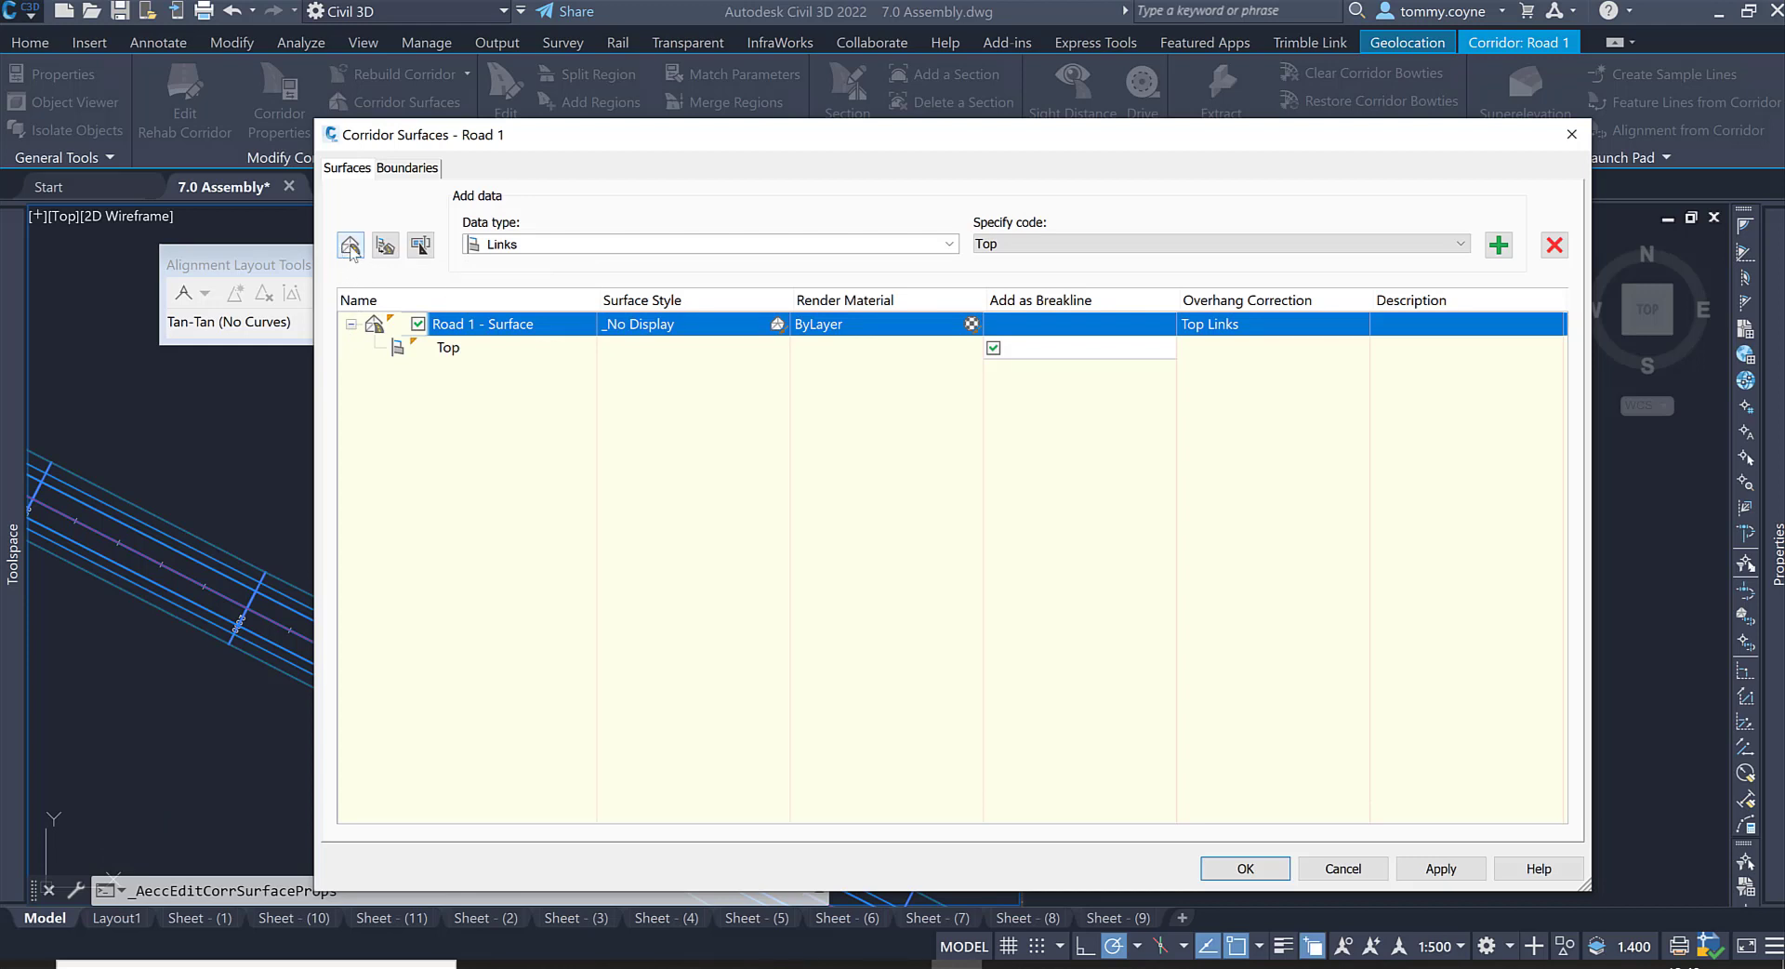
click(1194, 246)
click(1052, 257)
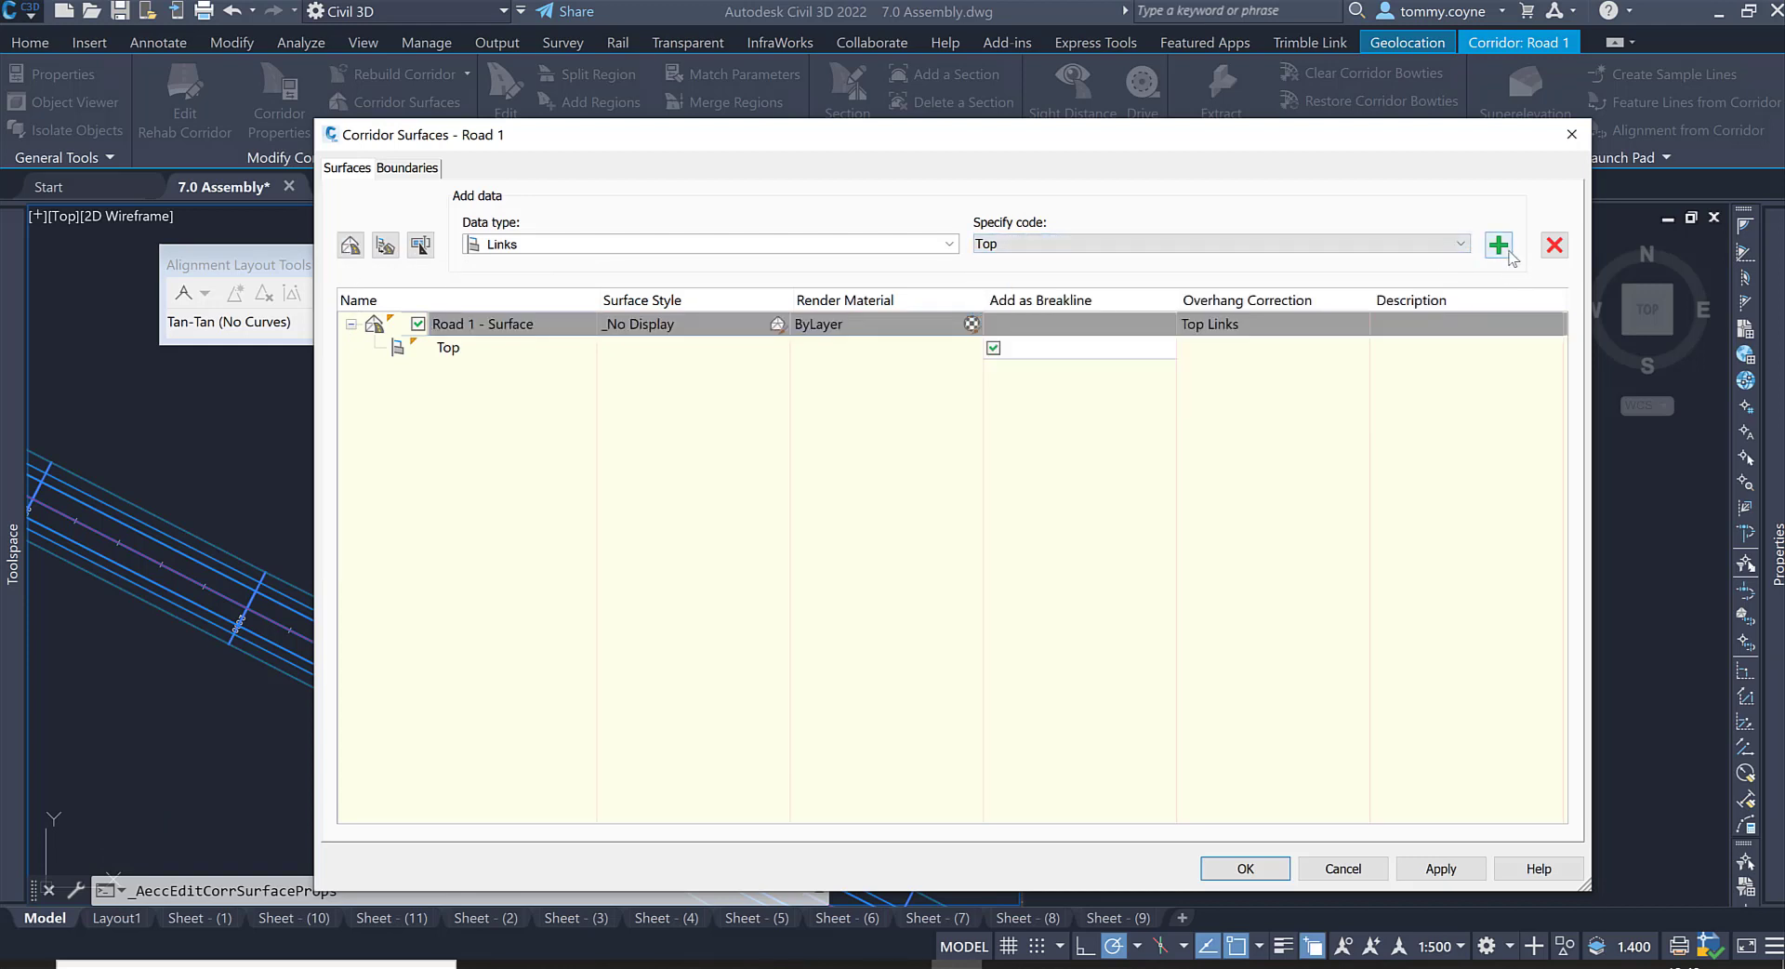
Step: Review the boundary definition and boundary options of Road 1 - Surface, then close the corridor surfaces and alignment layout tools
click(407, 168)
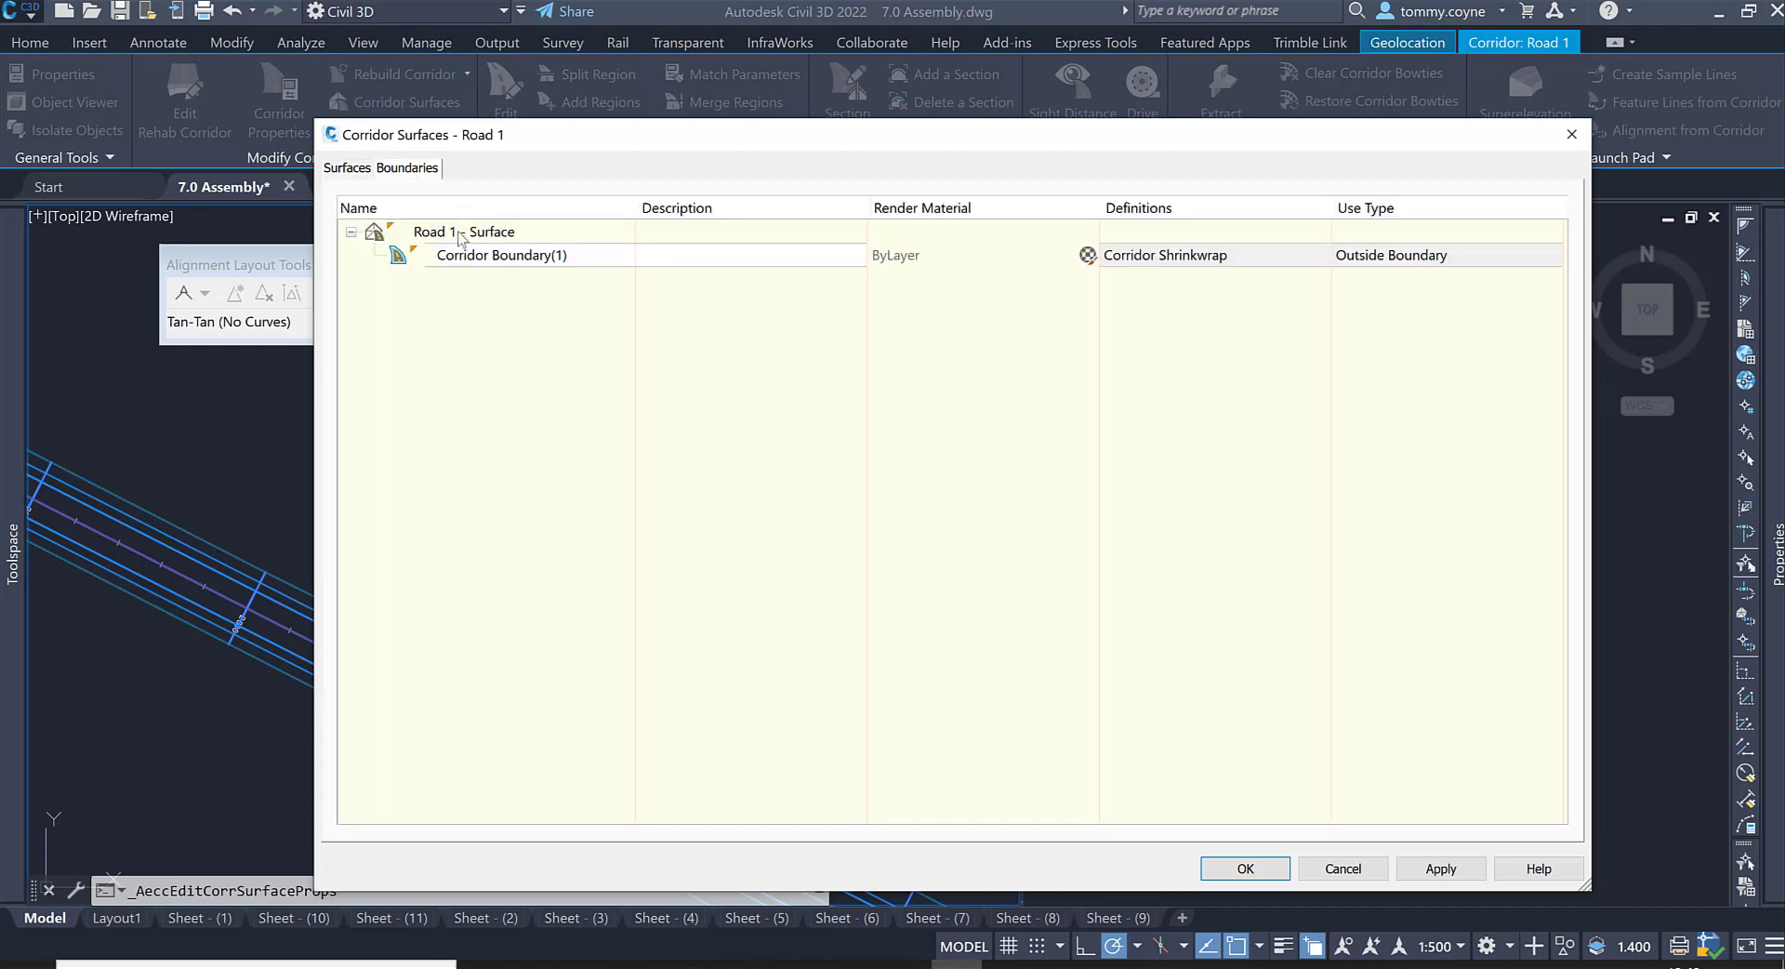
click(457, 232)
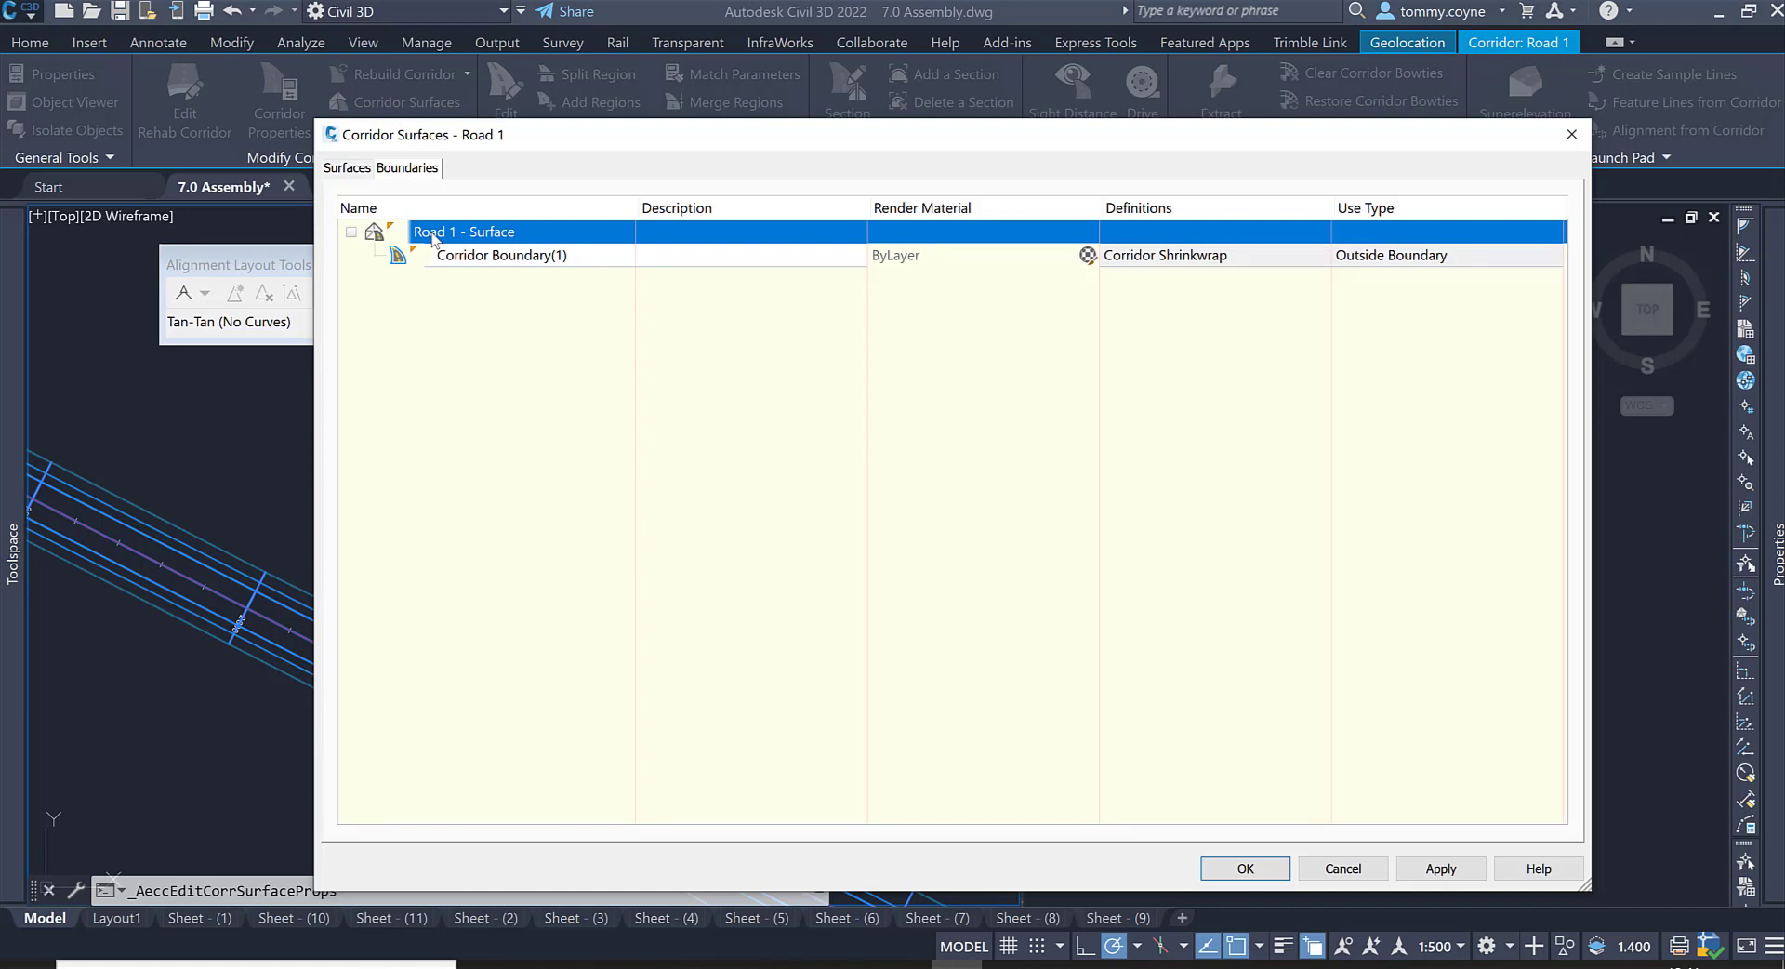
right_click(433, 237)
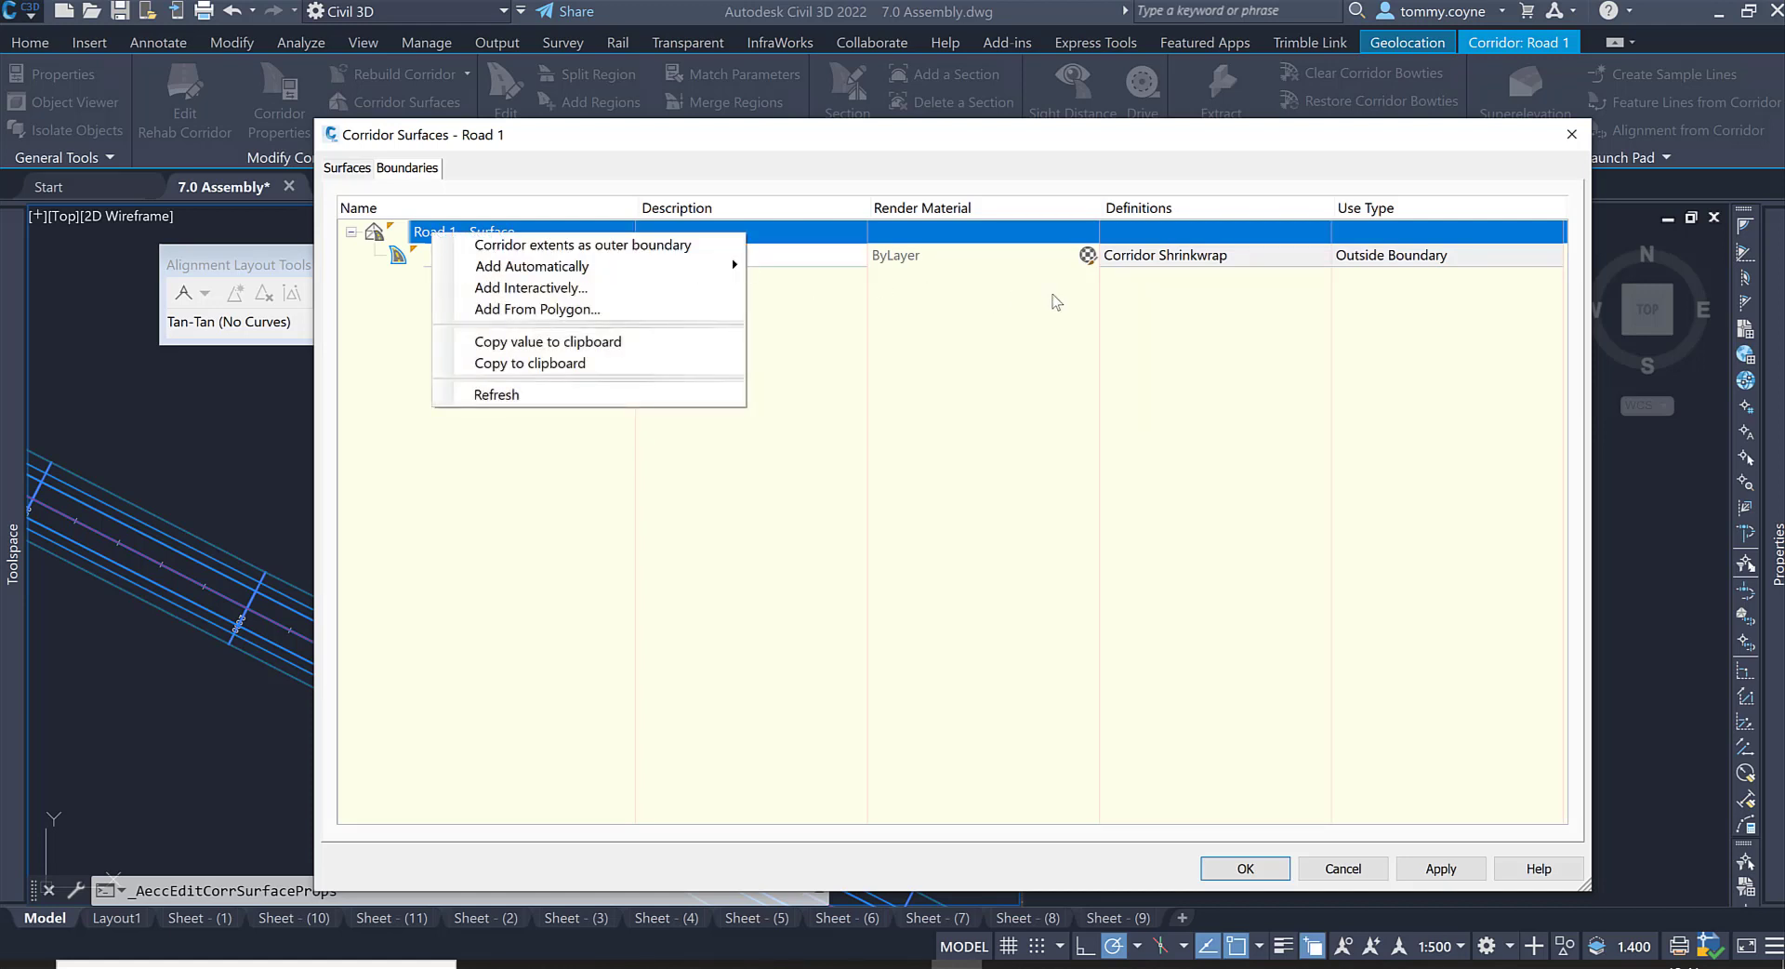
click(1439, 286)
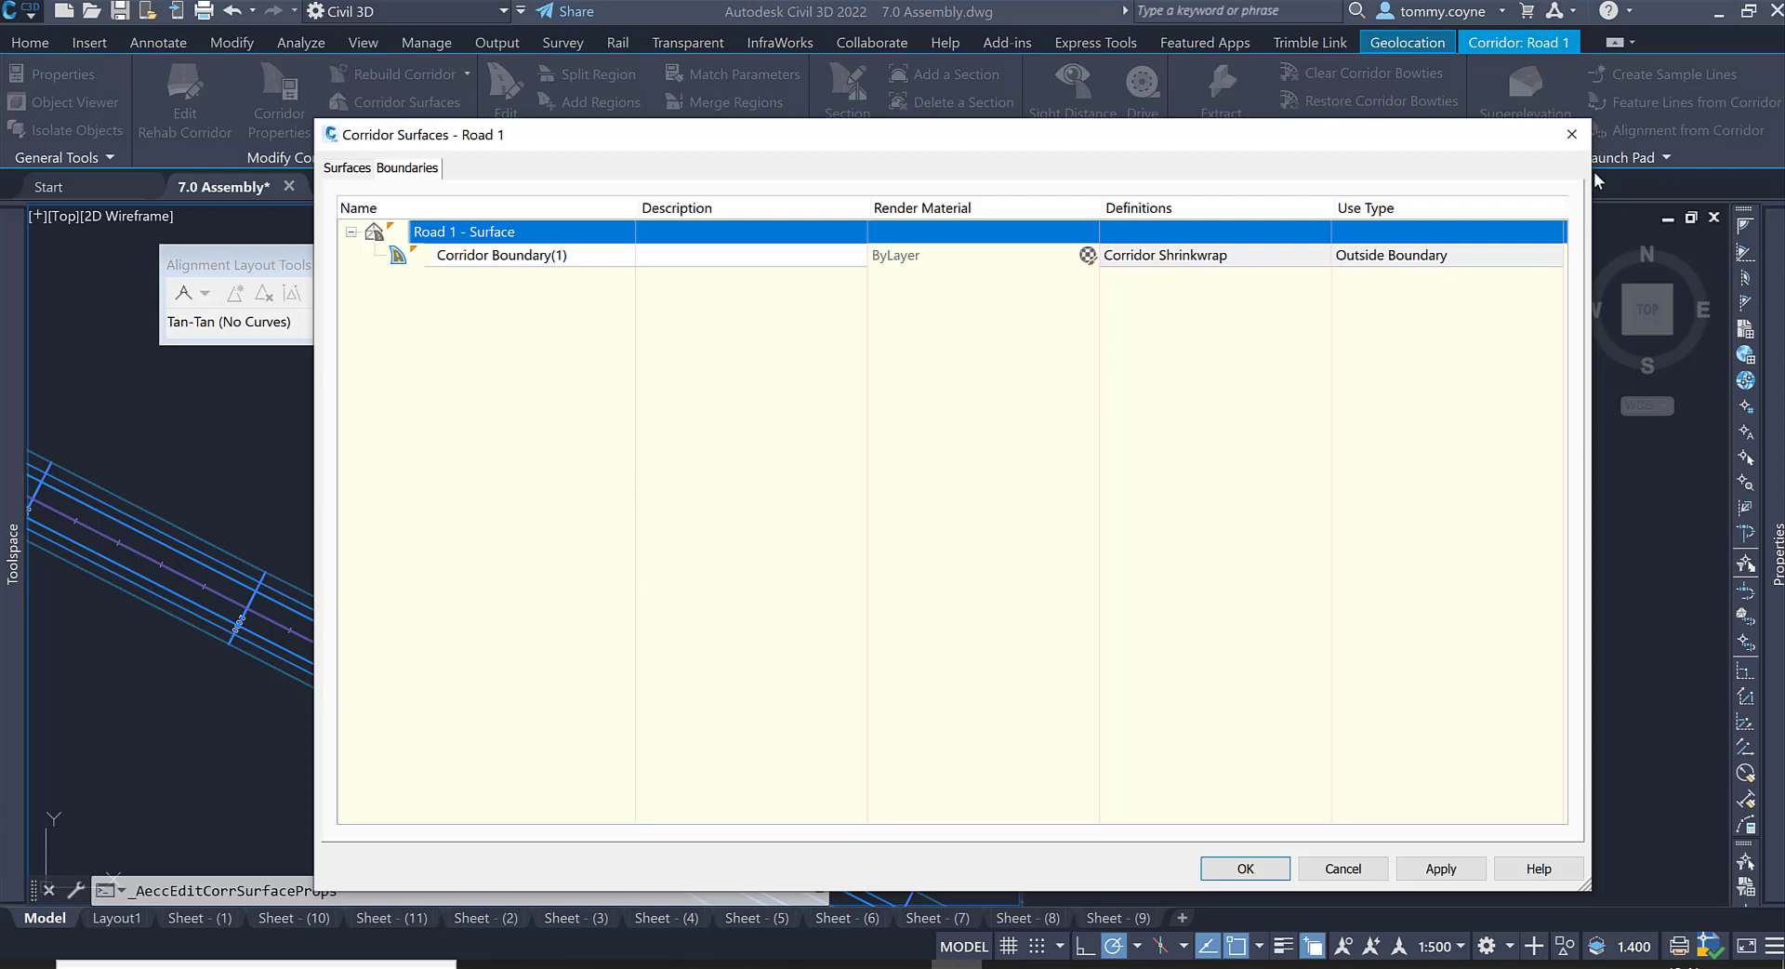
click(1571, 134)
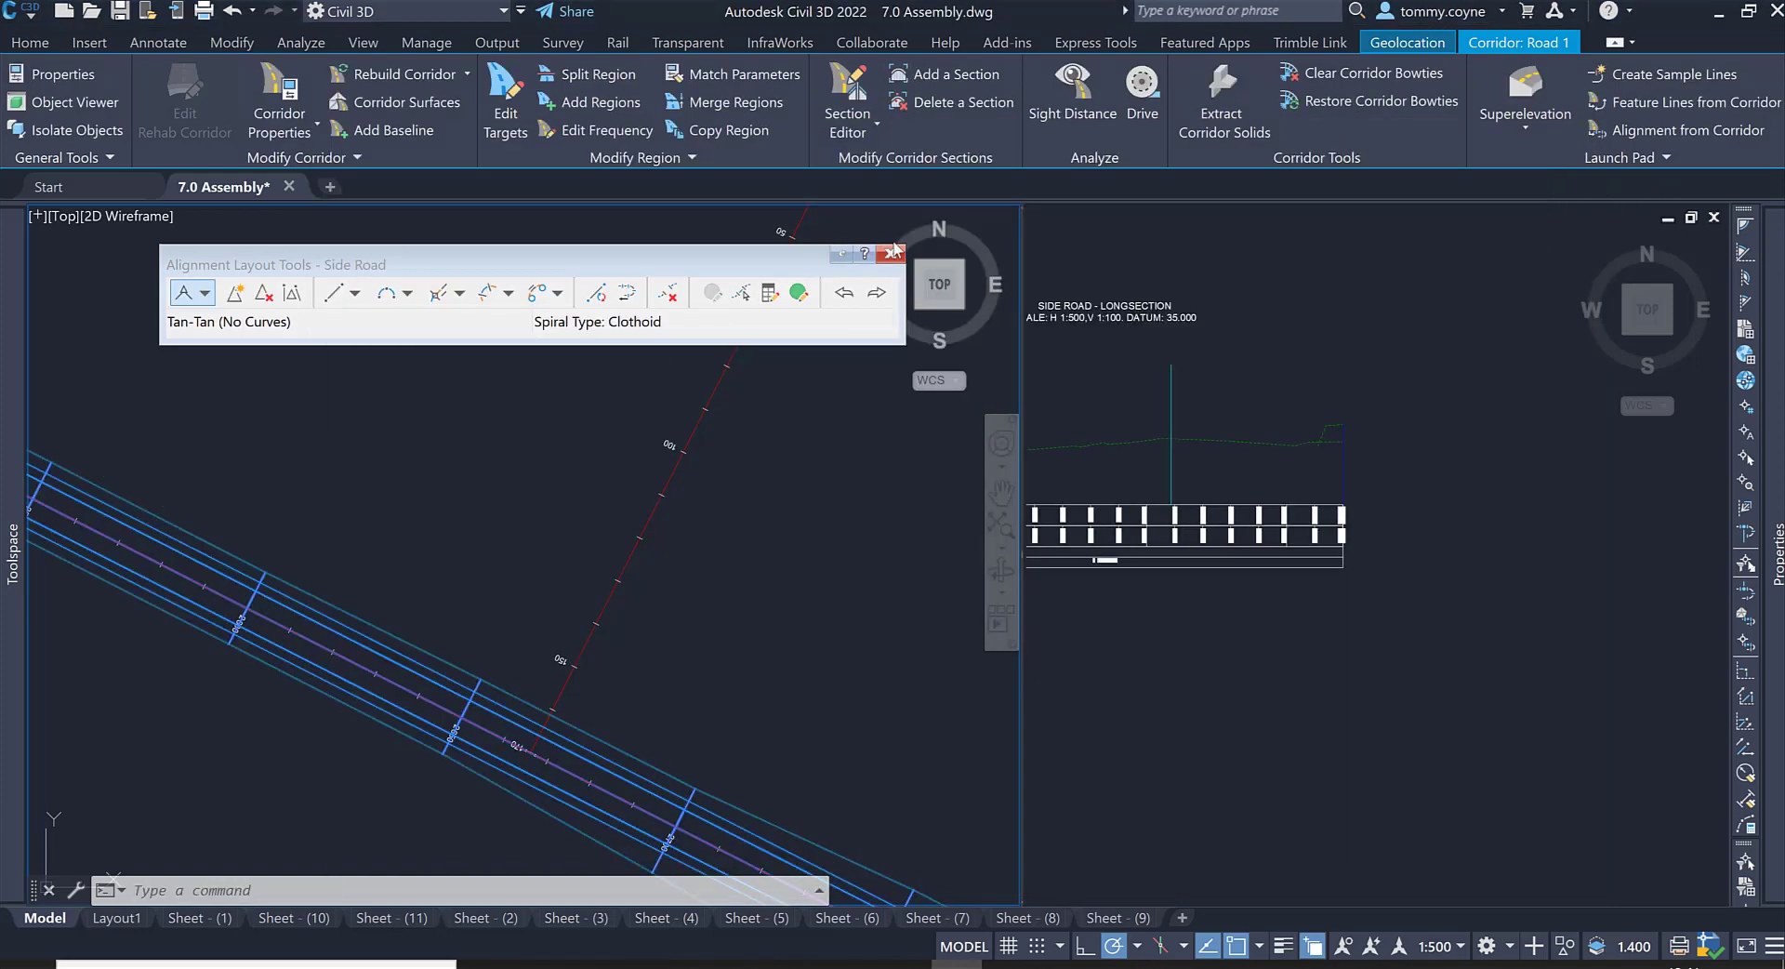
key(Escape)
key(Escape)
key(Escape)
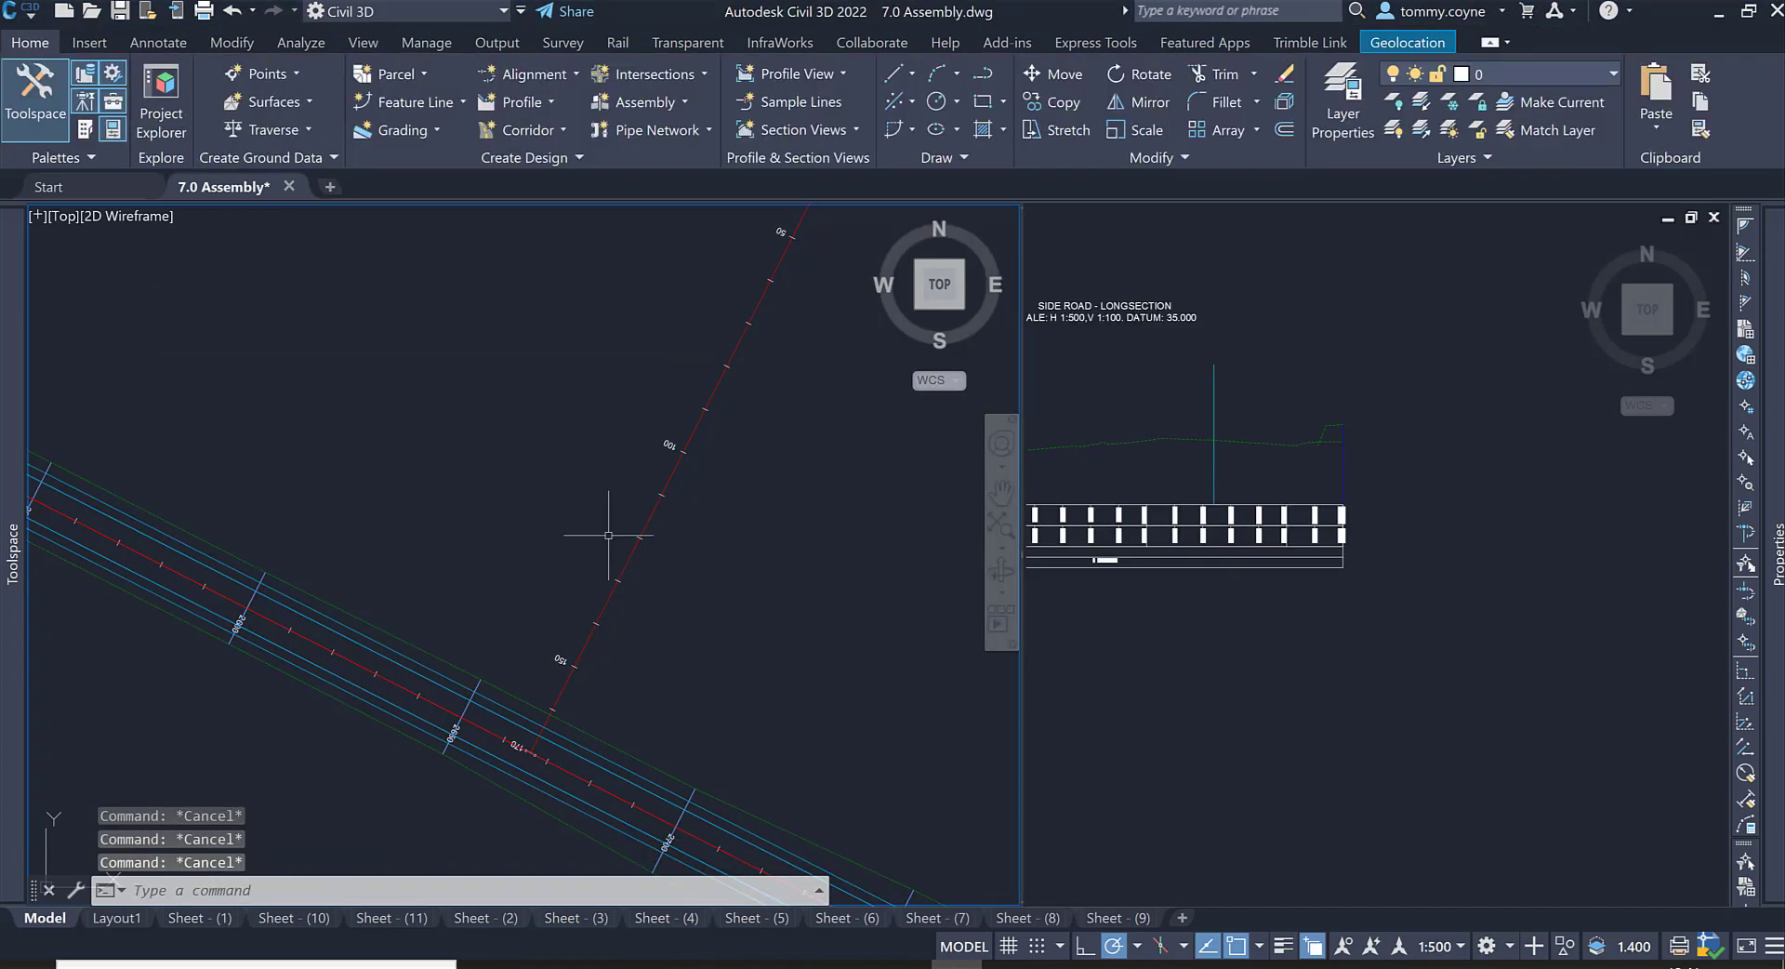
Step: Examine the Existing Ground and Road 1 - Surface profiles in the Side Road longsection, especially where they cross near chainage 160
click(1267, 387)
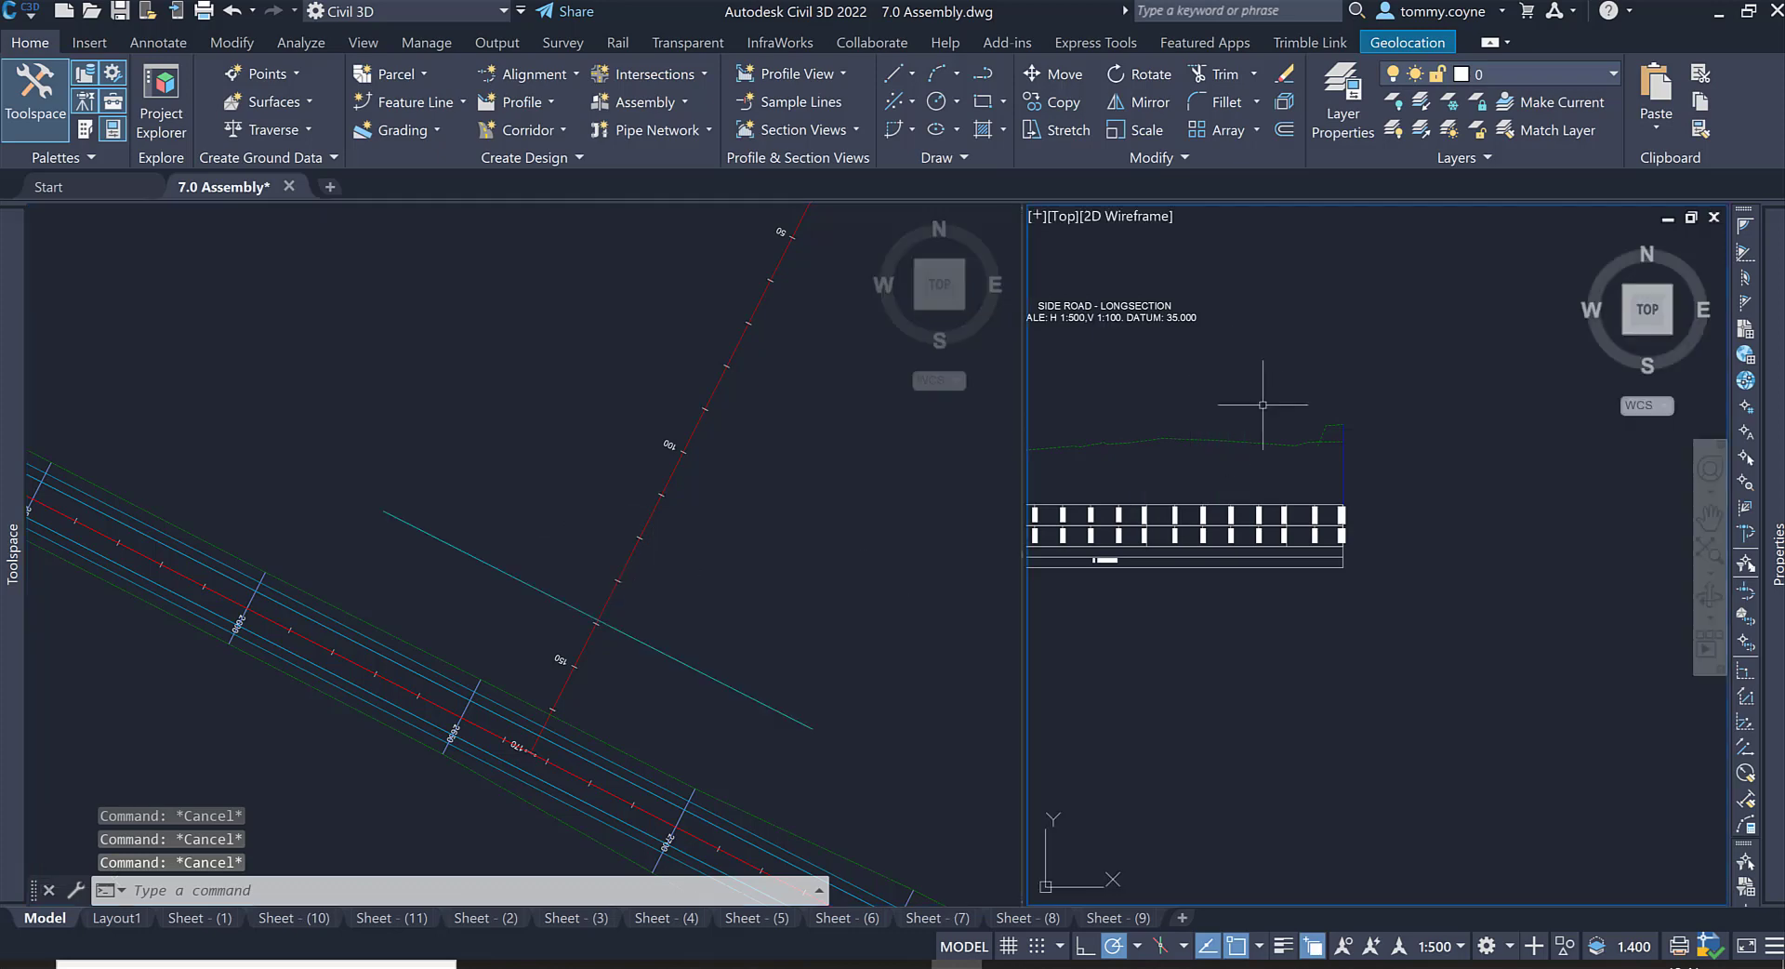
scroll(1307, 428, down, 2)
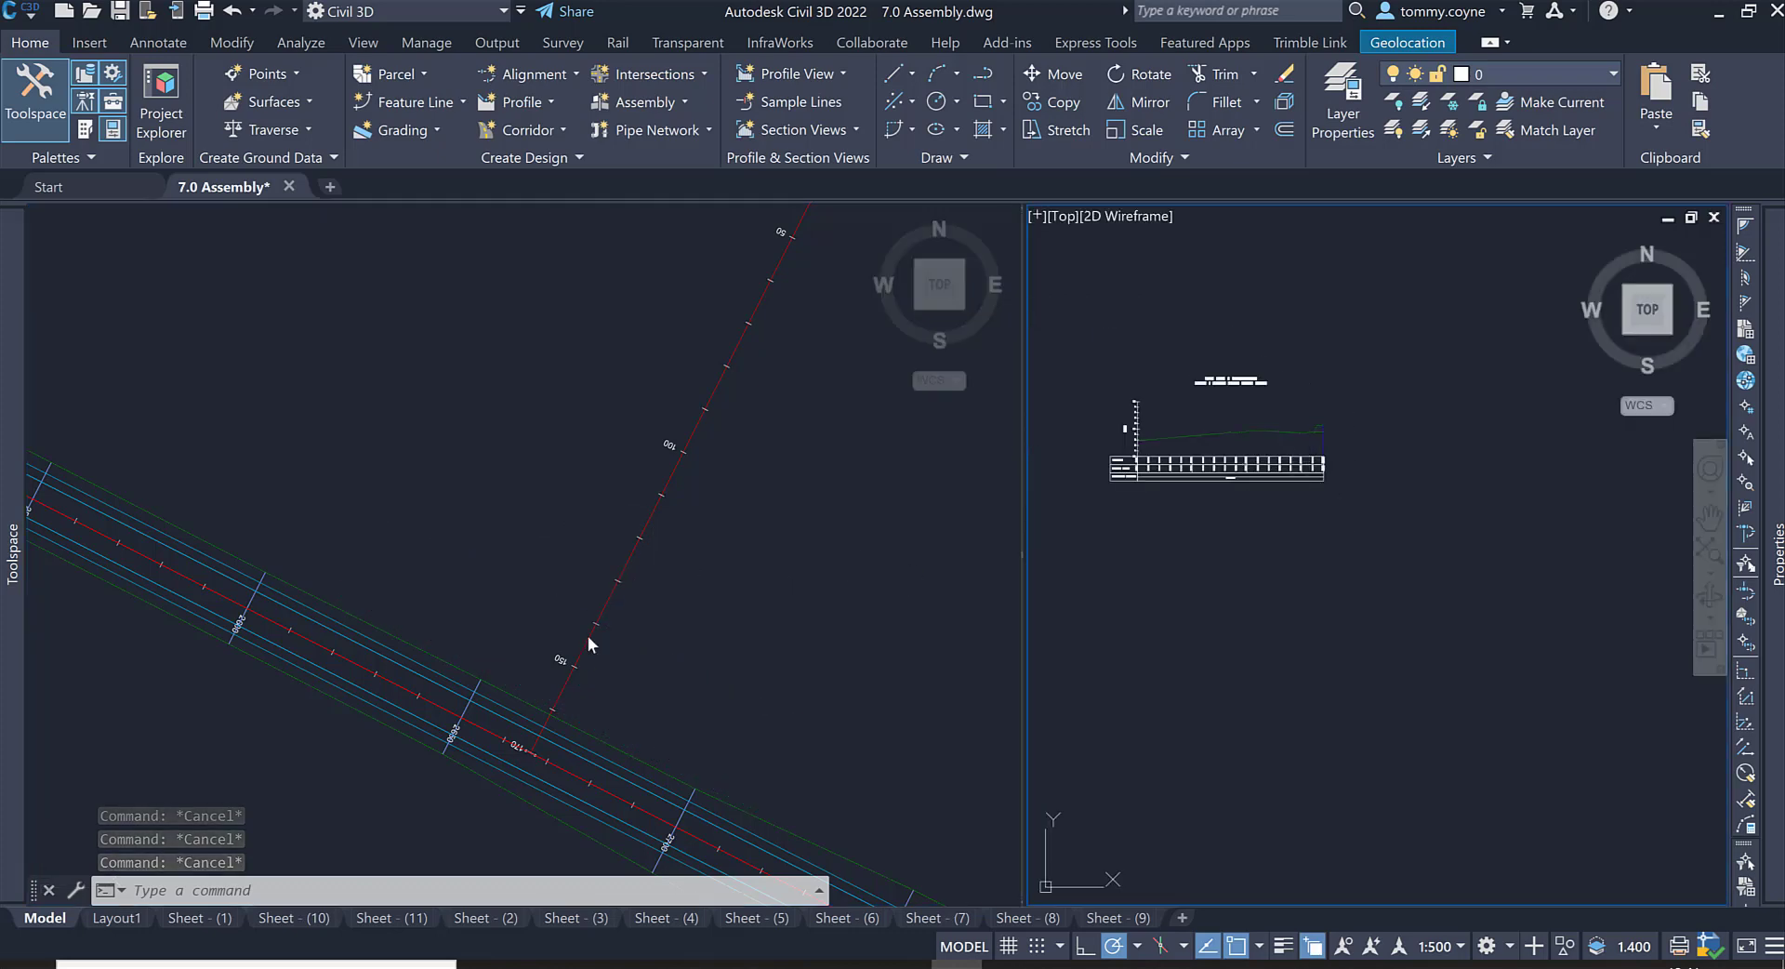
scroll(1310, 471, up, 2)
middle_drag(1249, 423, 1362, 469)
scroll(1421, 406, down, 1)
scroll(1321, 435, down, 1)
scroll(1354, 429, up, 4)
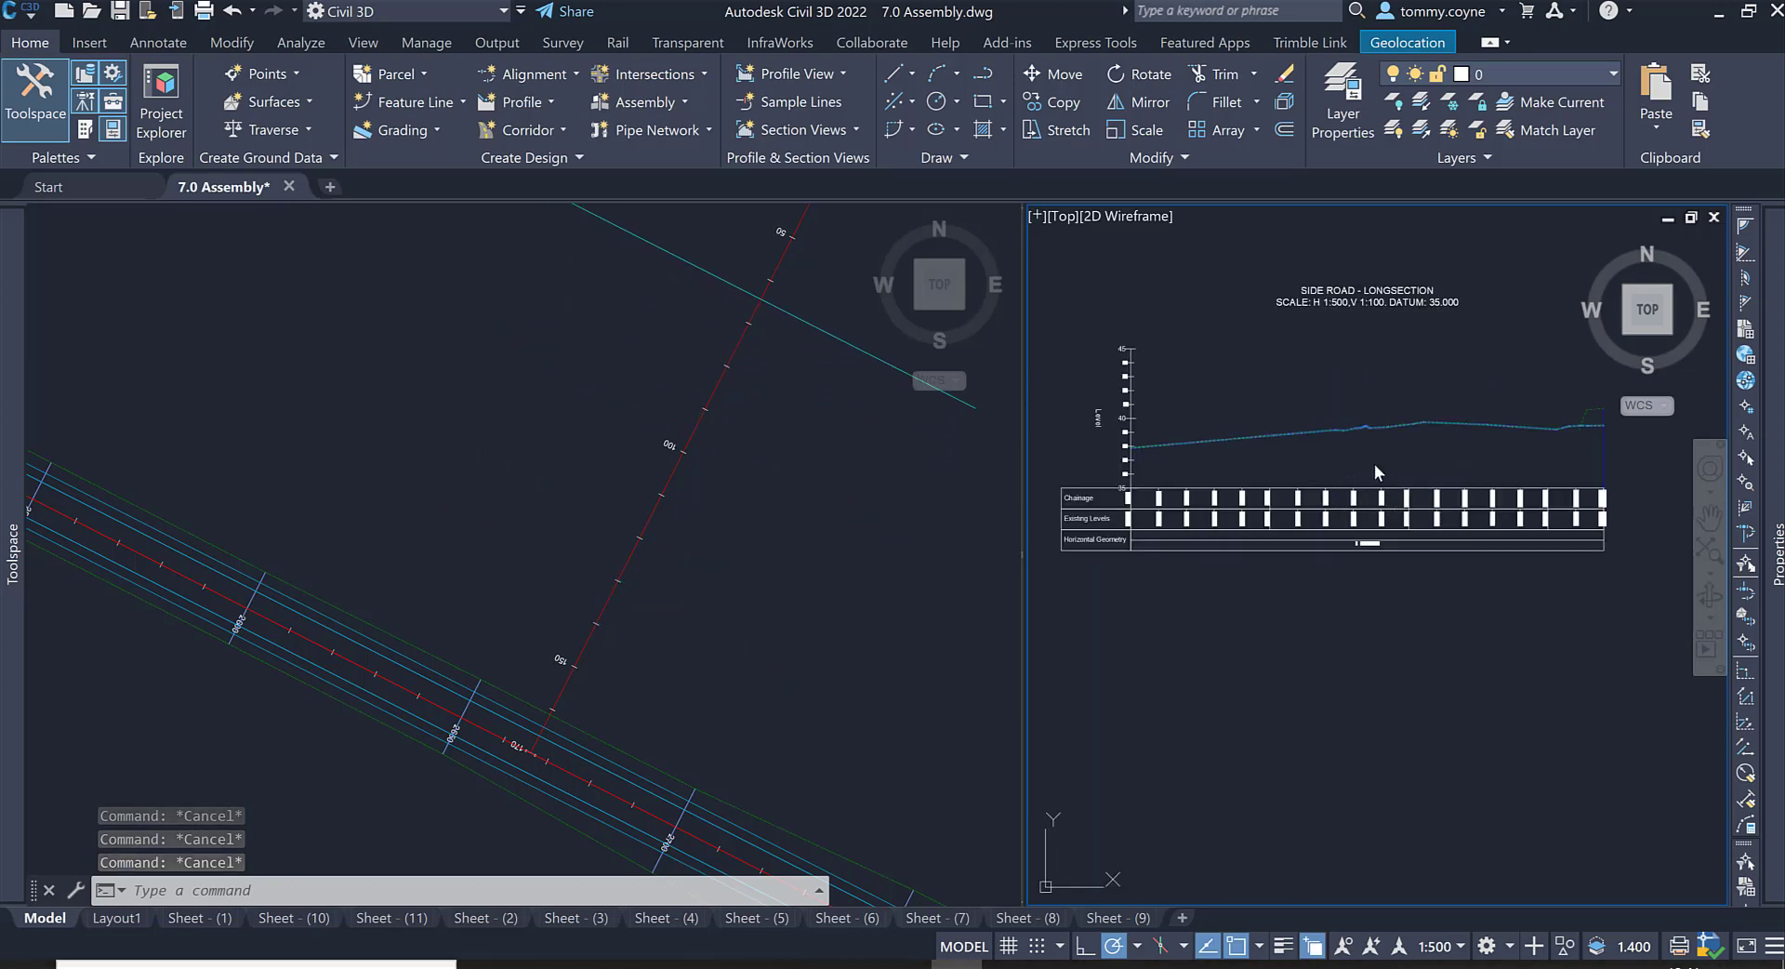
click(1374, 463)
scroll(1131, 538, down, 2)
scroll(1412, 491, up, 3)
key(Escape)
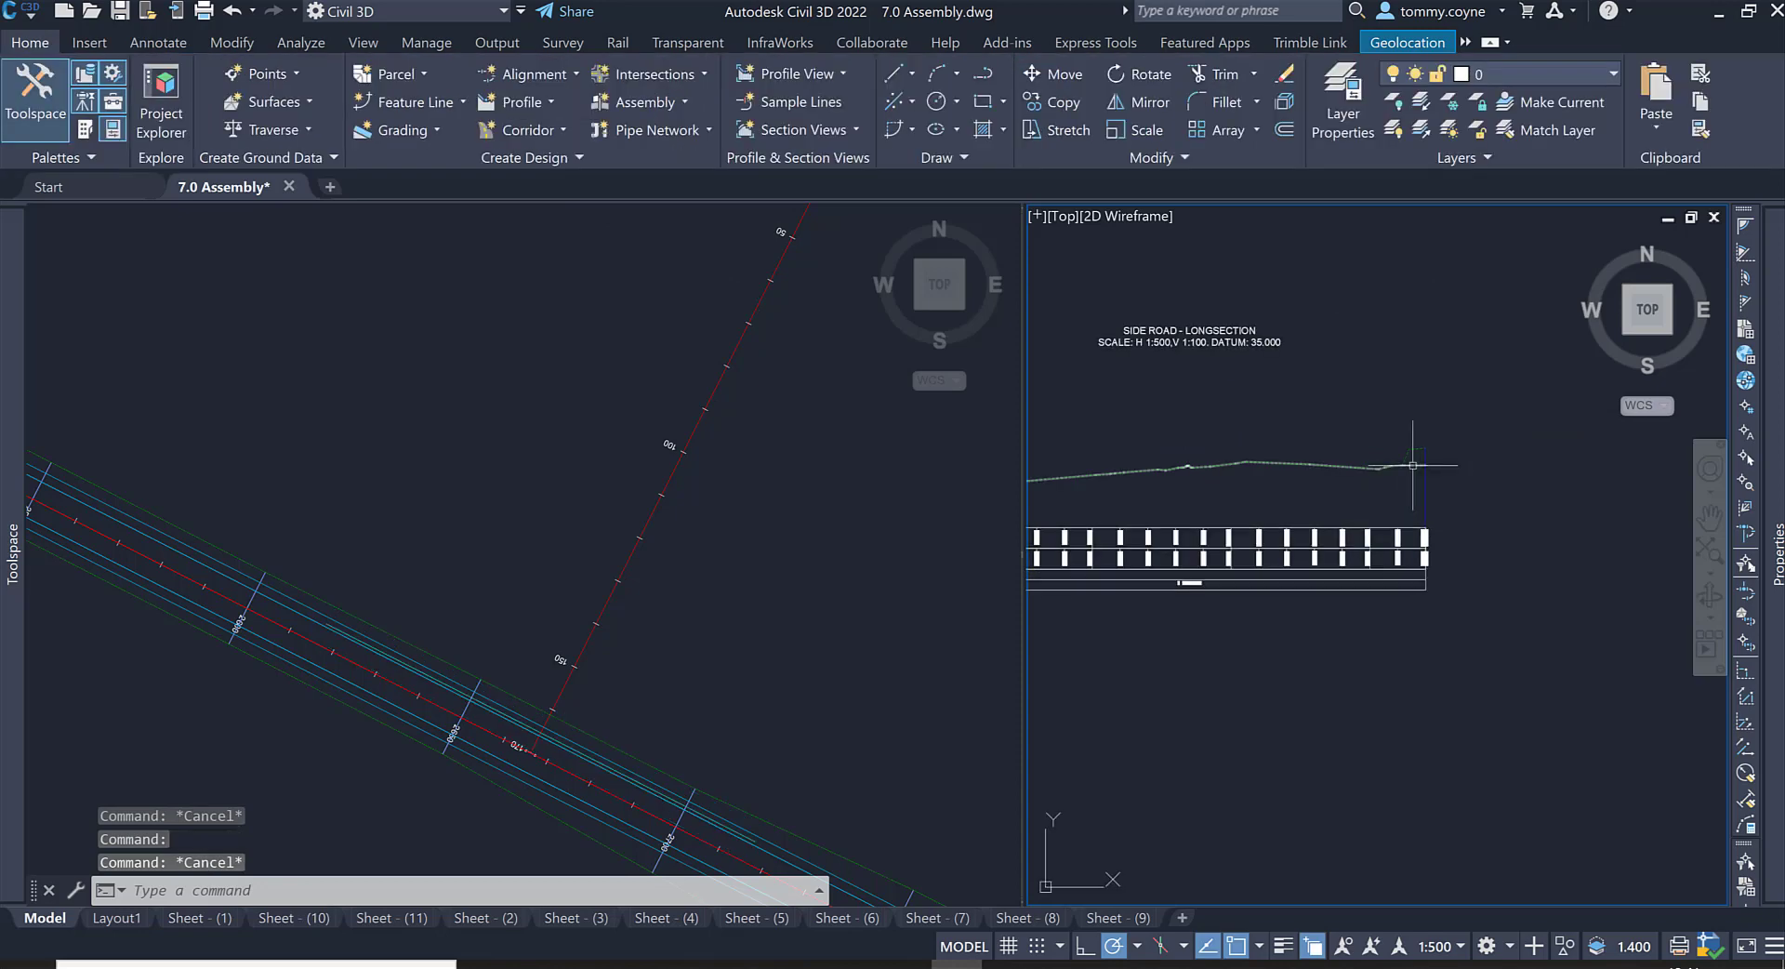
scroll(1405, 456, up, 2)
click(1404, 437)
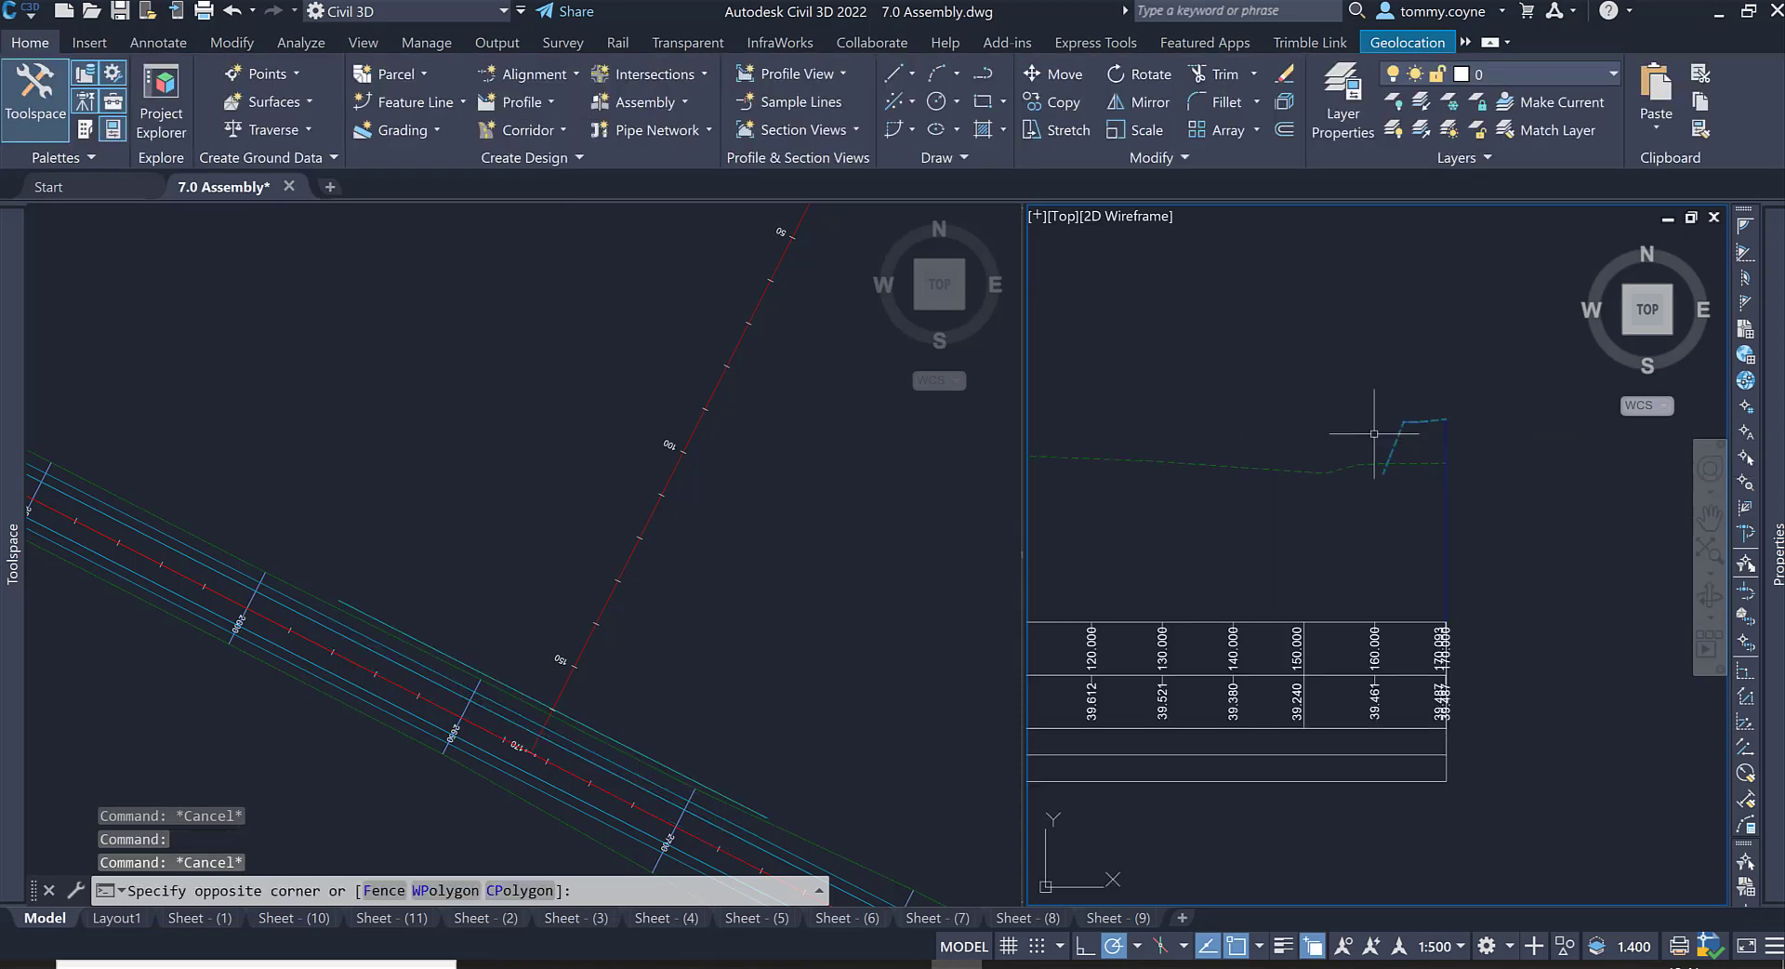
click(1374, 433)
scroll(1353, 456, up, 2)
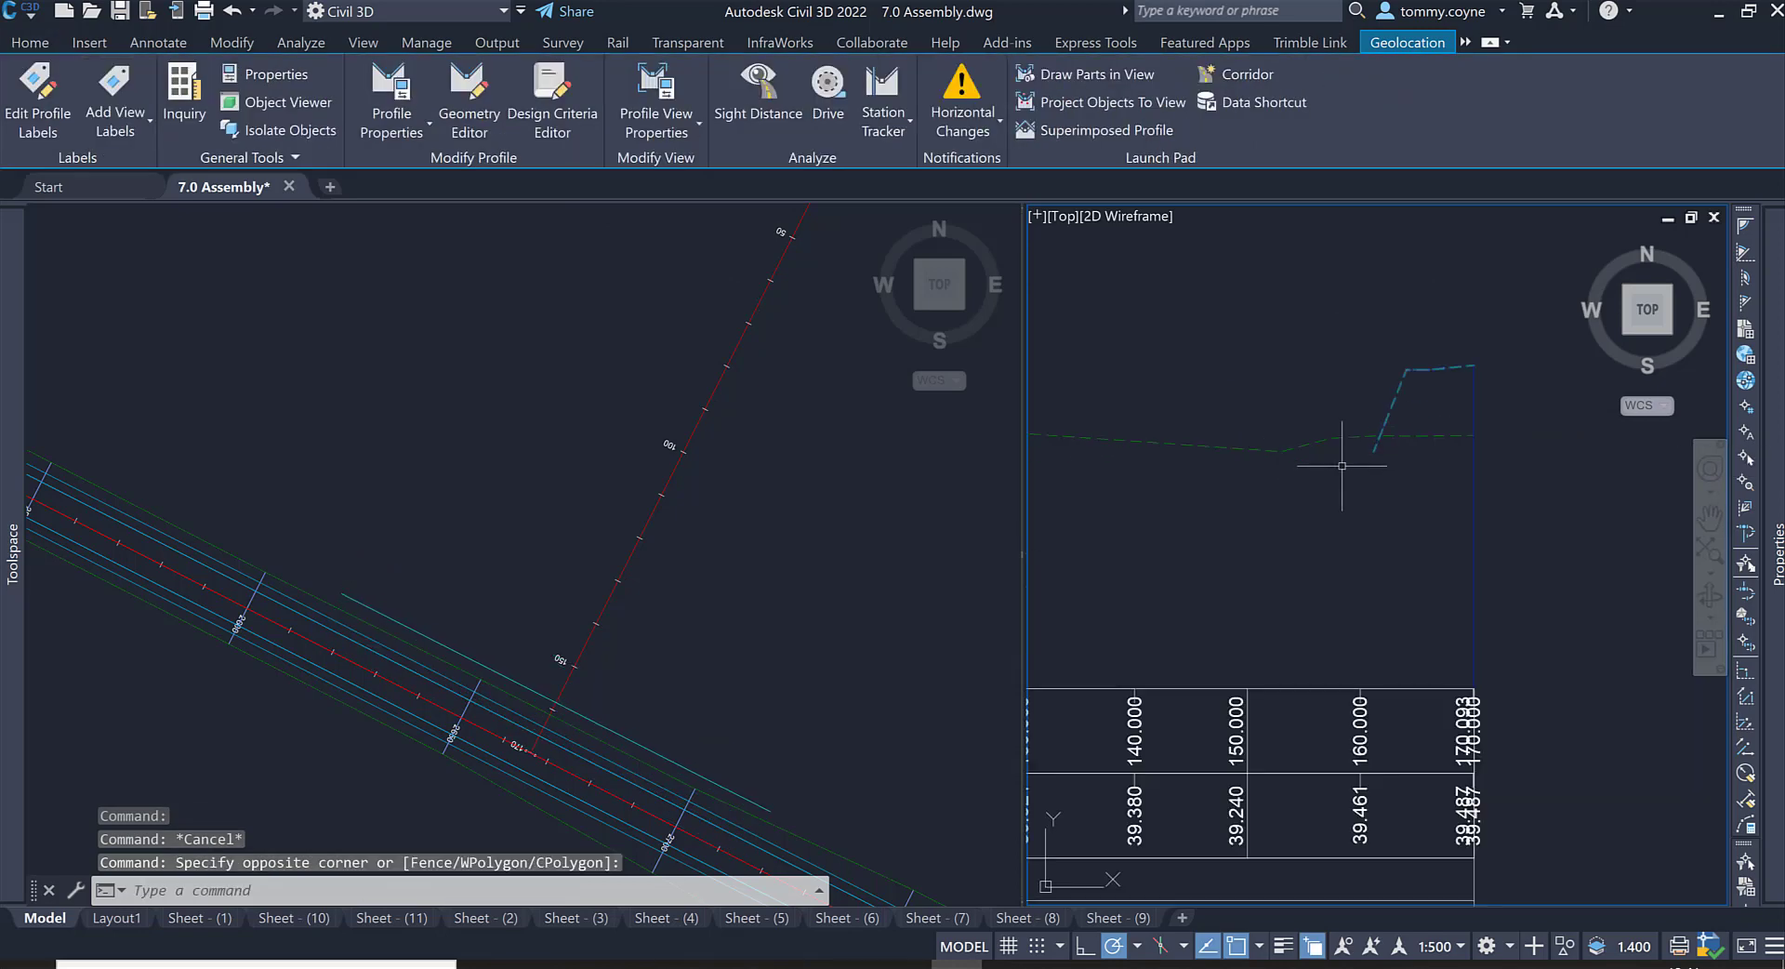
key(Escape)
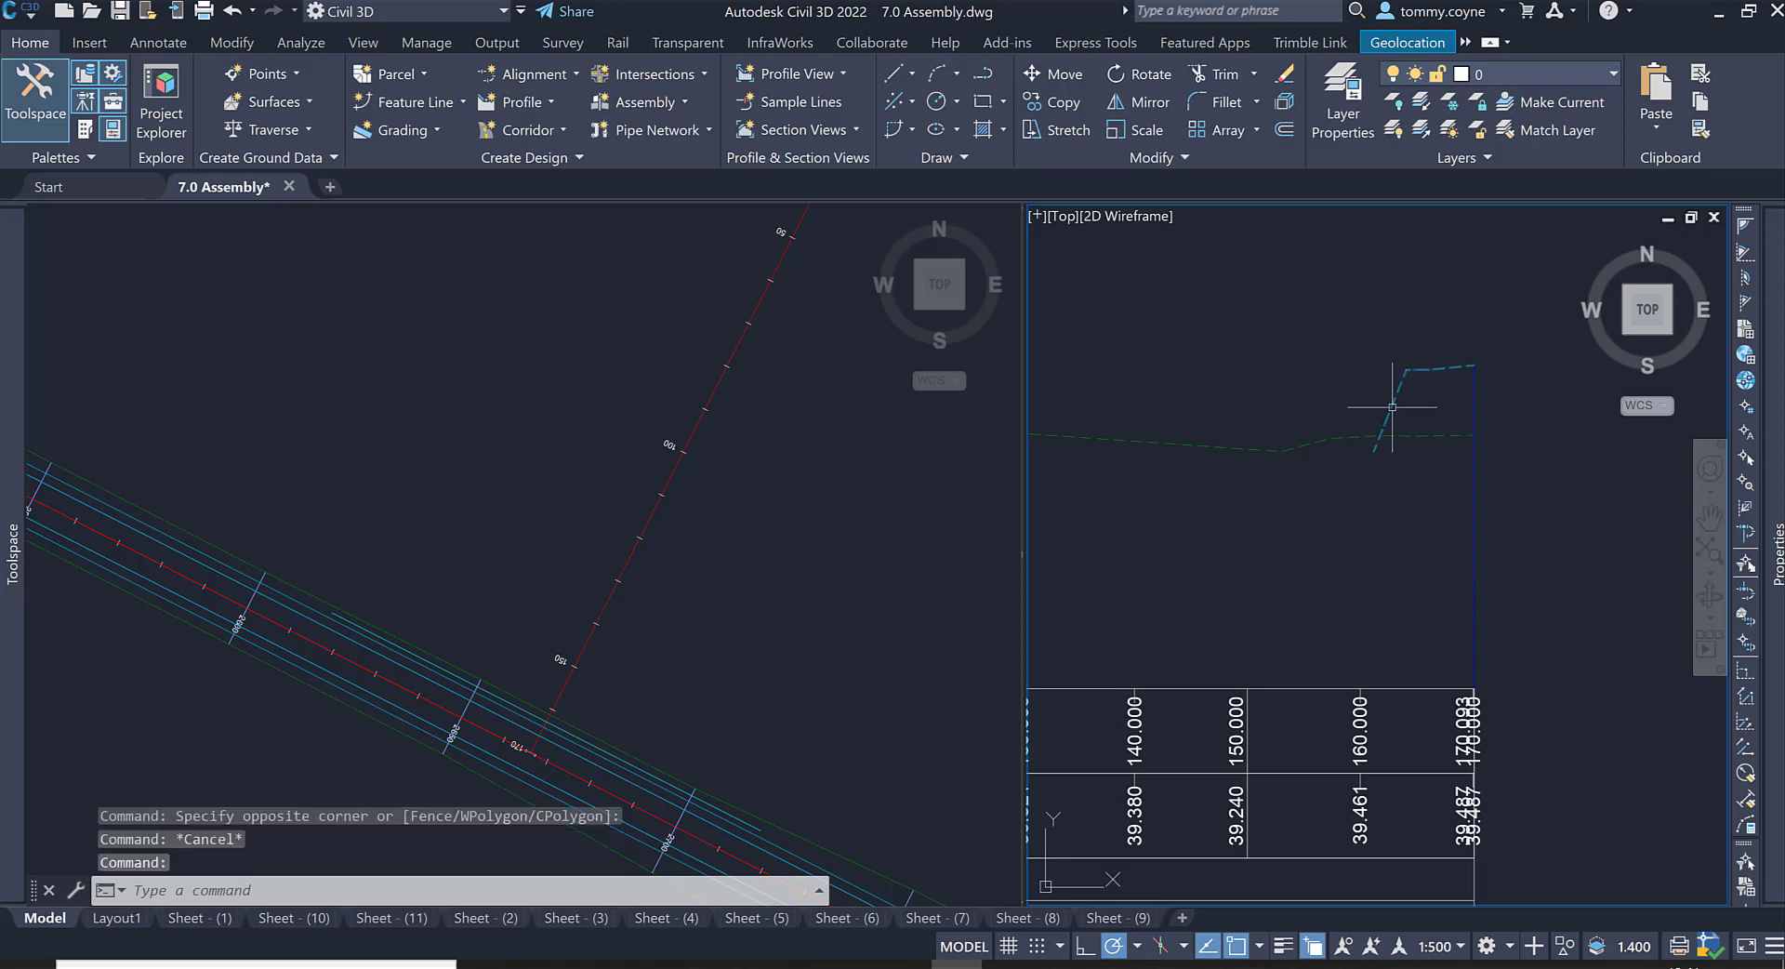
Step: Set the style of the Side Road profile sampled from Road 1 - Surface to Additional Surface 1
click(1392, 407)
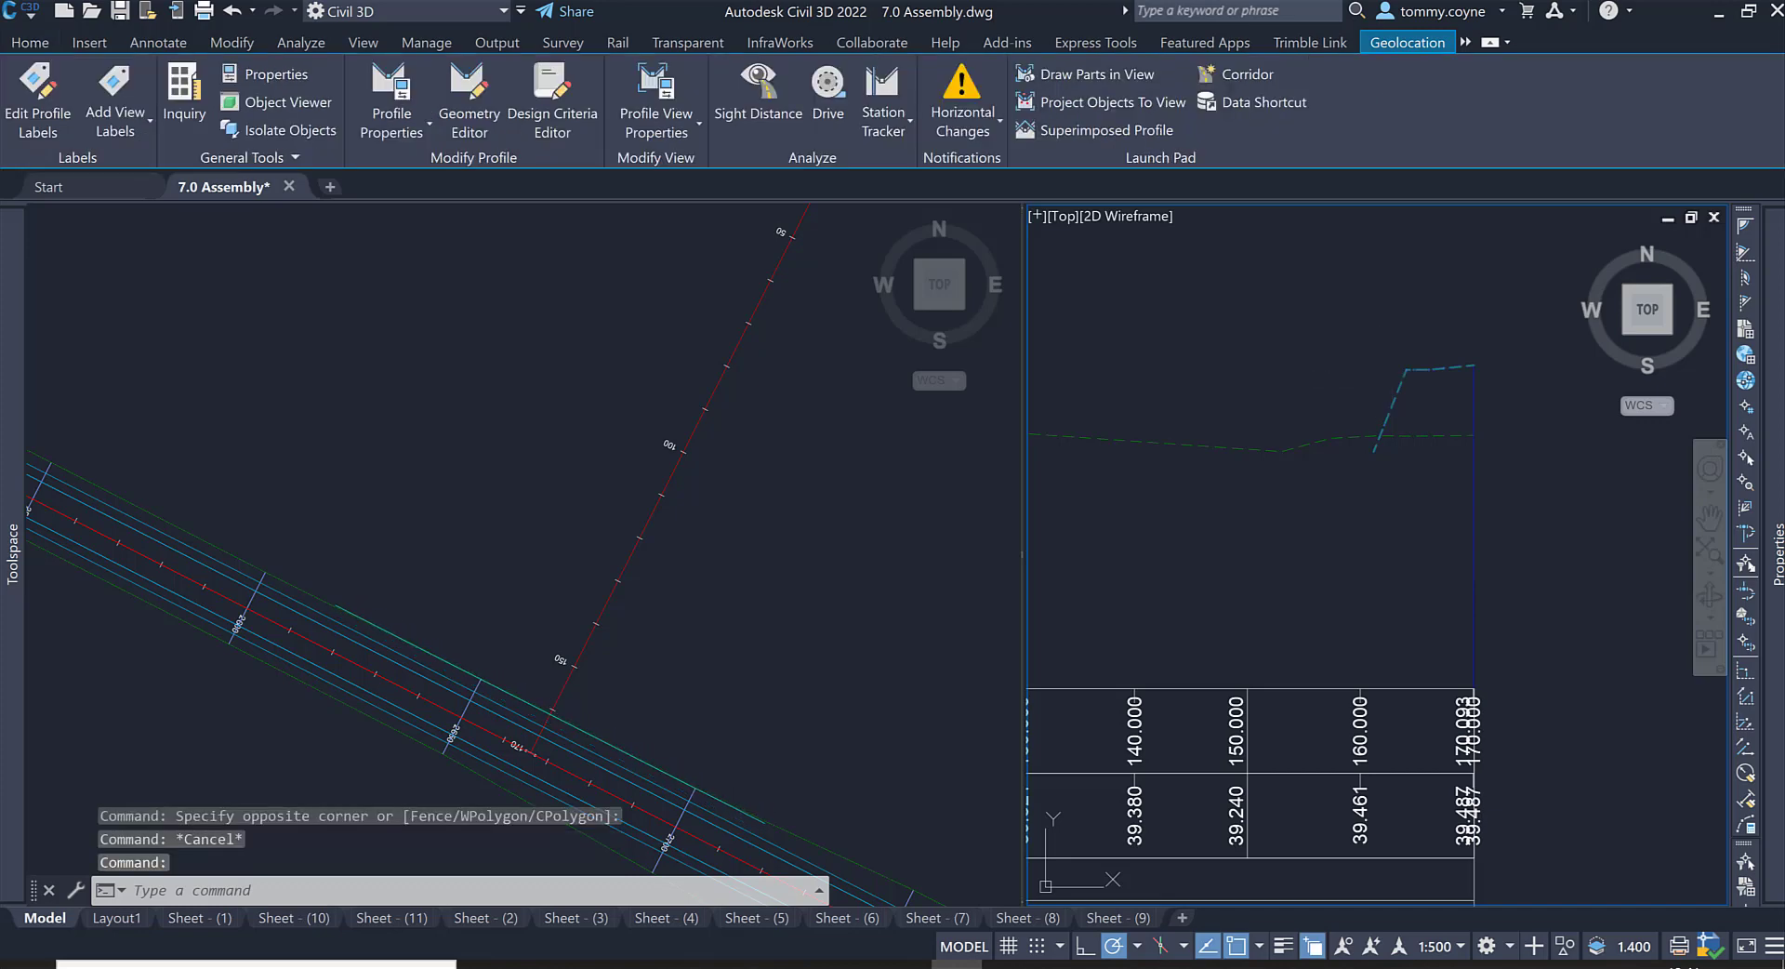
key(Escape)
mouse_move(1779, 467)
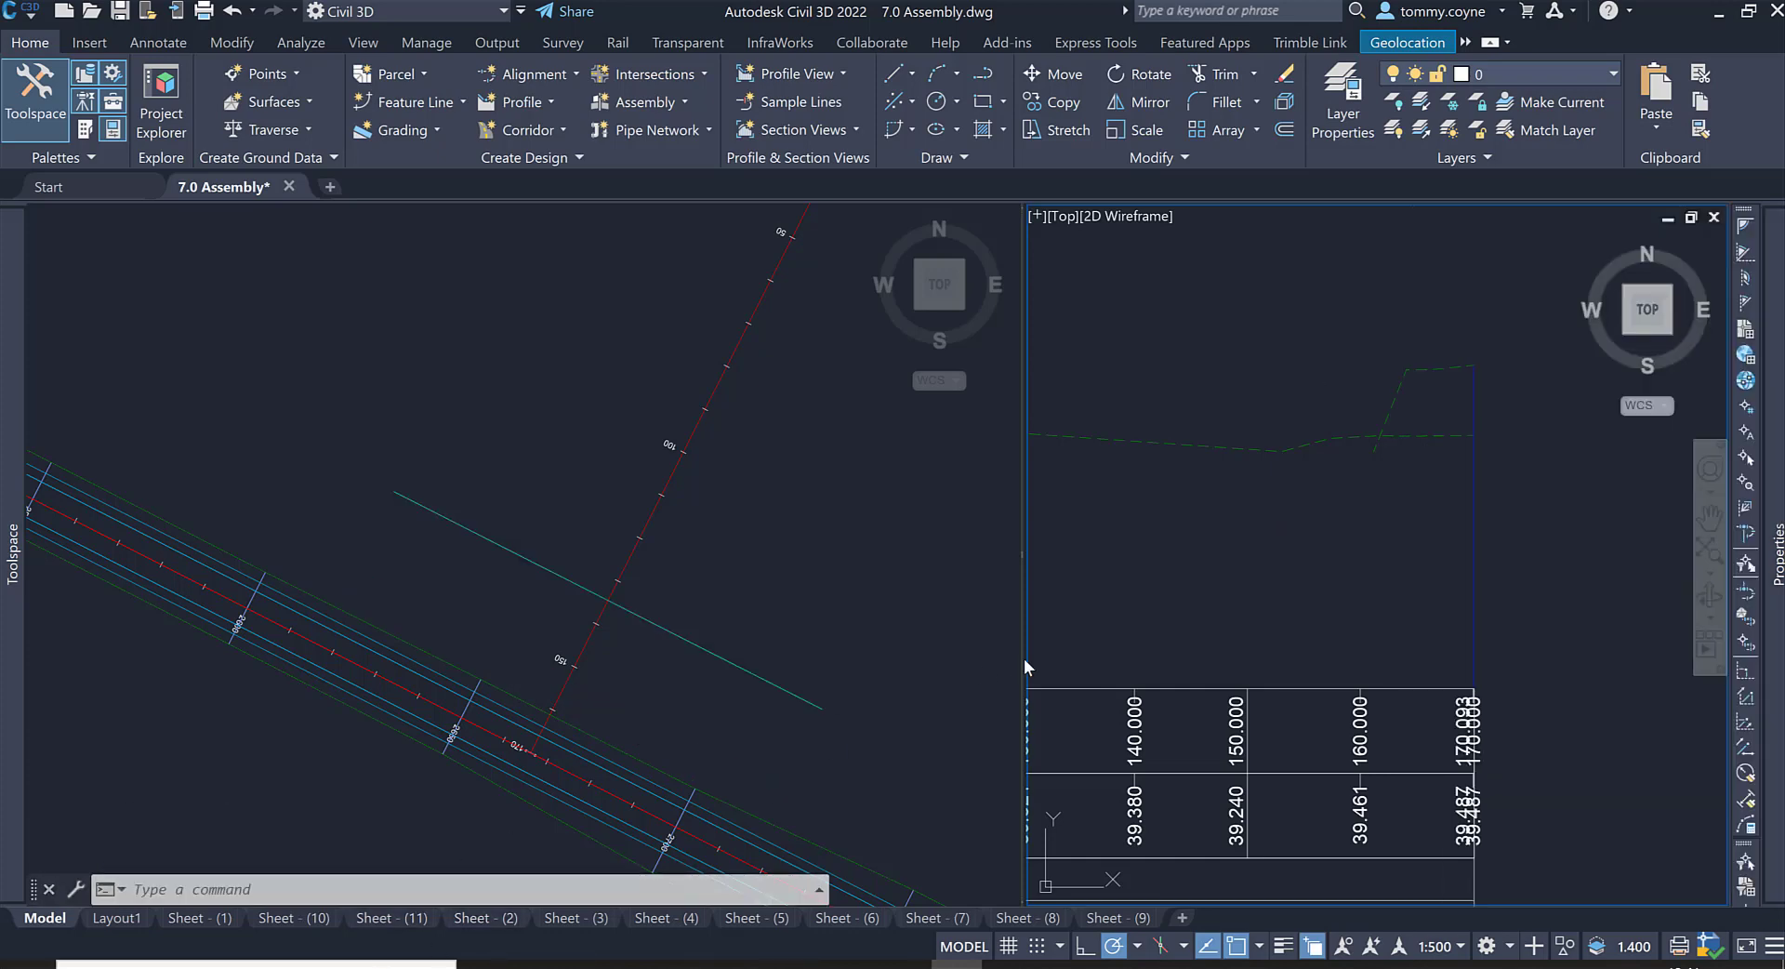
key(Escape)
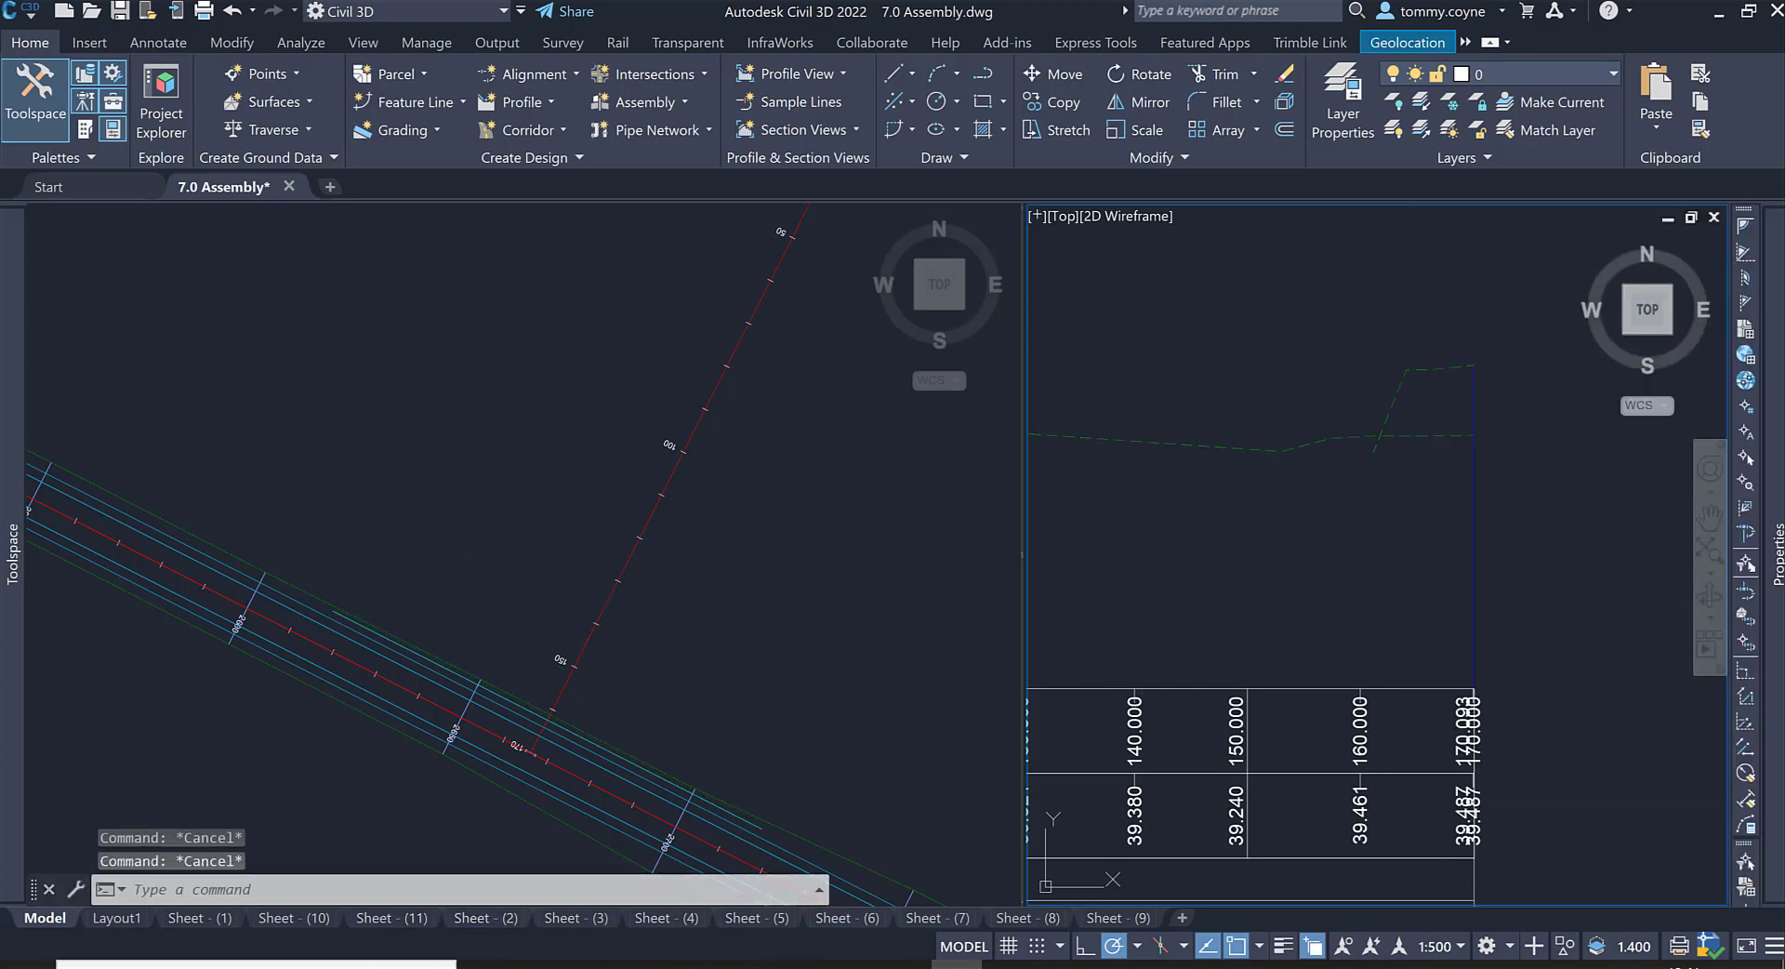
click(1387, 407)
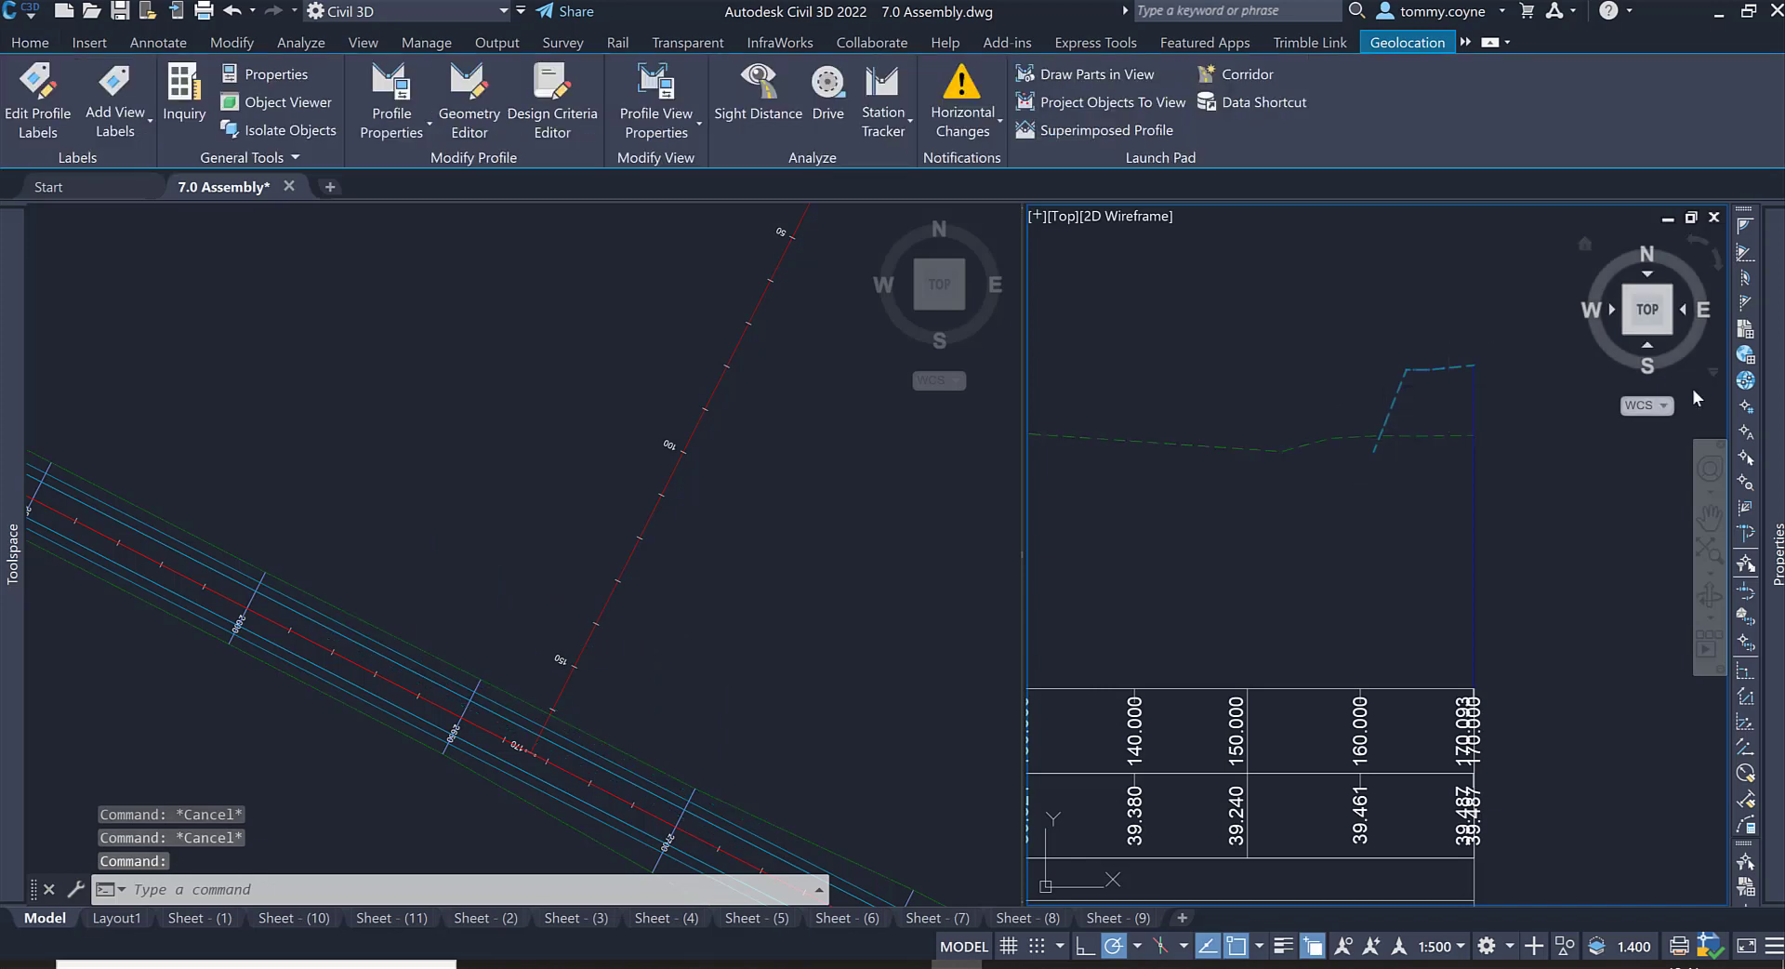
mouse_move(1768, 386)
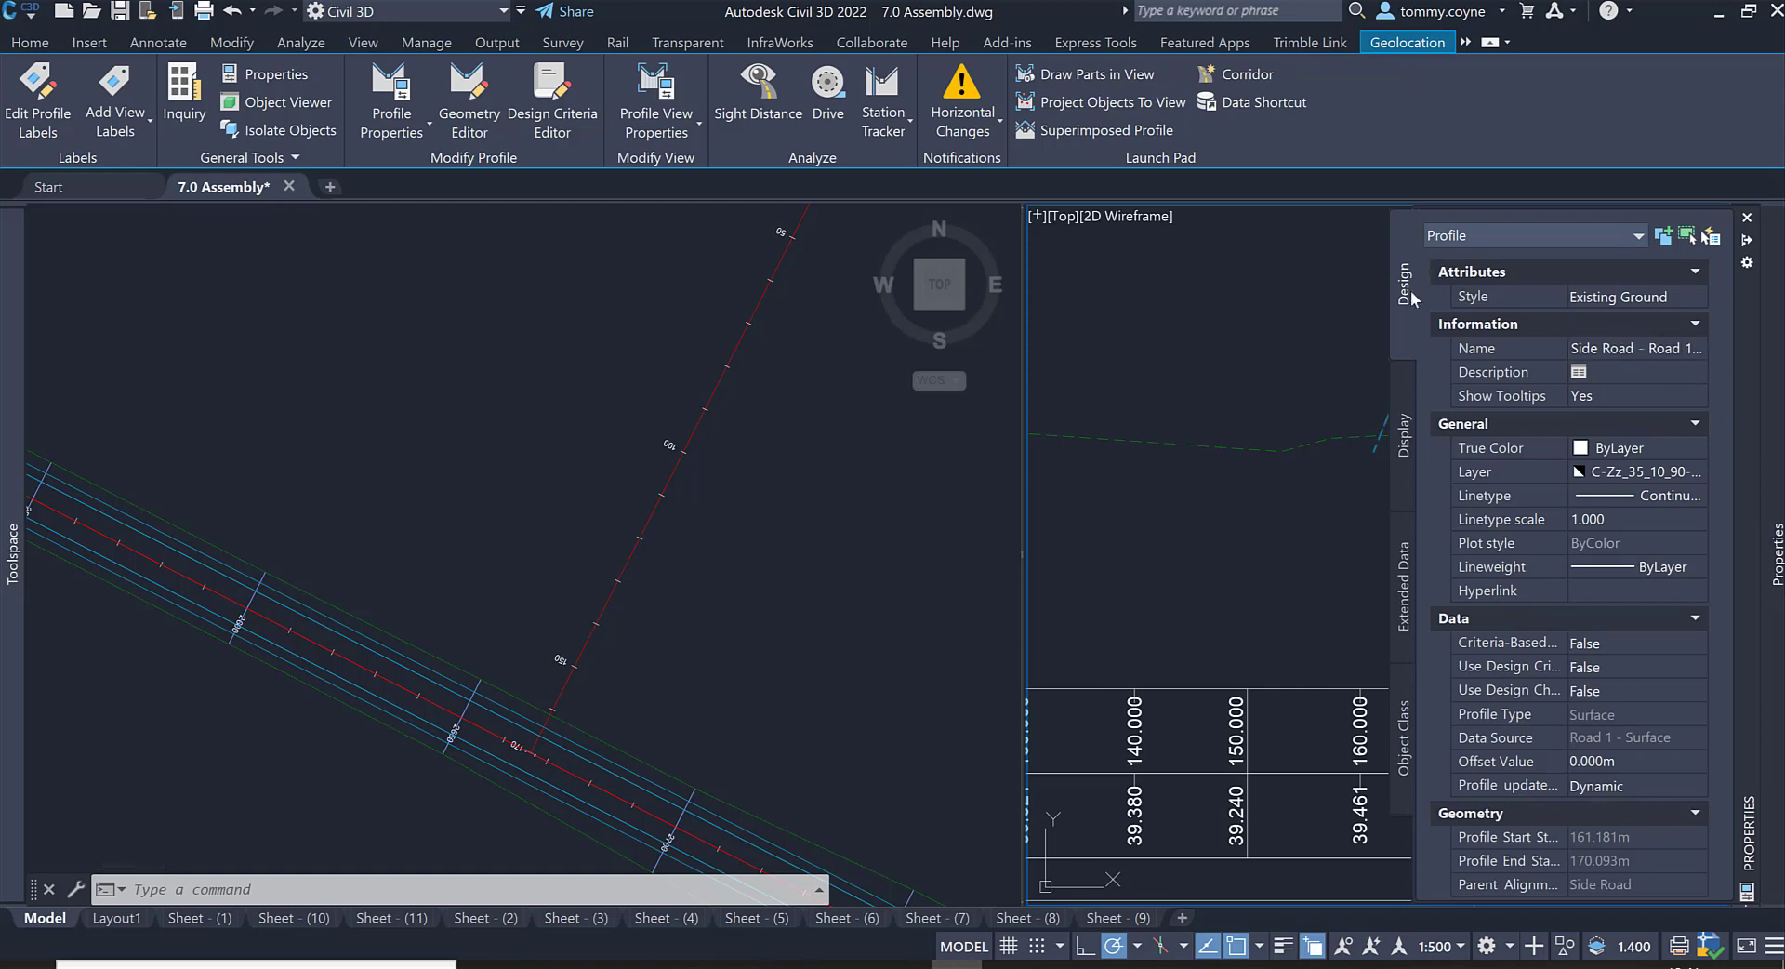
click(1642, 300)
click(1642, 299)
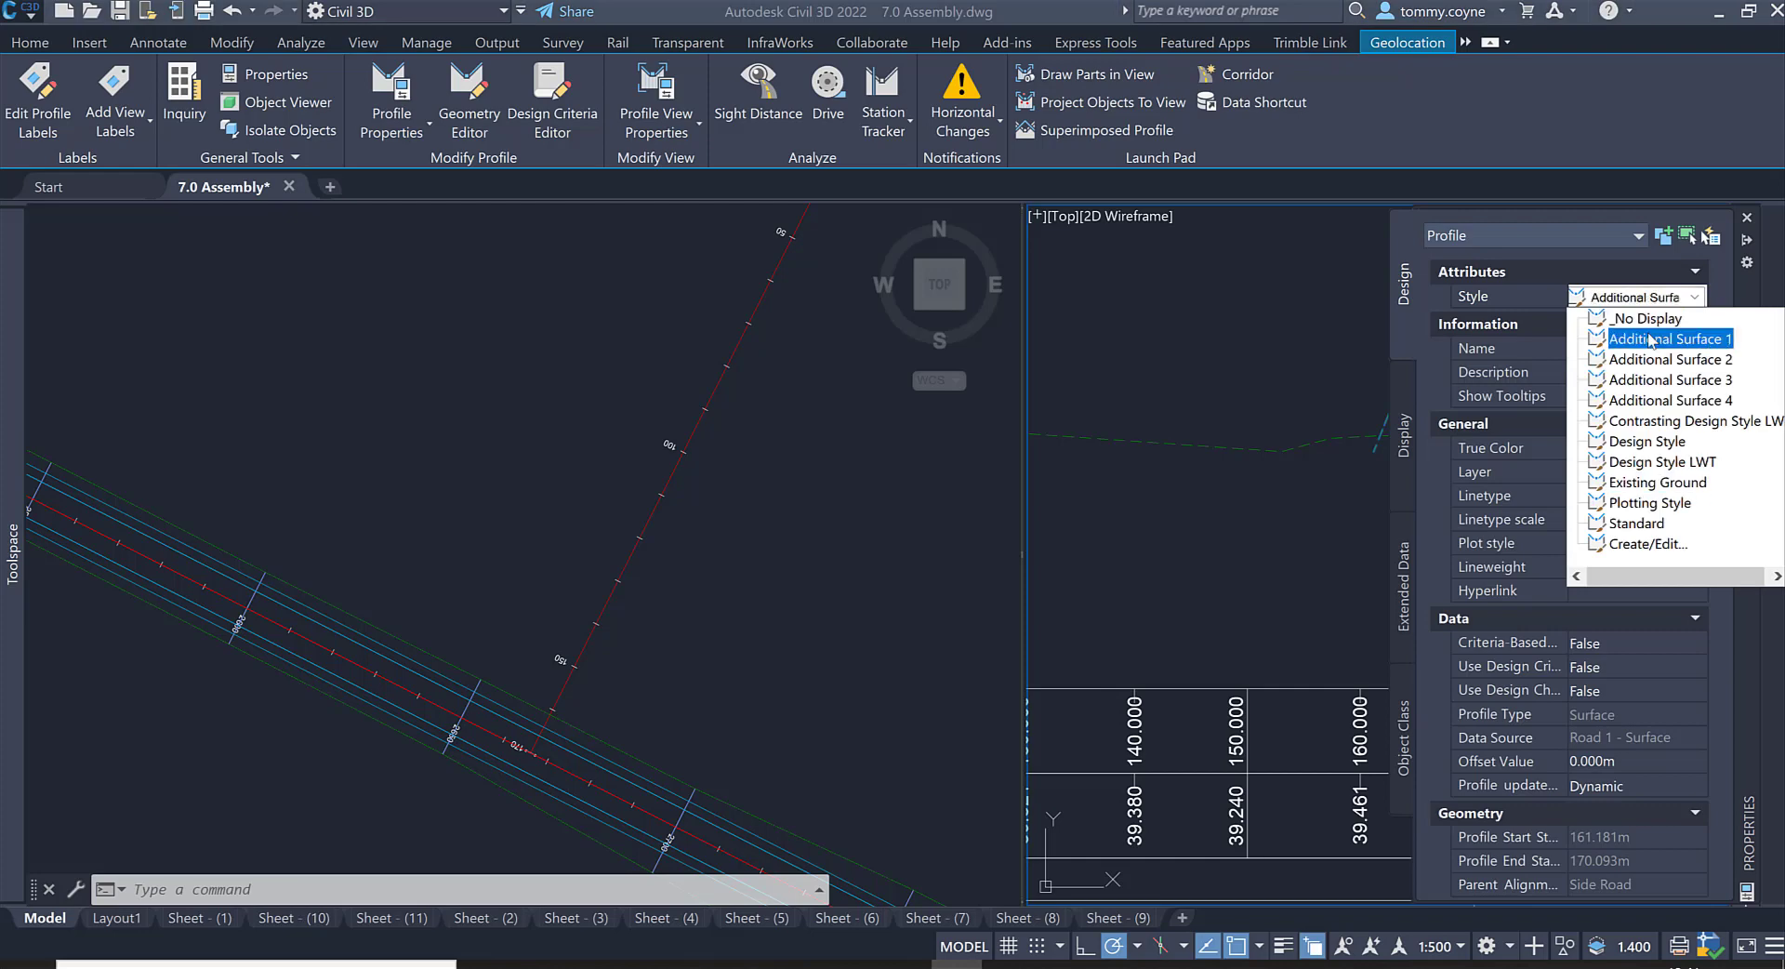
click(1650, 340)
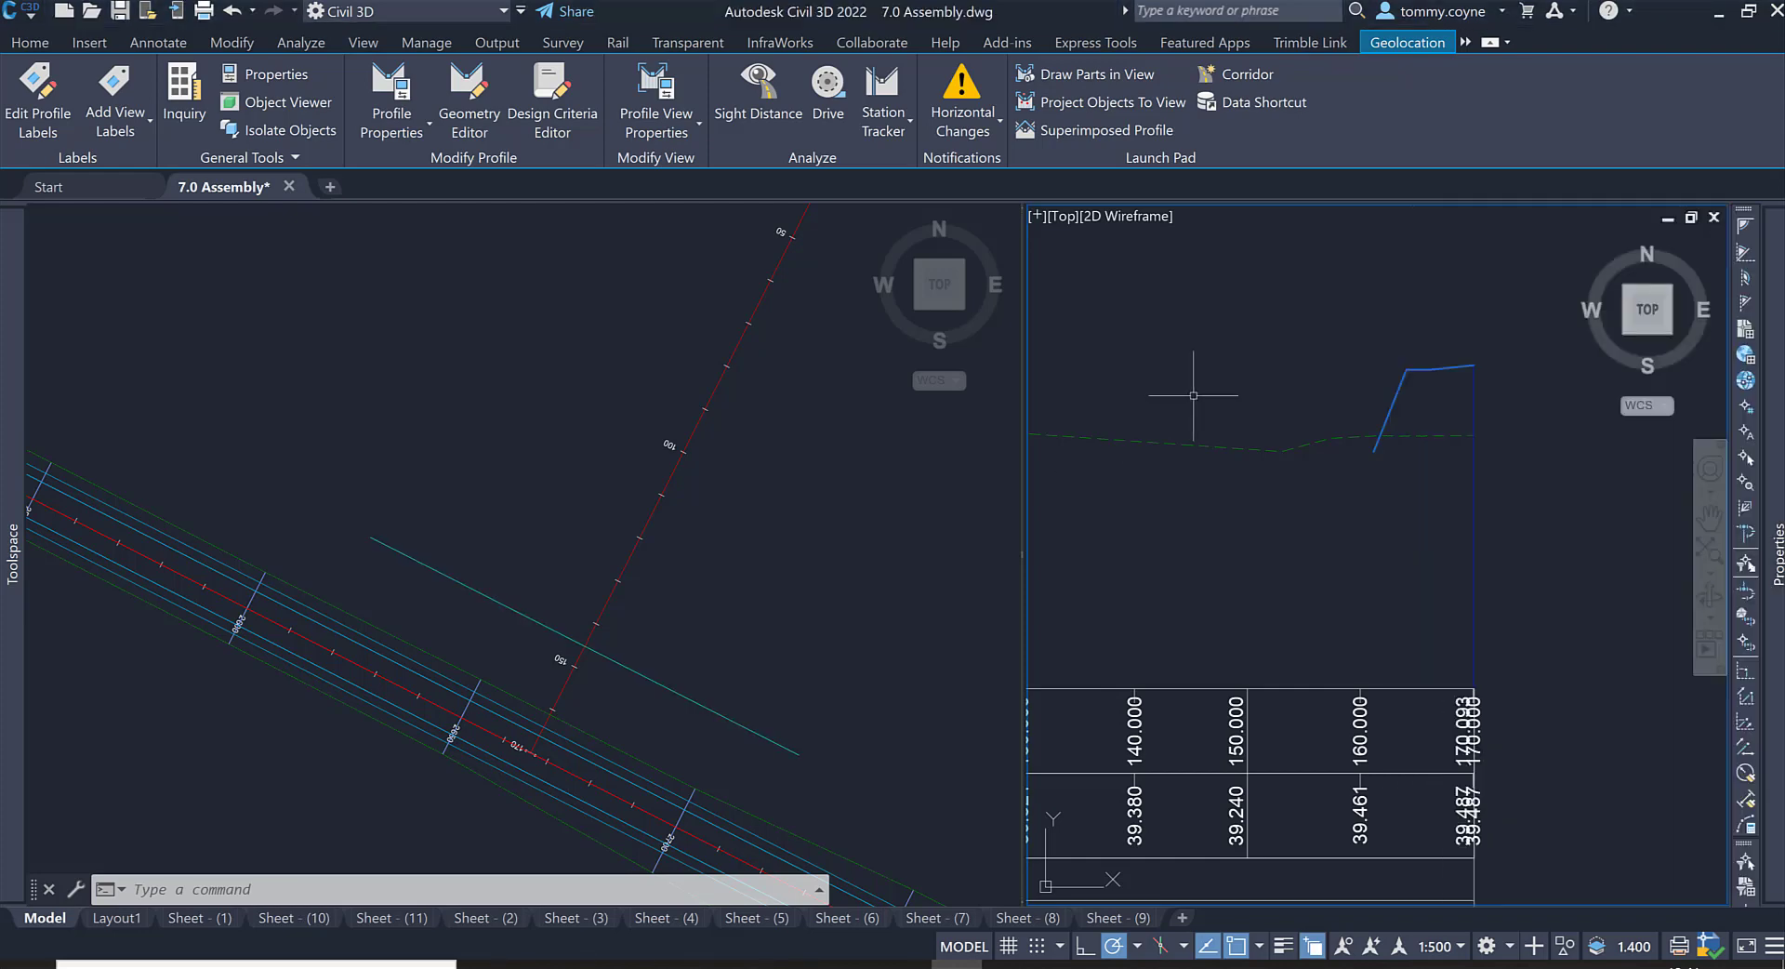
key(Escape)
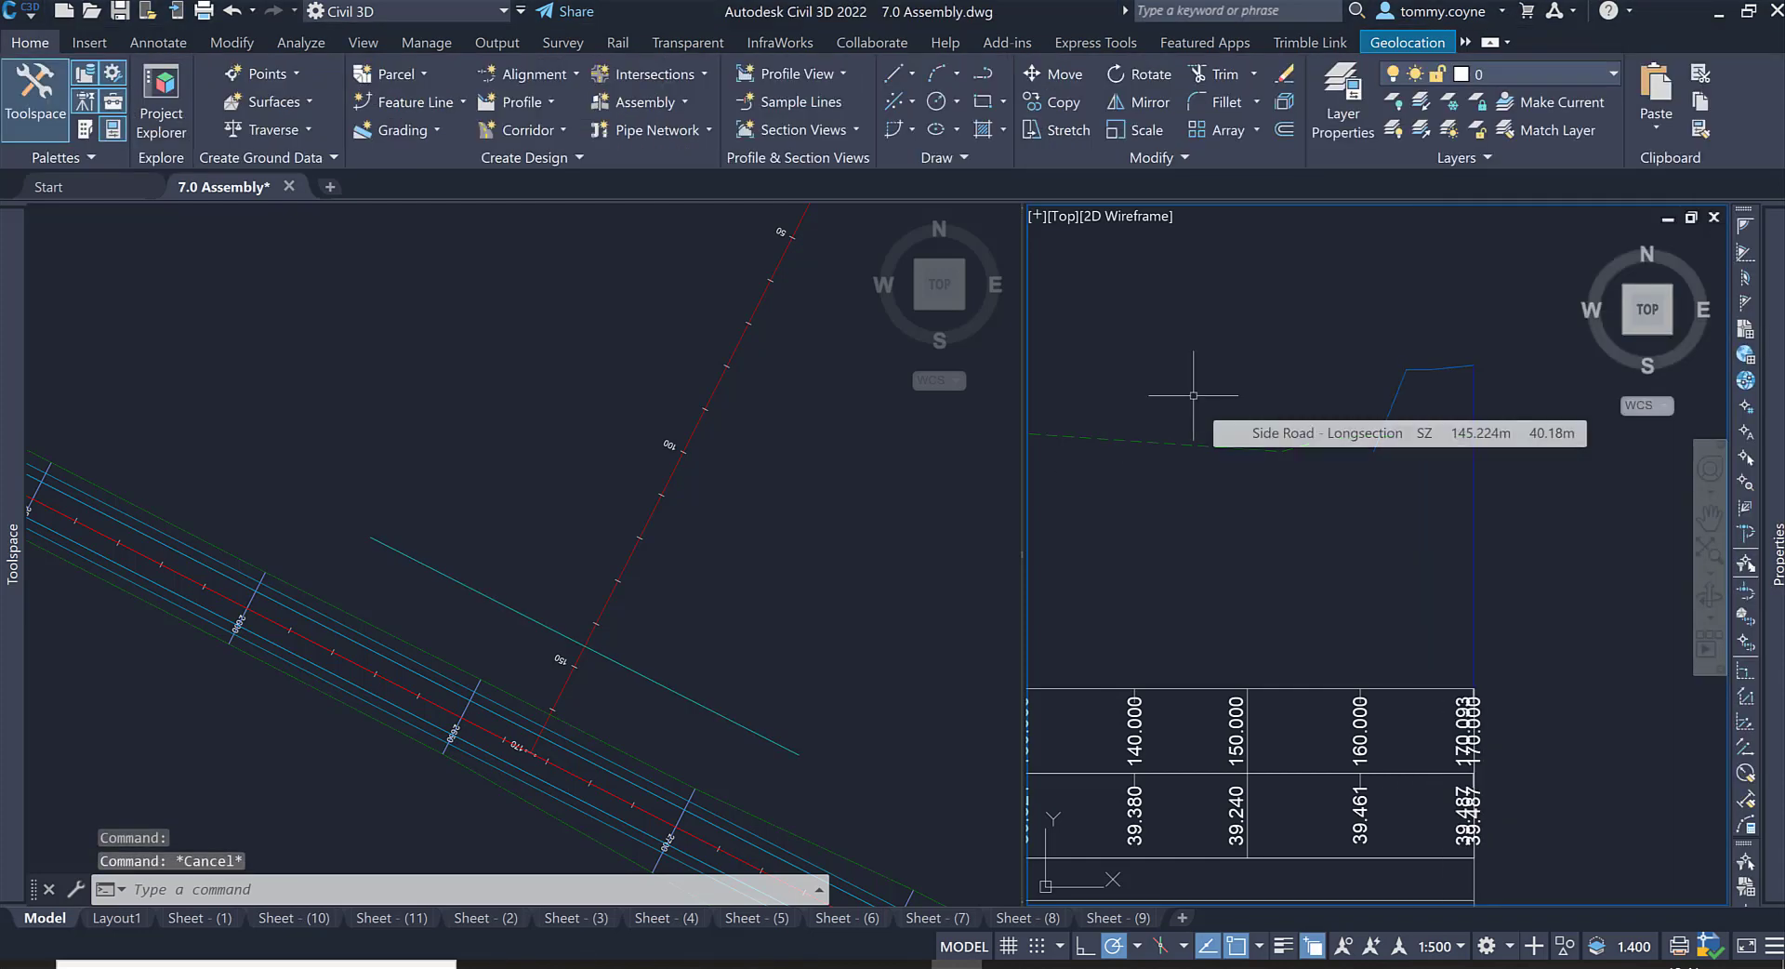
Step: Compare the end of the Side Road longsection with the plan junction at the Road 1 centreline near chainage 2650
scroll(1377, 465, down, 8)
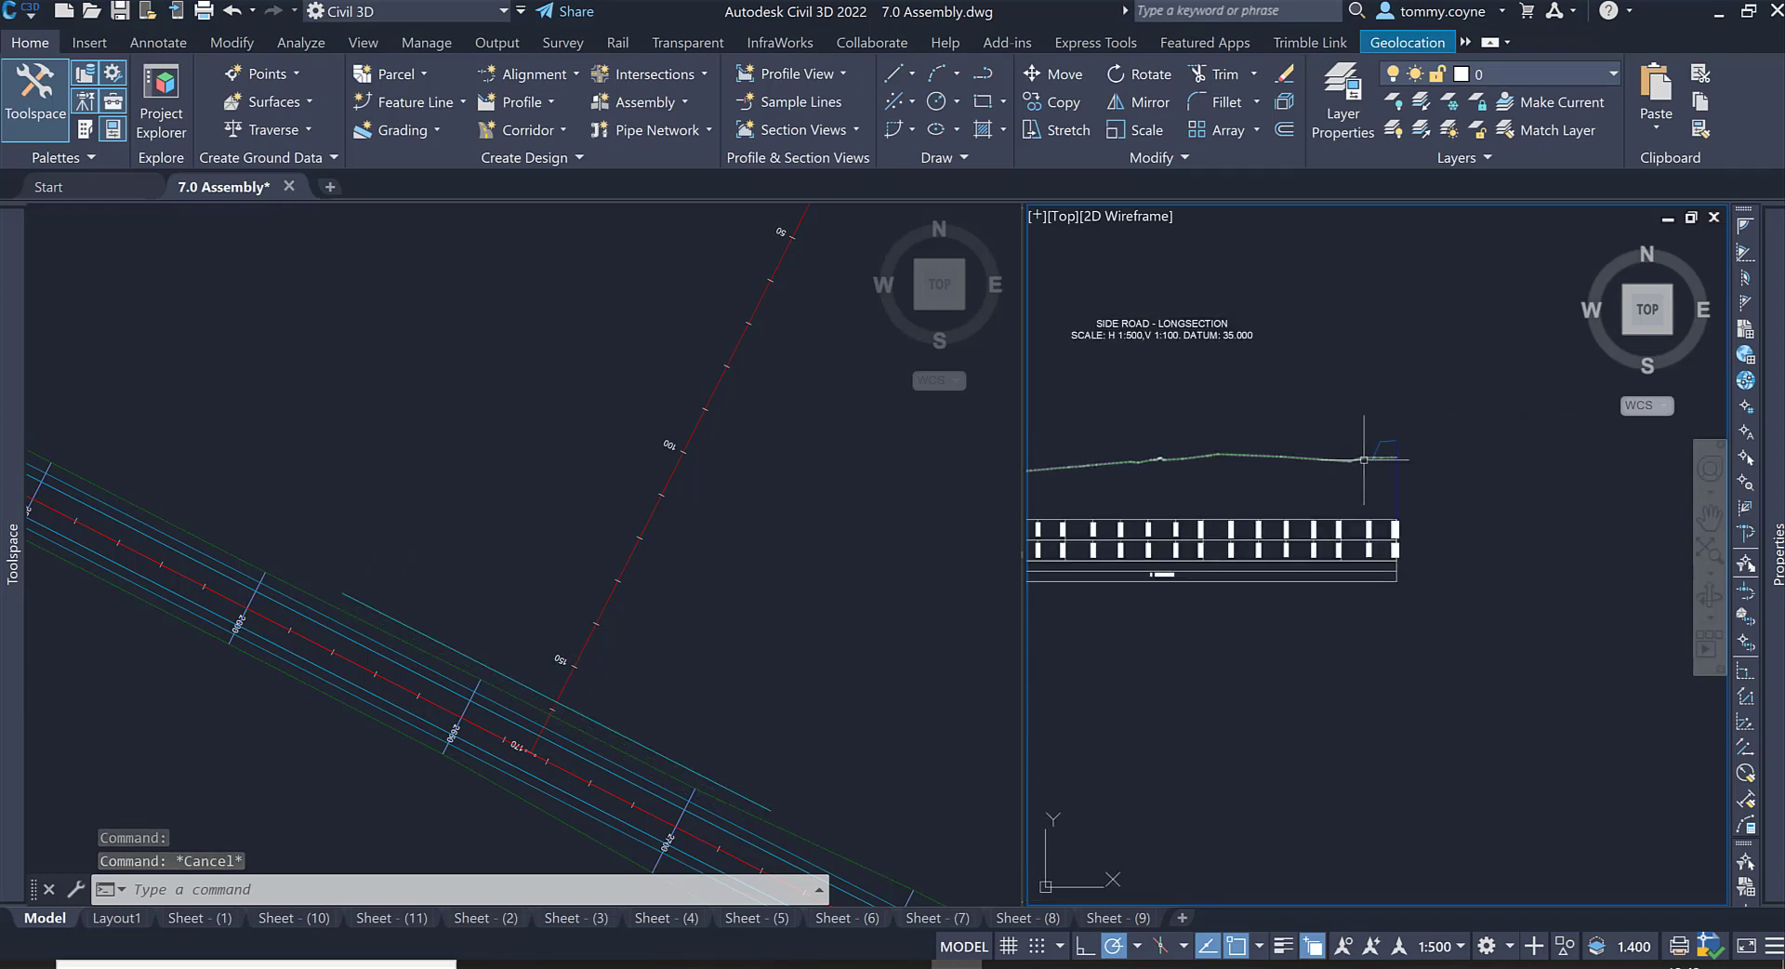
scroll(1359, 474, up, 3)
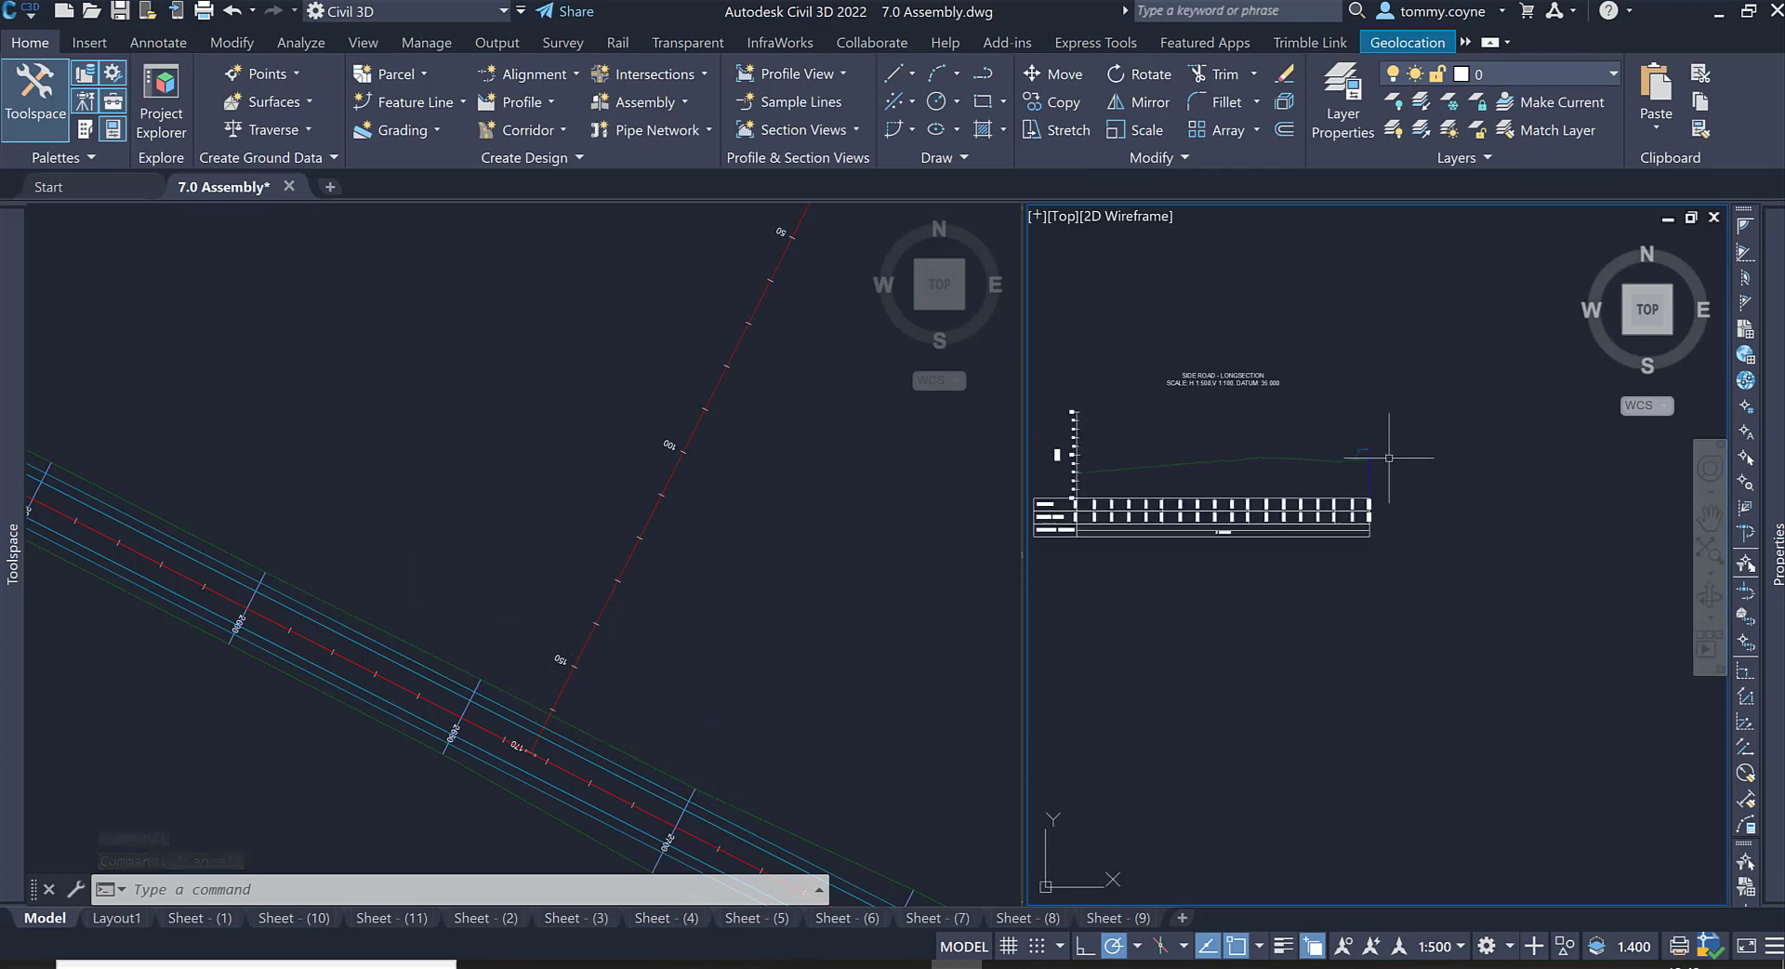
scroll(1351, 469, up, 10)
click(564, 772)
middle_drag(563, 772, 731, 618)
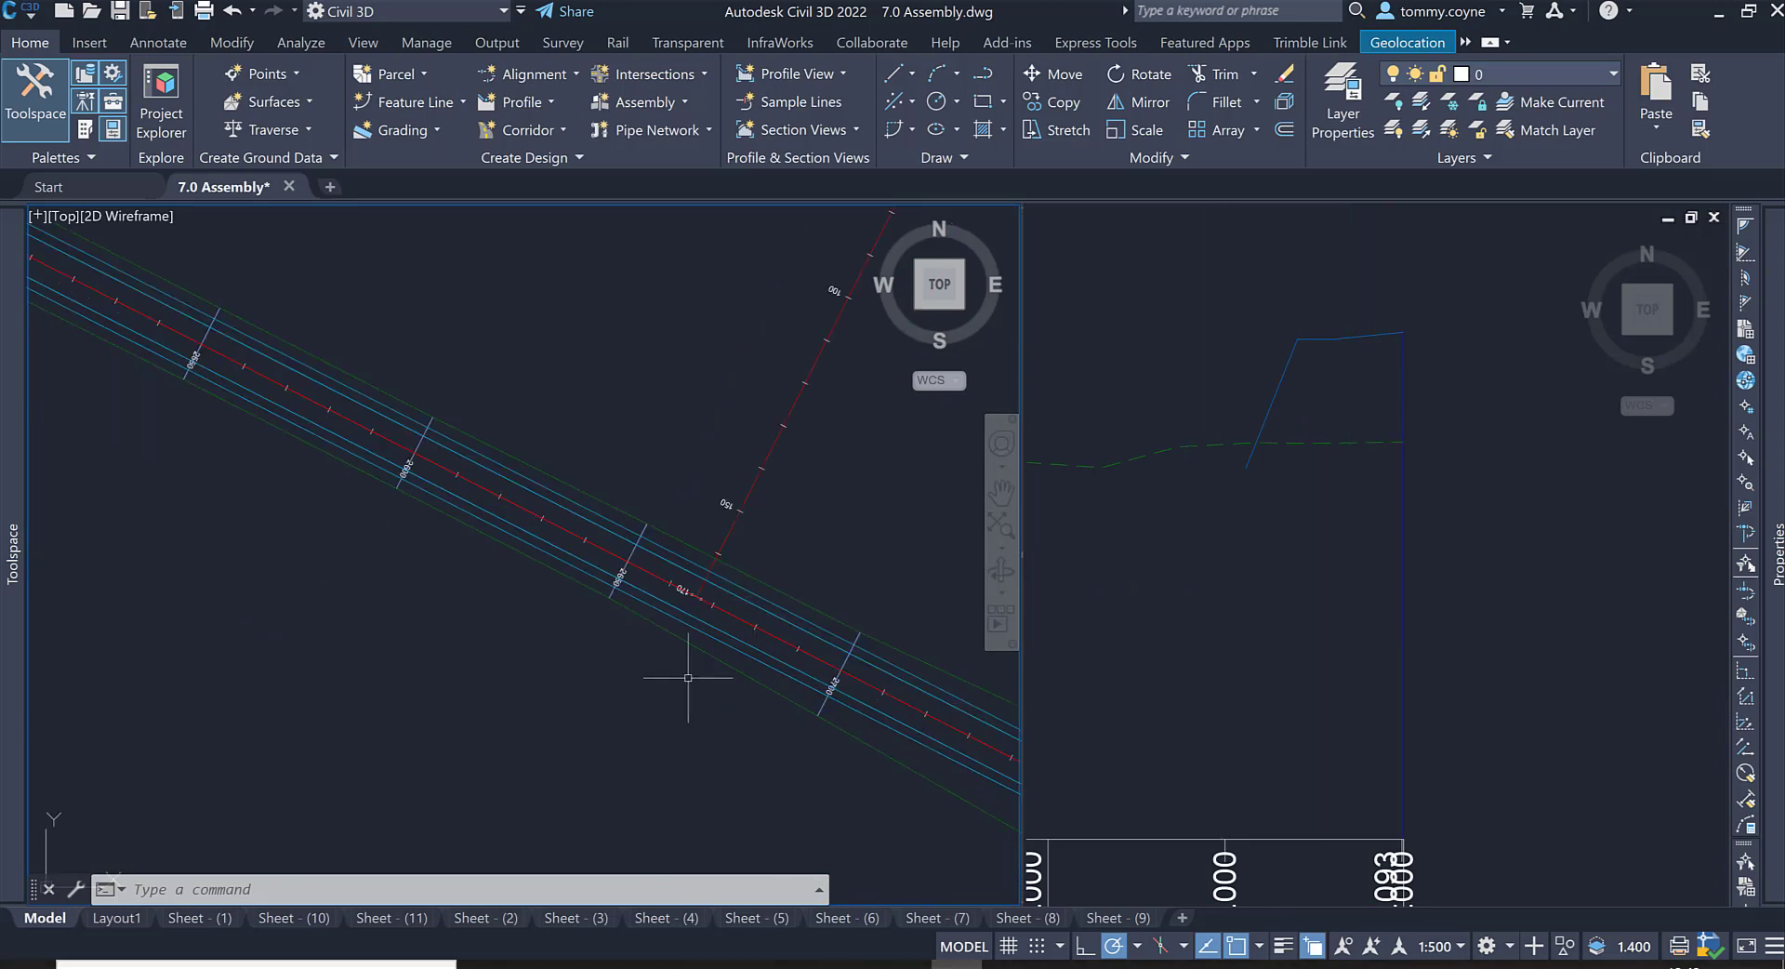
scroll(757, 599, up, 4)
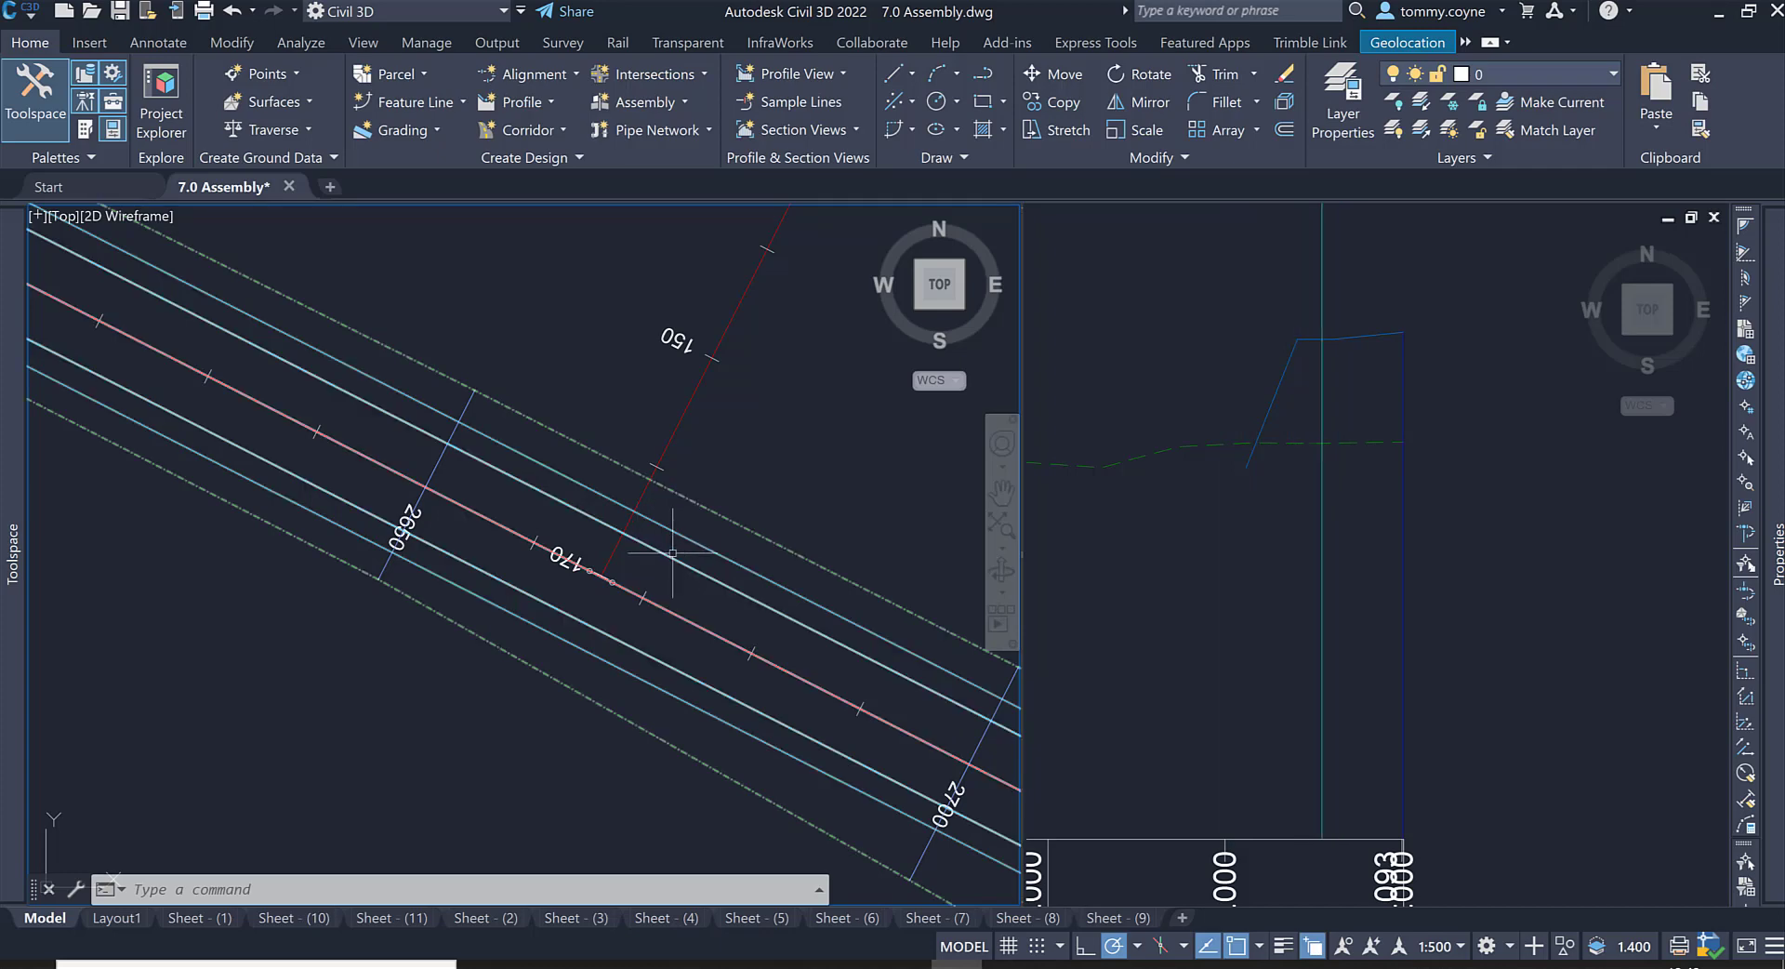
Step: Locate the road assembly and examine its Footpath and Pave1 subassemblies up close
click(1562, 612)
scroll(1488, 606, down, 10)
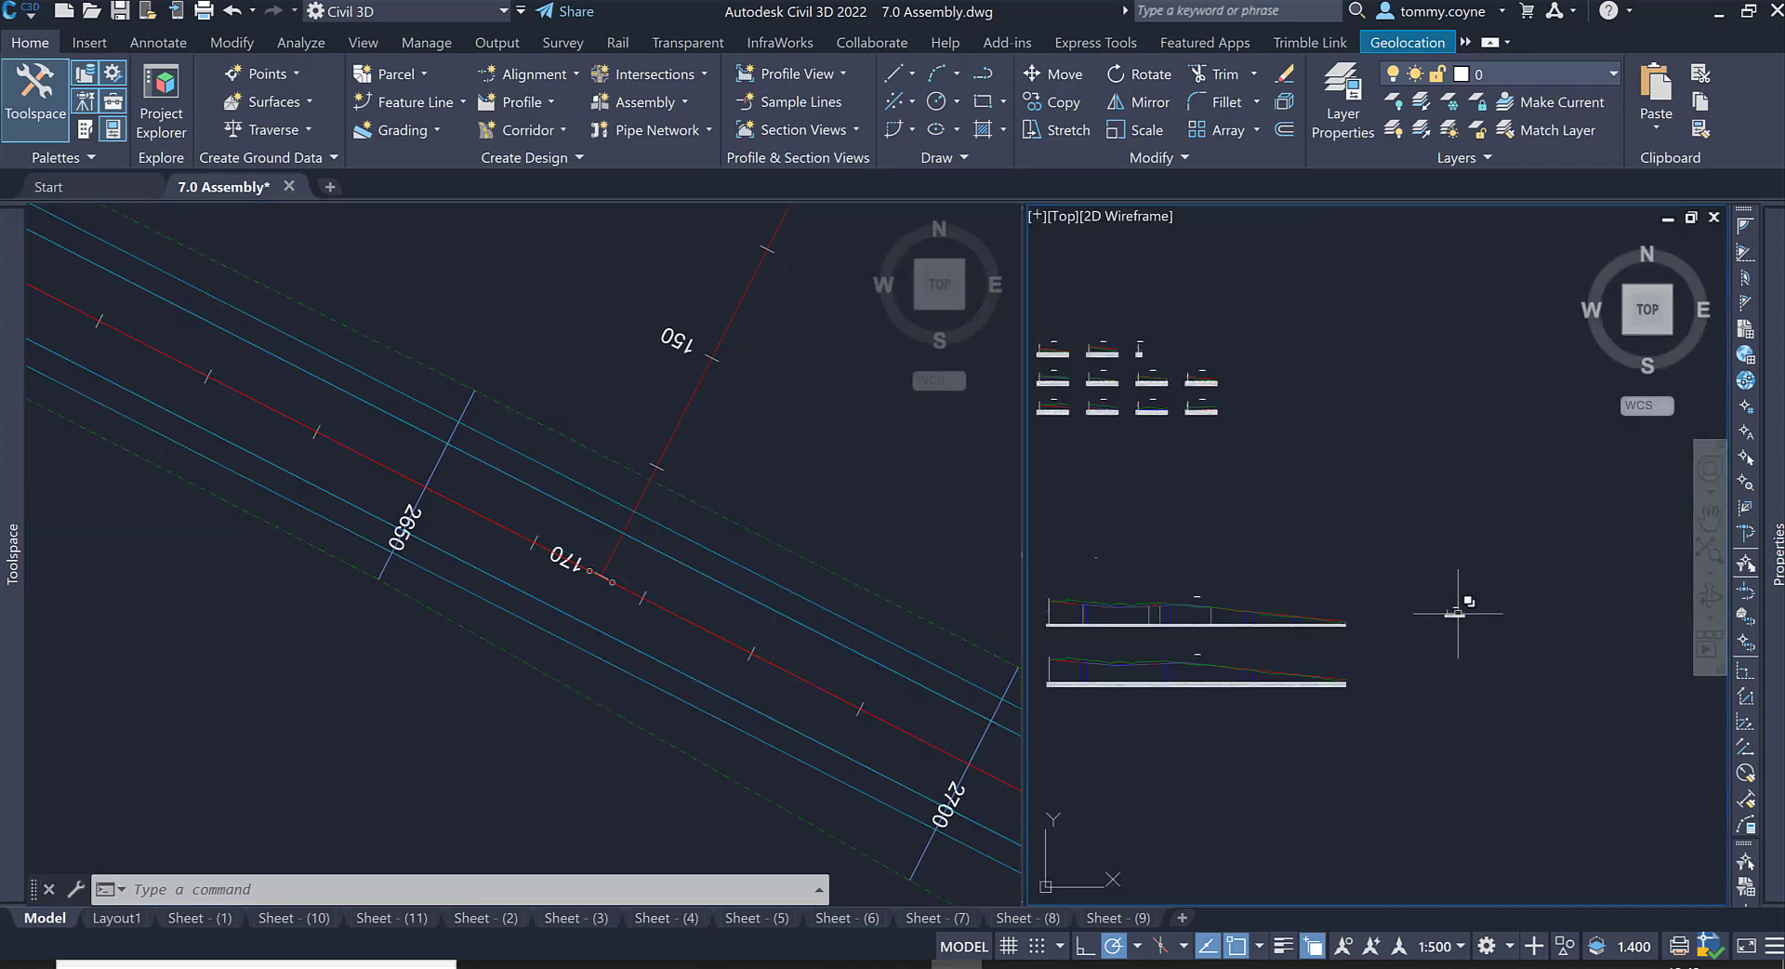
scroll(1451, 604, up, 10)
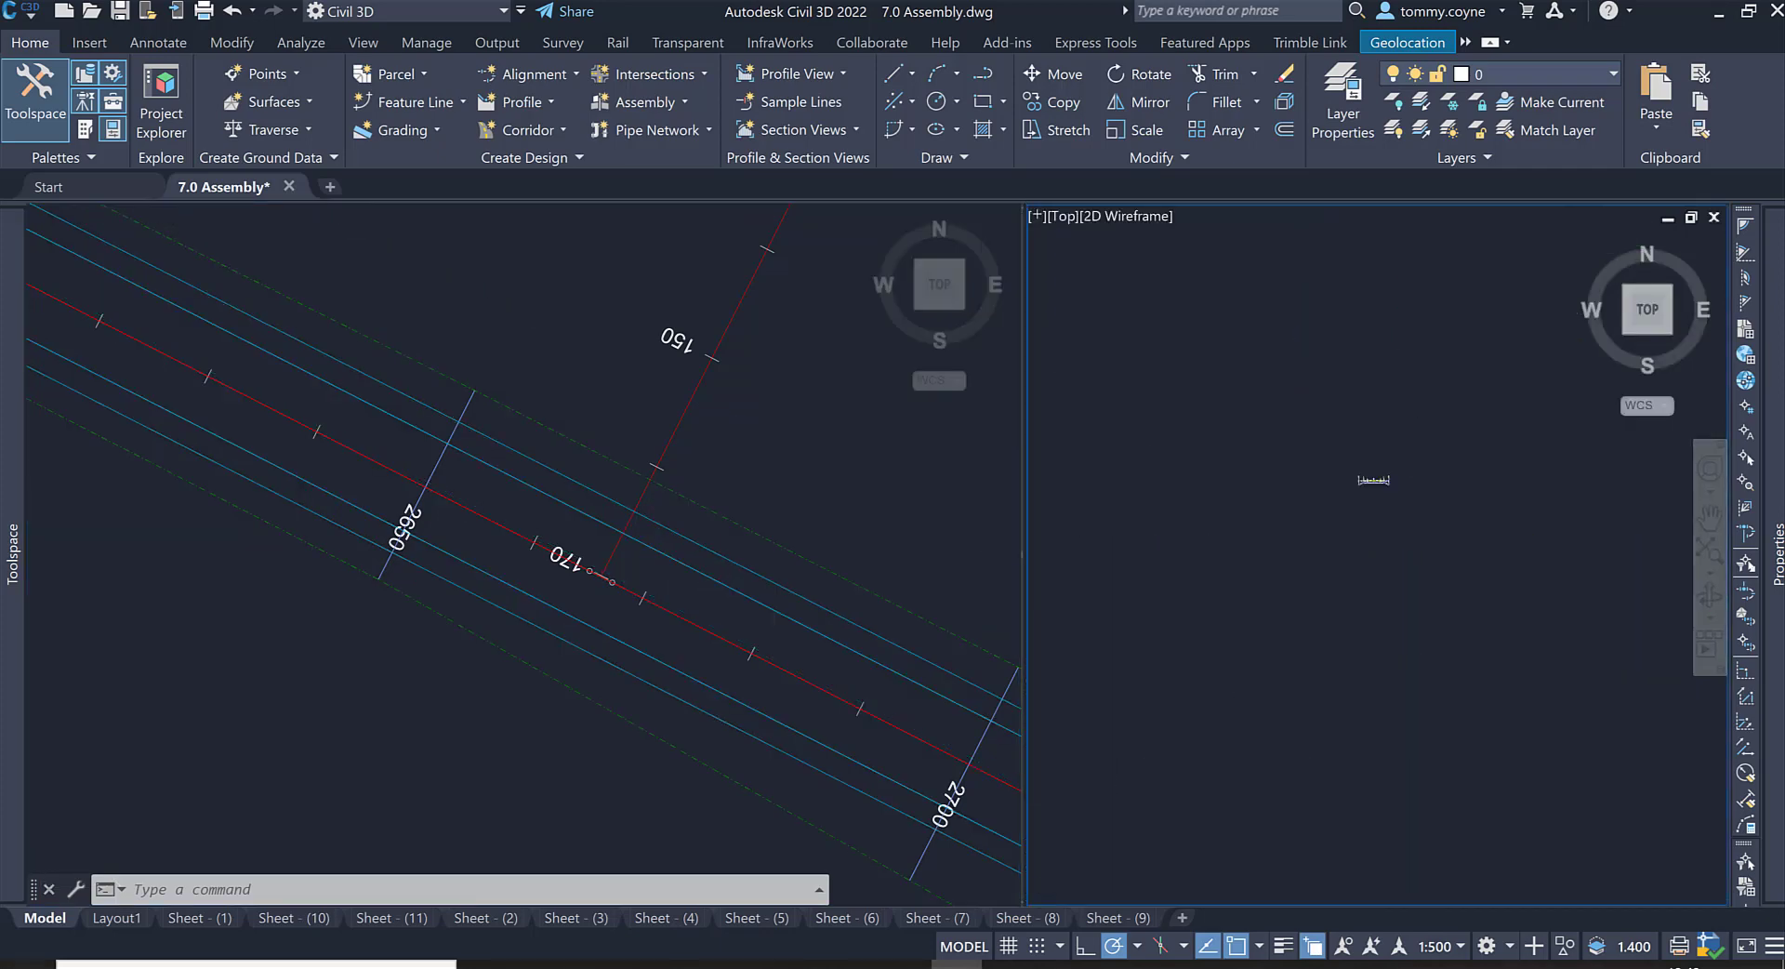
scroll(1348, 538, up, 2)
middle_drag(1220, 541, 1321, 546)
scroll(1229, 523, up, 6)
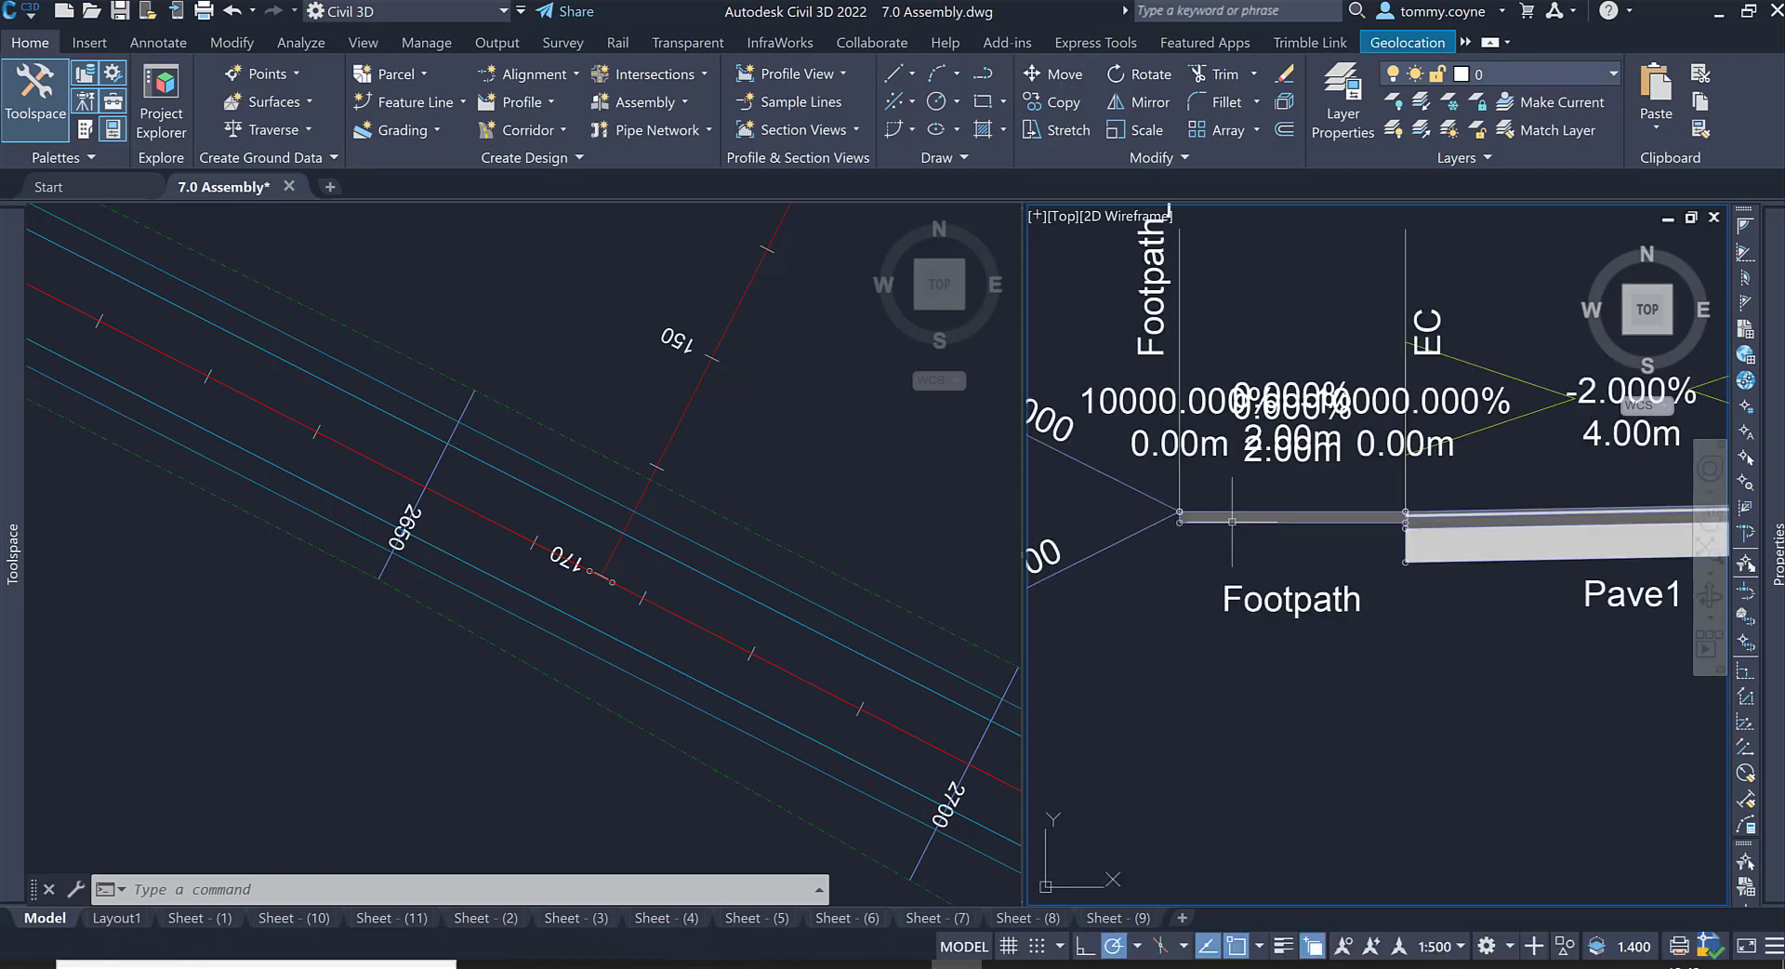
Step: Compare the Footpath subassembly at the assembly's edge with the Road 1 footpath lines where the side road joins in plan
click(1234, 523)
scroll(1234, 523, down, 2)
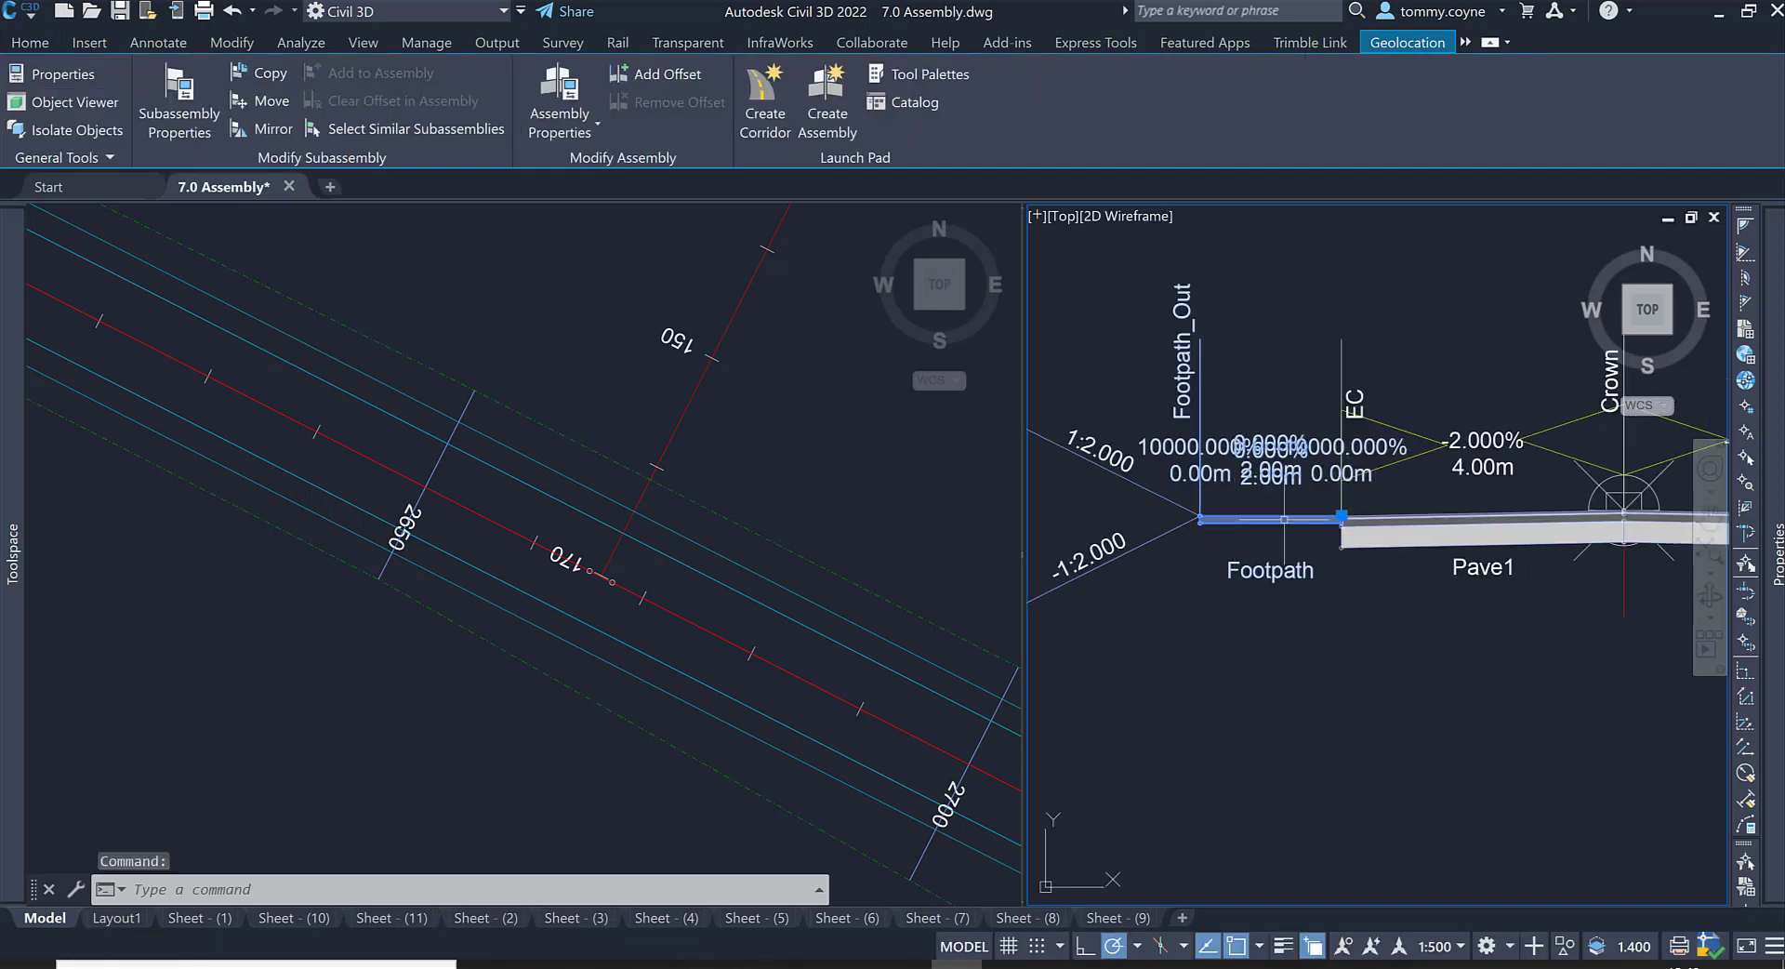
click(578, 480)
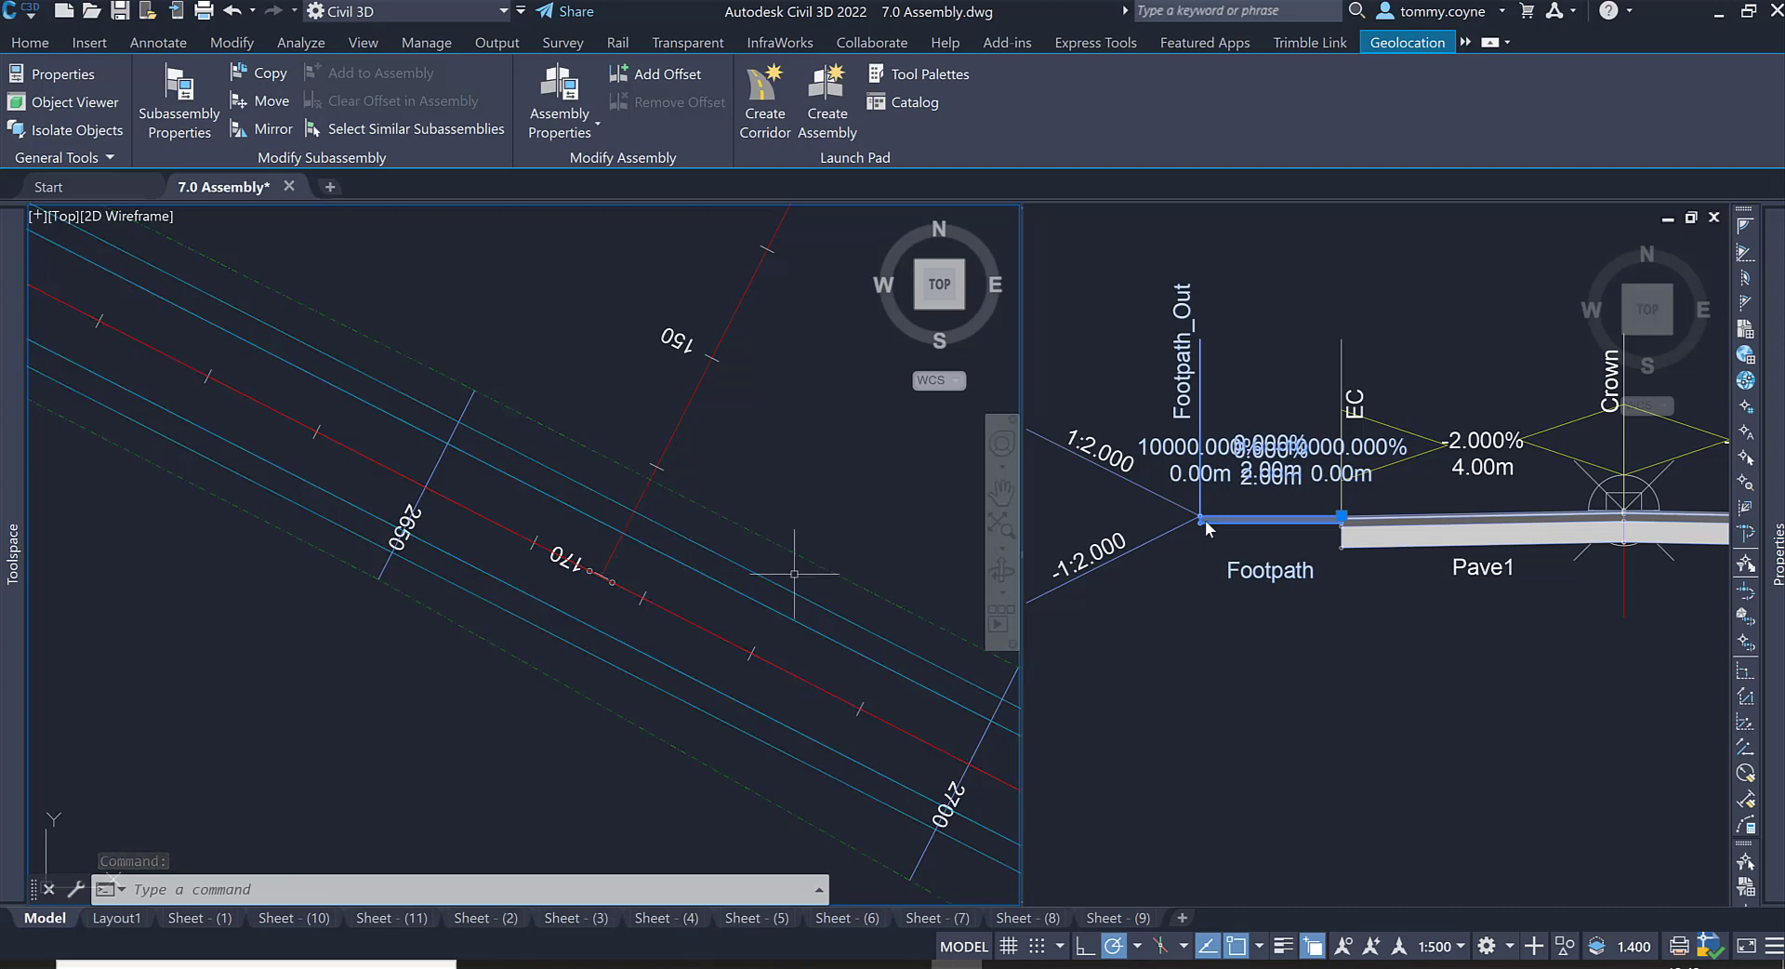
key(Escape)
key(Escape)
click(1383, 330)
scroll(1349, 503, down, 5)
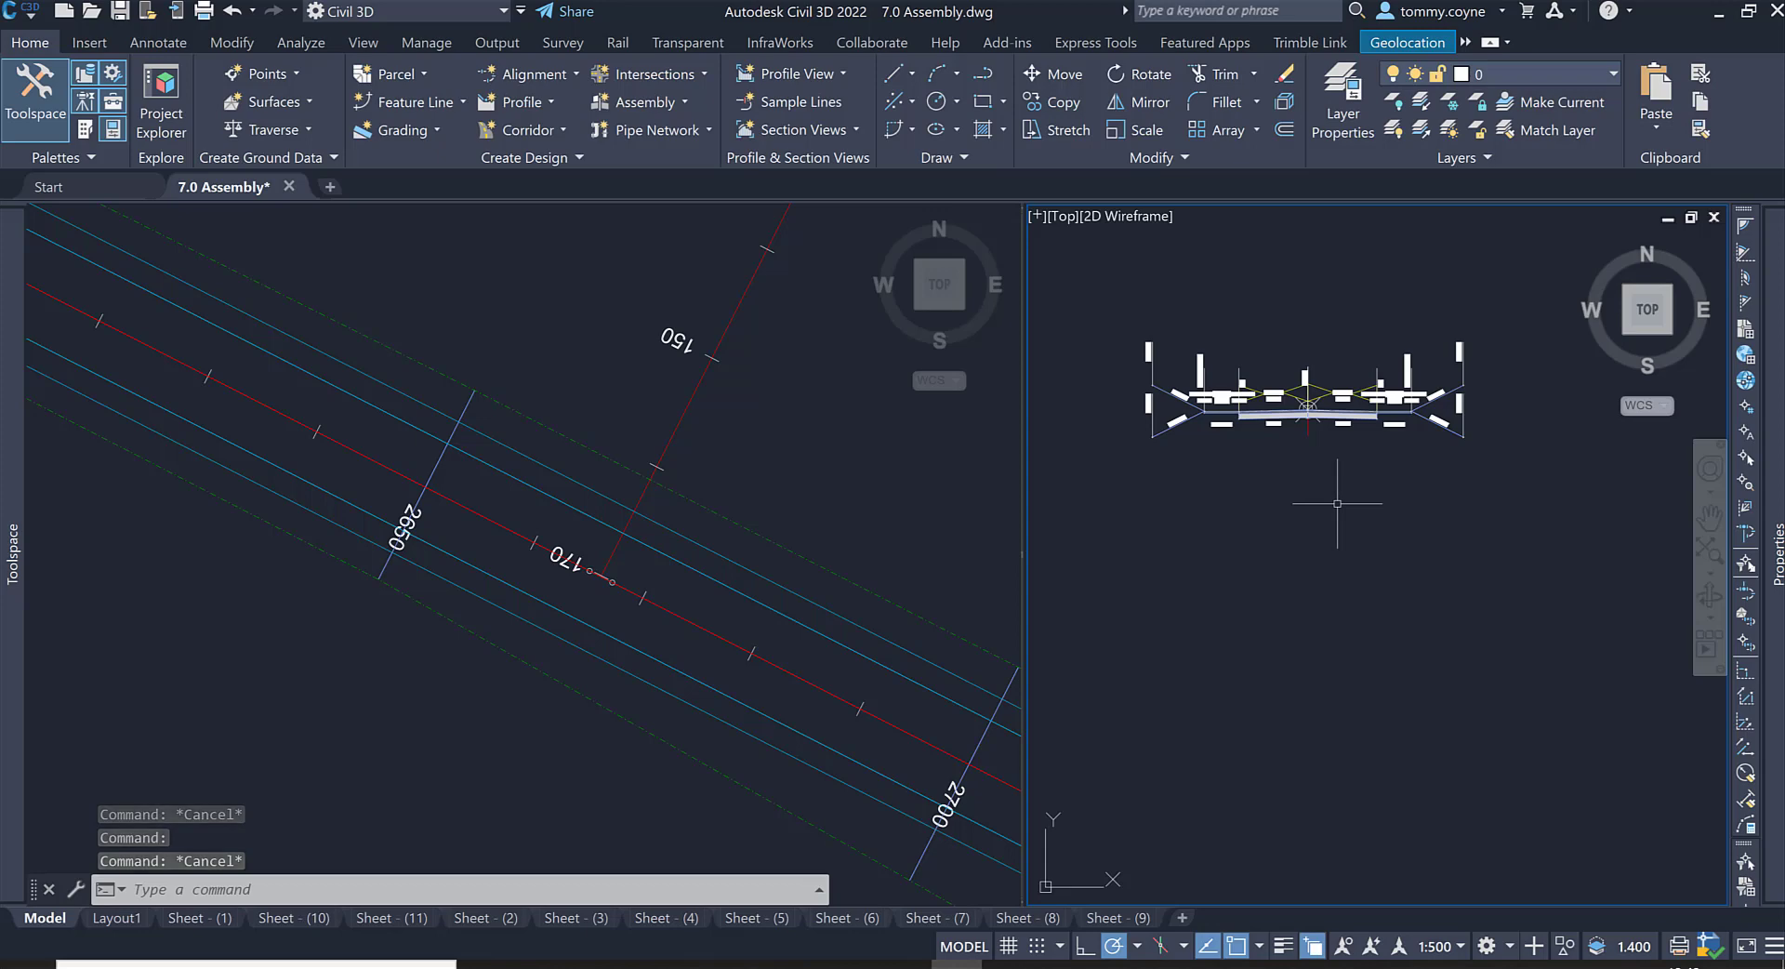
key(Escape)
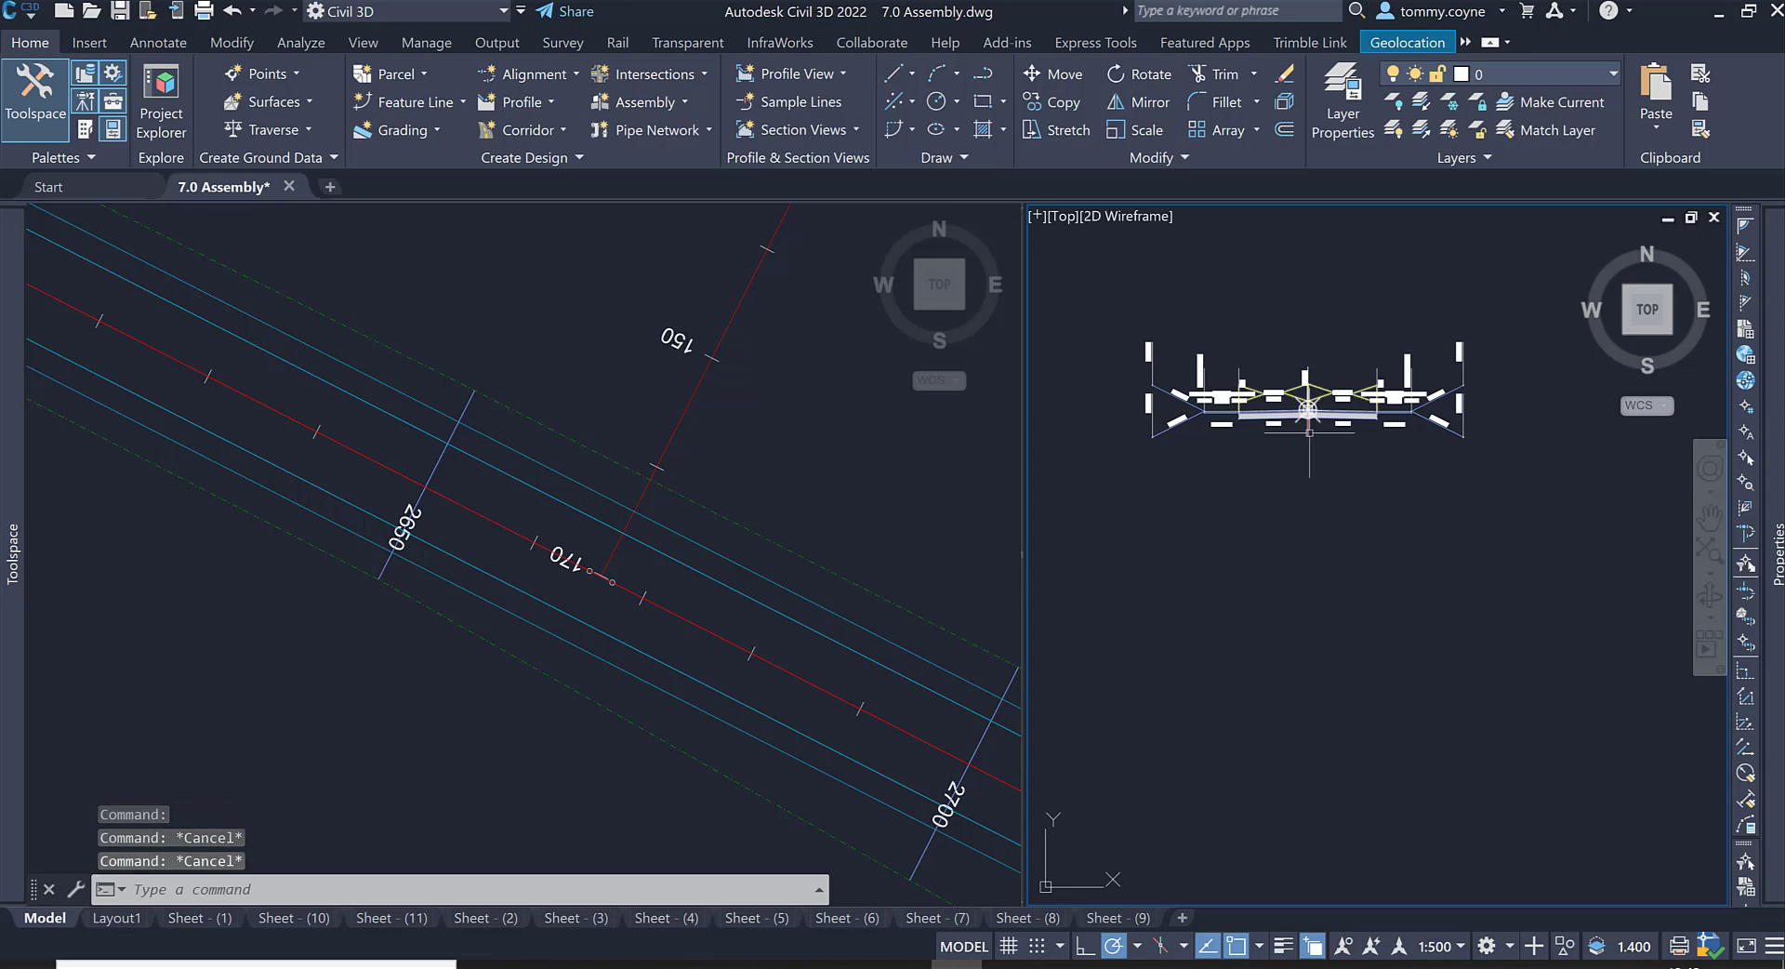
scroll(1181, 403, up, 4)
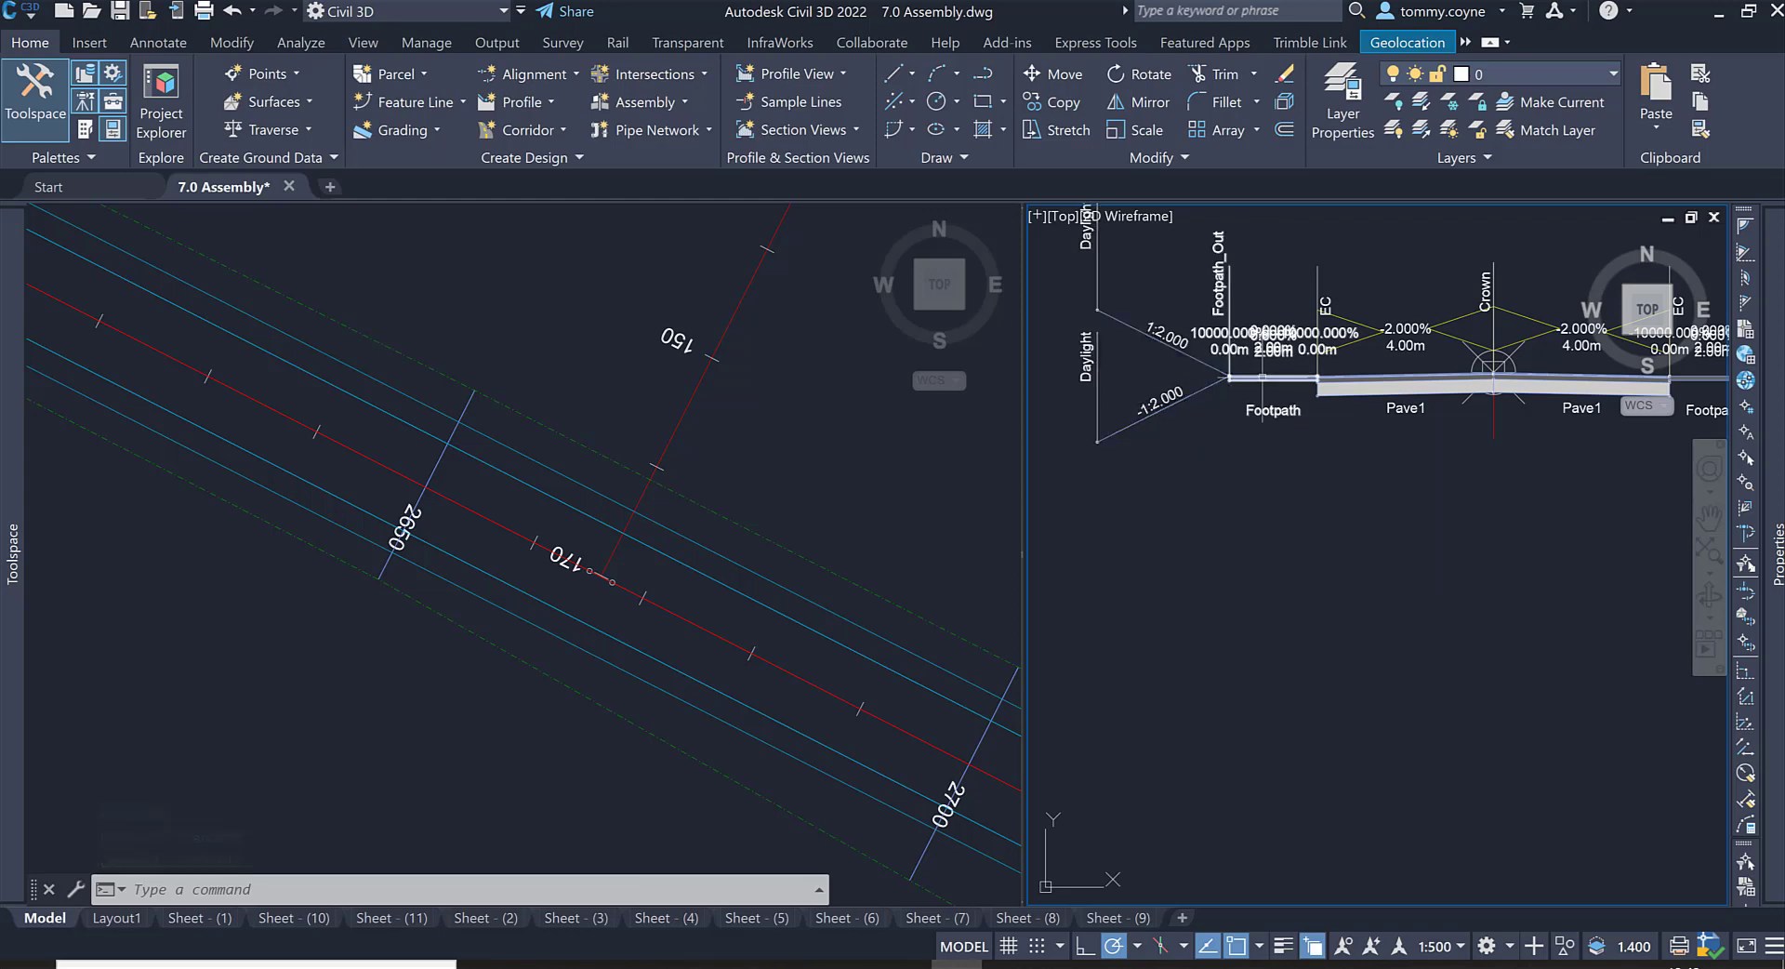
scroll(1445, 553, down, 4)
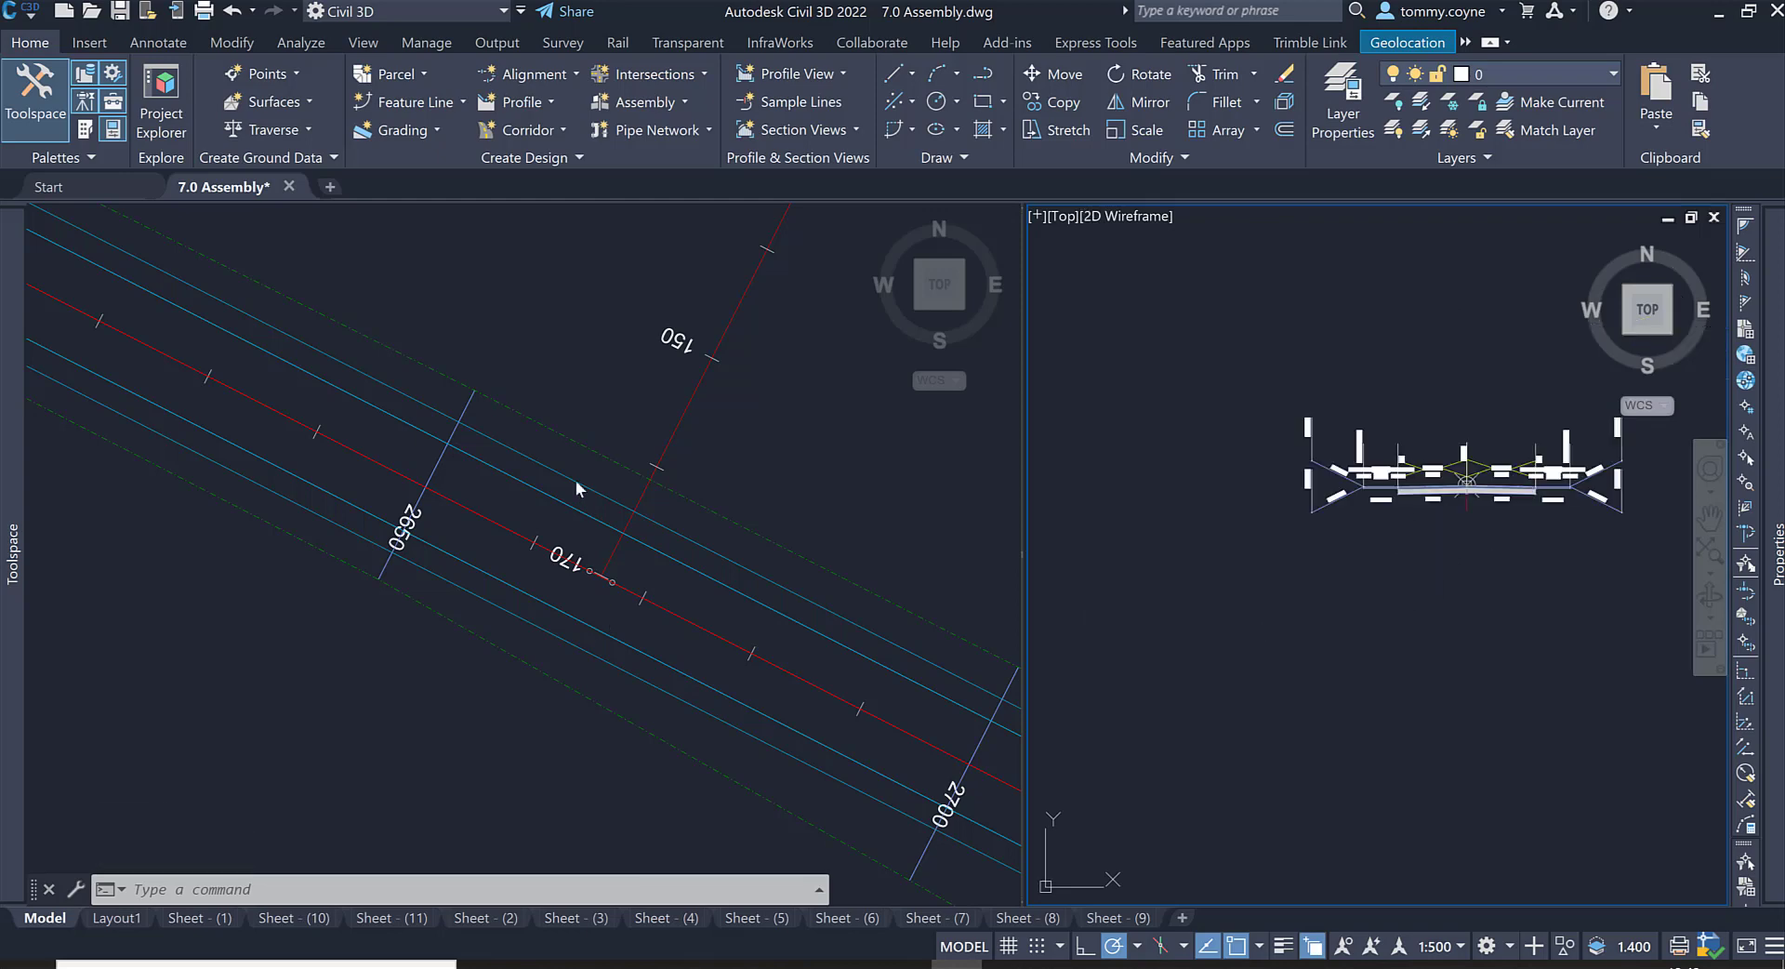
click(605, 467)
scroll(598, 478, down, 4)
key(Escape)
key(Escape)
Step: Copy the Road 1 assembly to a spot directly below the original
click(1467, 602)
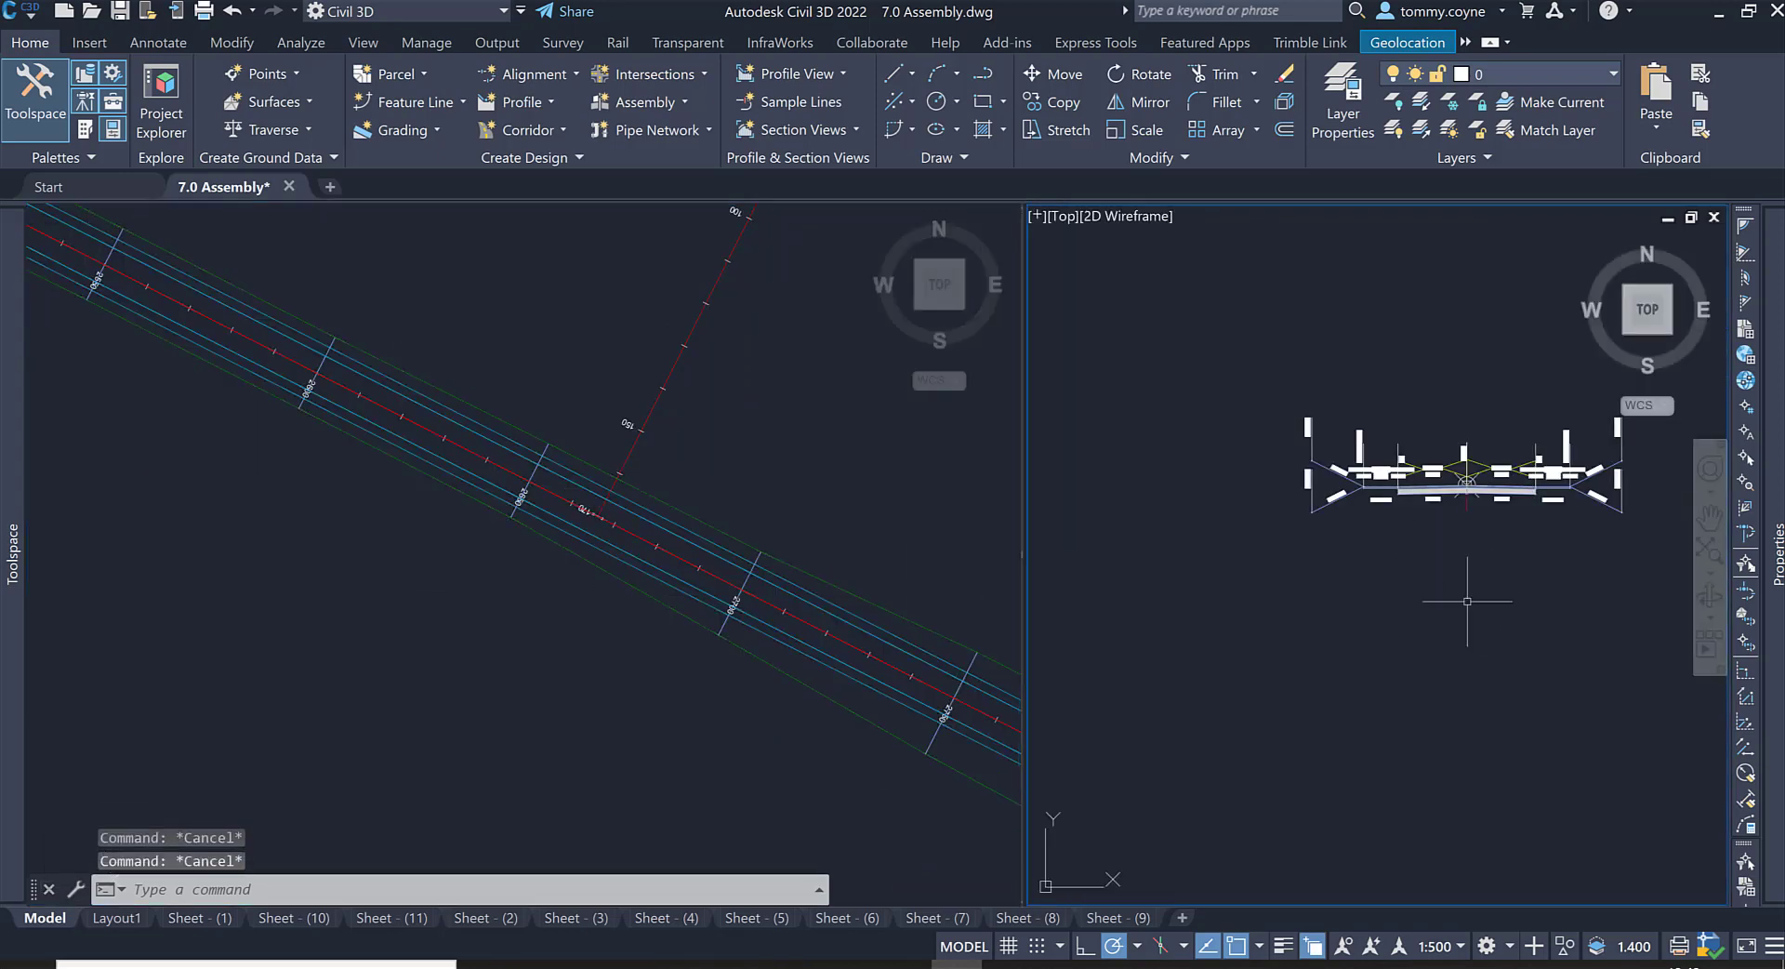
click(1467, 482)
scroll(1460, 507, up, 4)
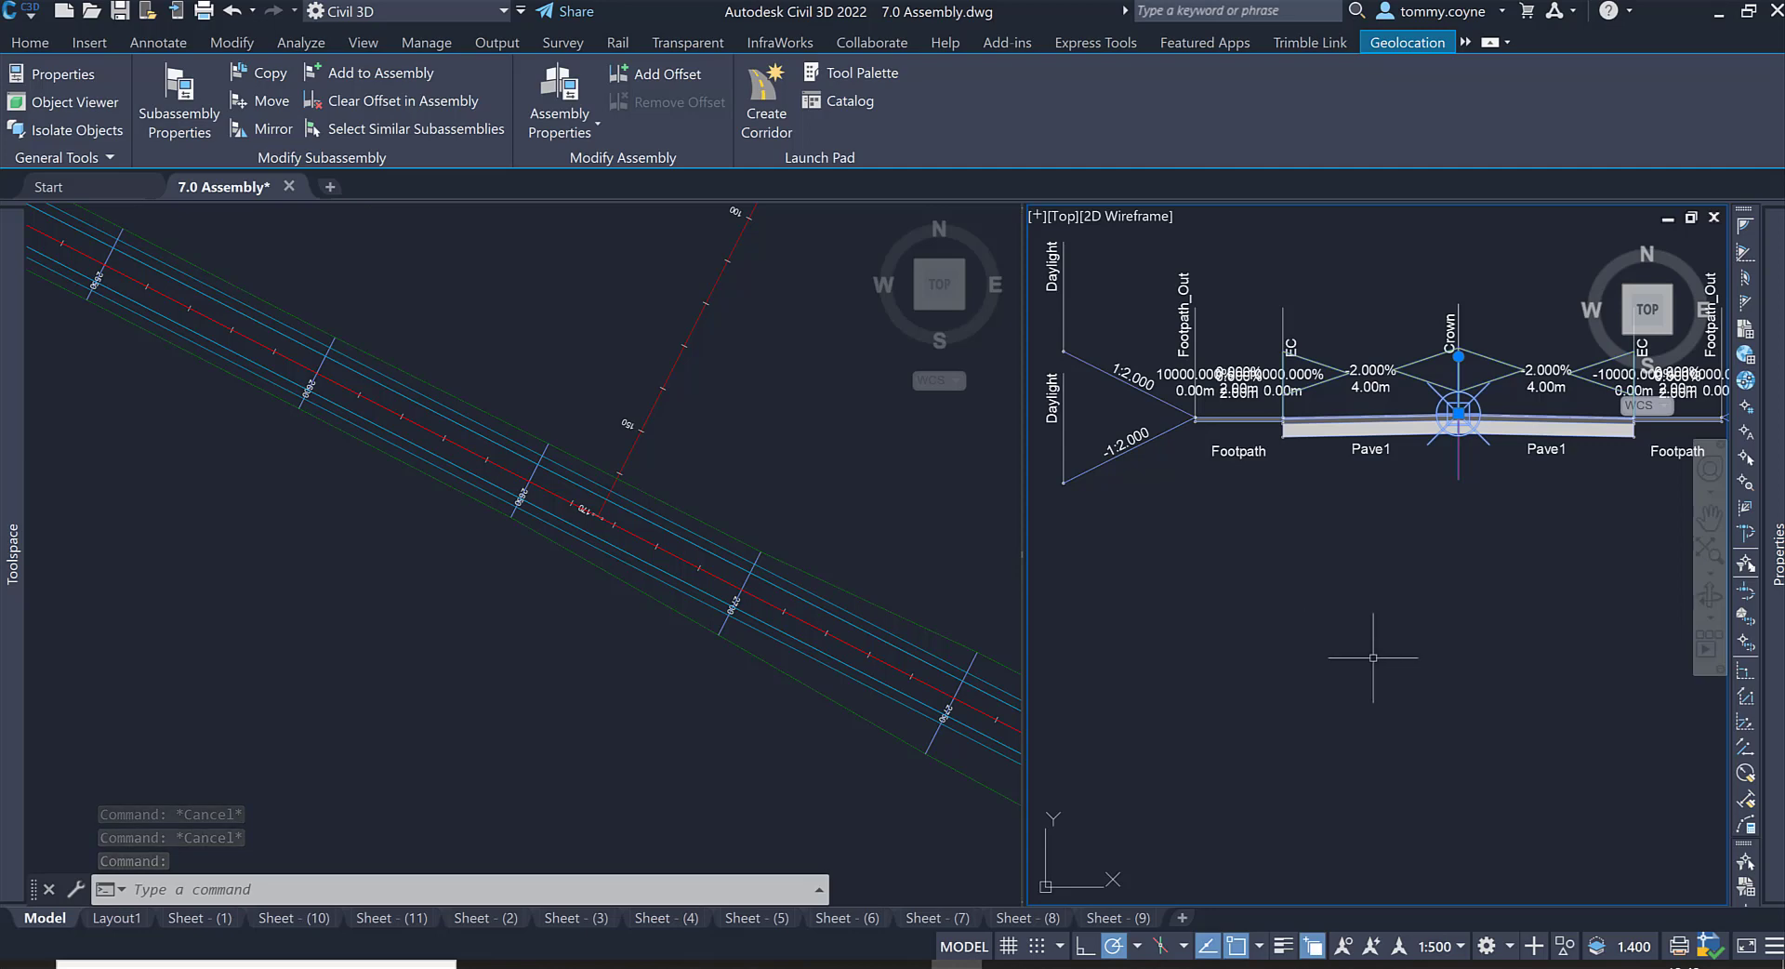
text(Cp)
key(Return)
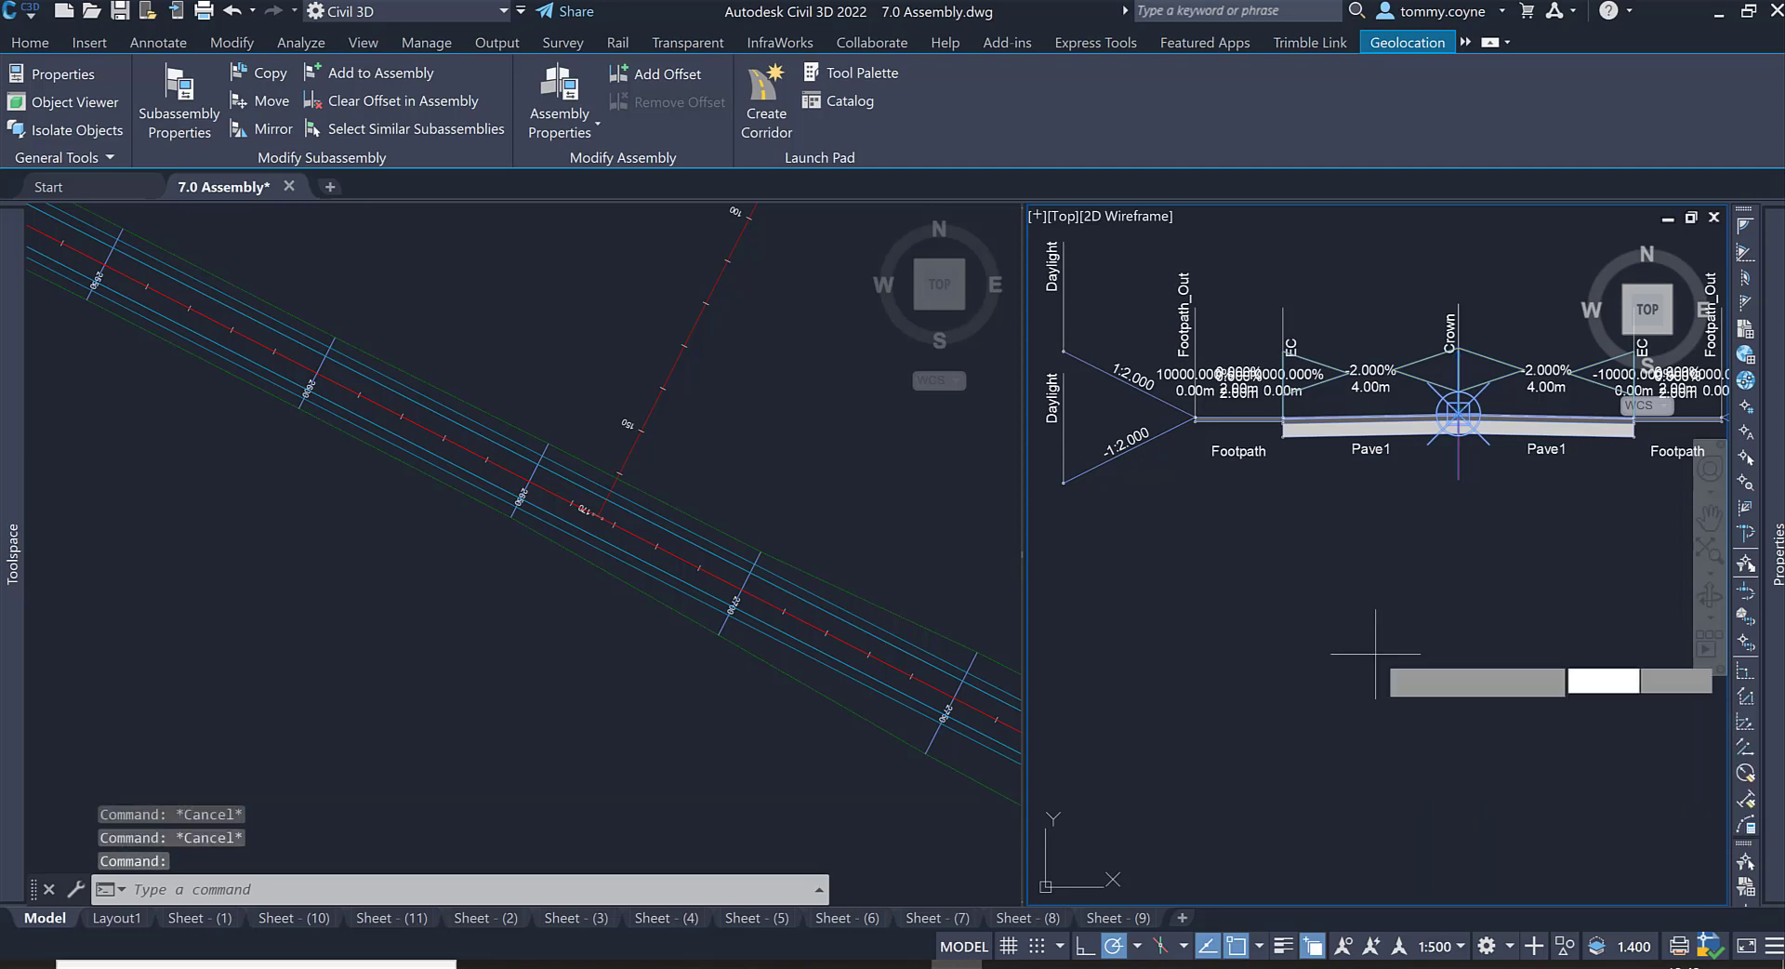
click(1438, 564)
scroll(1437, 651, down, 3)
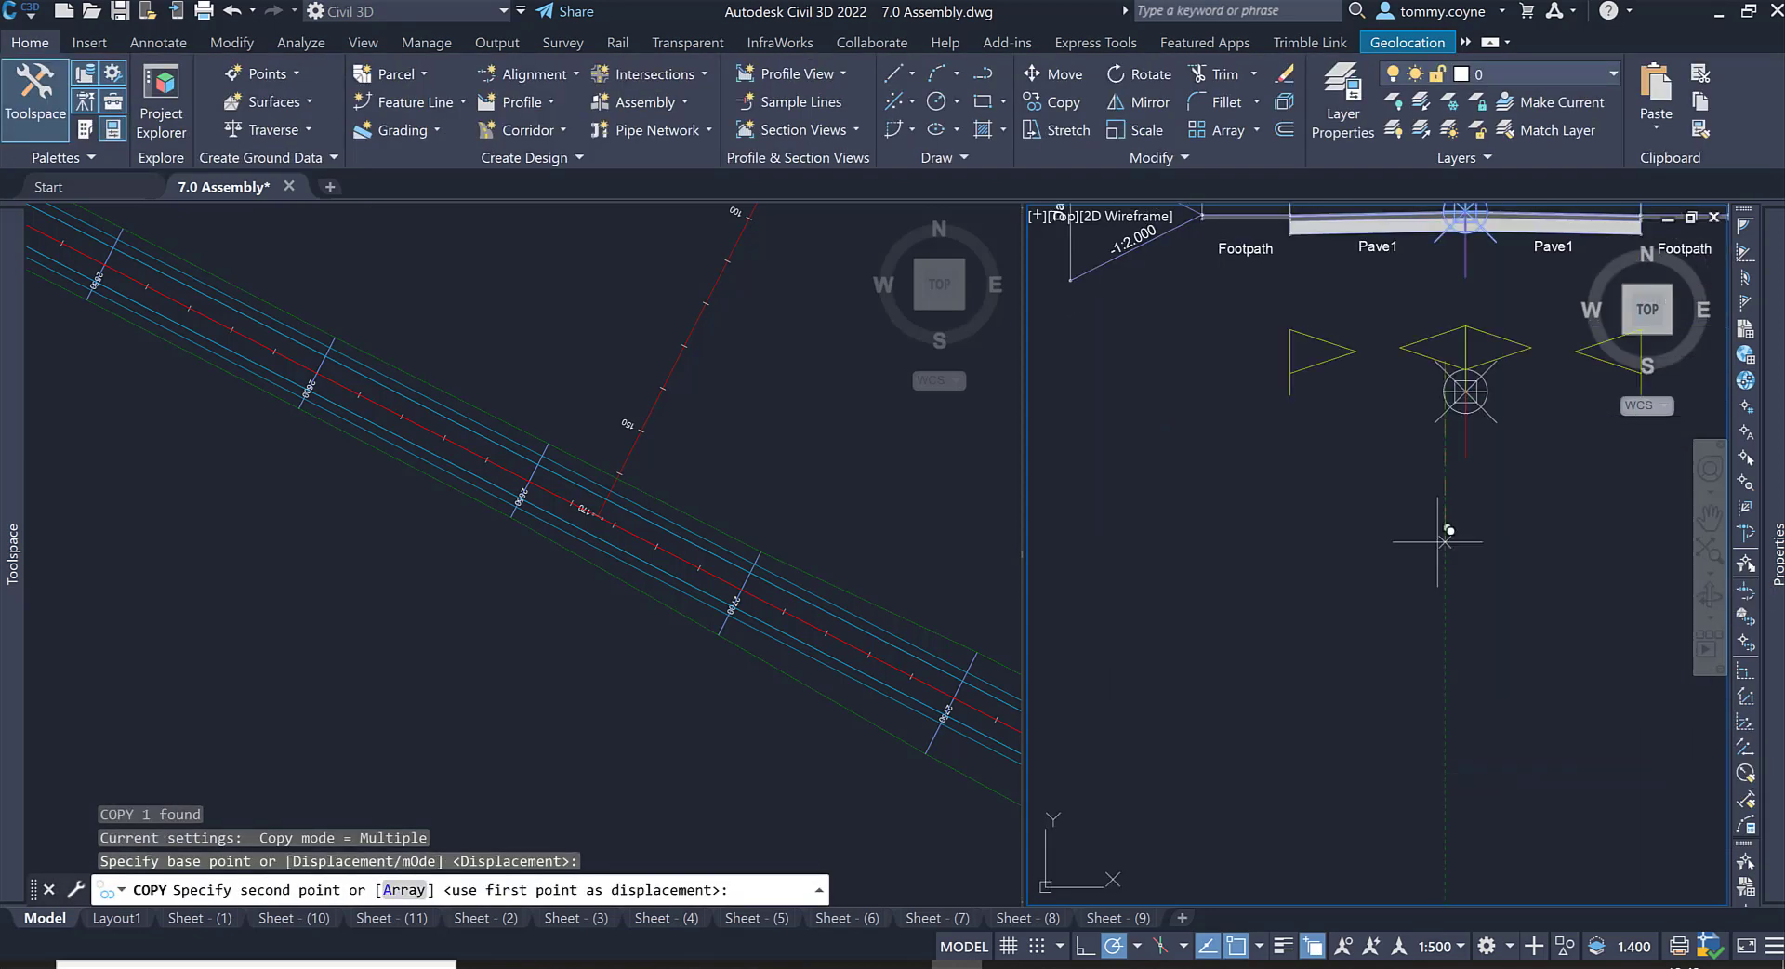
click(1438, 641)
key(Escape)
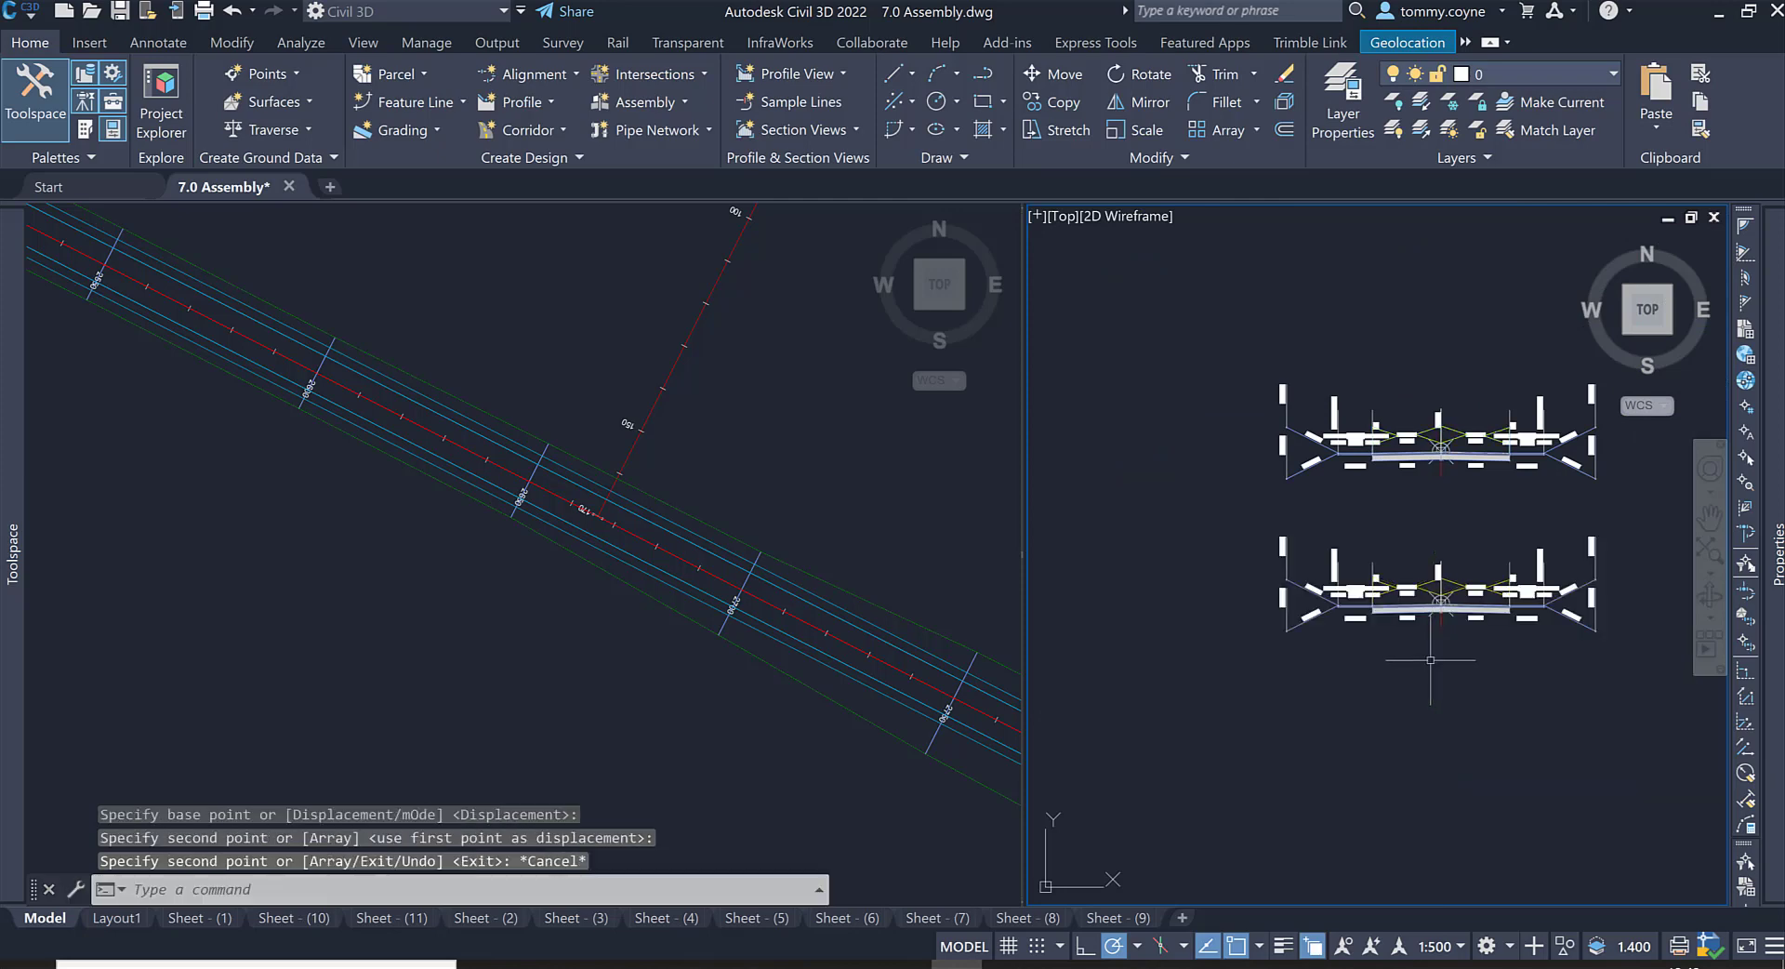
Step: Rename the copied assembly as Road 1 Junction in its assembly properties
click(1442, 606)
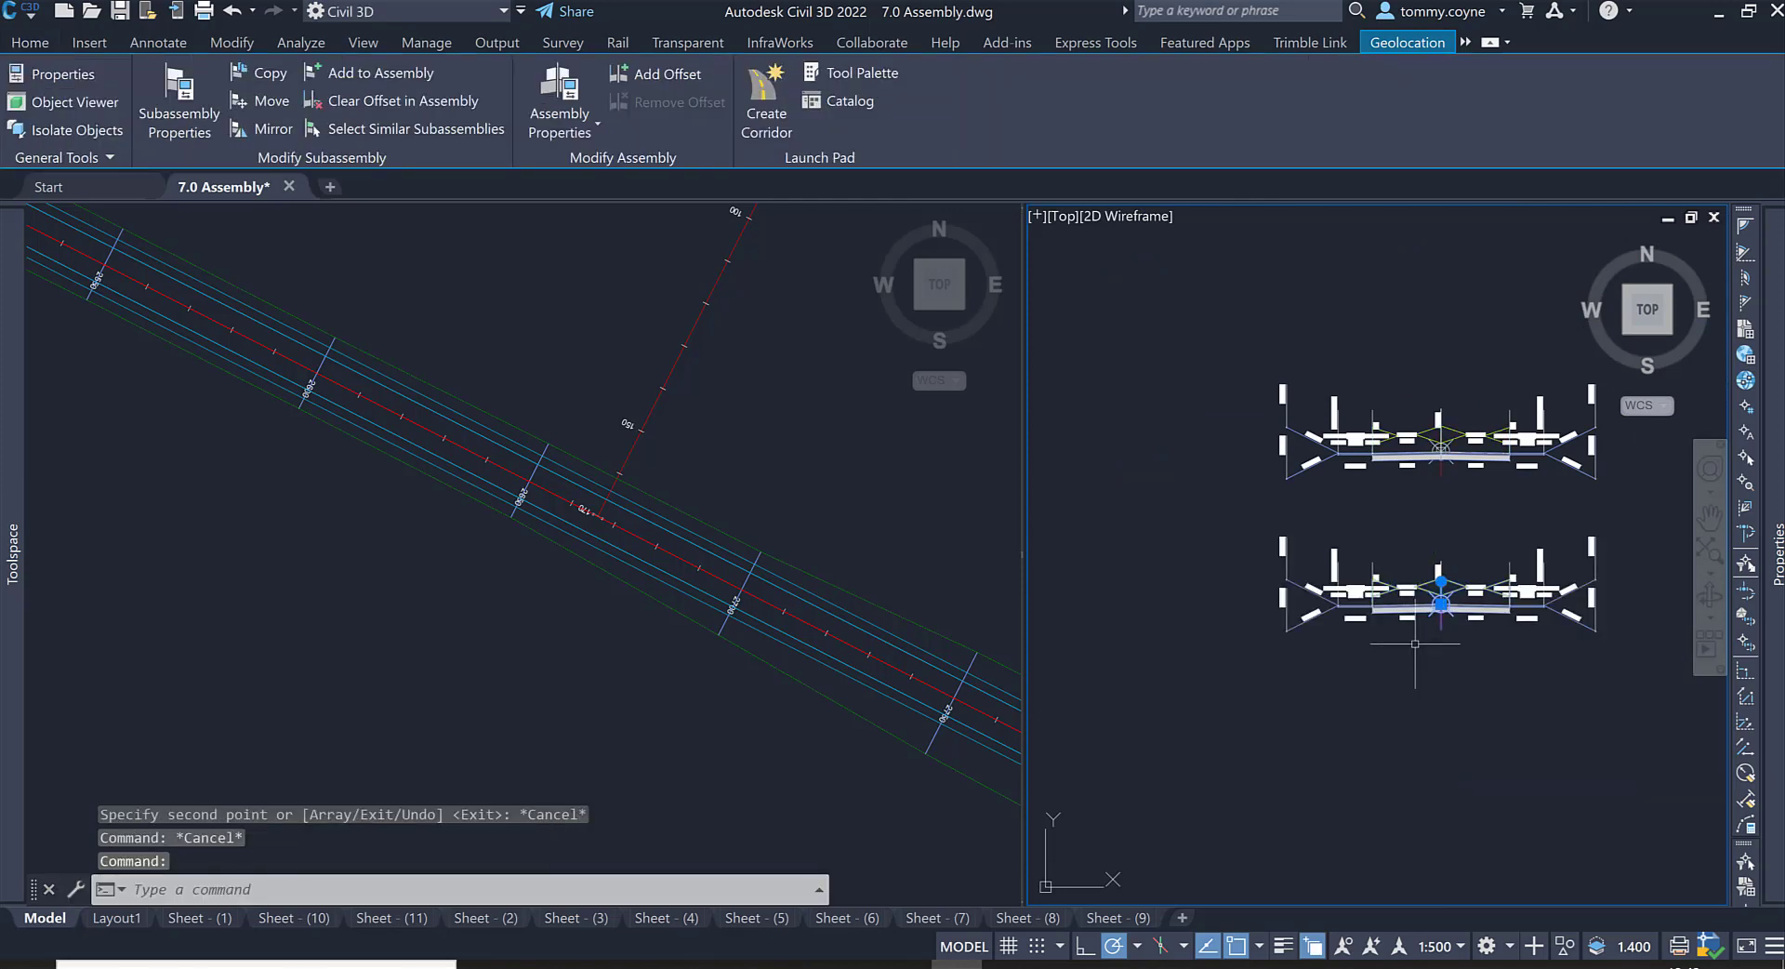
key(Escape)
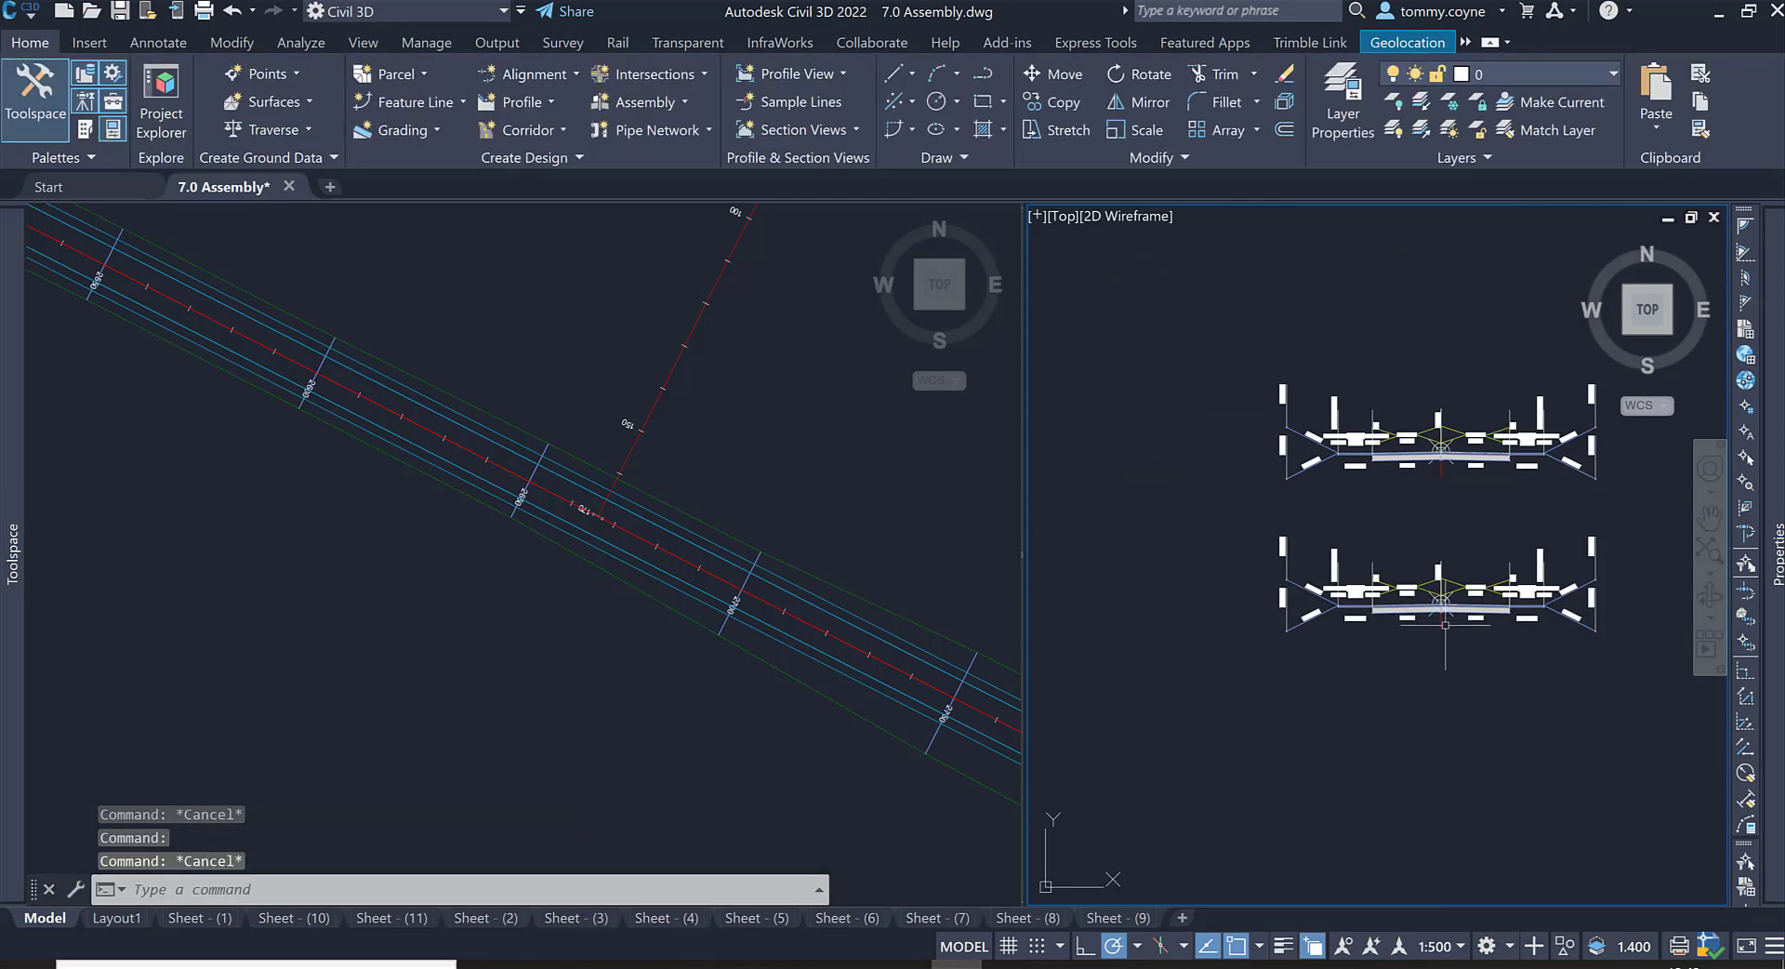
click(1441, 609)
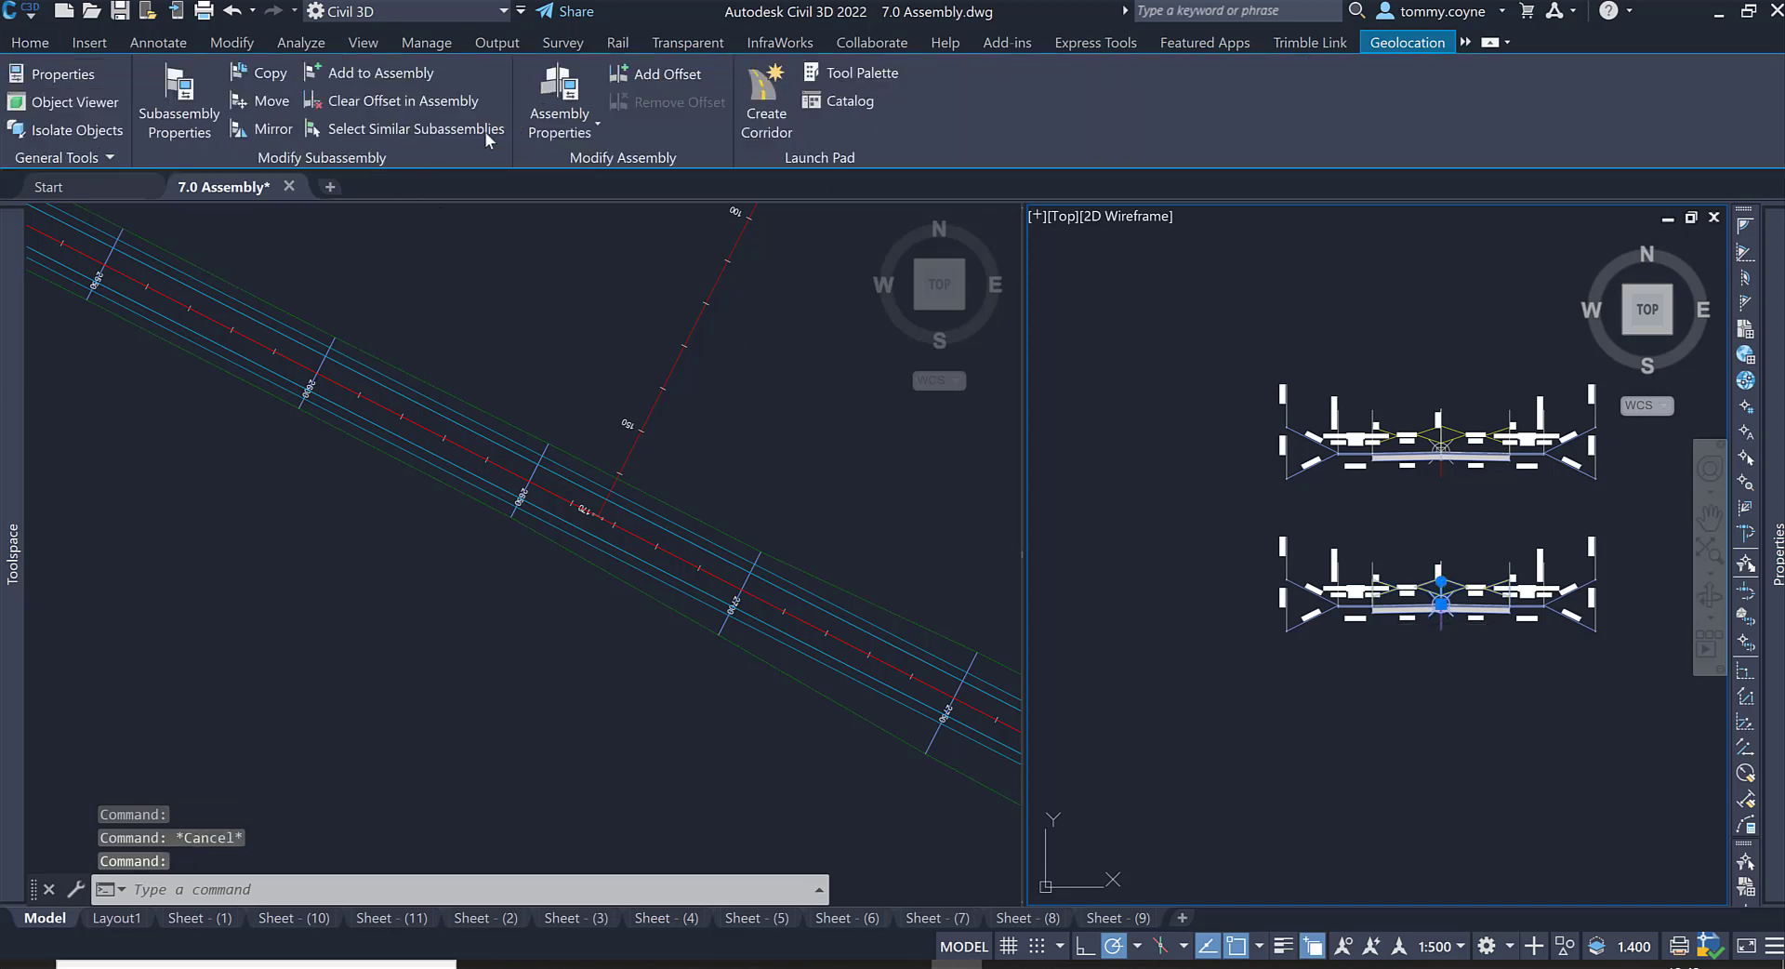
click(561, 86)
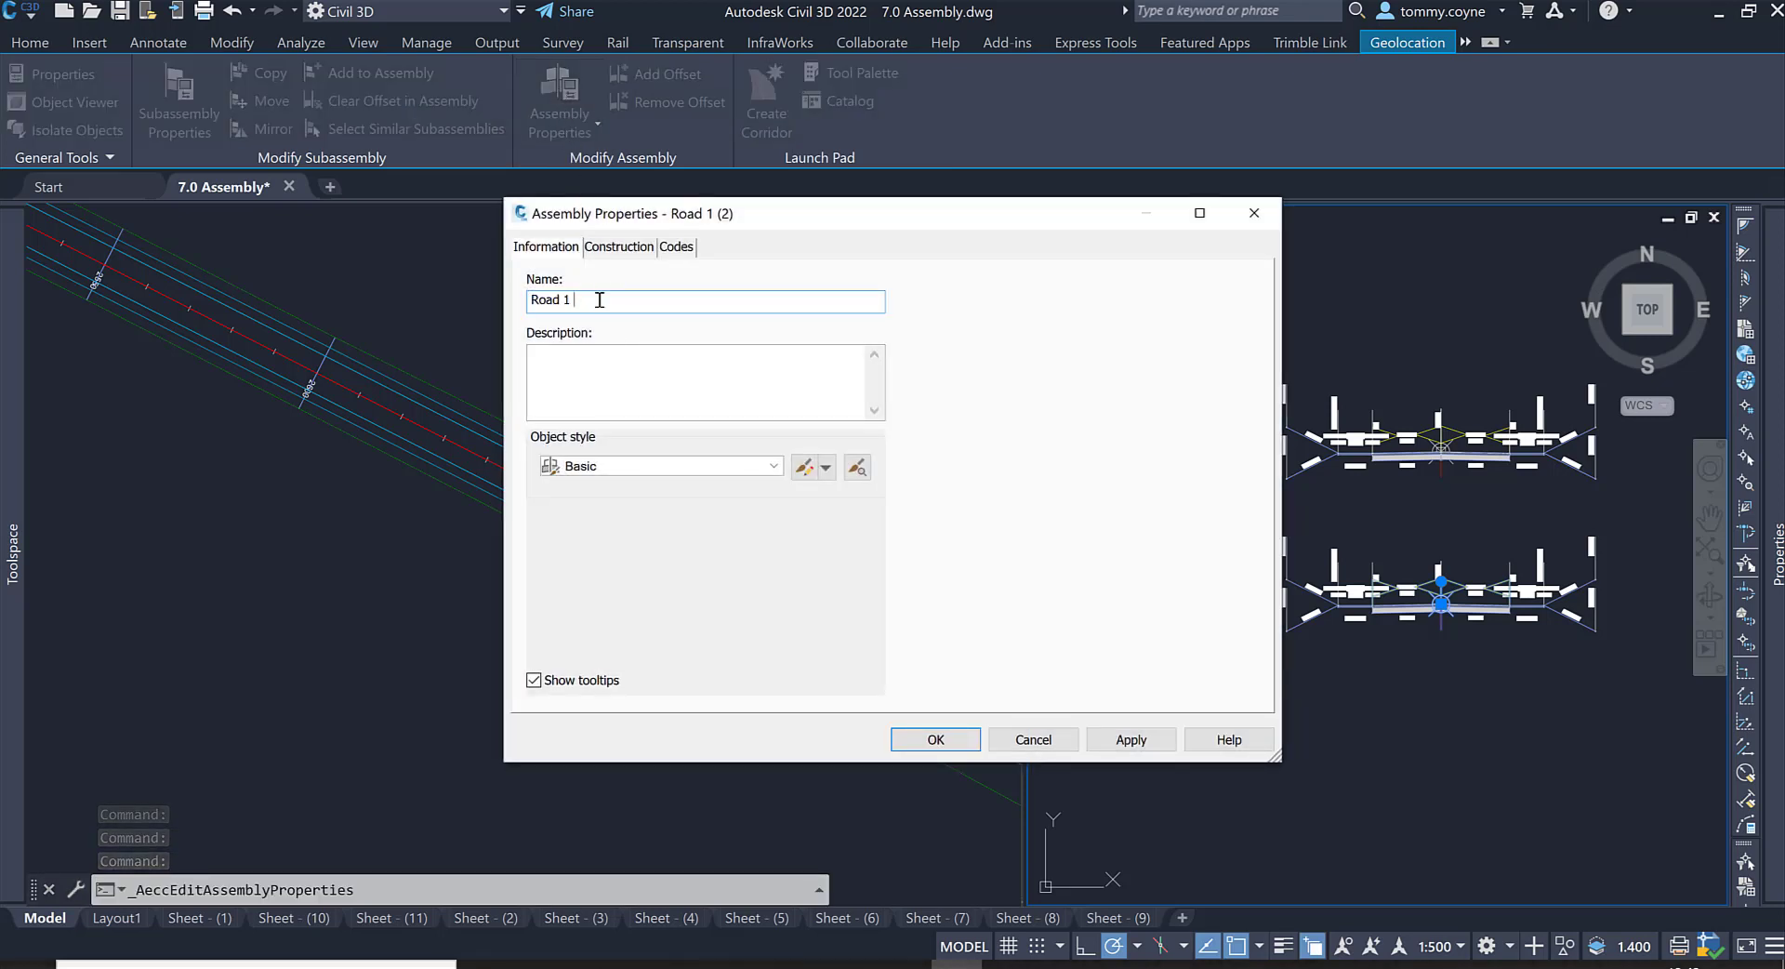
text(Junction)
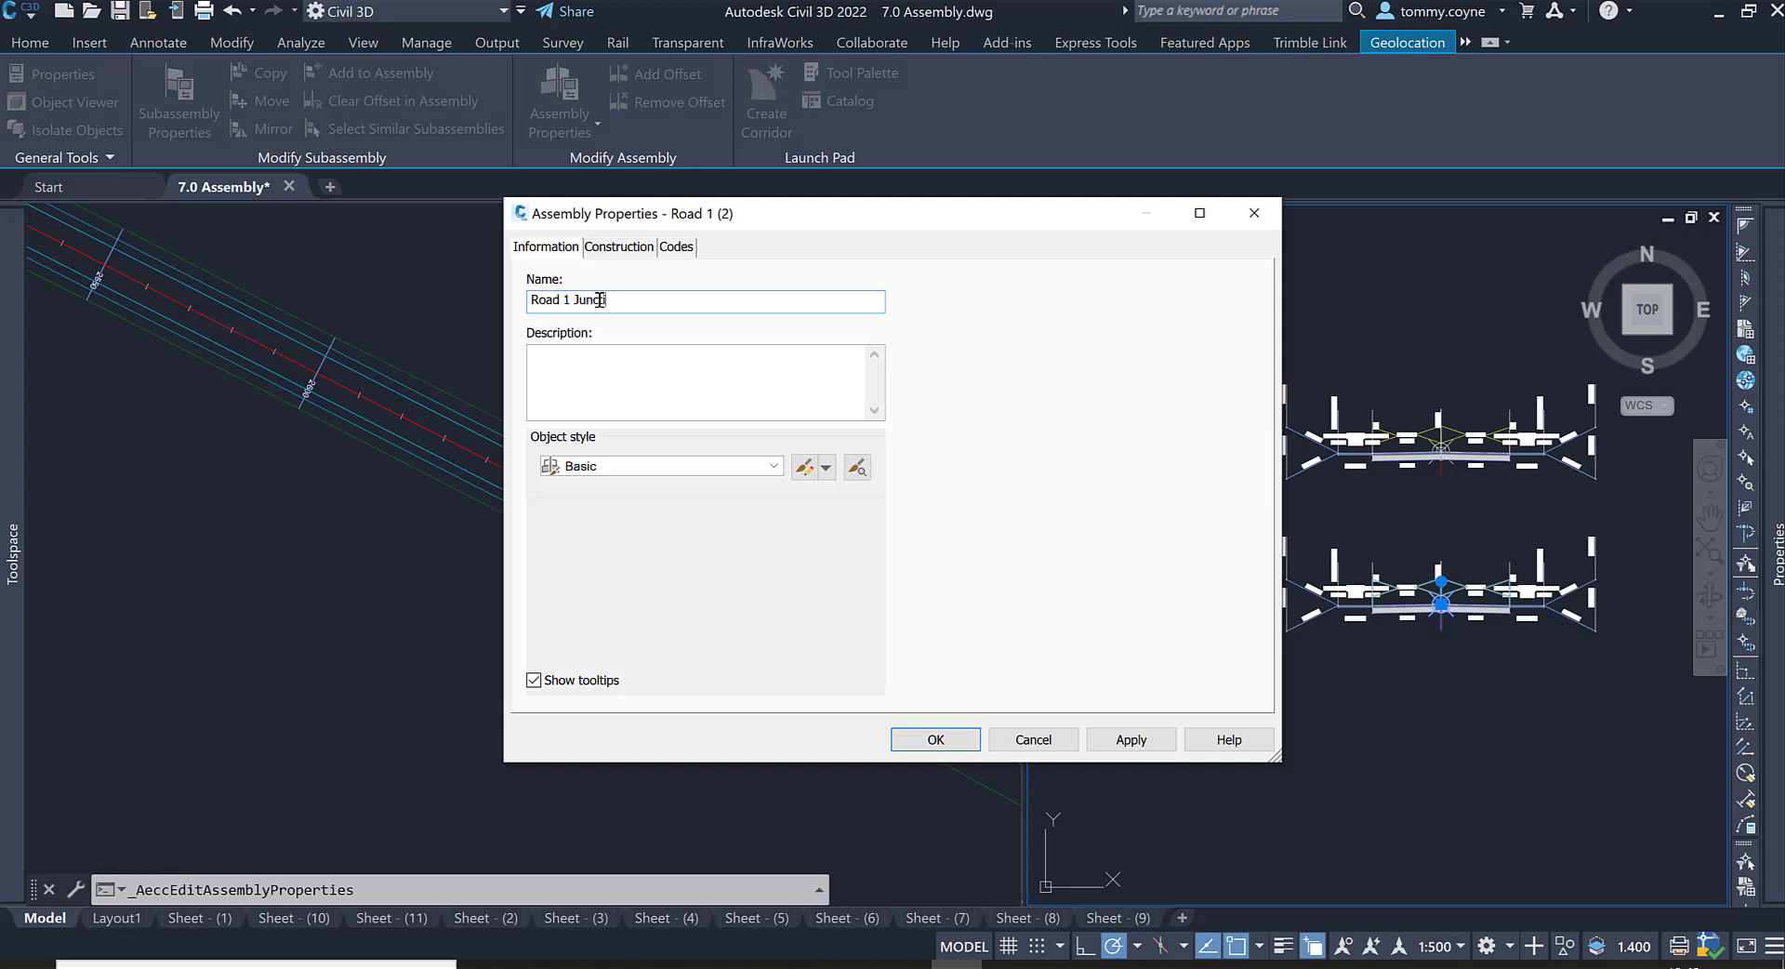
click(971, 740)
click(1384, 692)
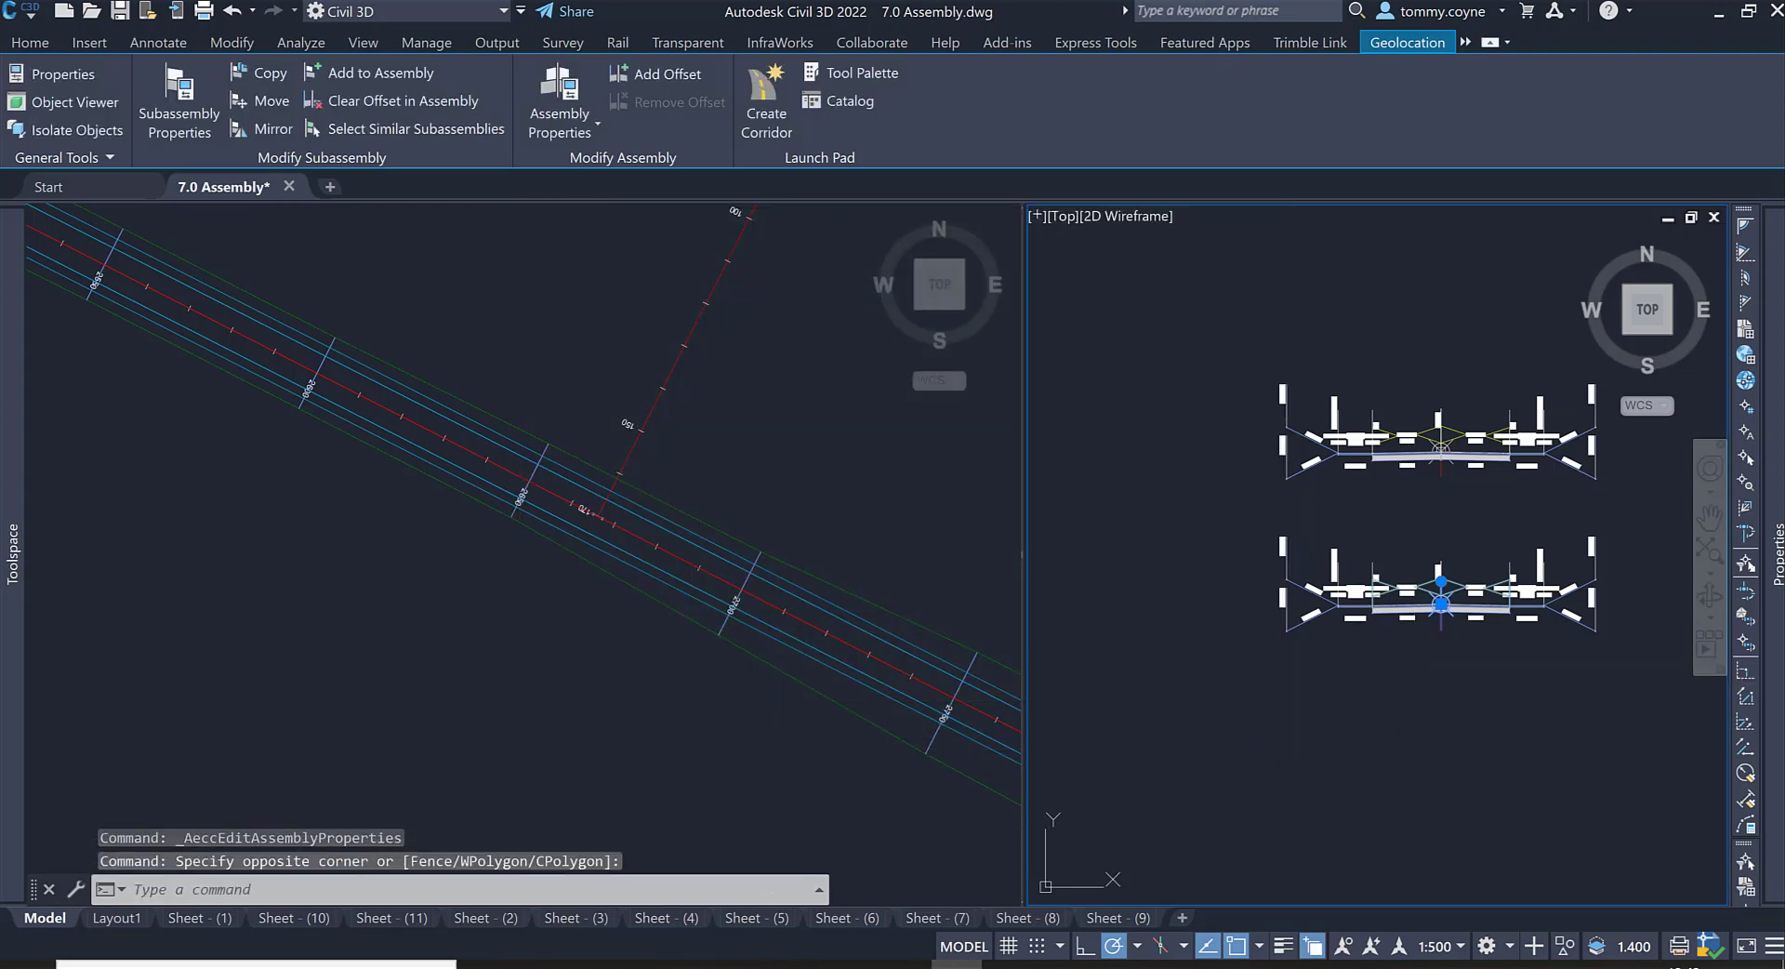
key(Escape)
key(Escape)
Step: Delete the Footpath and Daylight subassemblies from the left side of the Road 1 Junction assembly, on the side where the side road joins
click(734, 494)
scroll(546, 471, up, 5)
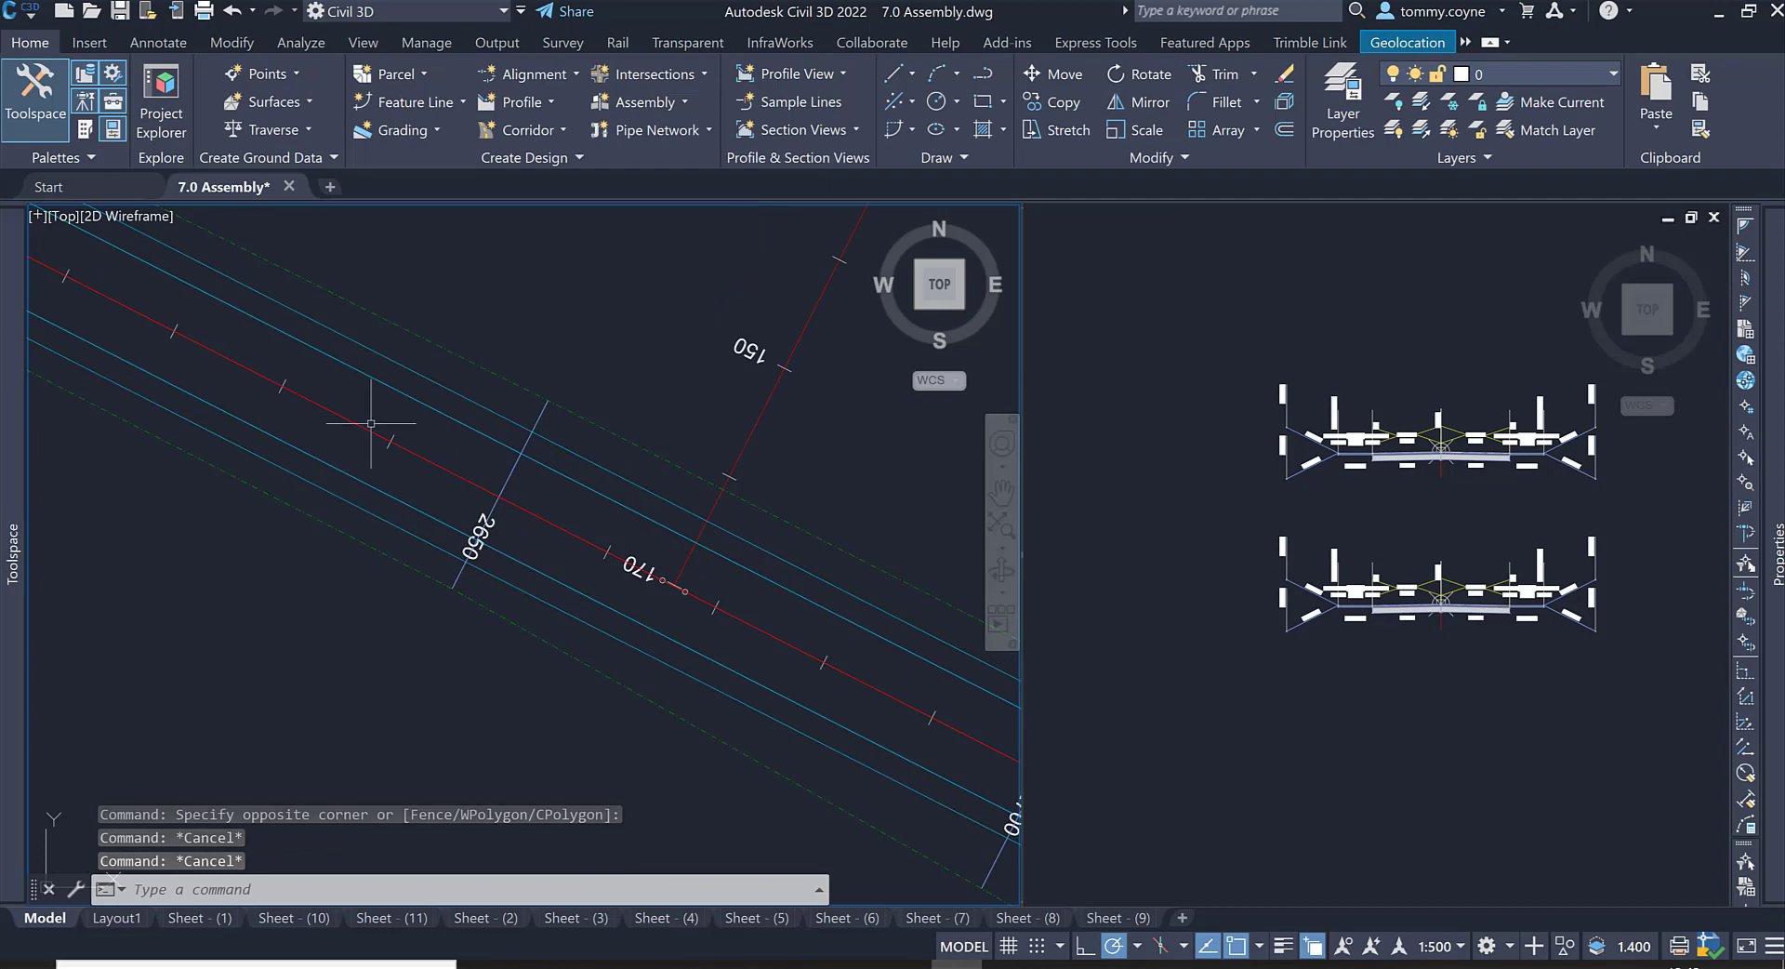
click(1346, 642)
scroll(1346, 631, up, 7)
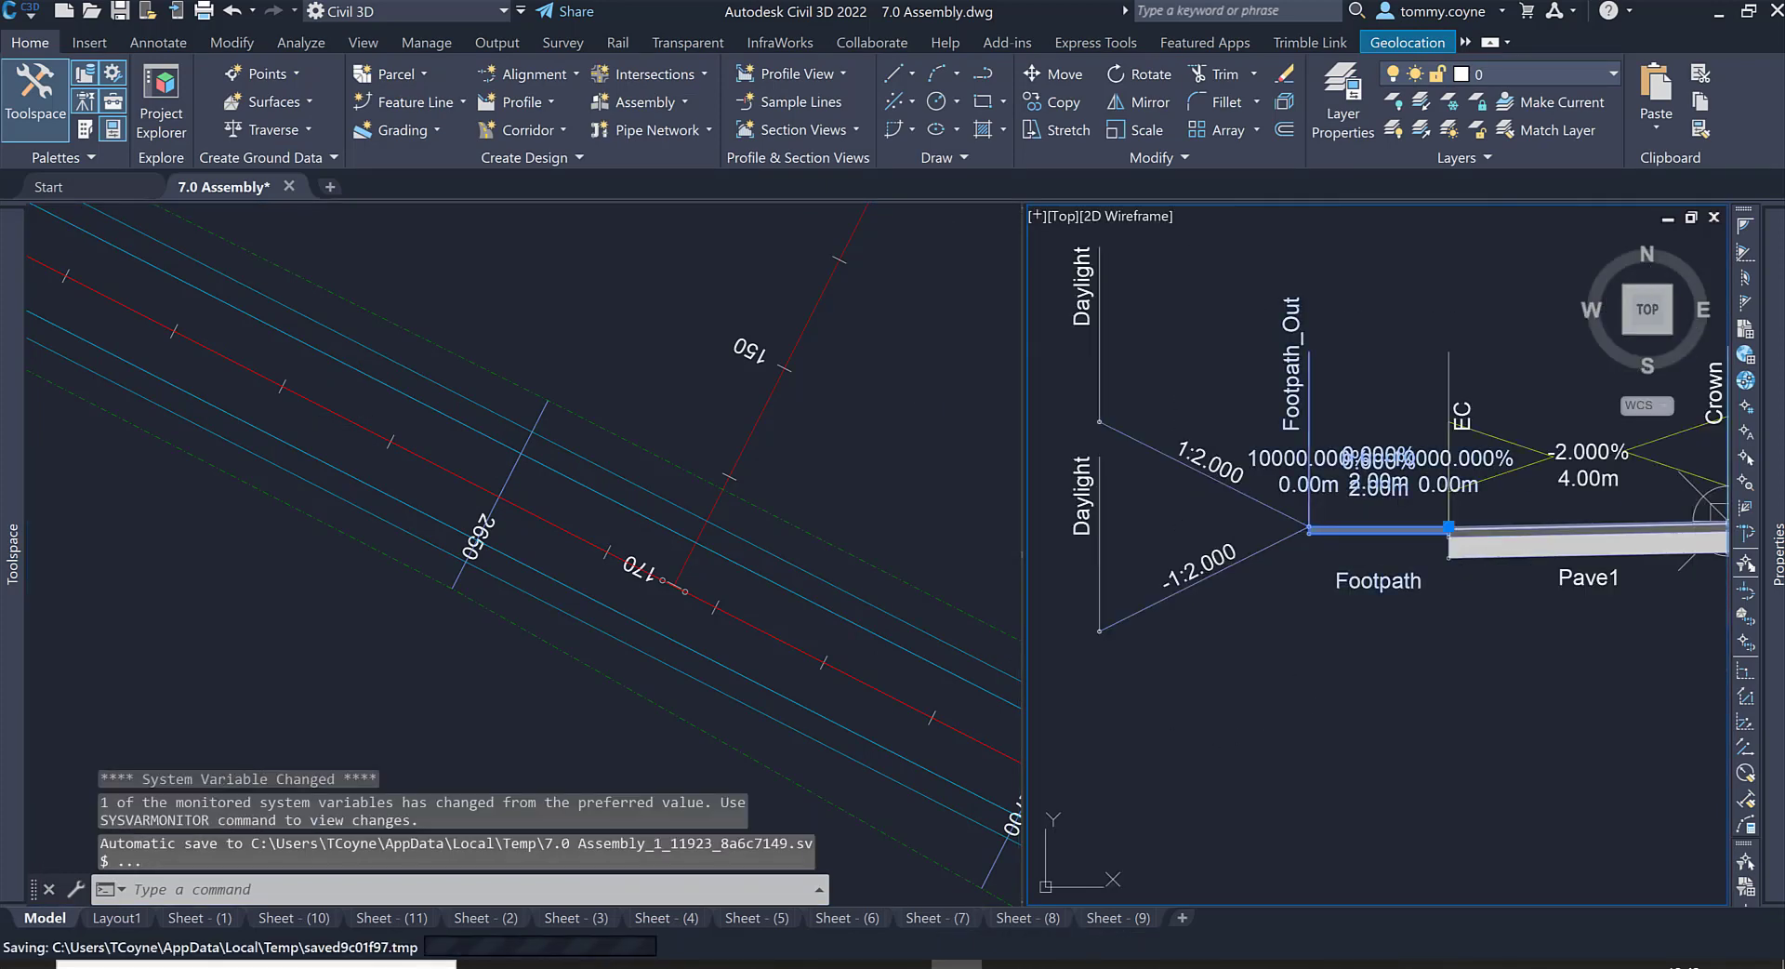
click(1283, 543)
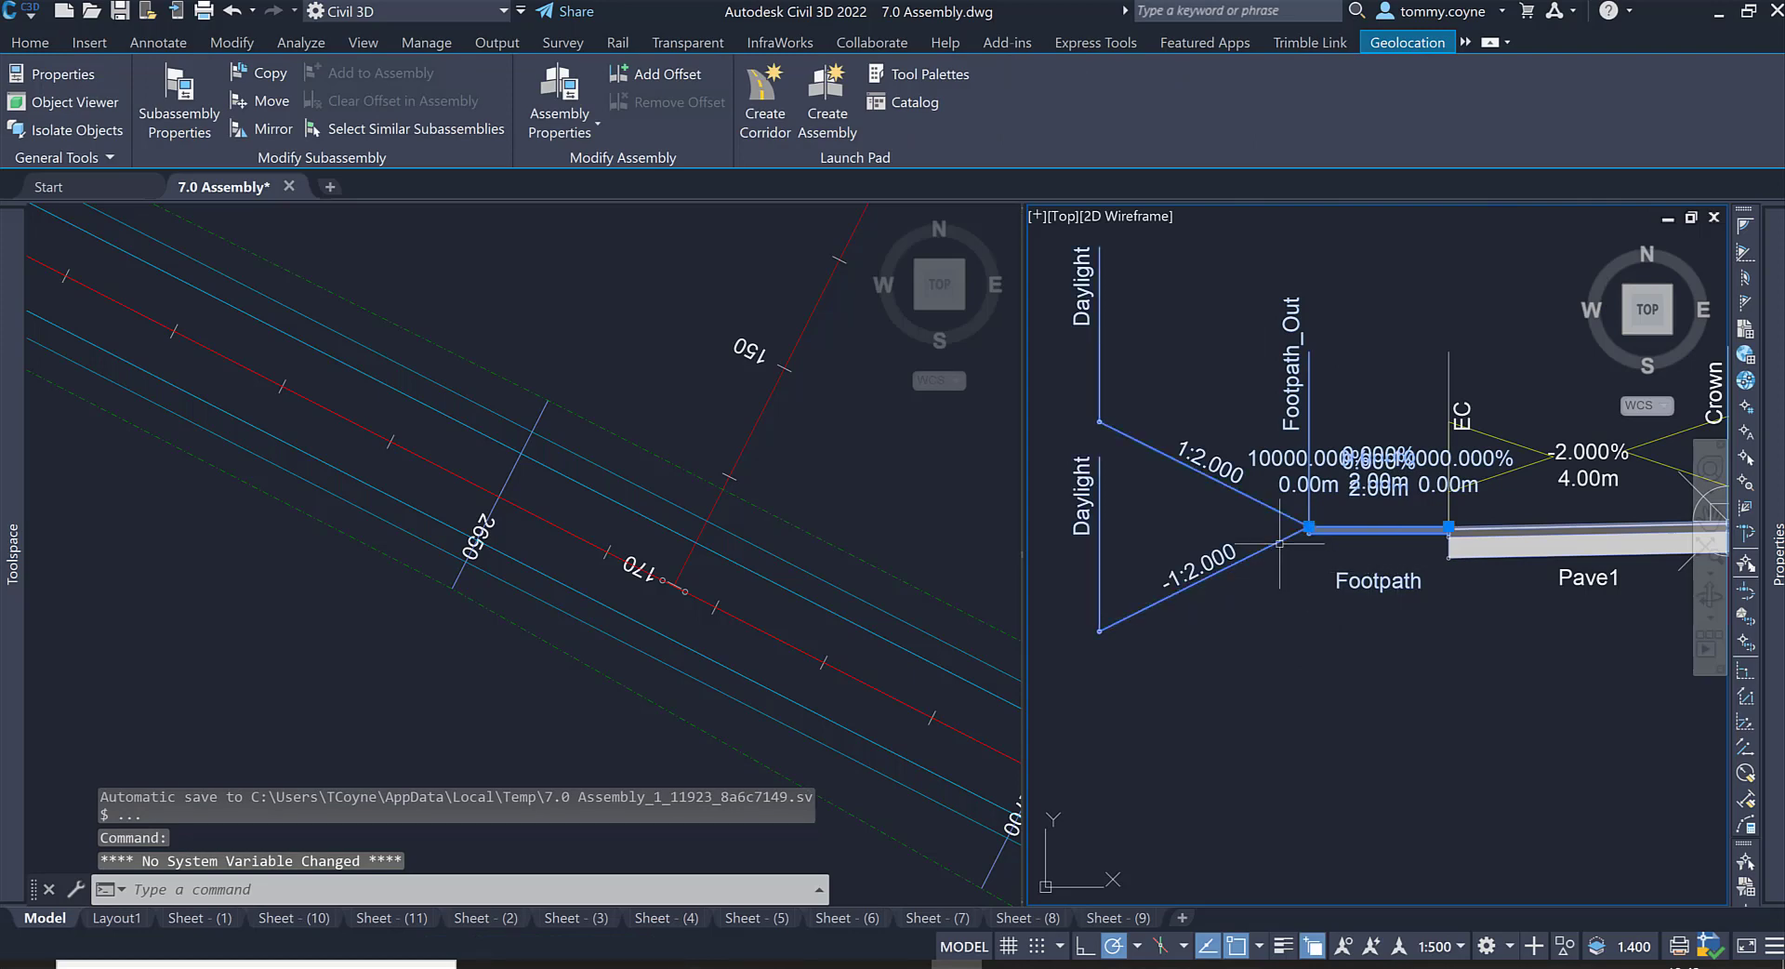
mouse_move(1776, 316)
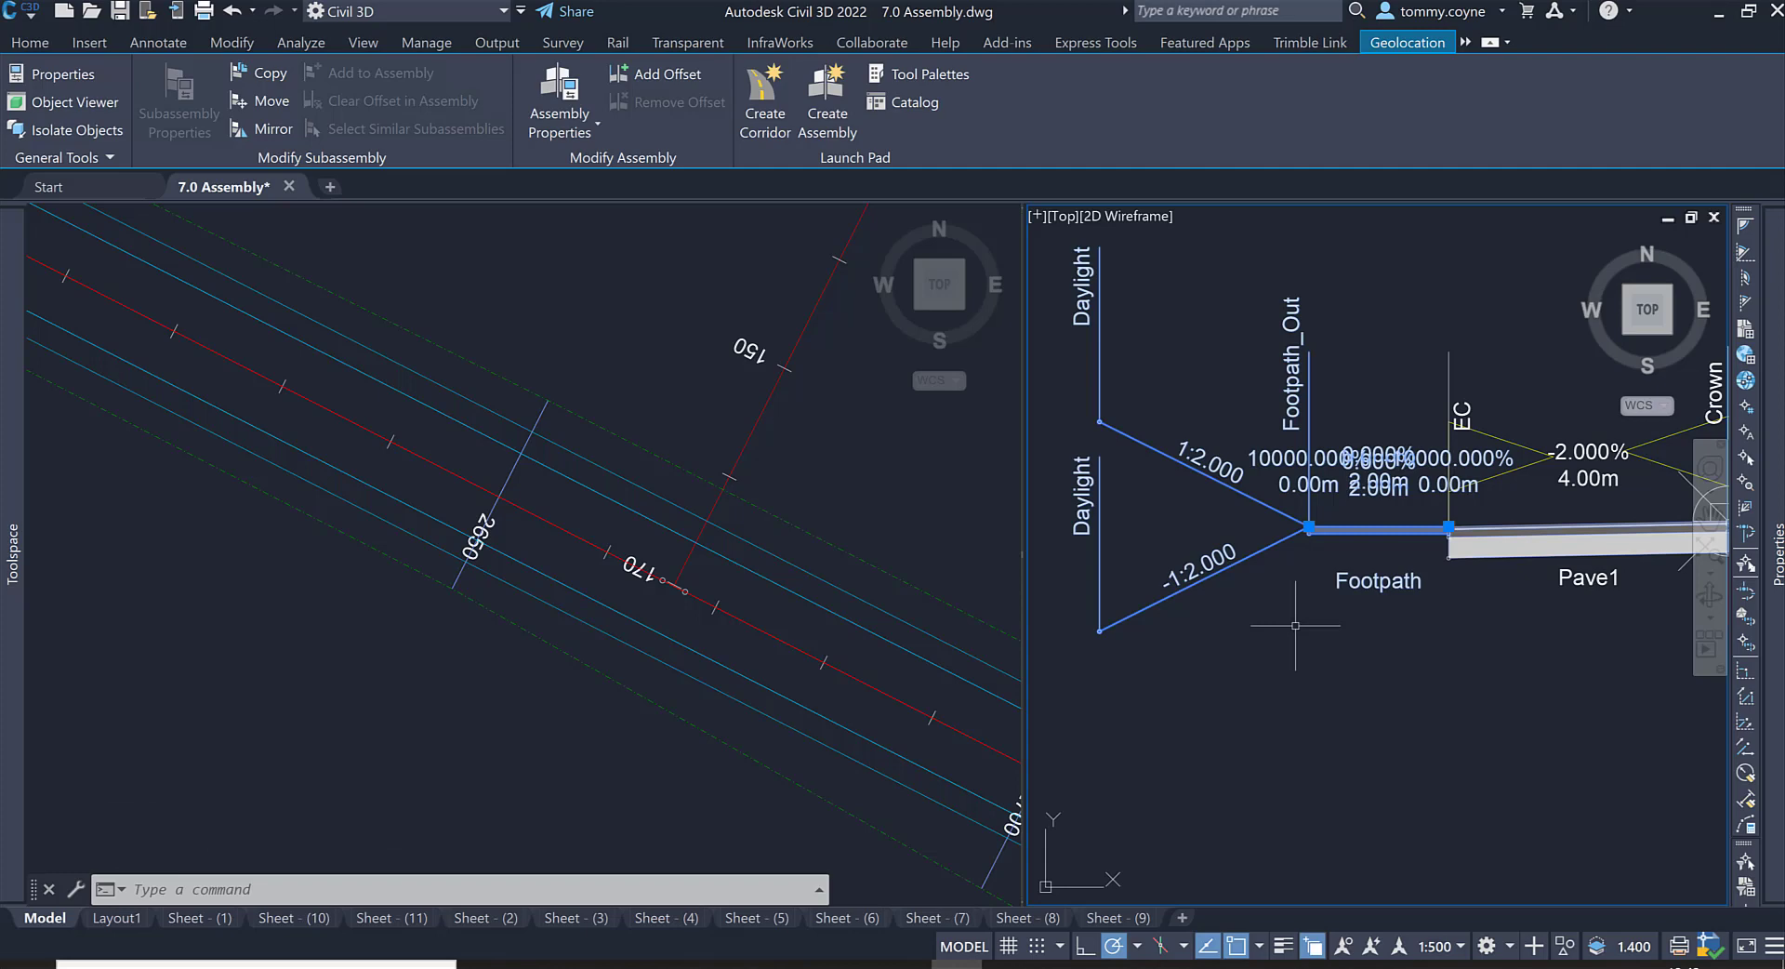
key(Delete)
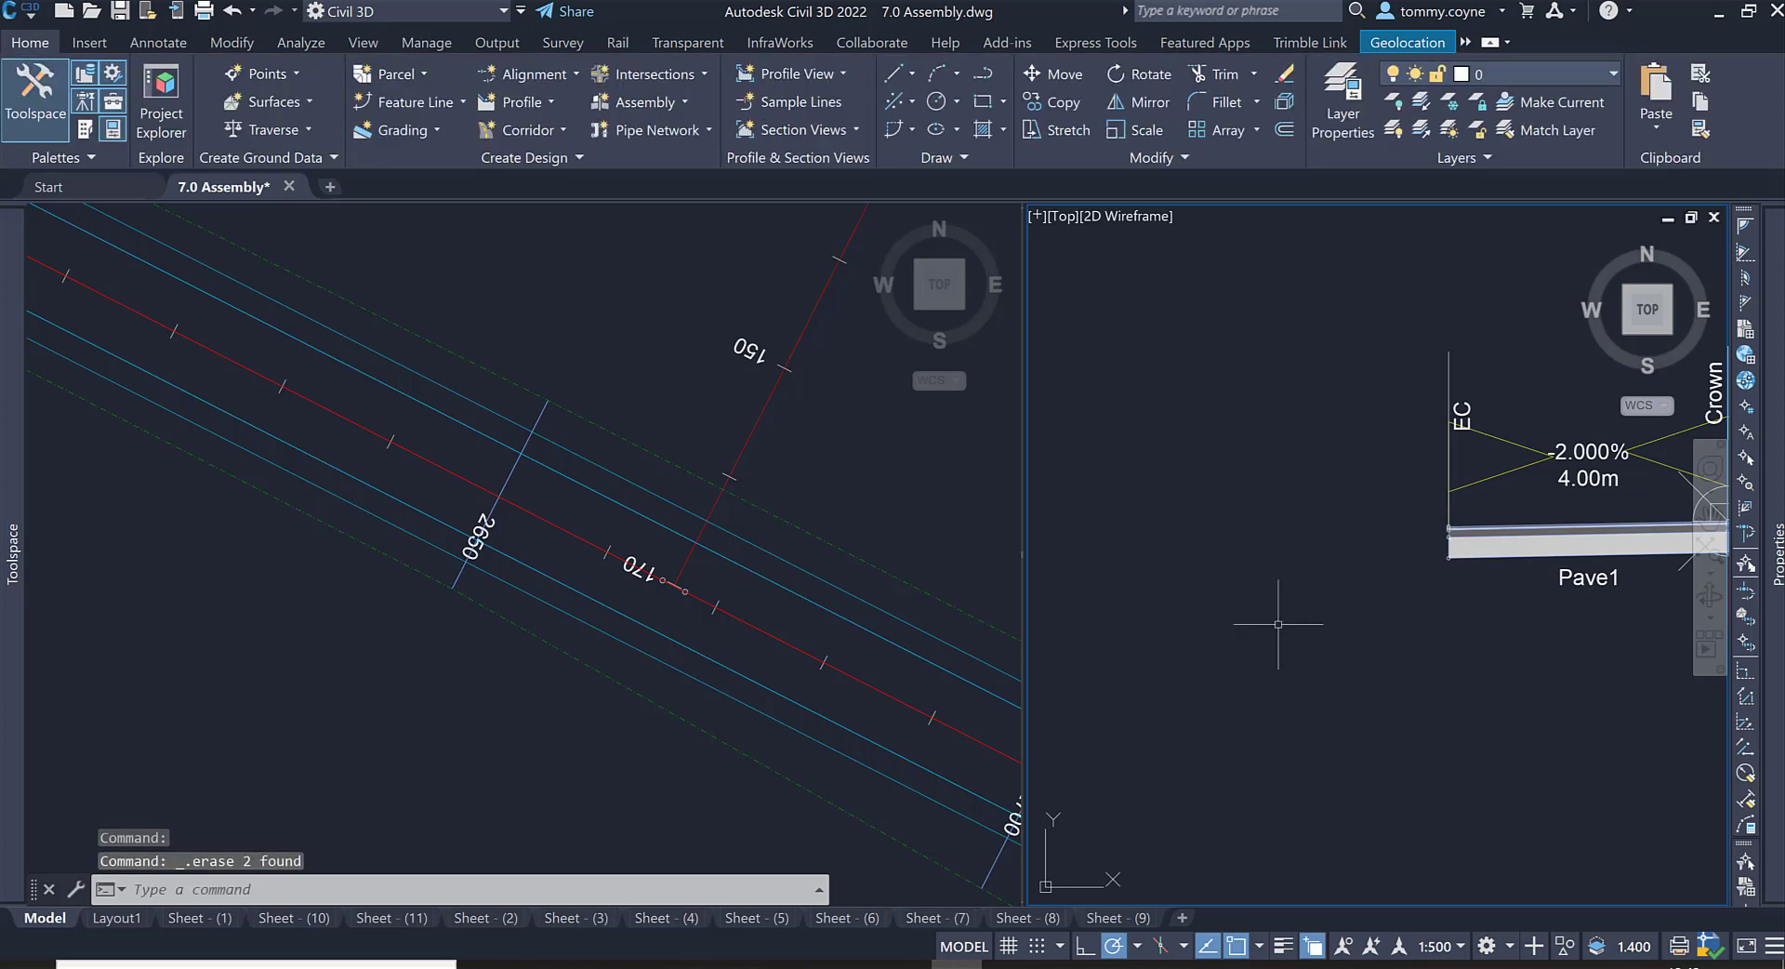
scroll(1279, 624, down, 5)
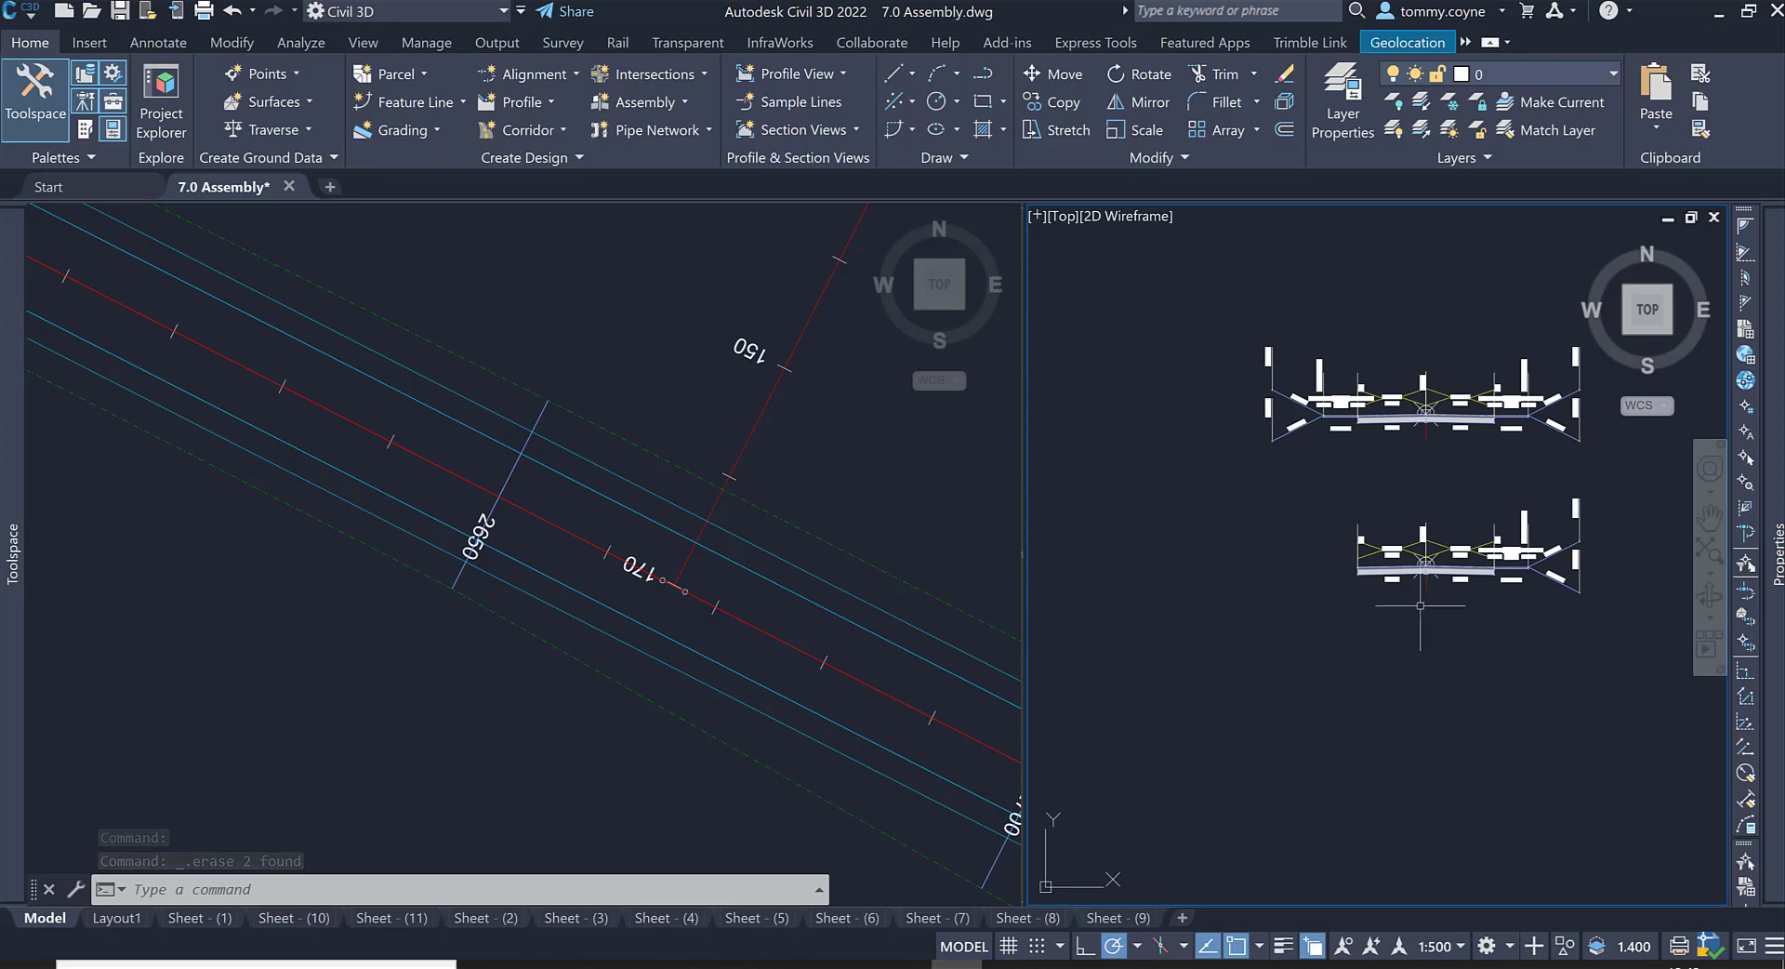
Step: Examine the Road 1 corridor from end to end and the stretch where the side road meets it
click(596, 361)
scroll(598, 370, down, 5)
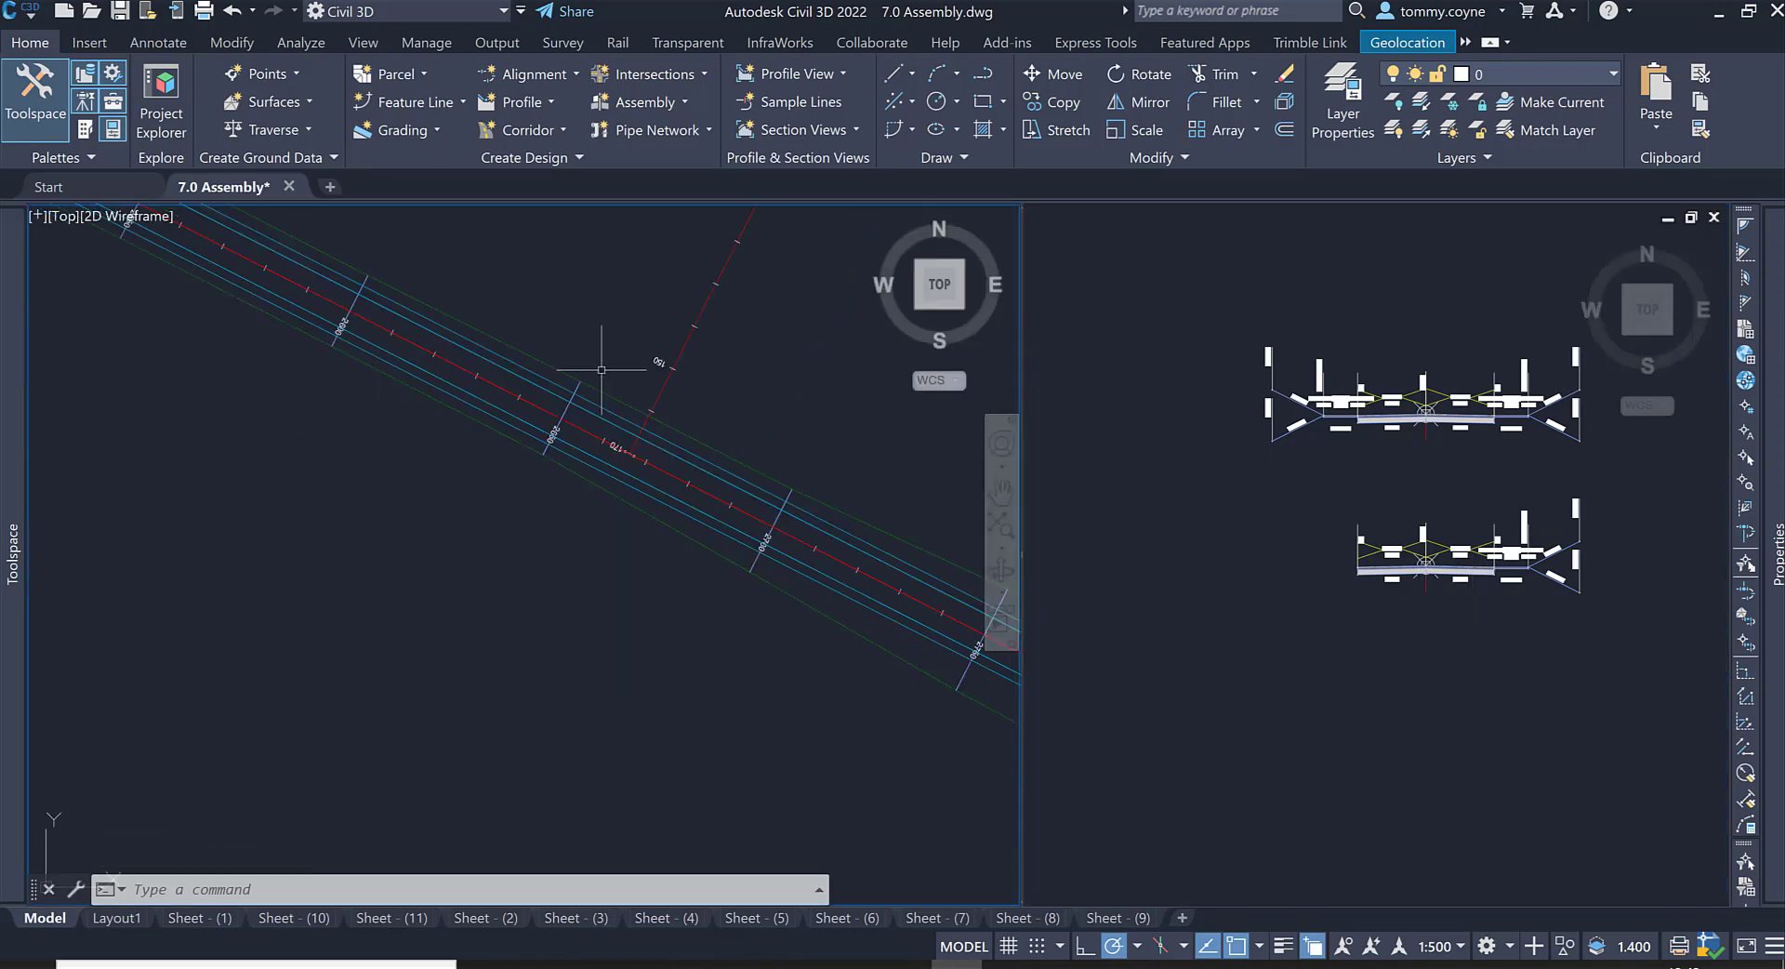
scroll(725, 511, down, 3)
scroll(763, 507, up, 4)
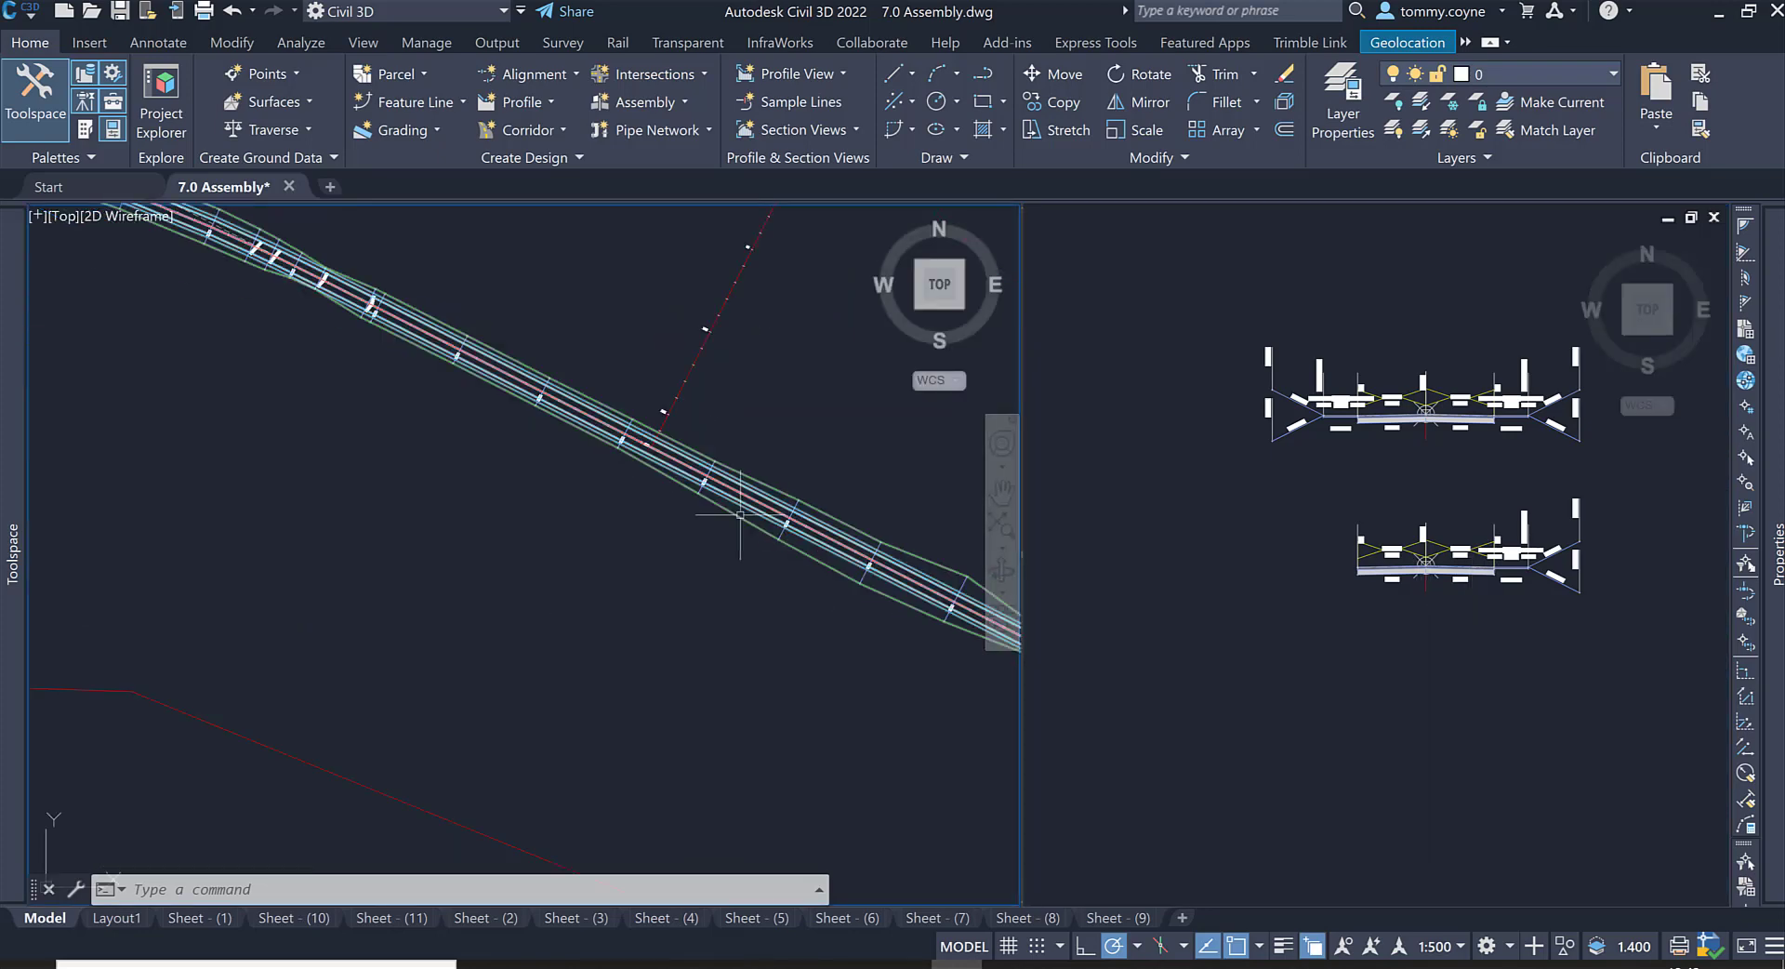
key(Escape)
click(769, 487)
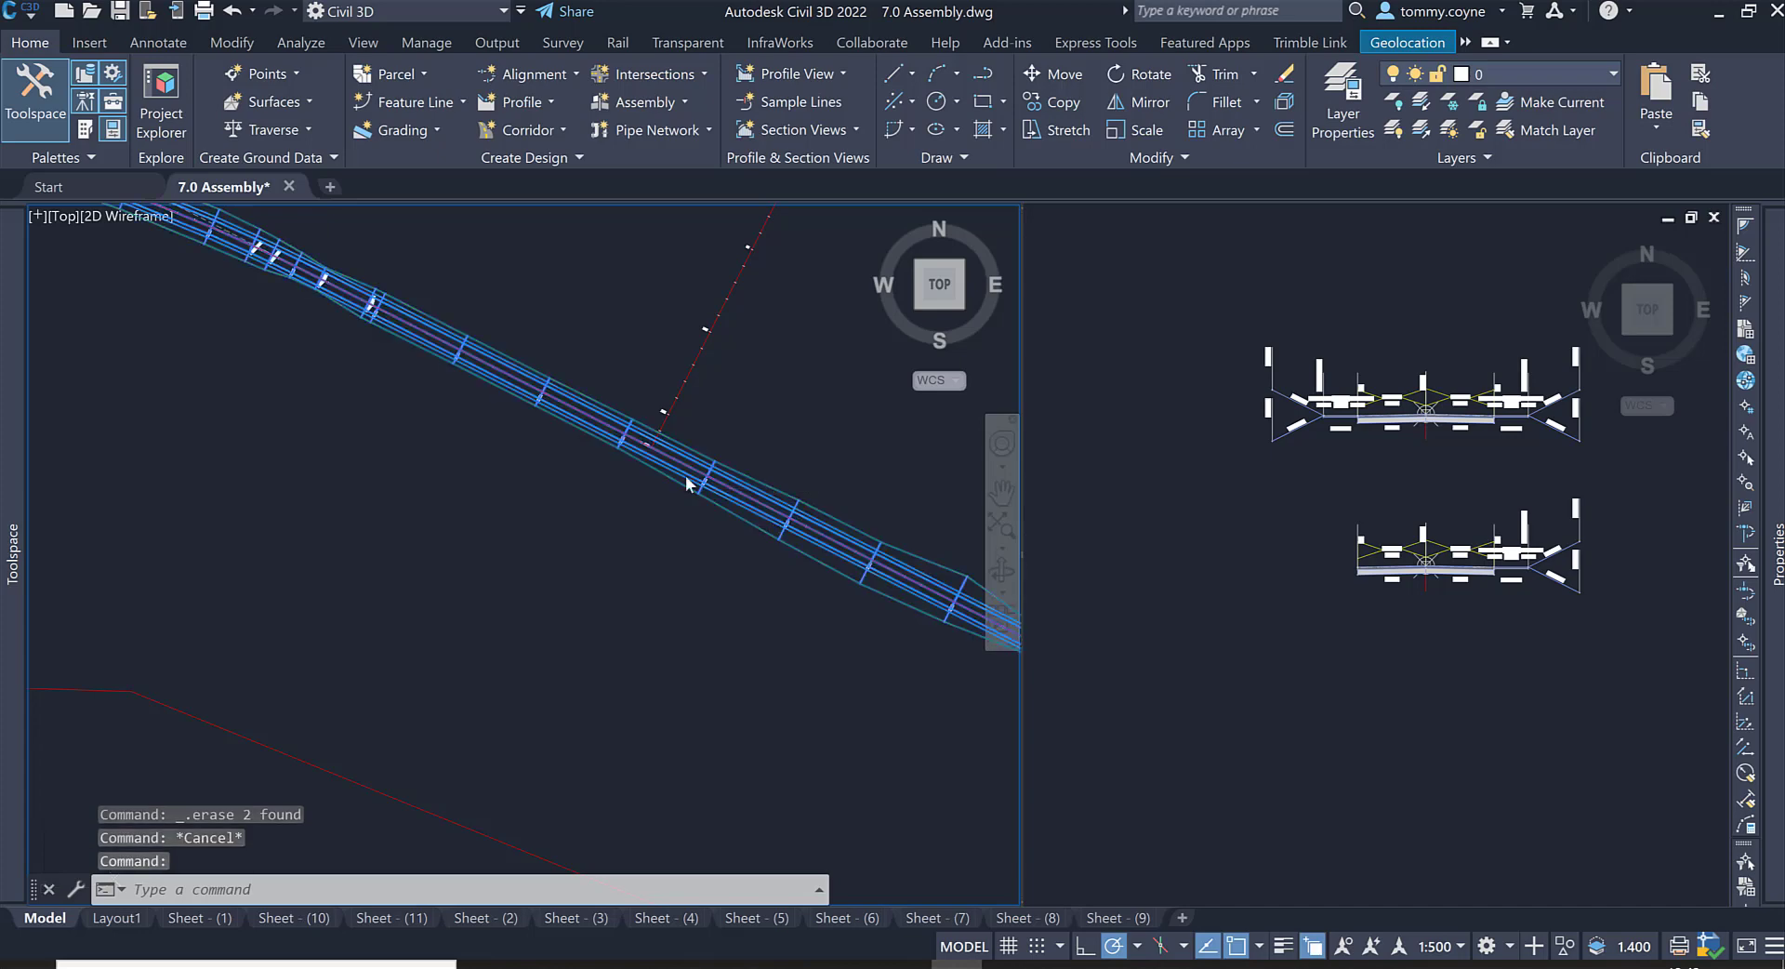
scroll(697, 478, down, 5)
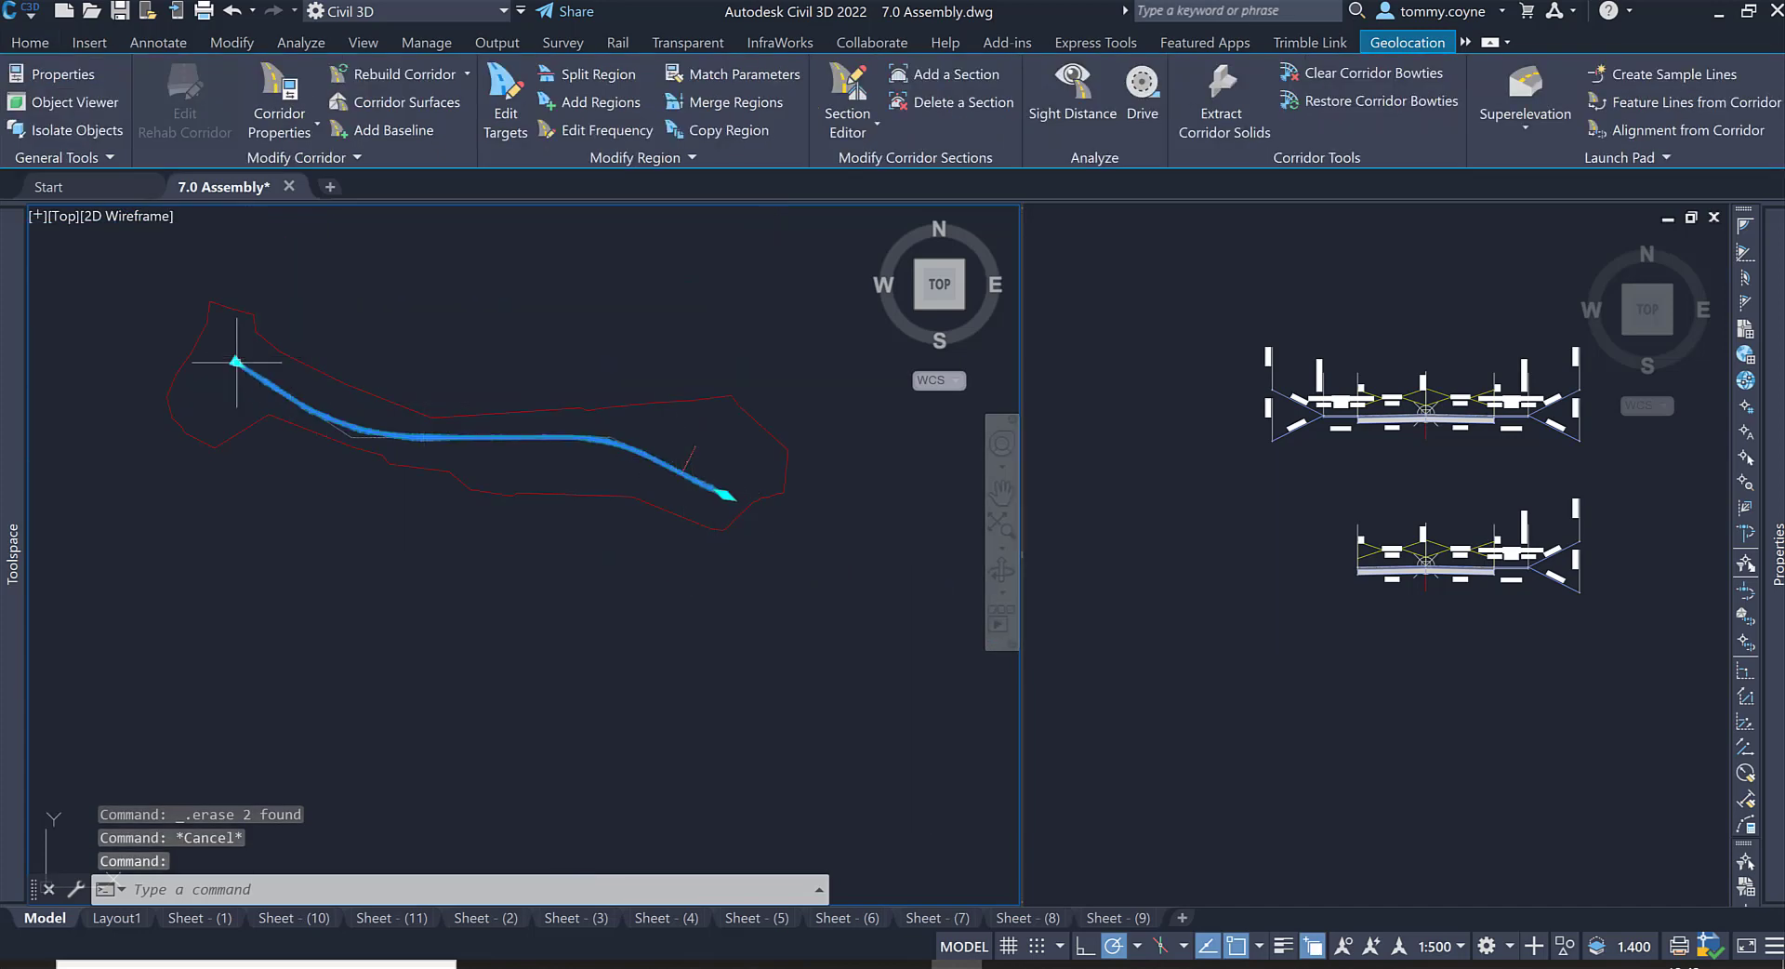
scroll(629, 477, up, 3)
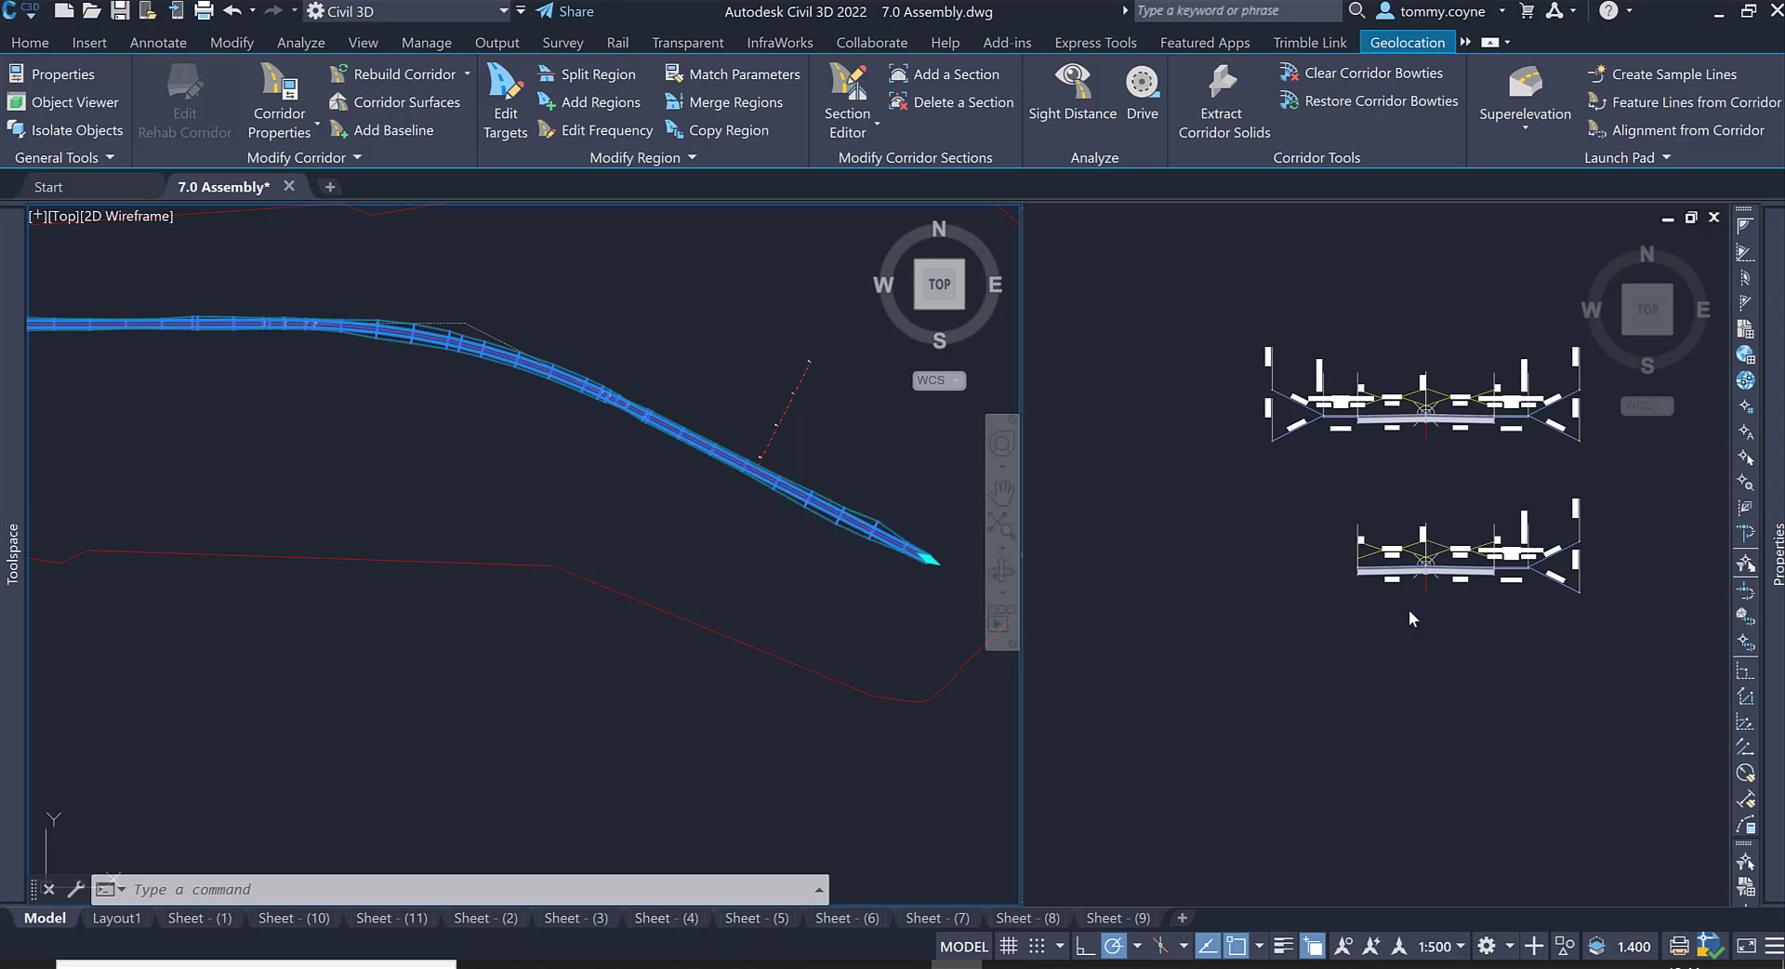
key(Escape)
scroll(861, 493, up, 6)
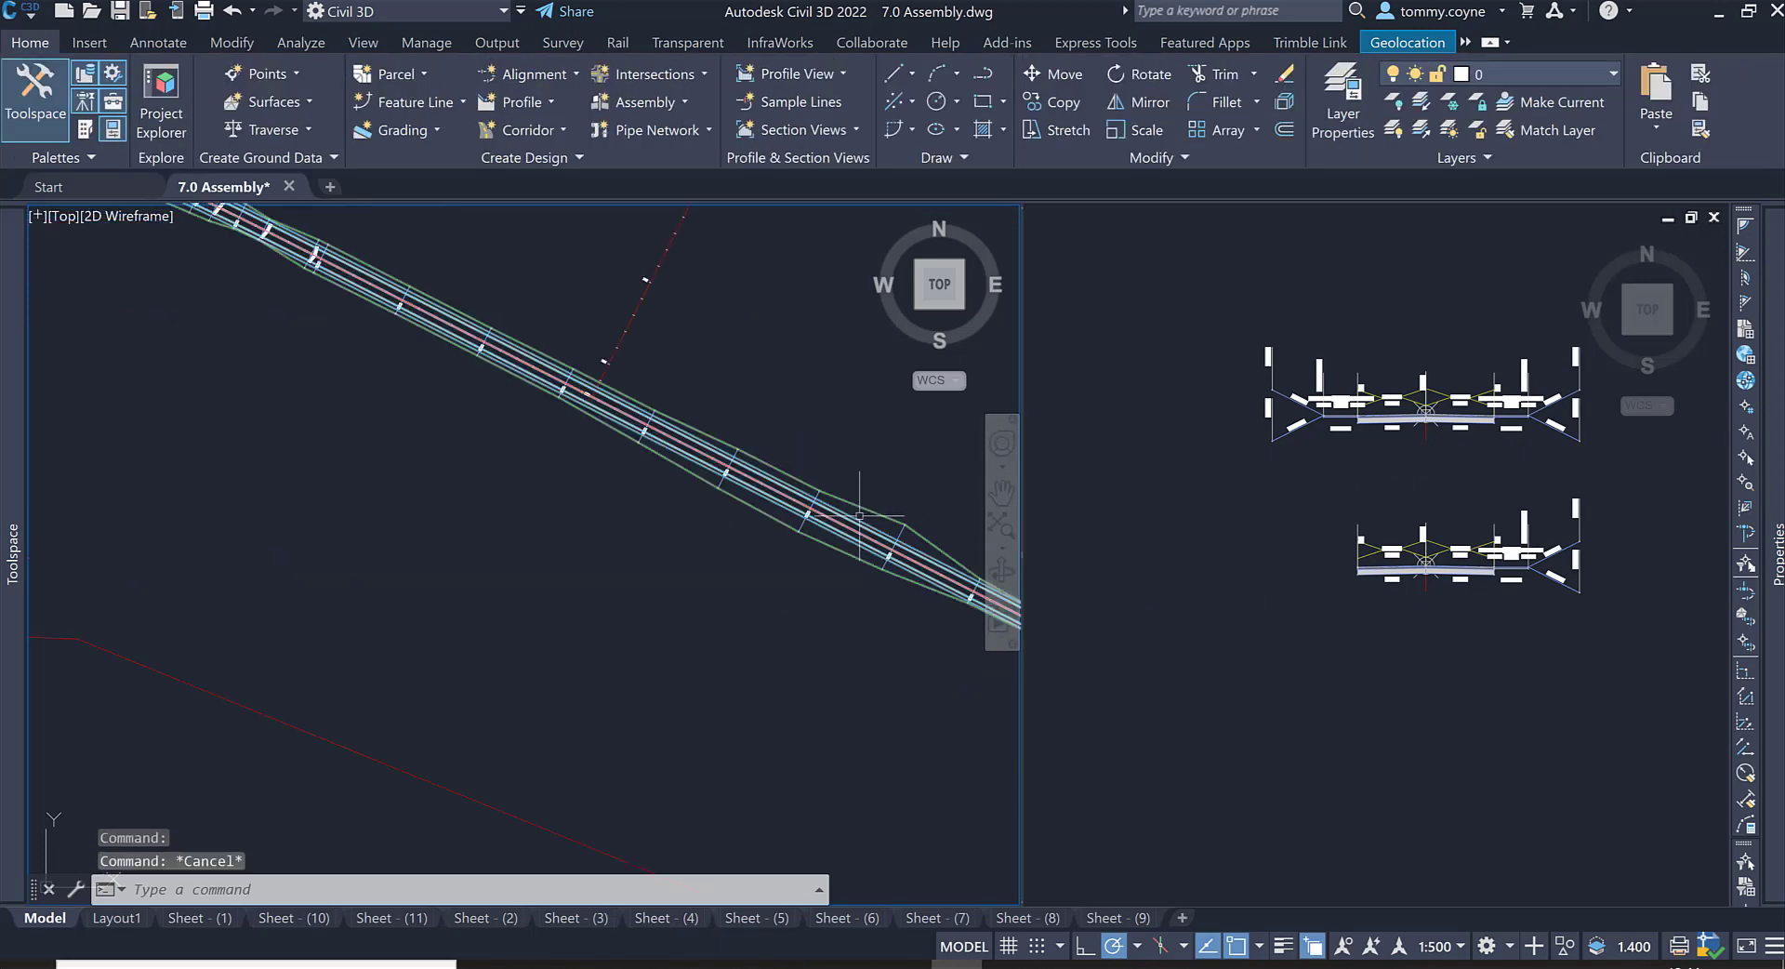
Step: Split the Road 1 corridor region at about station 2630, just before the side road junction
click(857, 489)
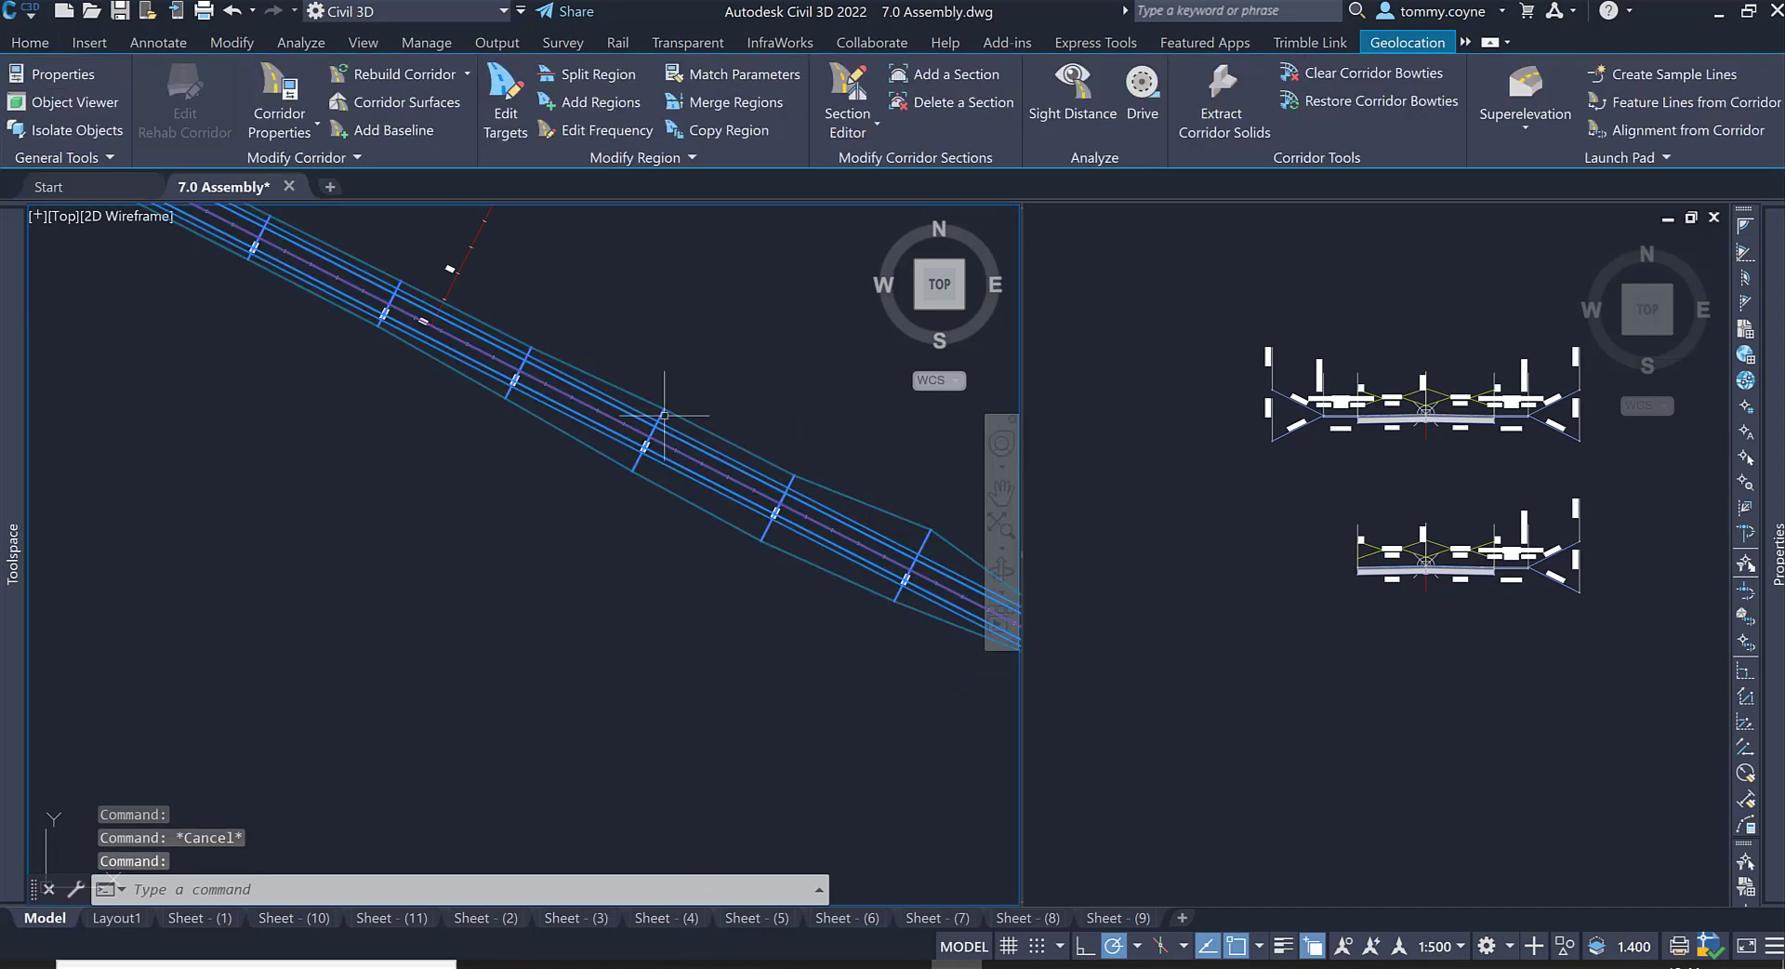
click(609, 82)
middle_drag(493, 394, 564, 527)
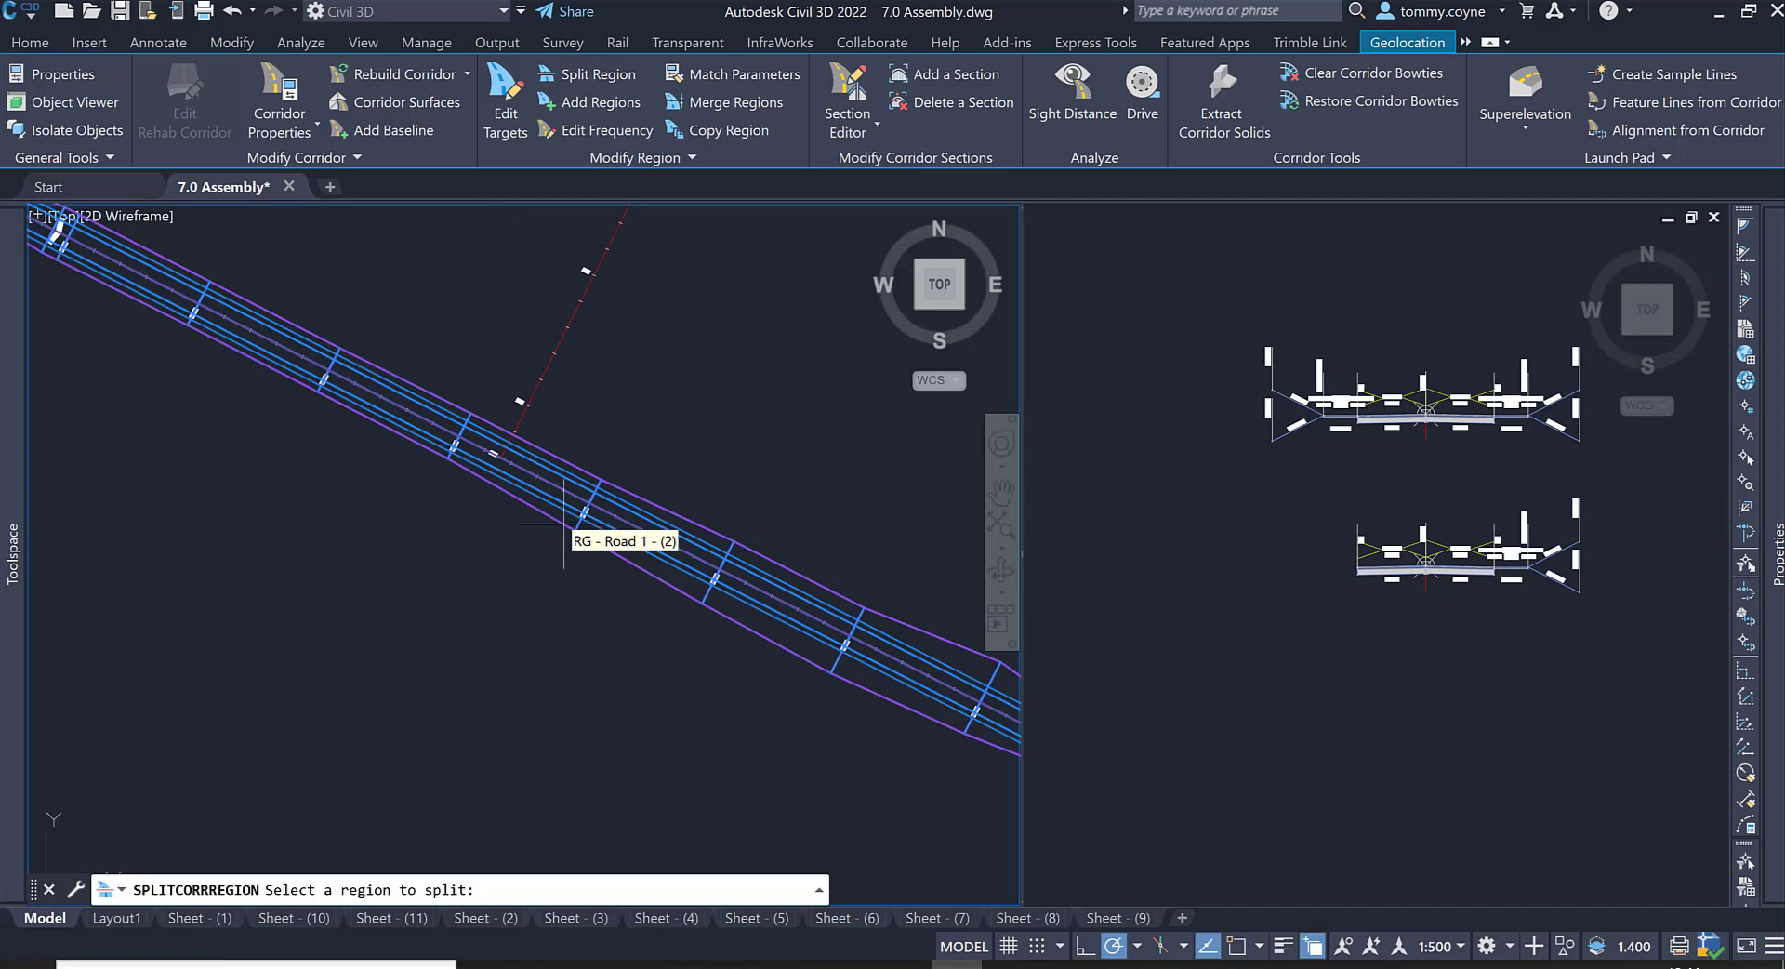
scroll(572, 522, up, 2)
click(424, 420)
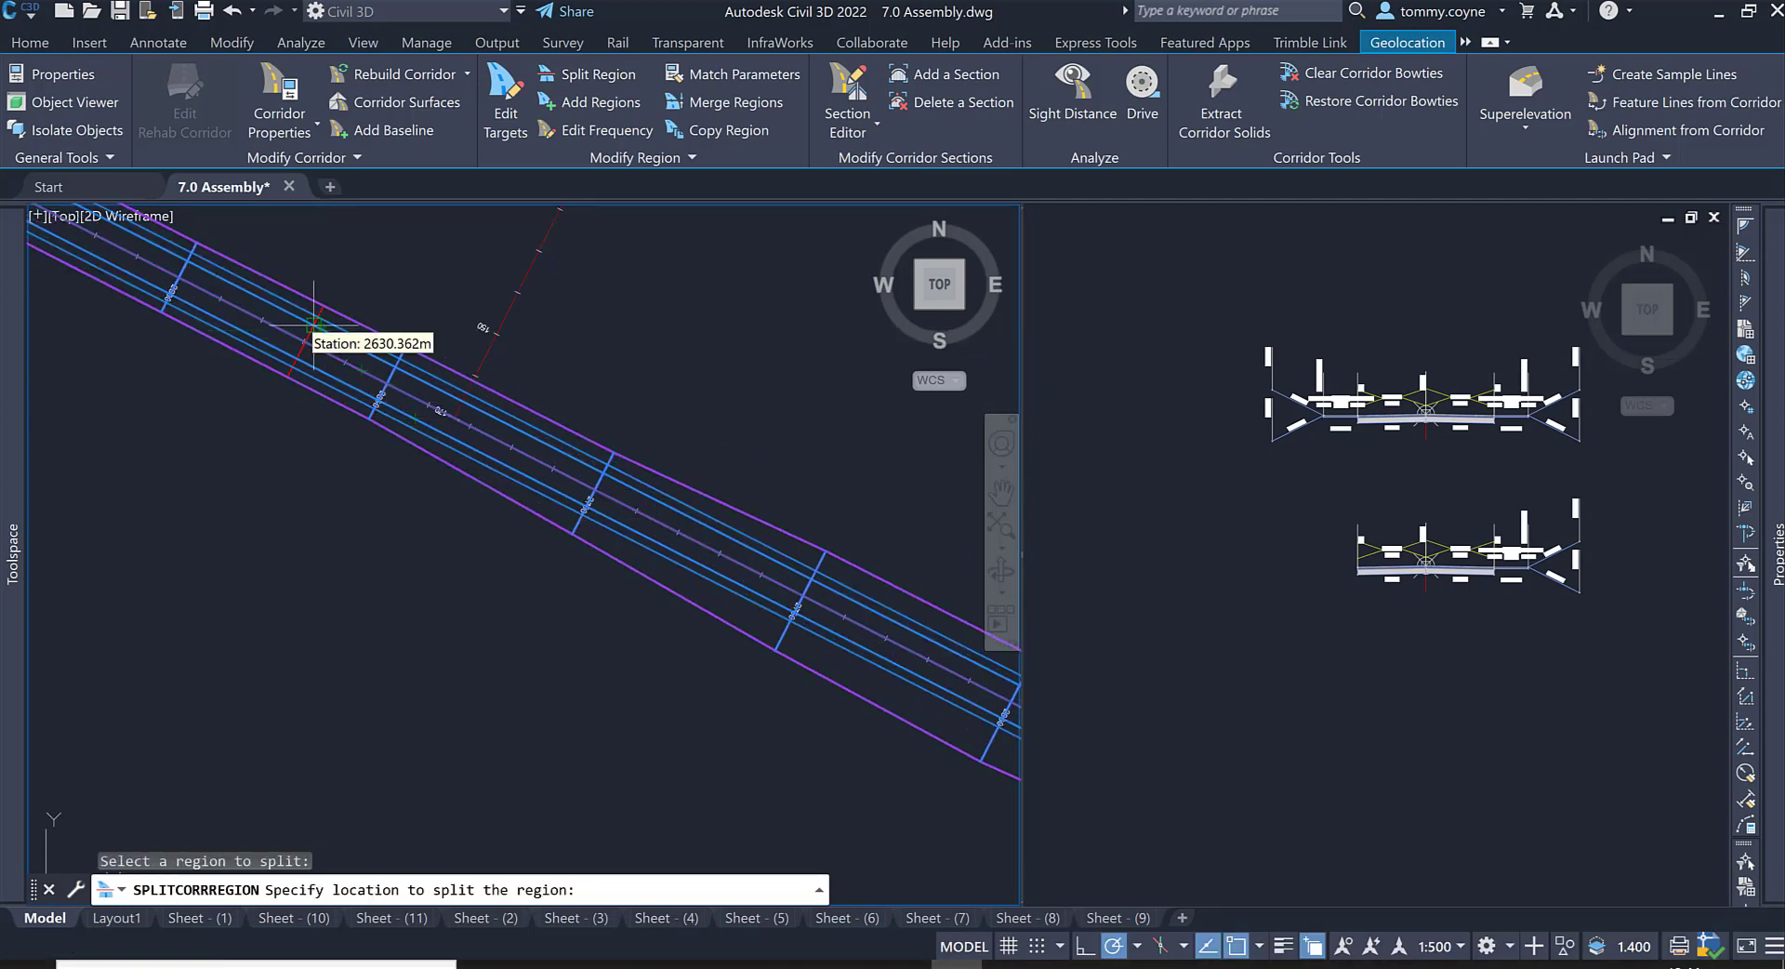
click(310, 322)
scroll(310, 323, down, 2)
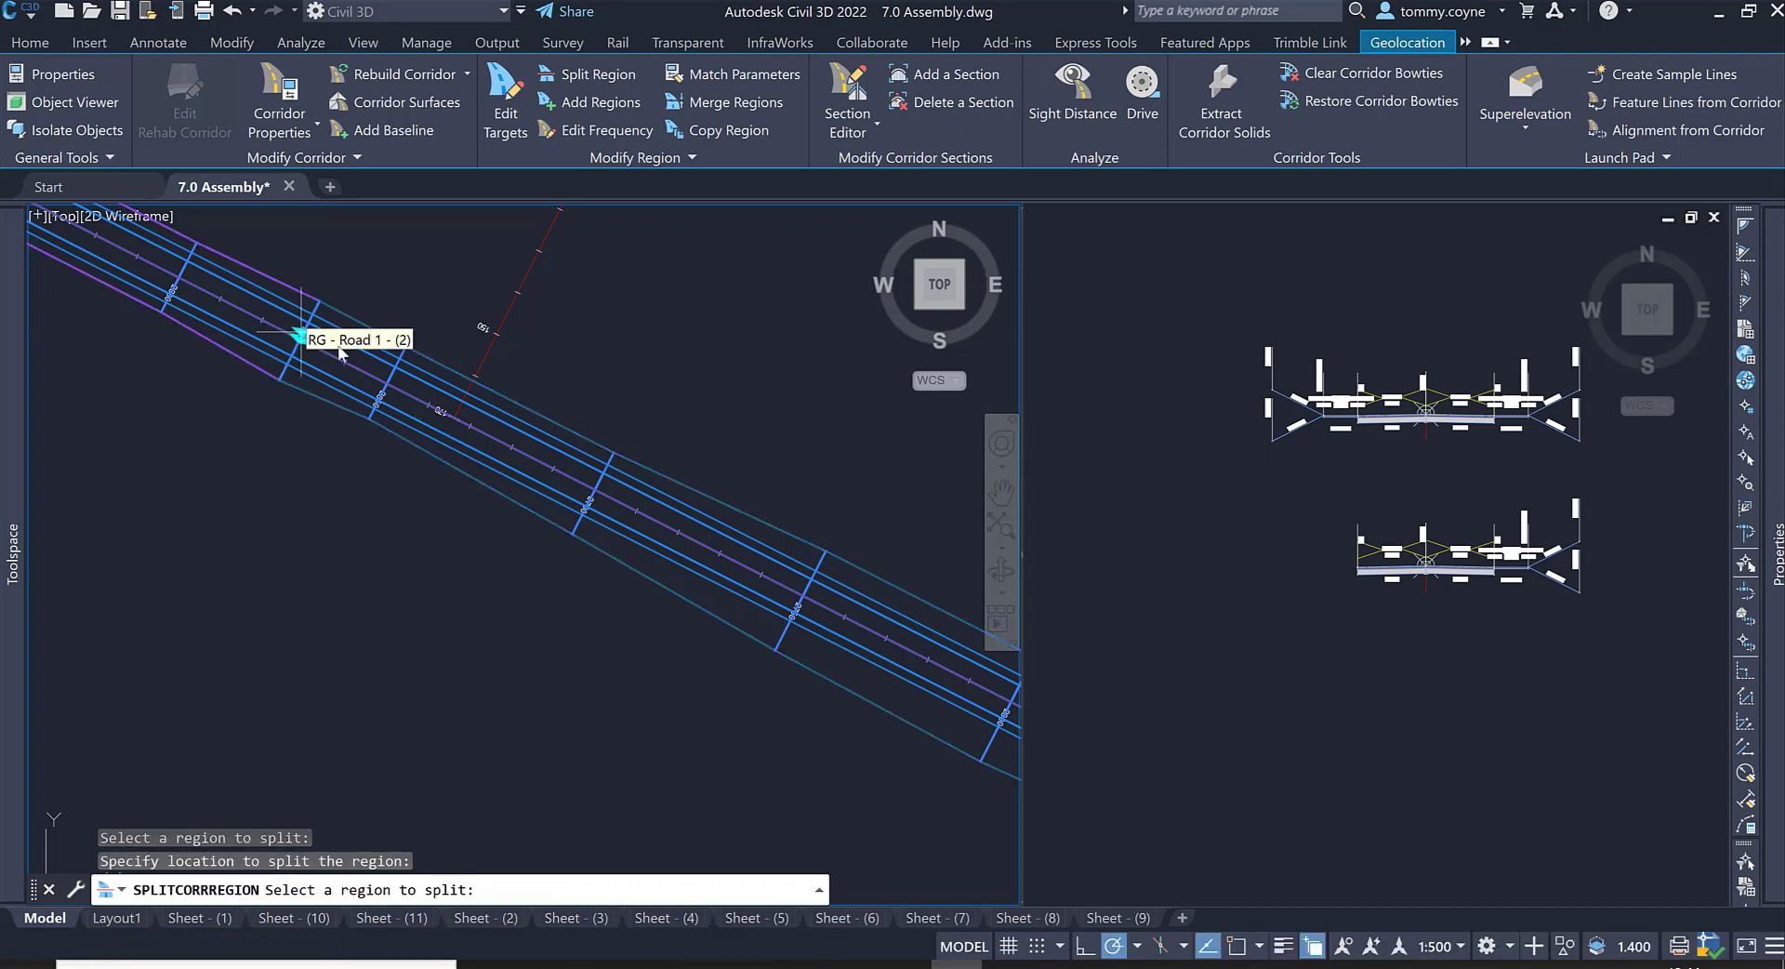
Step: Split the corridor region again beyond the side road junction, just past chainage 2700
click(615, 511)
scroll(595, 401, up, 2)
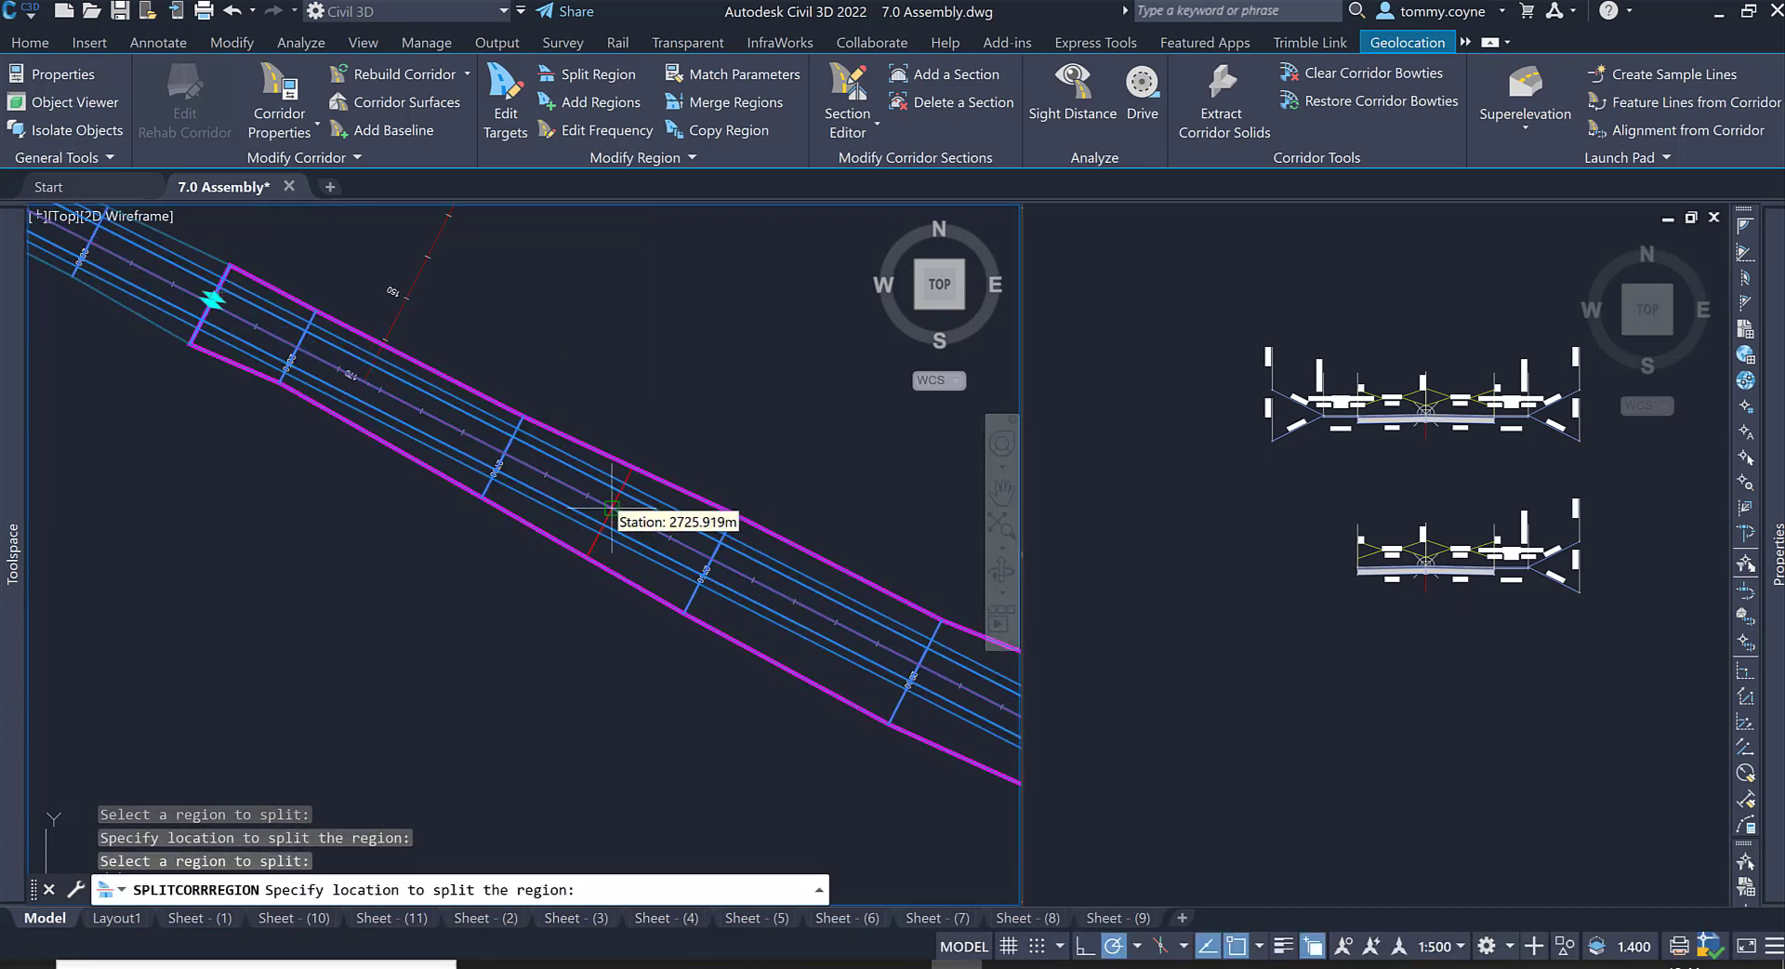
click(527, 464)
key(Escape)
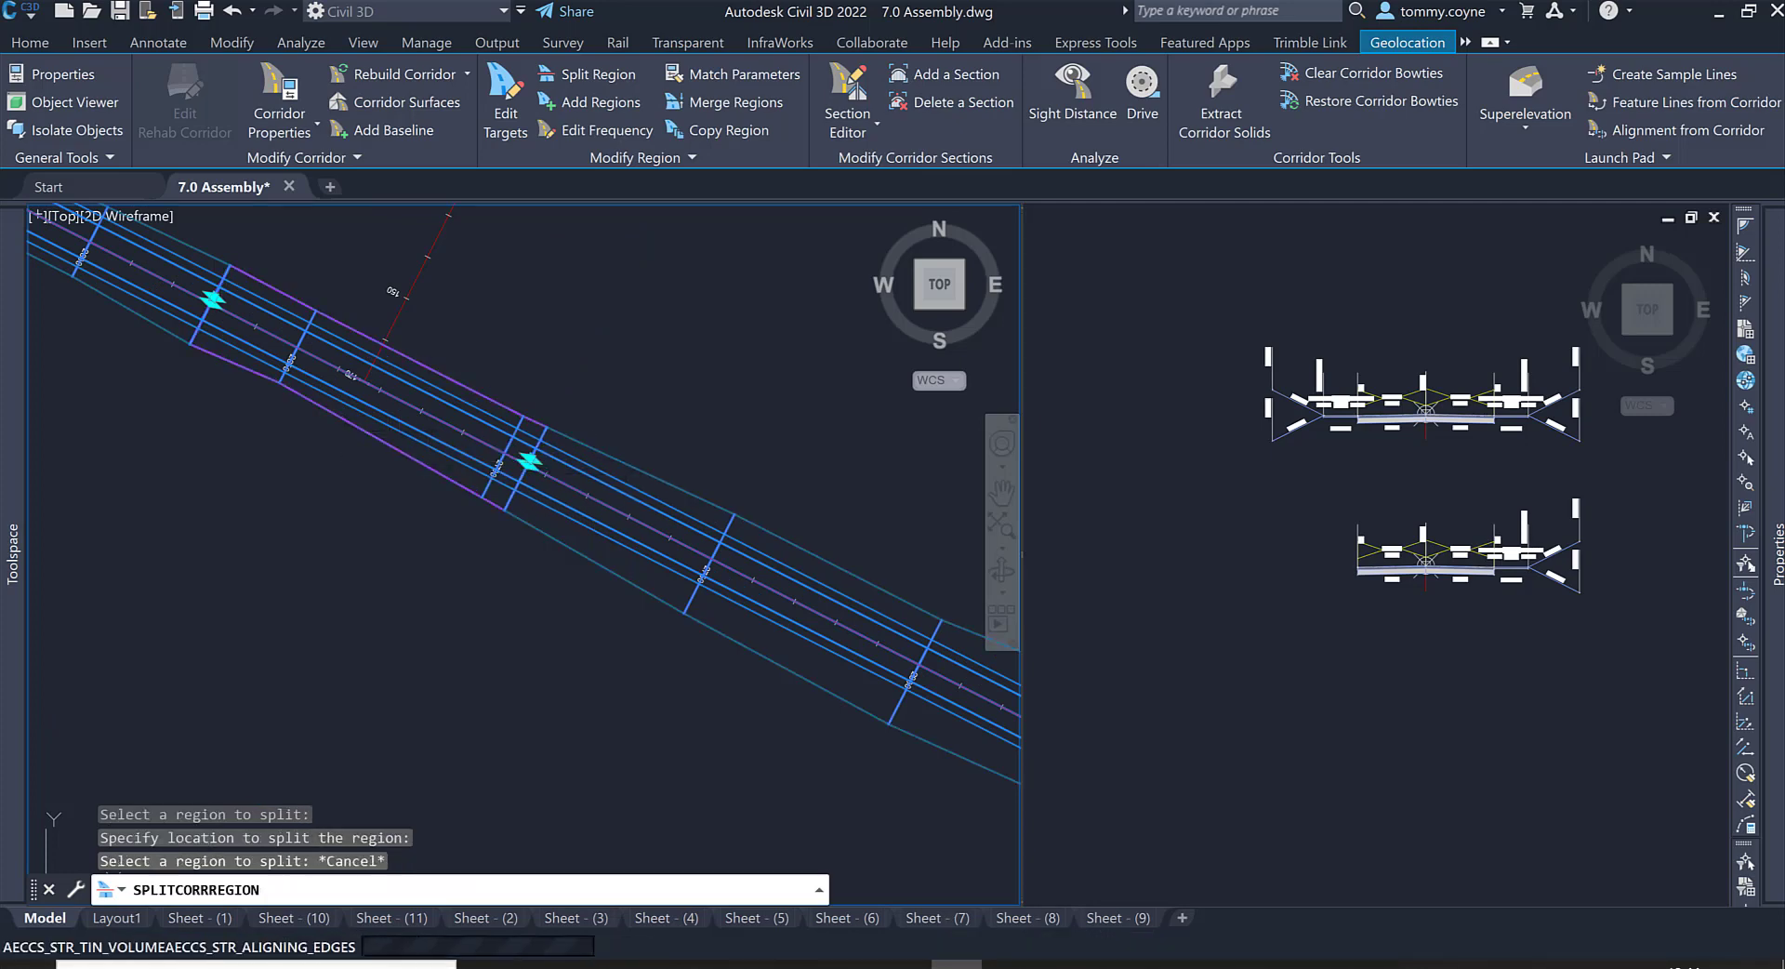
Step: Open the Road 1 corridor's properties and highlight each region in the drawing to identify the one at the side road junction
scroll(548, 488, down, 8)
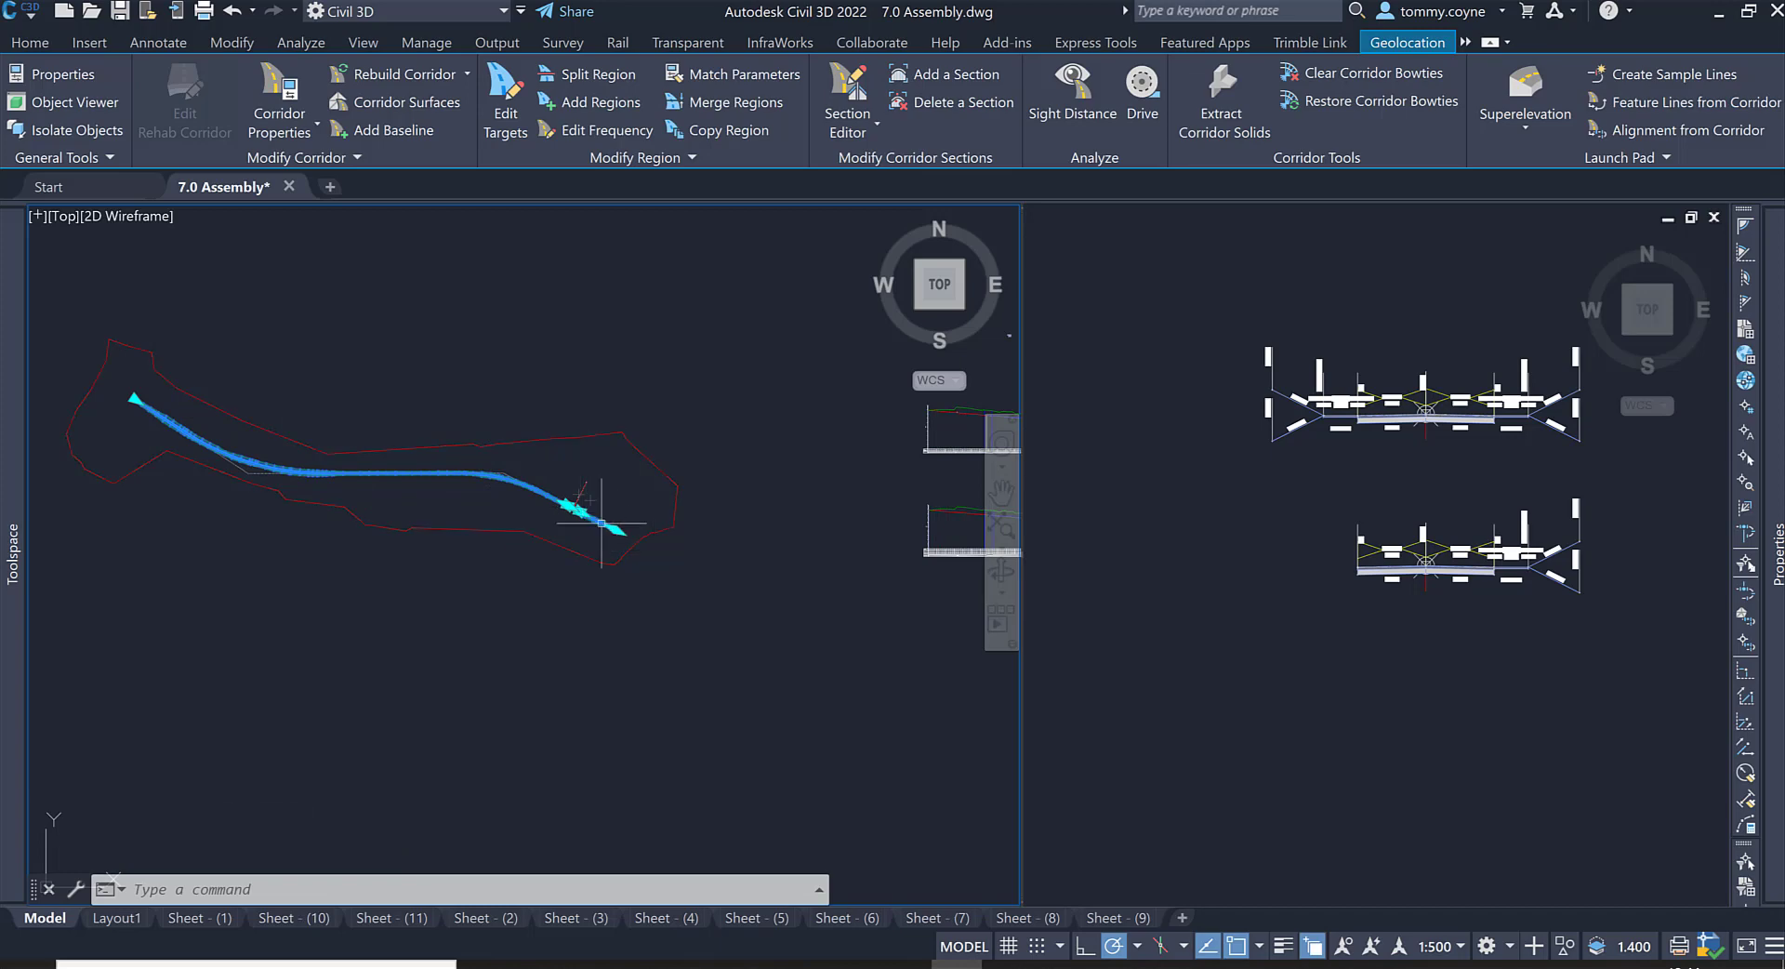
scroll(546, 494, up, 2)
middle_drag(499, 523, 590, 595)
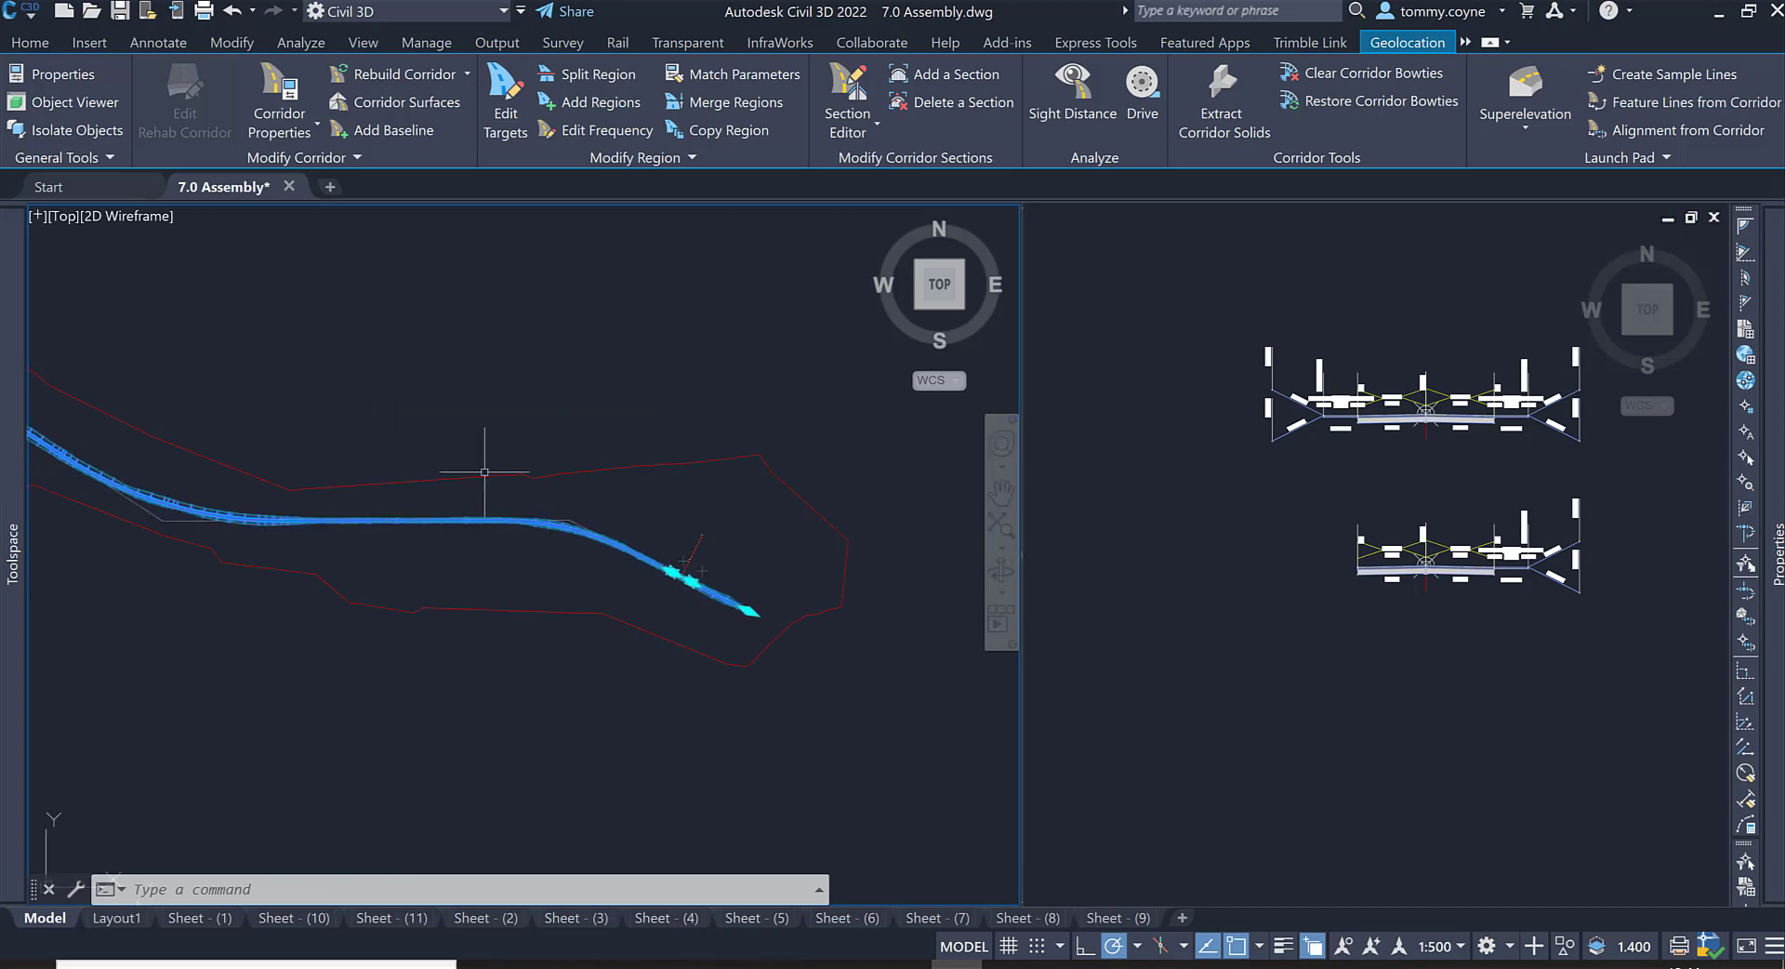
click(275, 88)
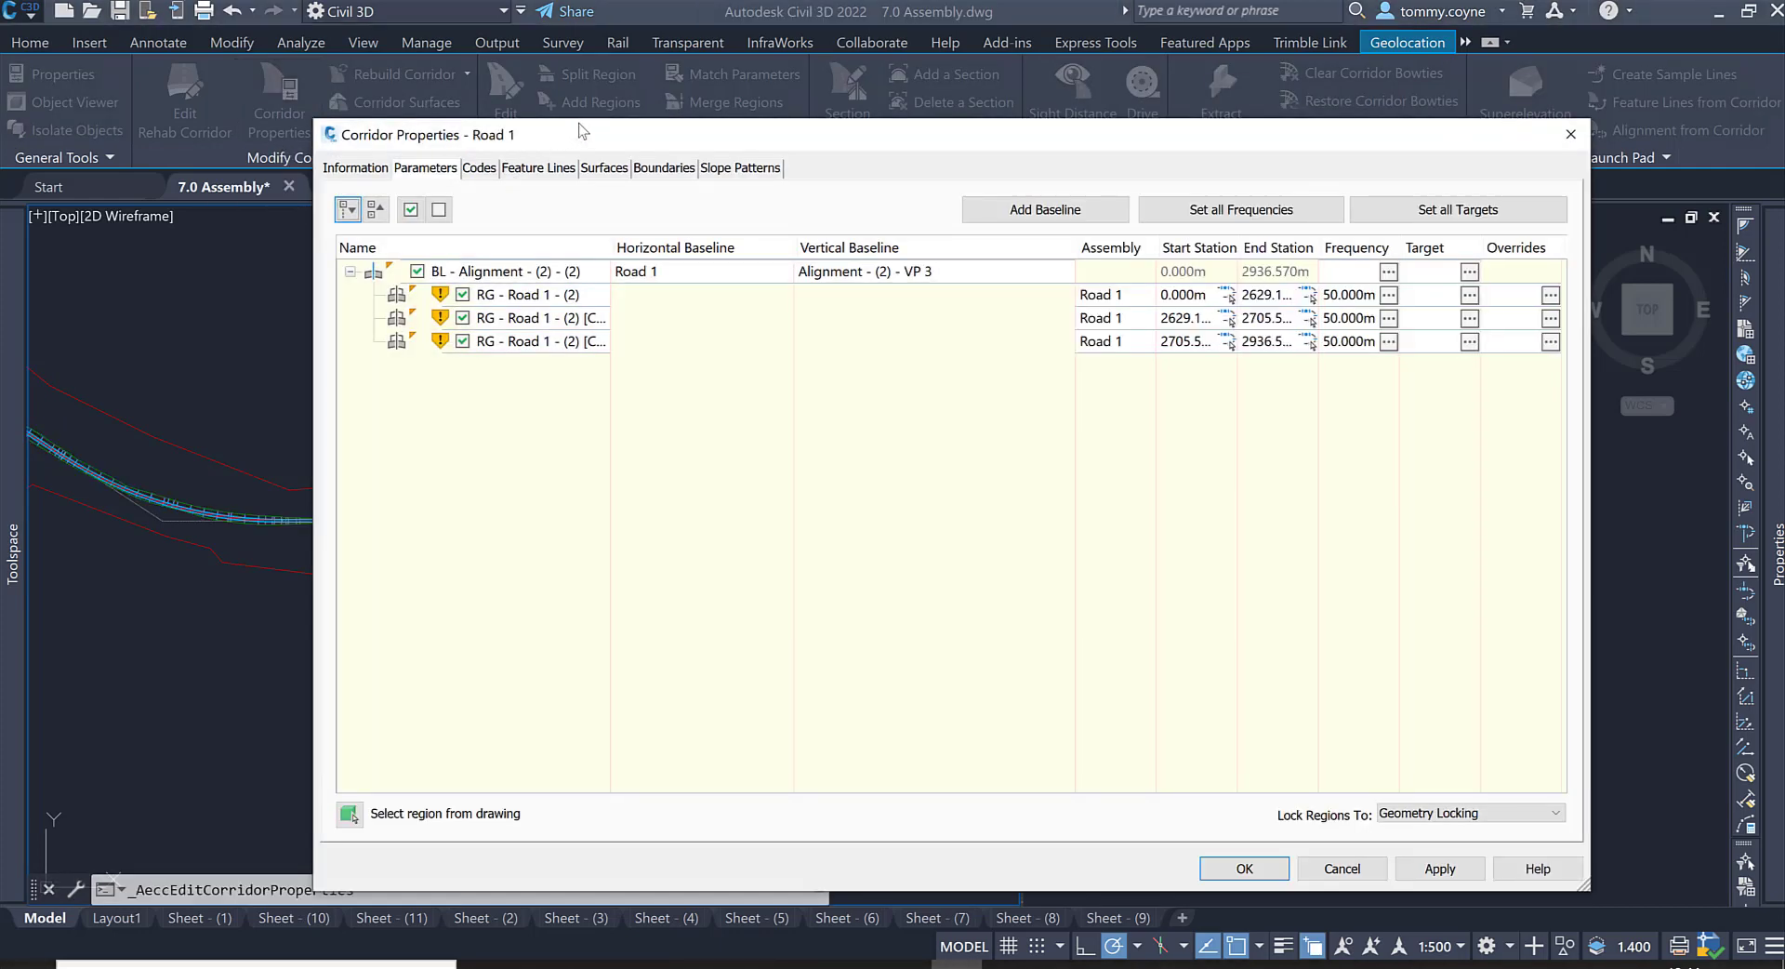
drag(578, 128, 1045, 149)
click(1039, 318)
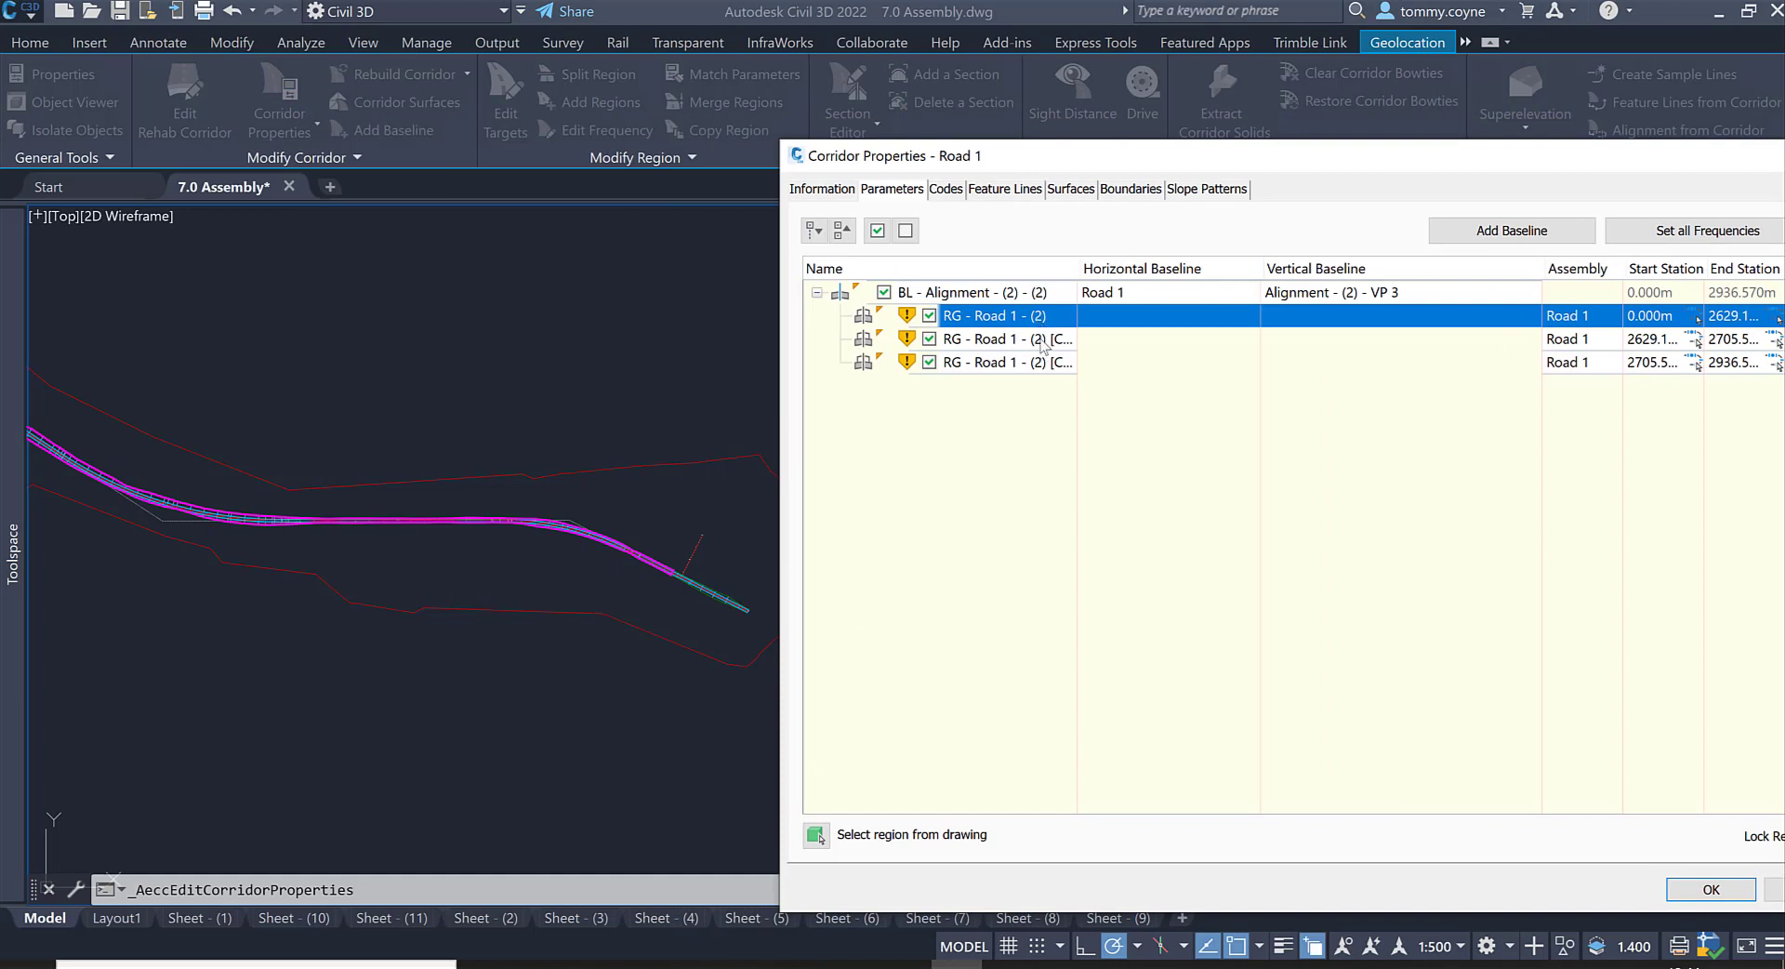
click(1041, 343)
click(1030, 366)
click(1026, 337)
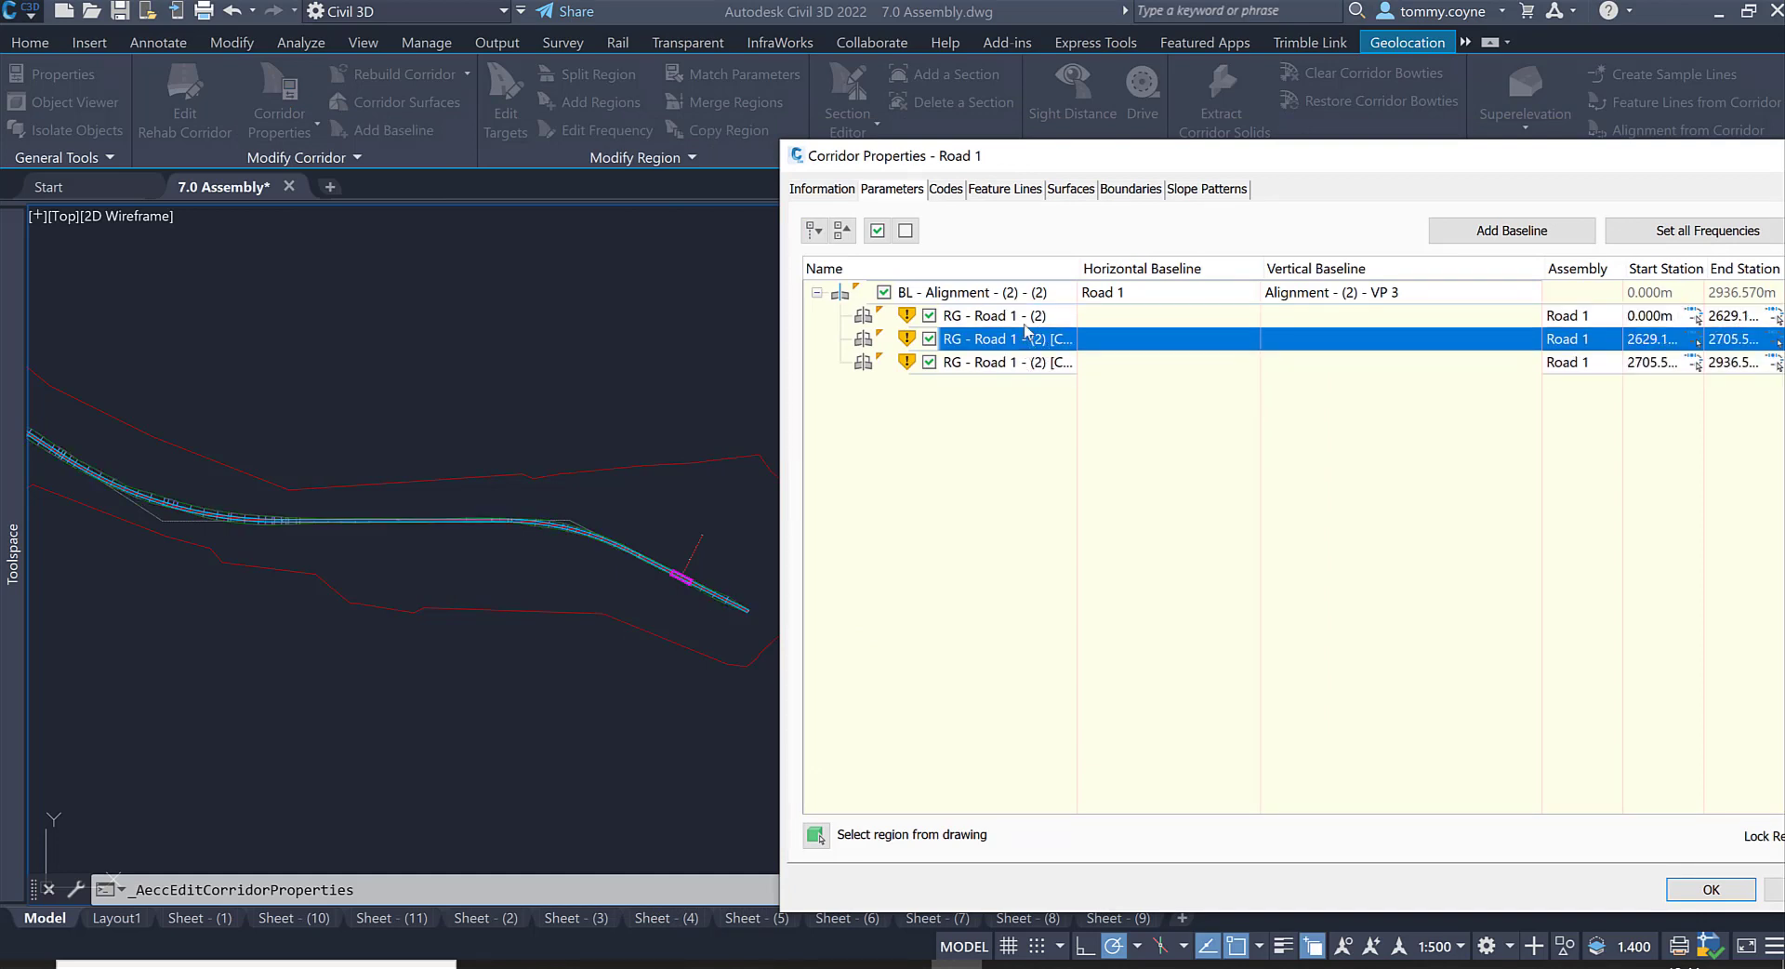
click(1023, 318)
click(1015, 342)
click(1014, 364)
click(1014, 338)
drag(1035, 172, 440, 655)
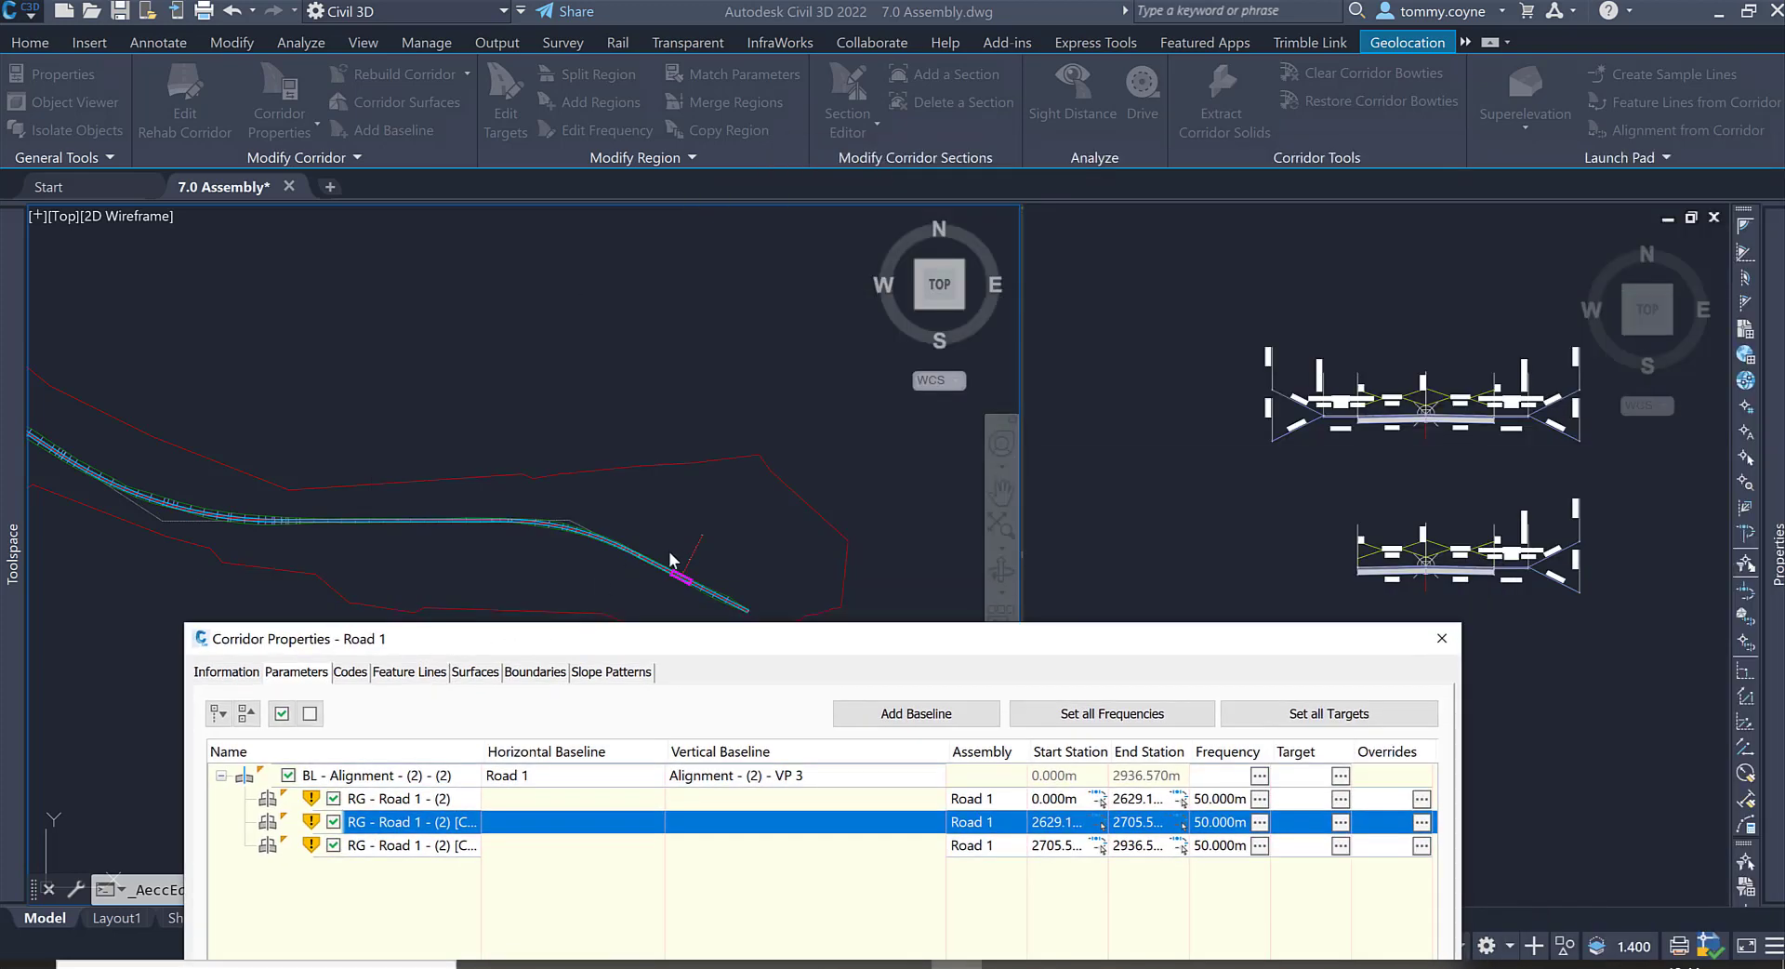
drag(686, 648, 1294, 384)
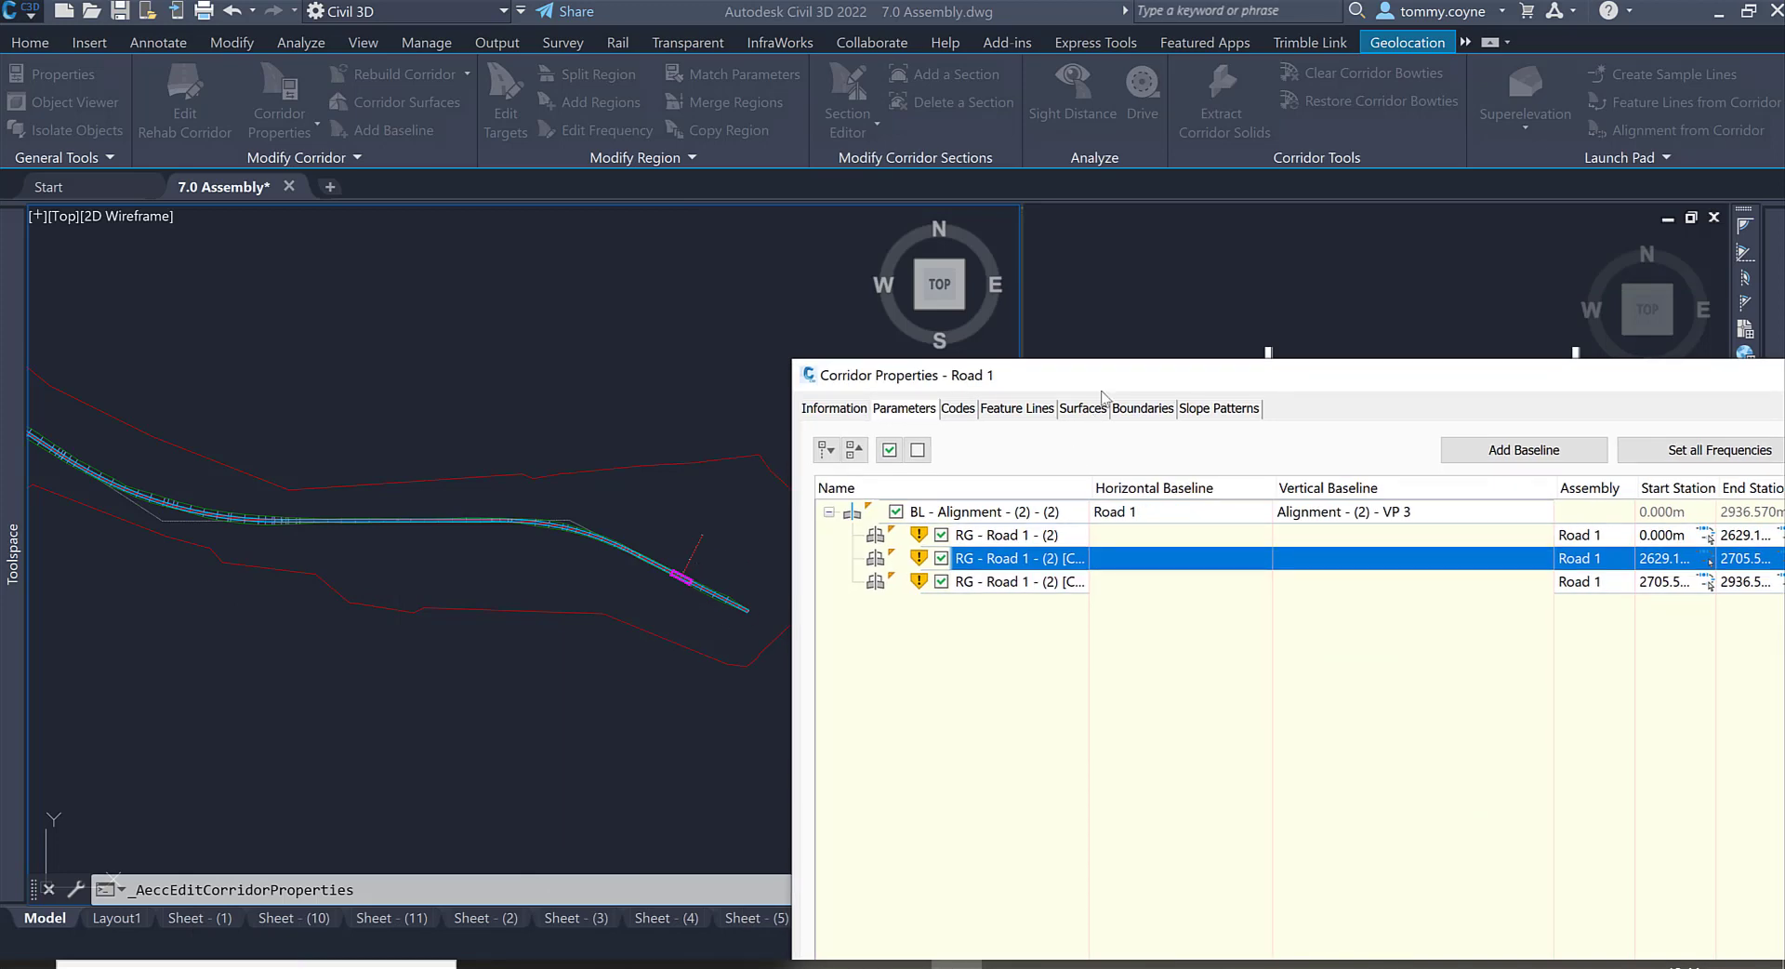
Step: Assign the Road 1 Junction assembly to the middle corridor region and rebuild the Road 1 corridor
drag(1101, 391, 448, 324)
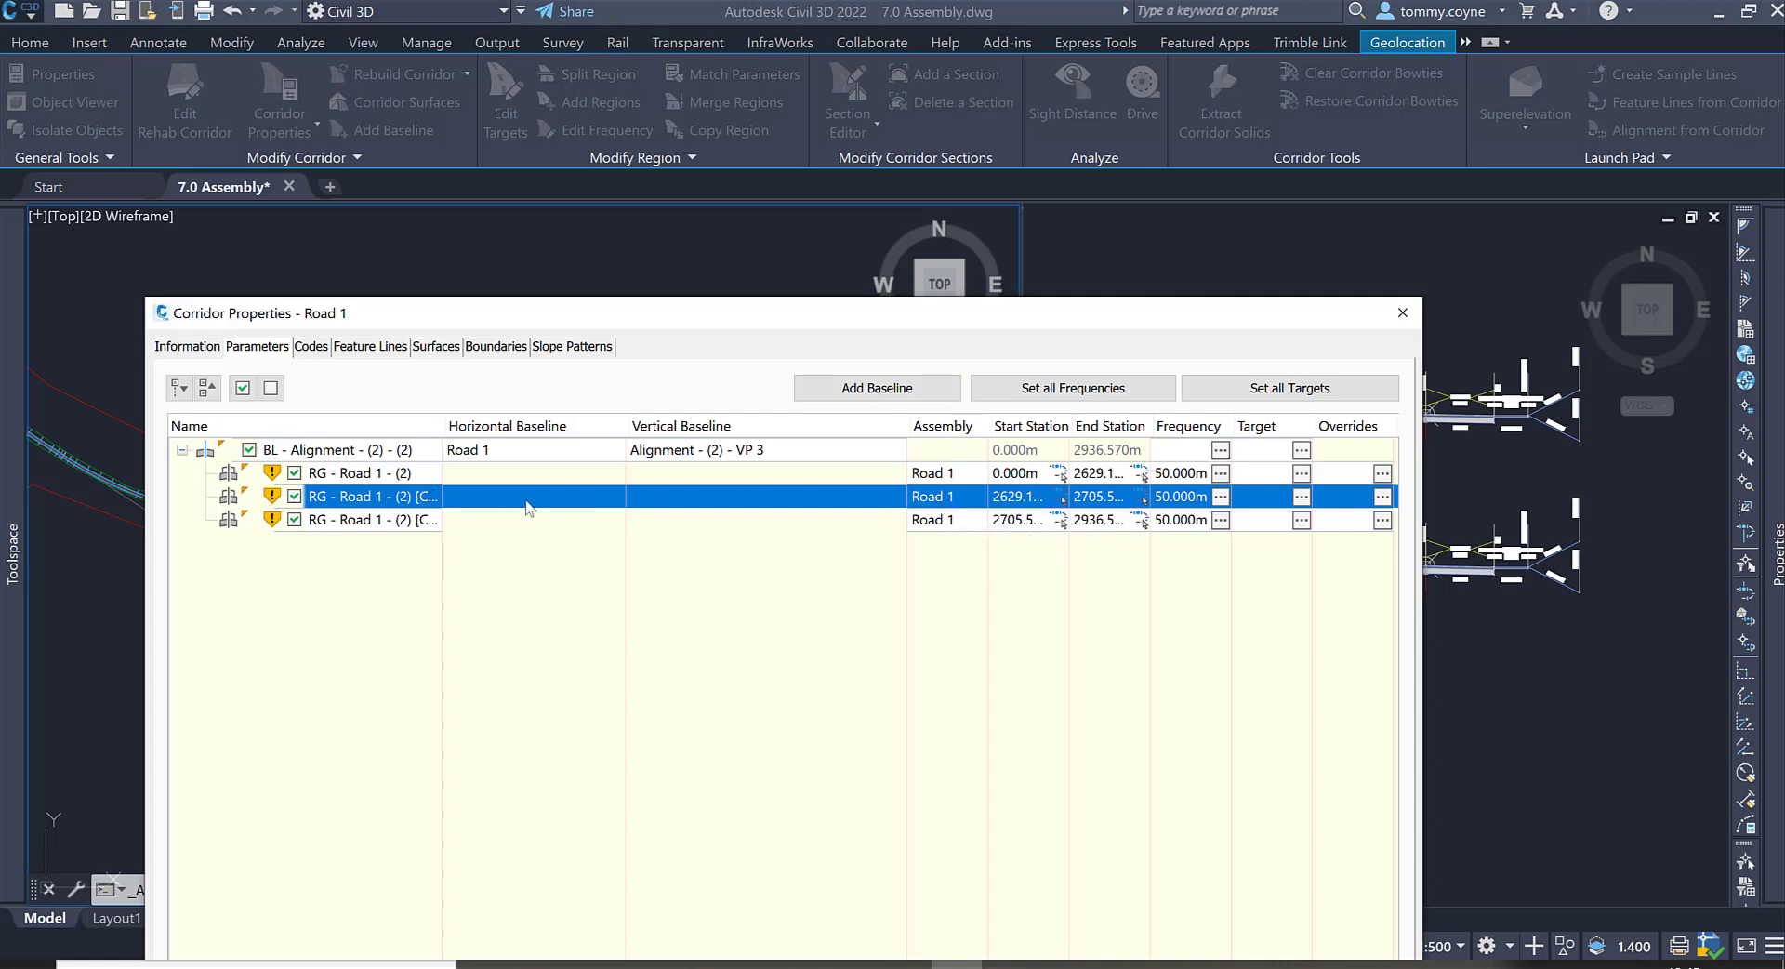
double_click(954, 509)
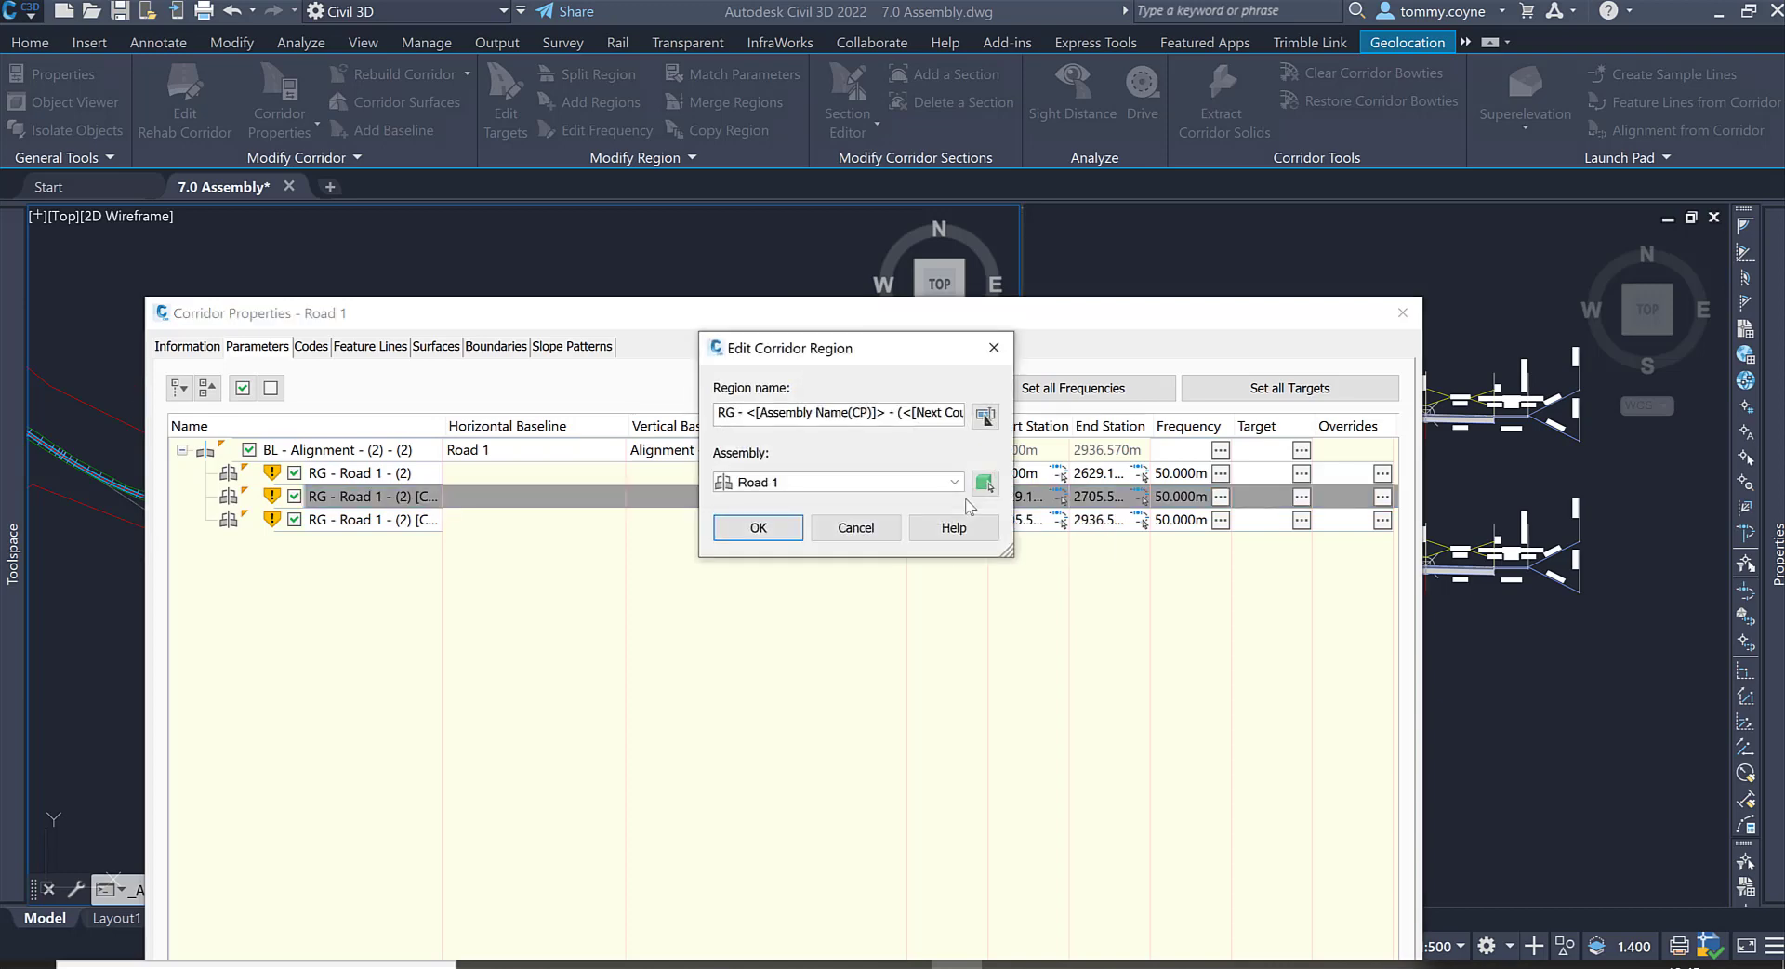
click(904, 483)
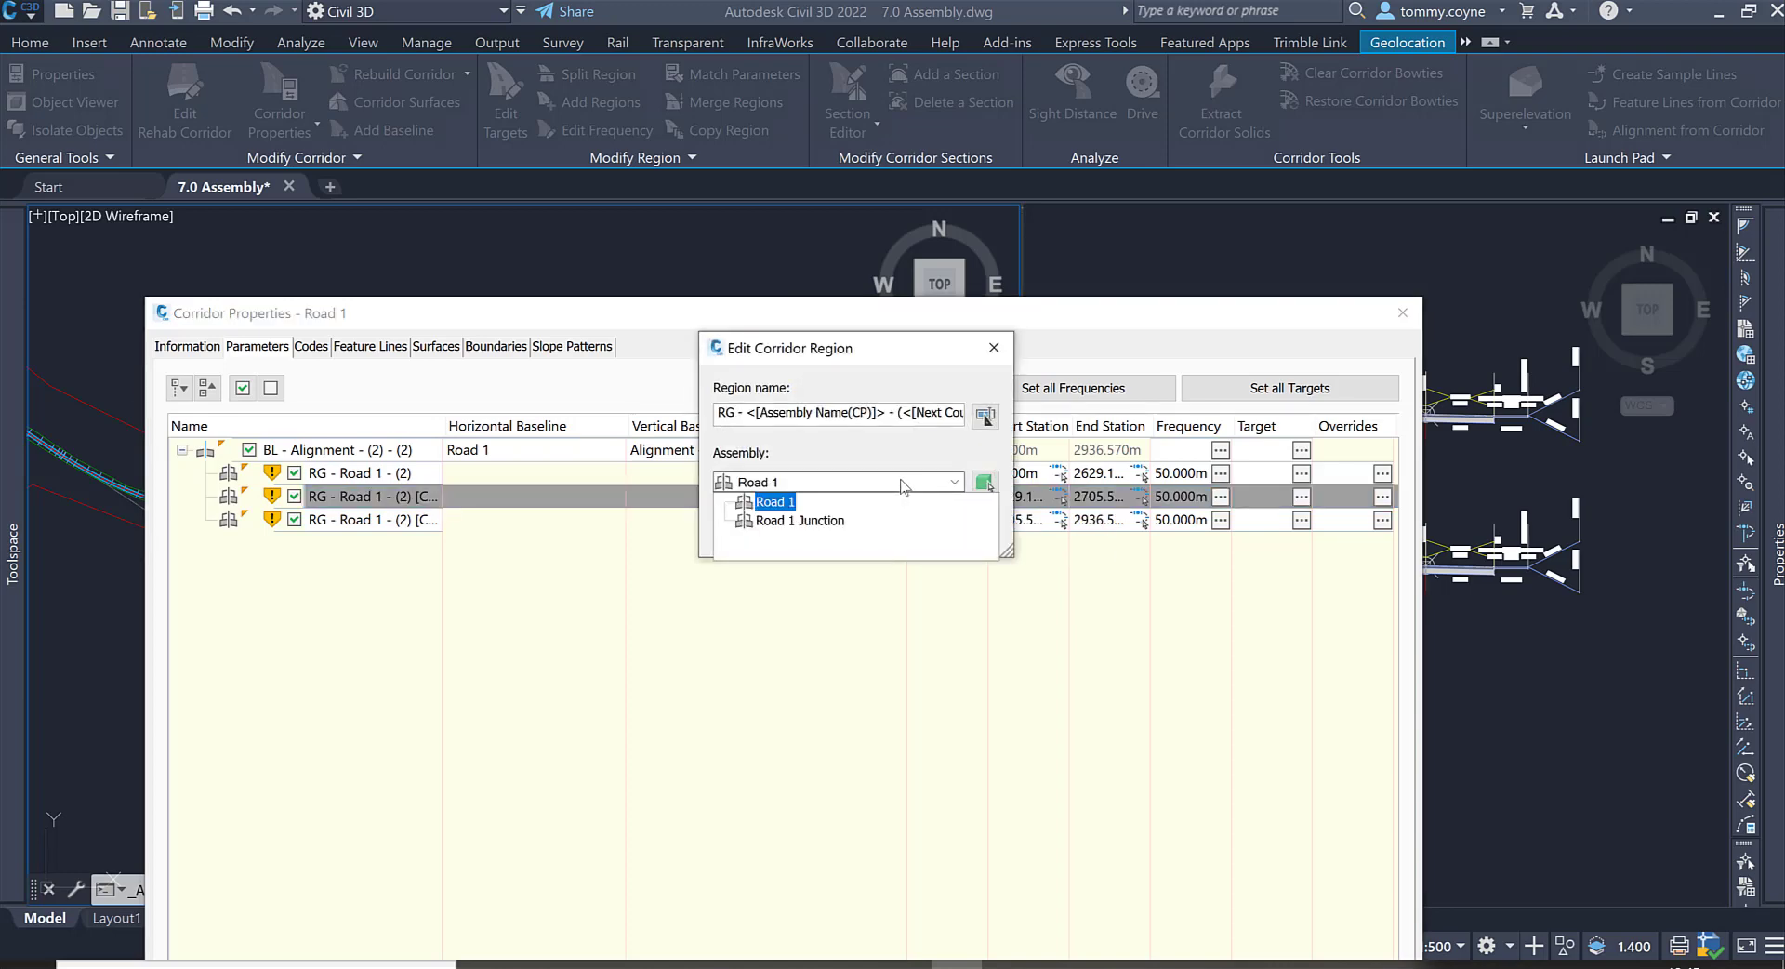
click(811, 519)
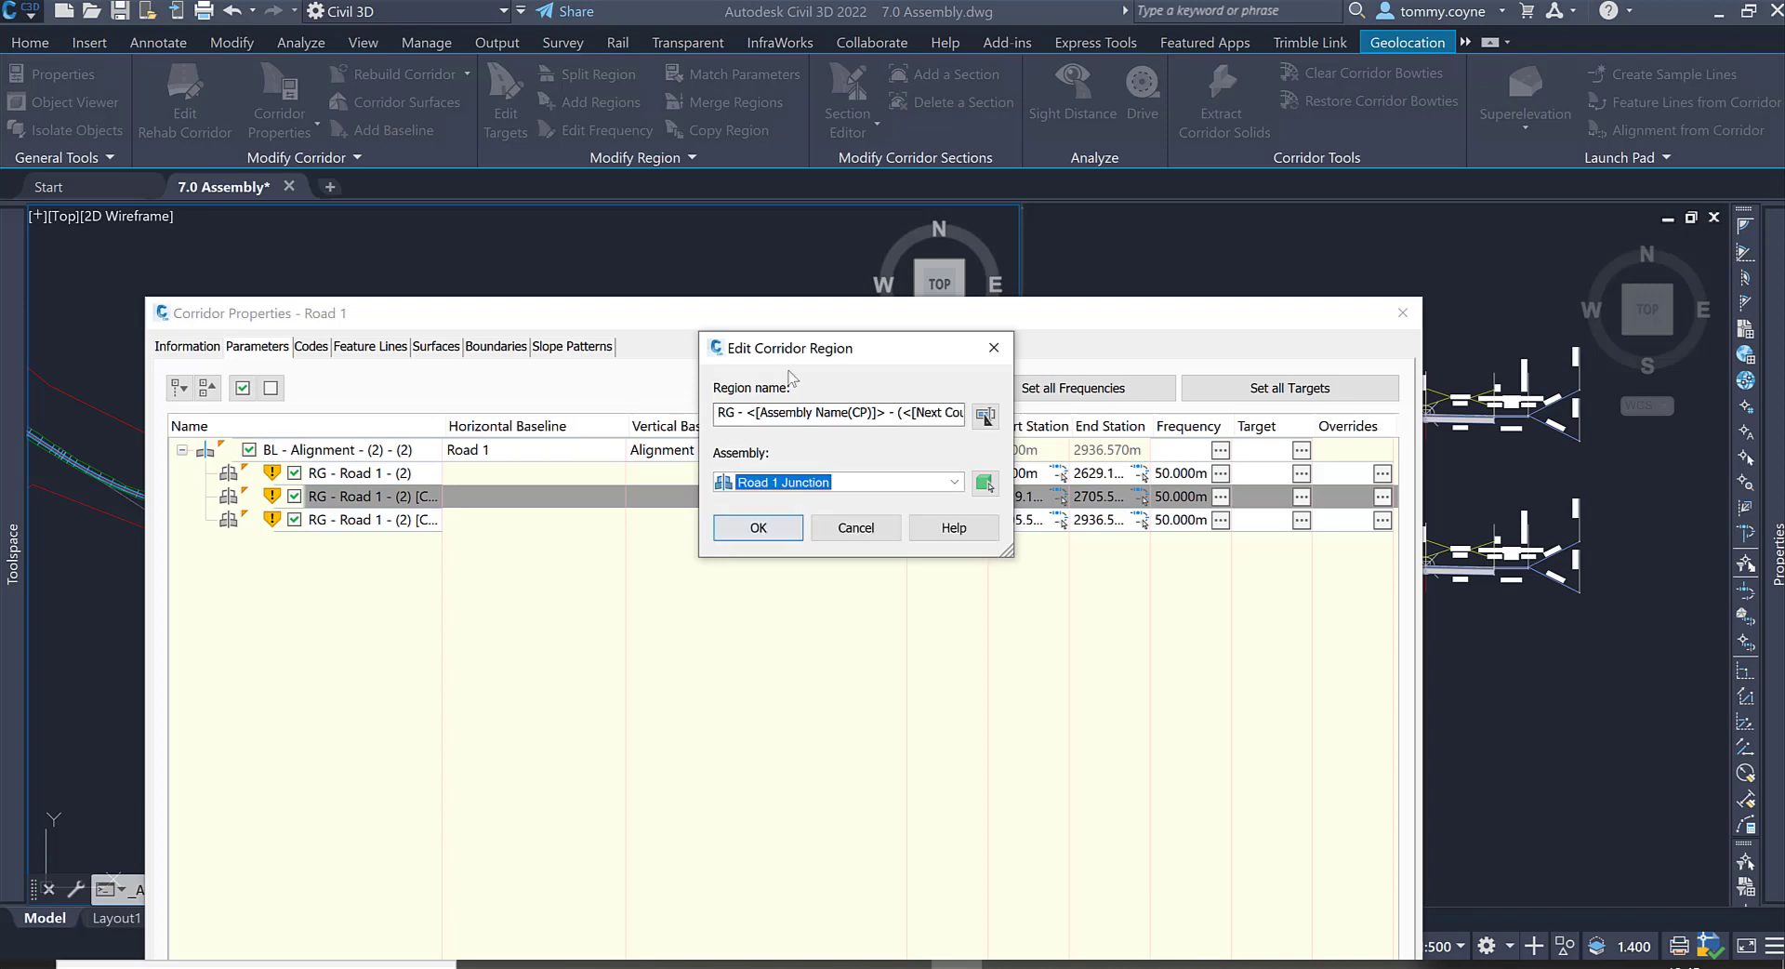
click(759, 526)
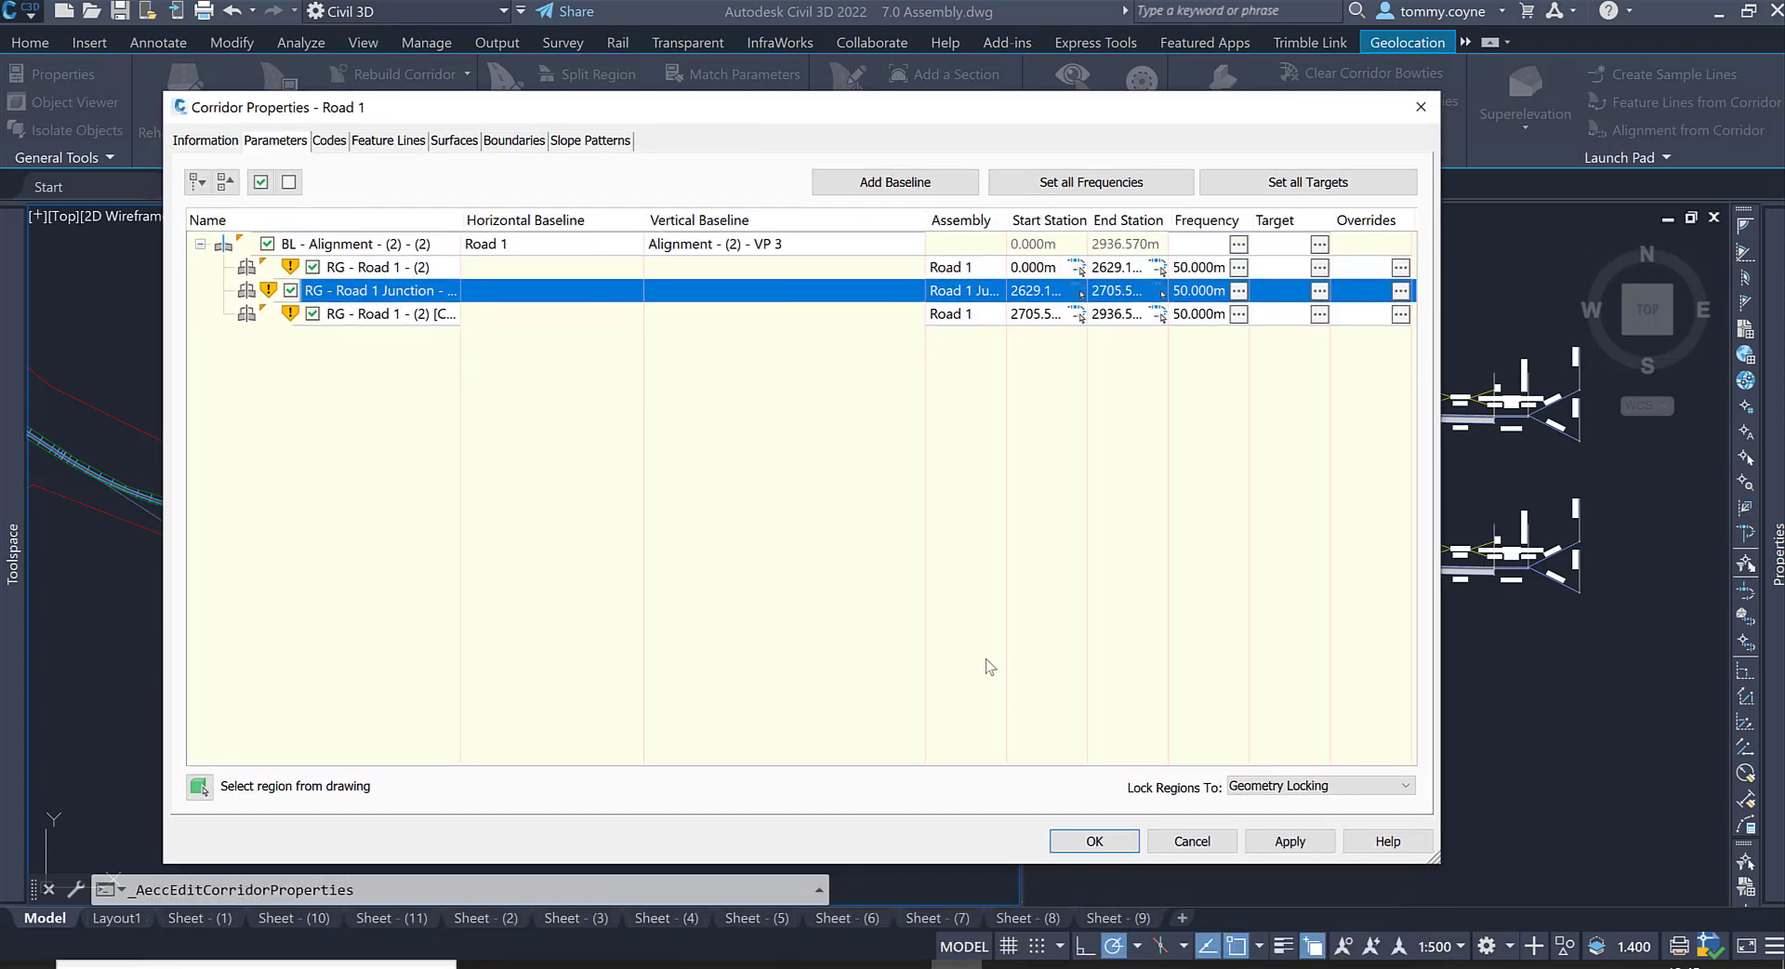
click(1088, 844)
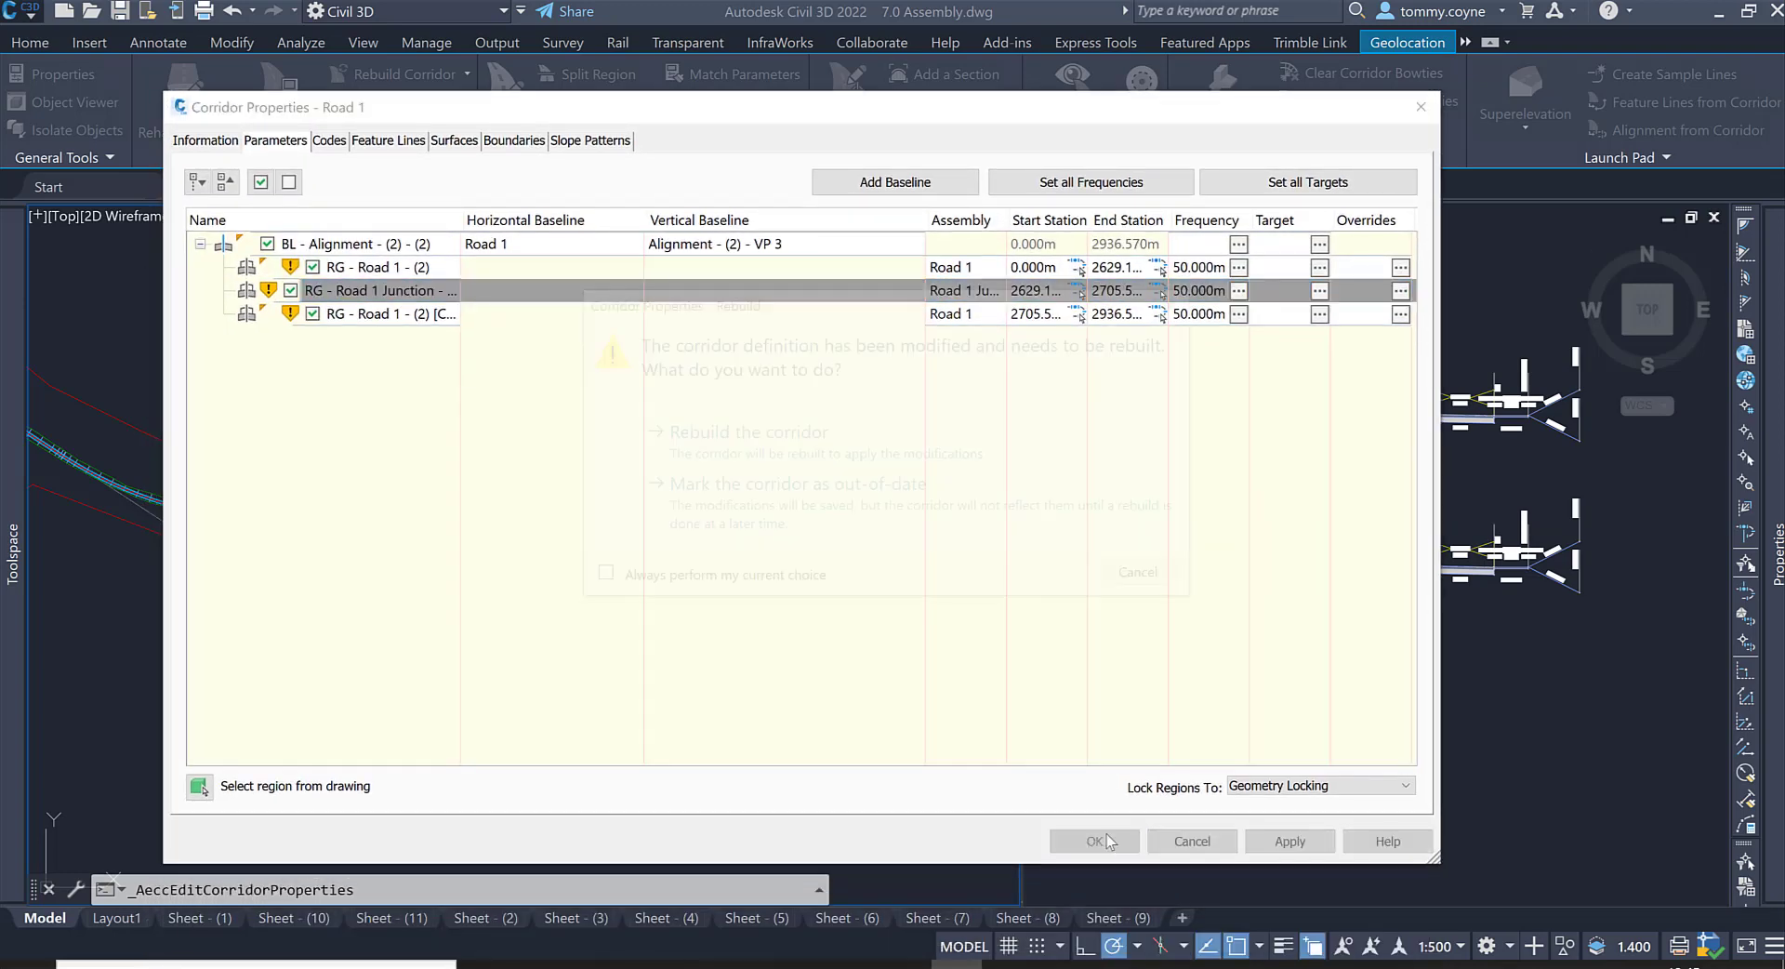
click(798, 448)
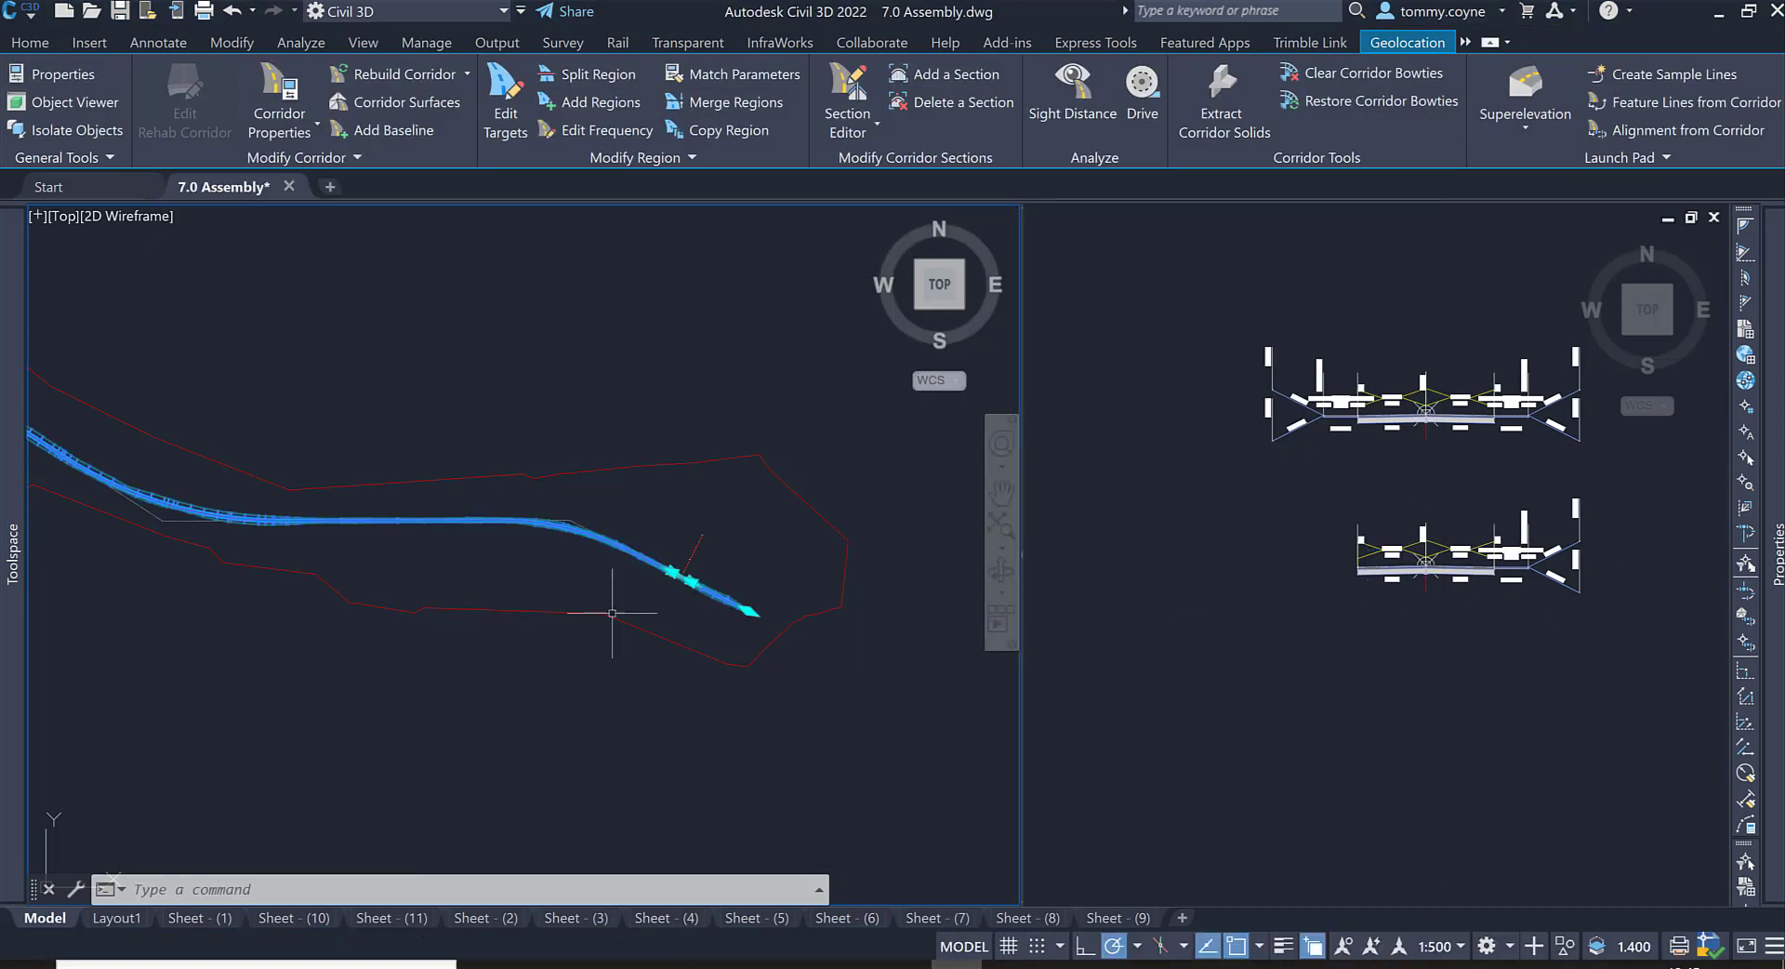
Step: Examine the rebuilt corridor at the junction in plan and the short design line at the end of the Side Road longsection
scroll(641, 521, up, 10)
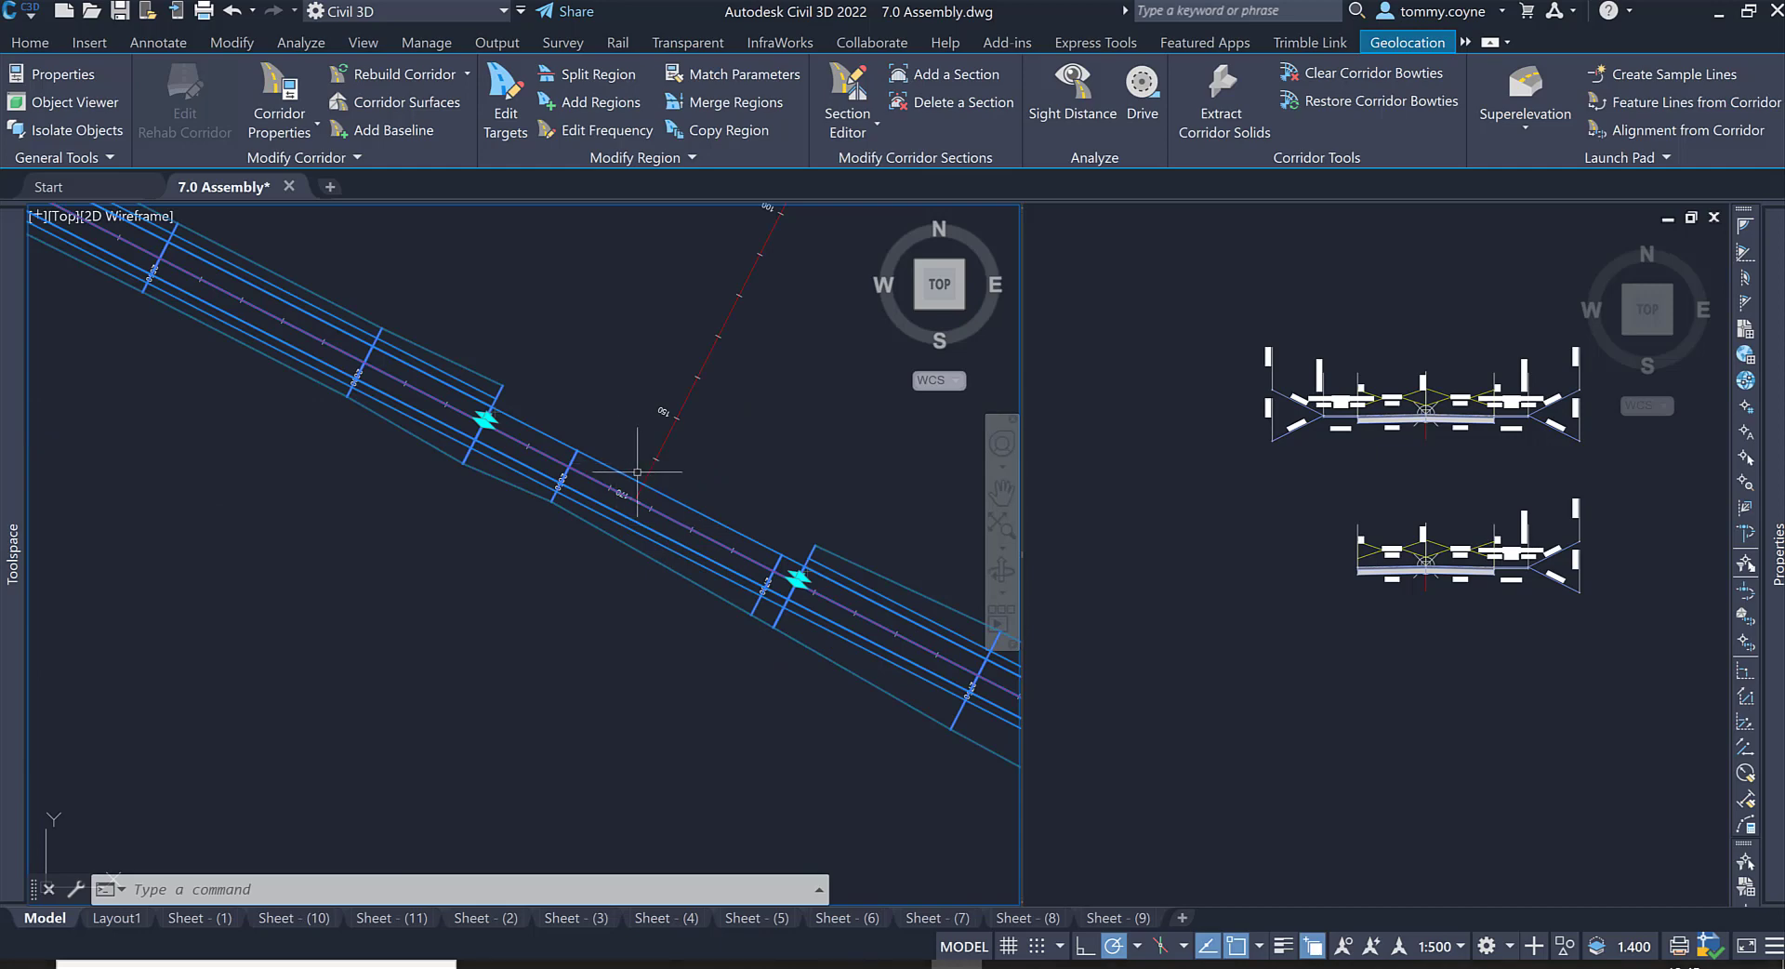
scroll(637, 472, up, 2)
click(1358, 284)
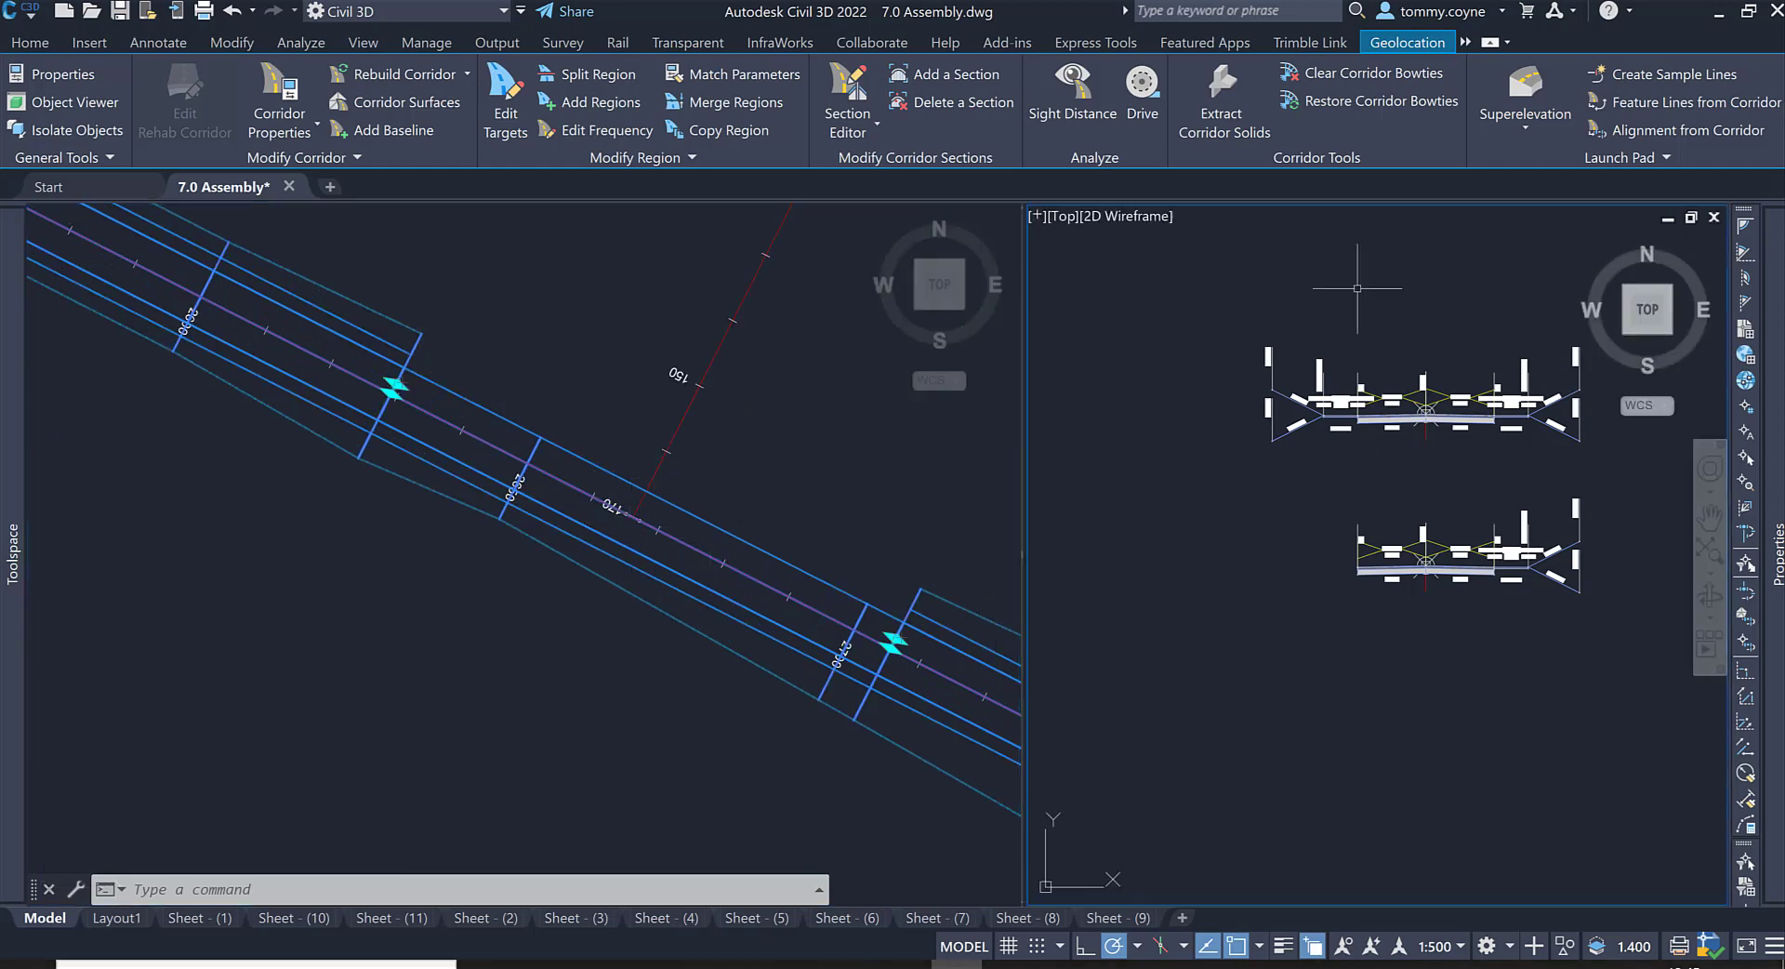
scroll(1404, 391, down, 5)
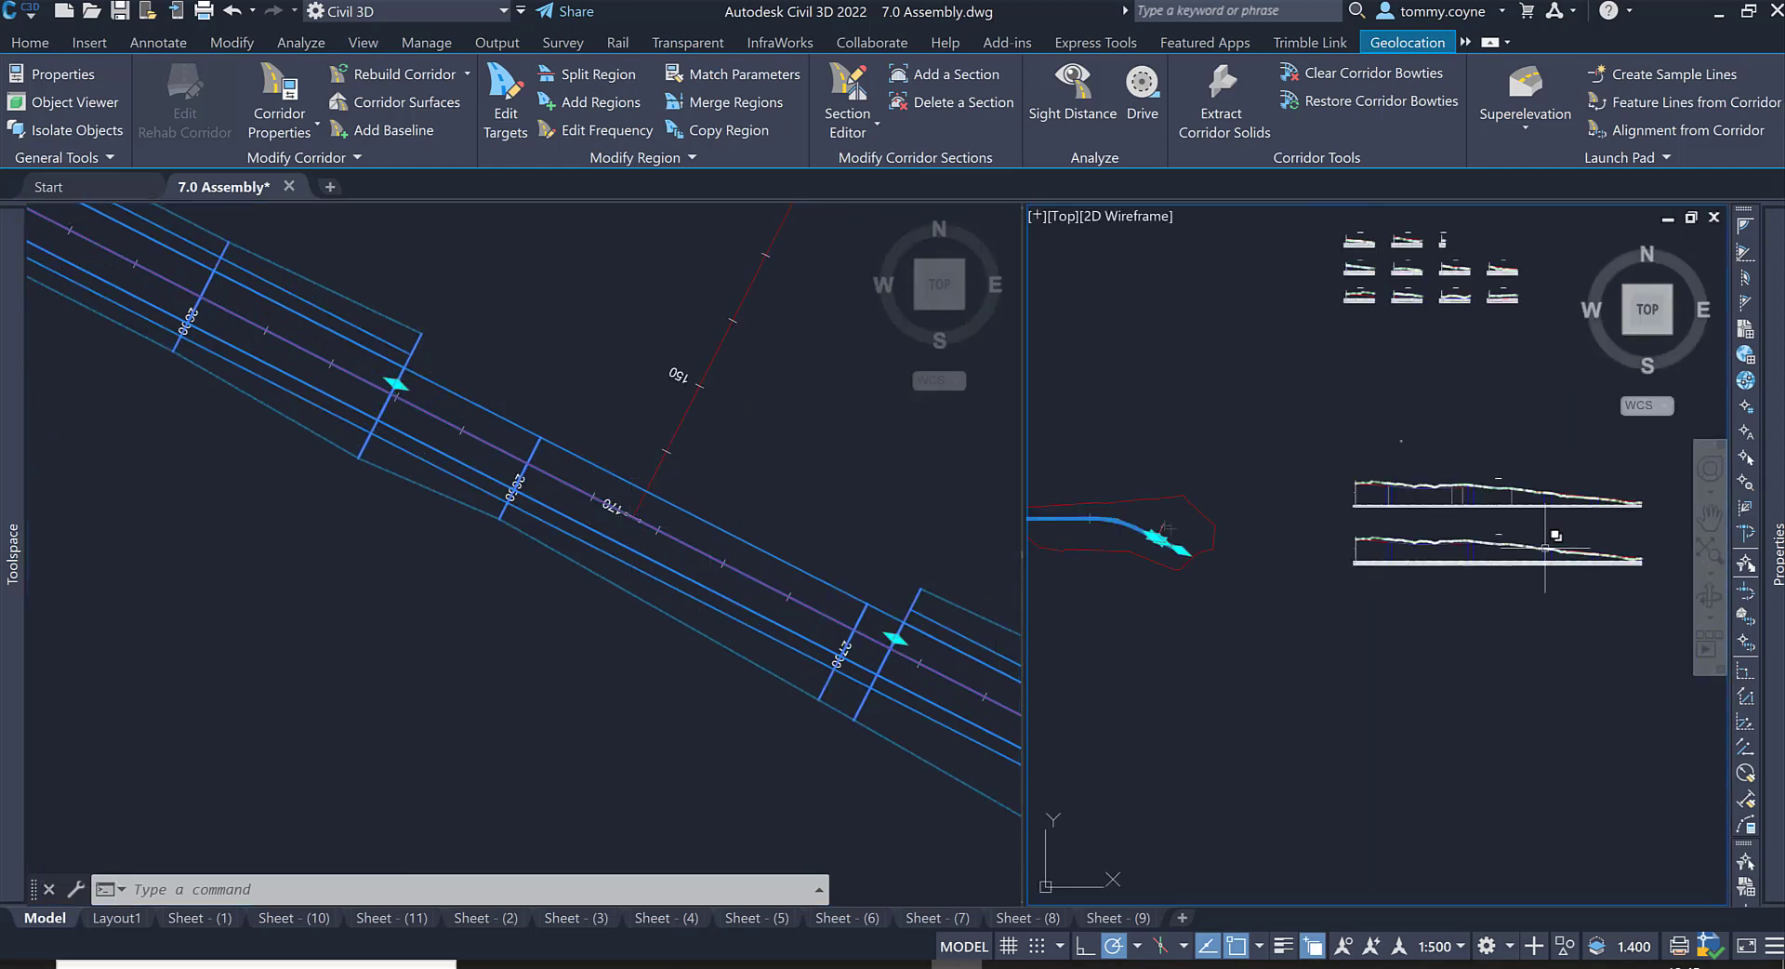
middle_drag(1472, 445, 1422, 714)
scroll(1414, 569, down, 3)
scroll(1600, 686, up, 3)
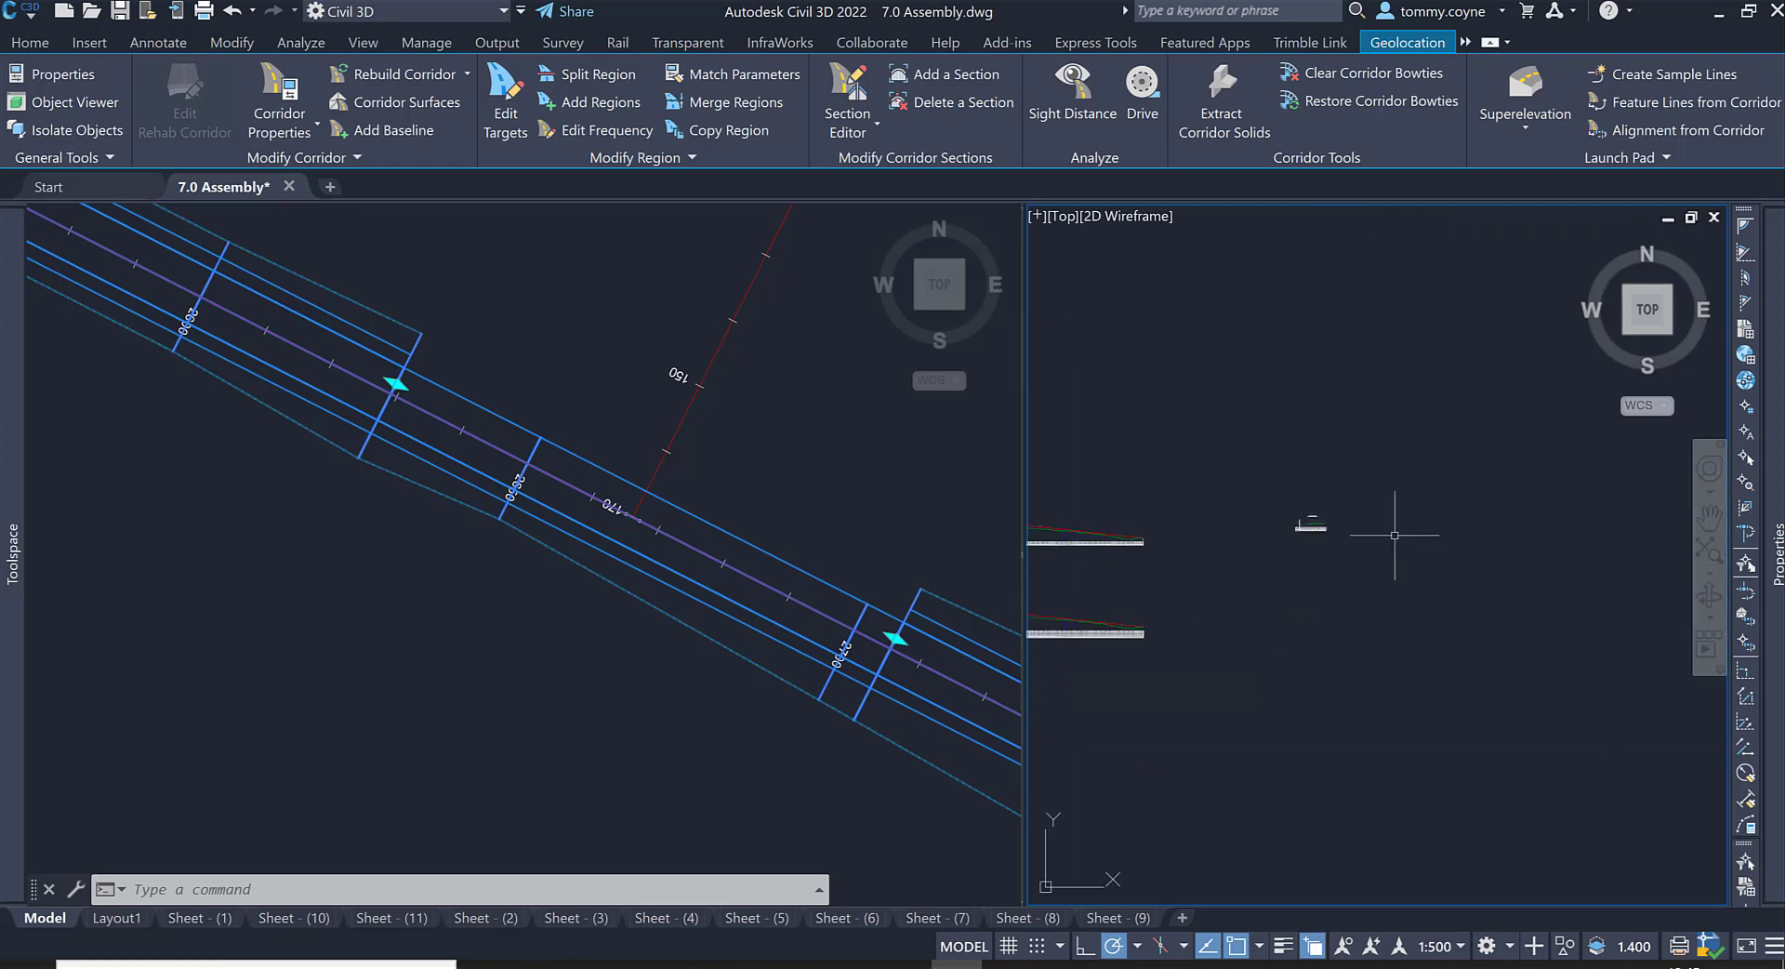
scroll(1314, 517, up, 5)
scroll(1380, 580, up, 1)
scroll(1474, 558, up, 3)
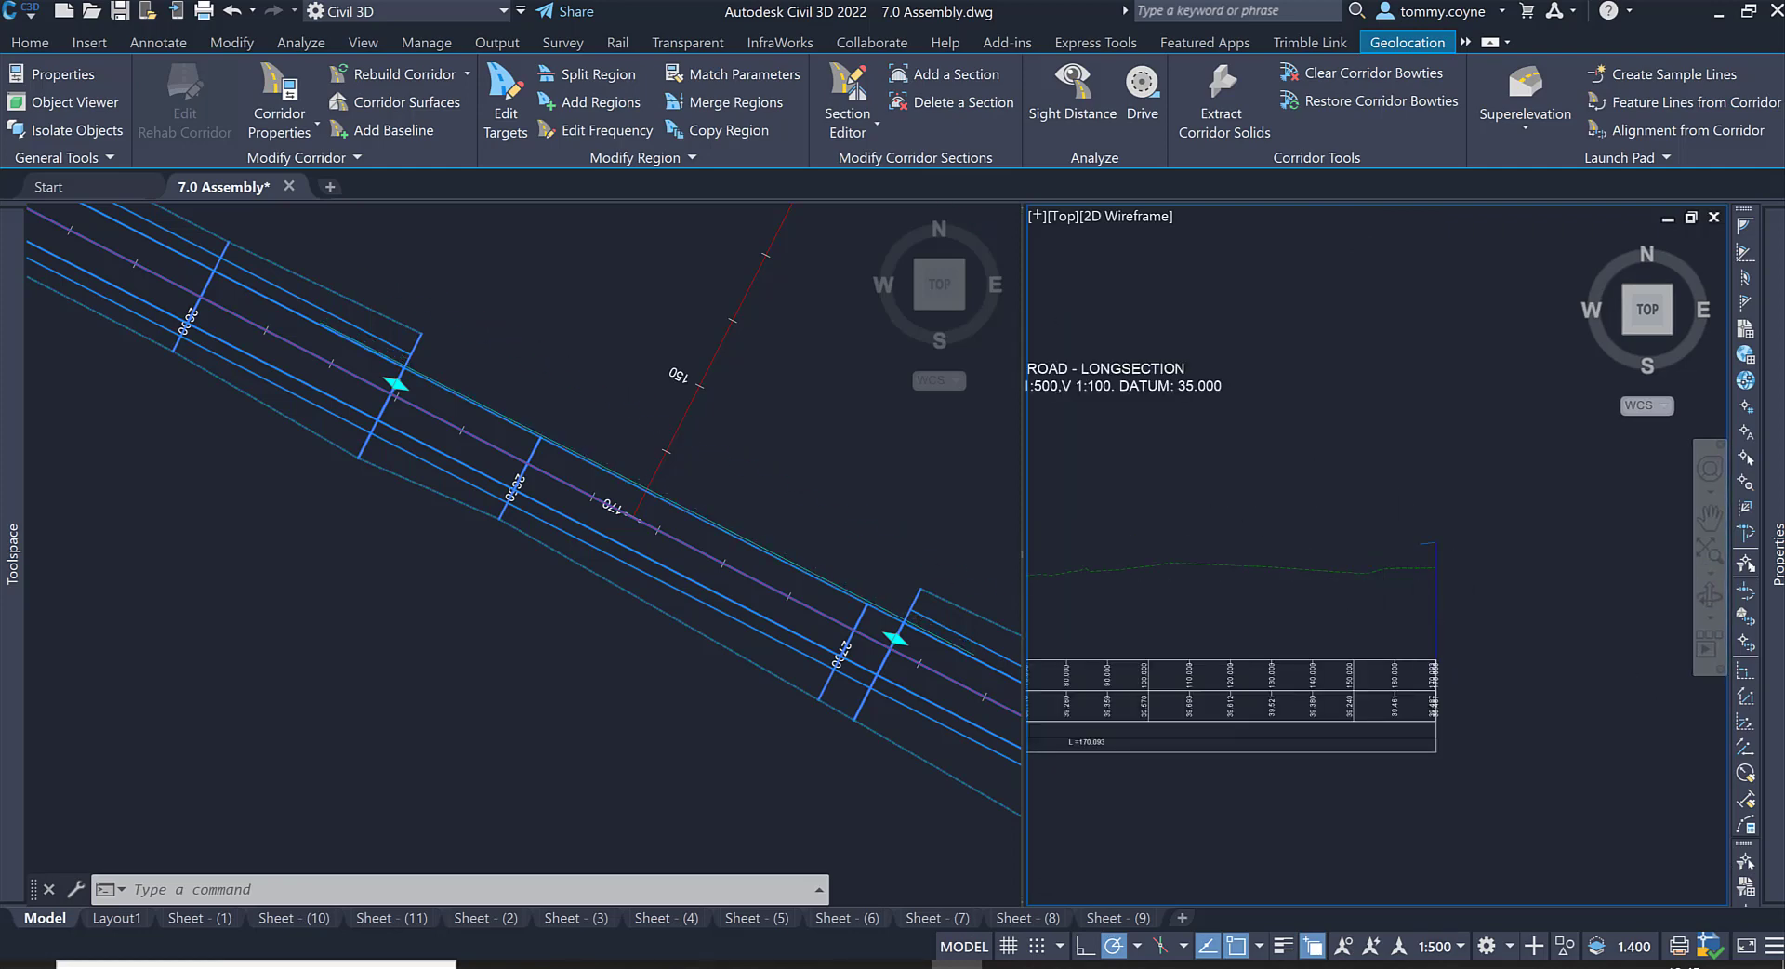
scroll(1323, 520, up, 3)
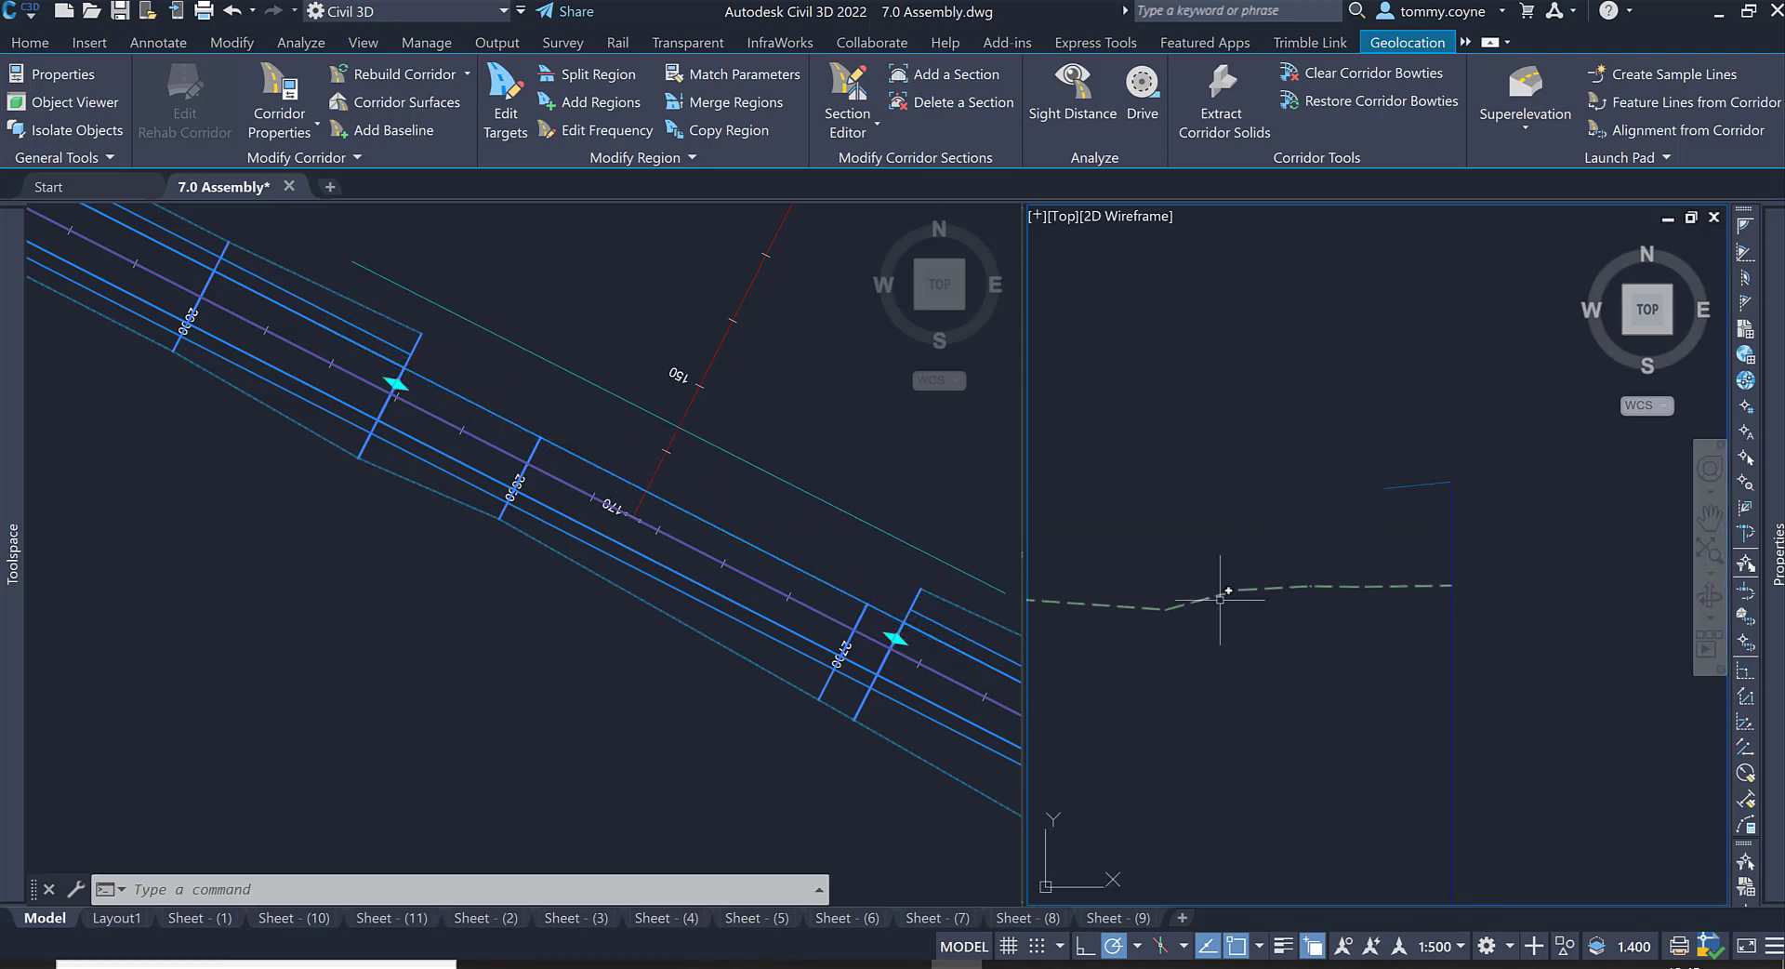
scroll(1432, 521, up, 3)
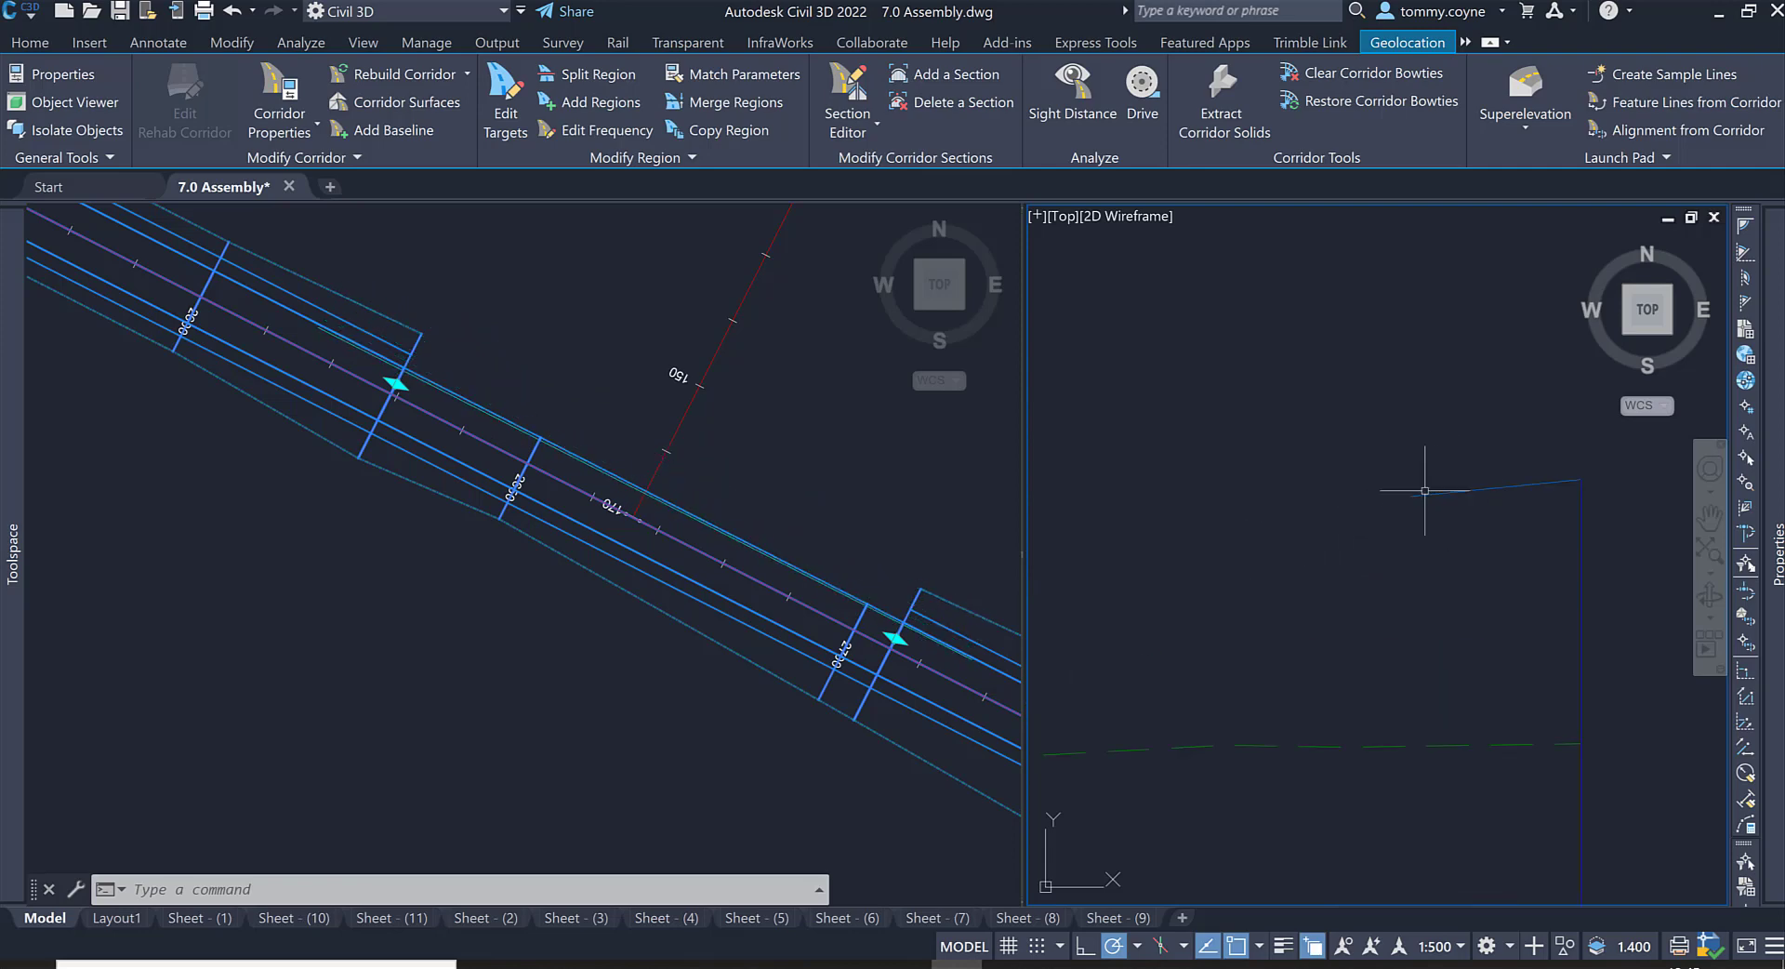
click(799, 445)
scroll(789, 468, down, 2)
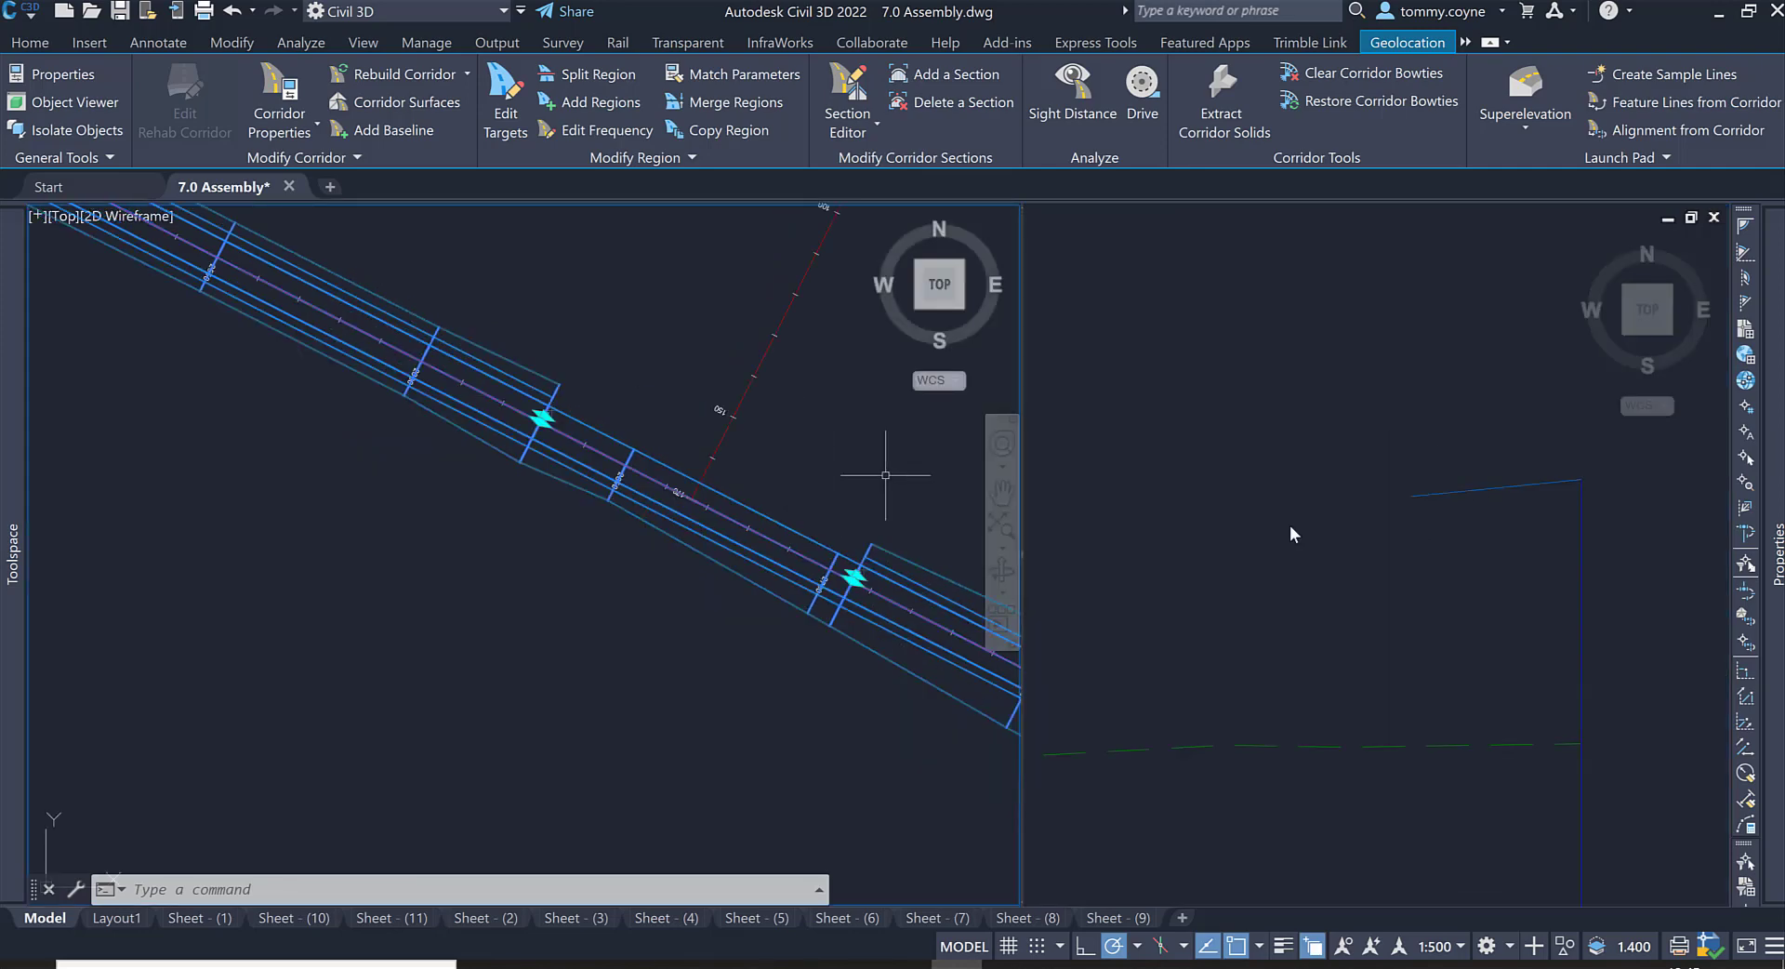
Step: Review the full Side Road longsection from its start to the junction with Road 1
click(1291, 529)
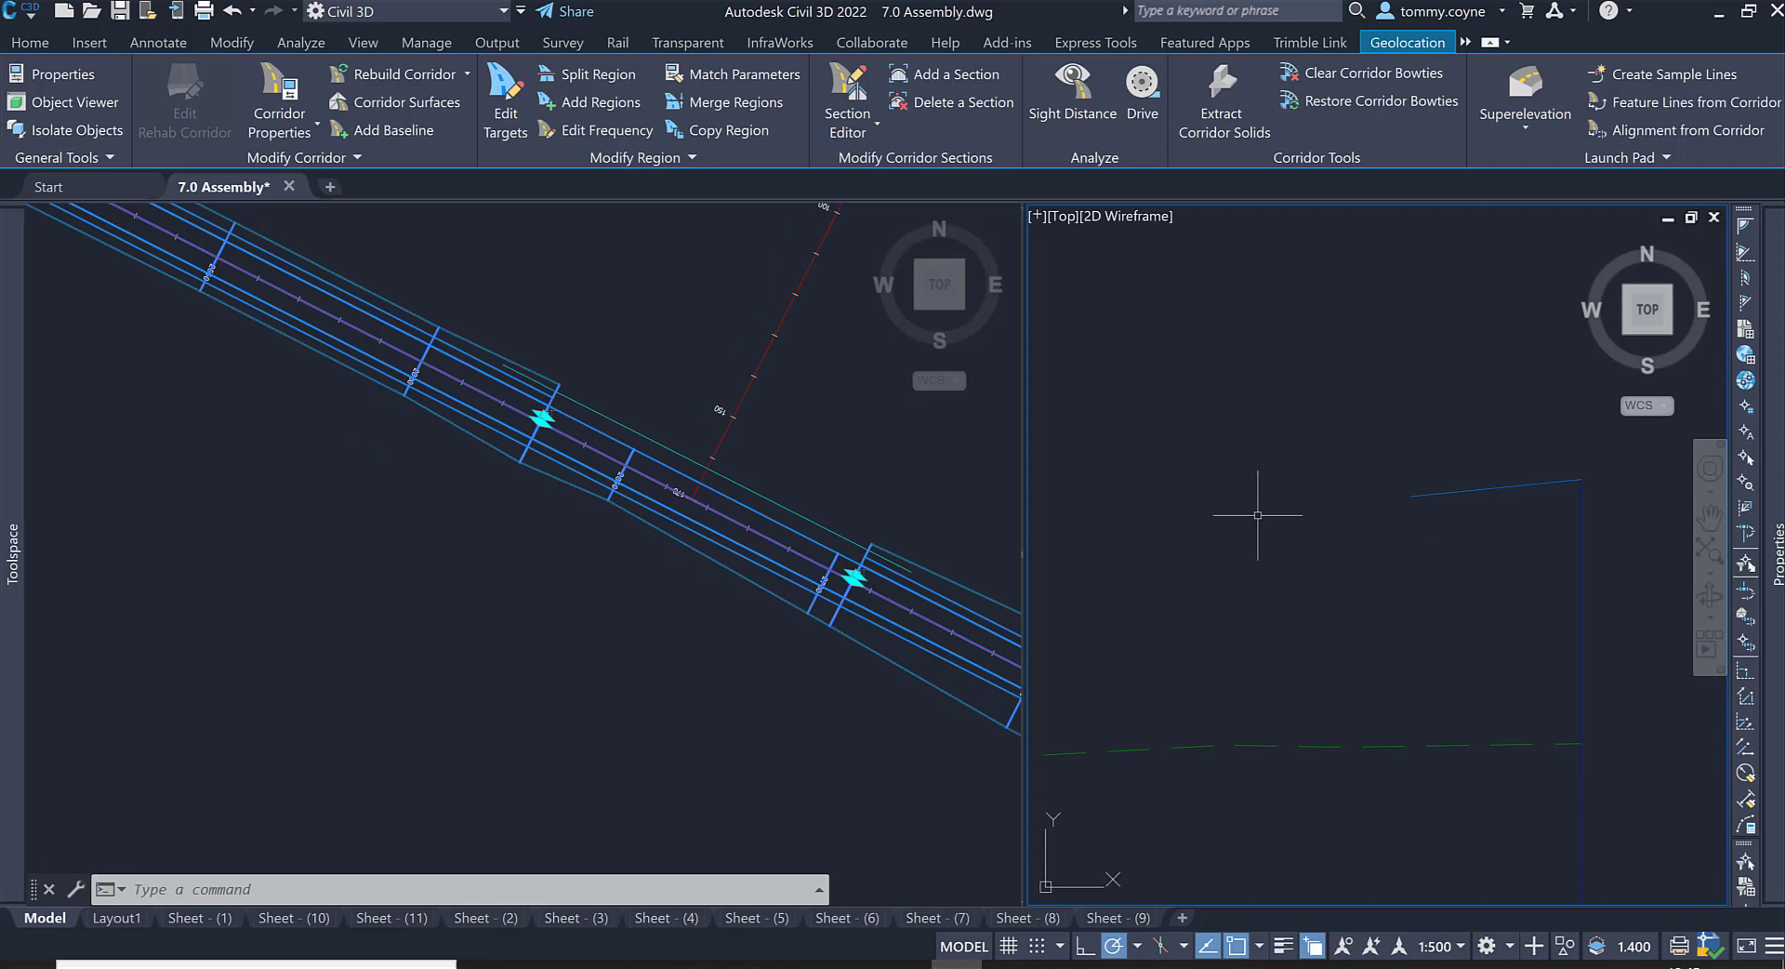
scroll(1200, 590, down, 6)
middle_drag(1218, 588, 1436, 544)
scroll(1588, 539, down, 2)
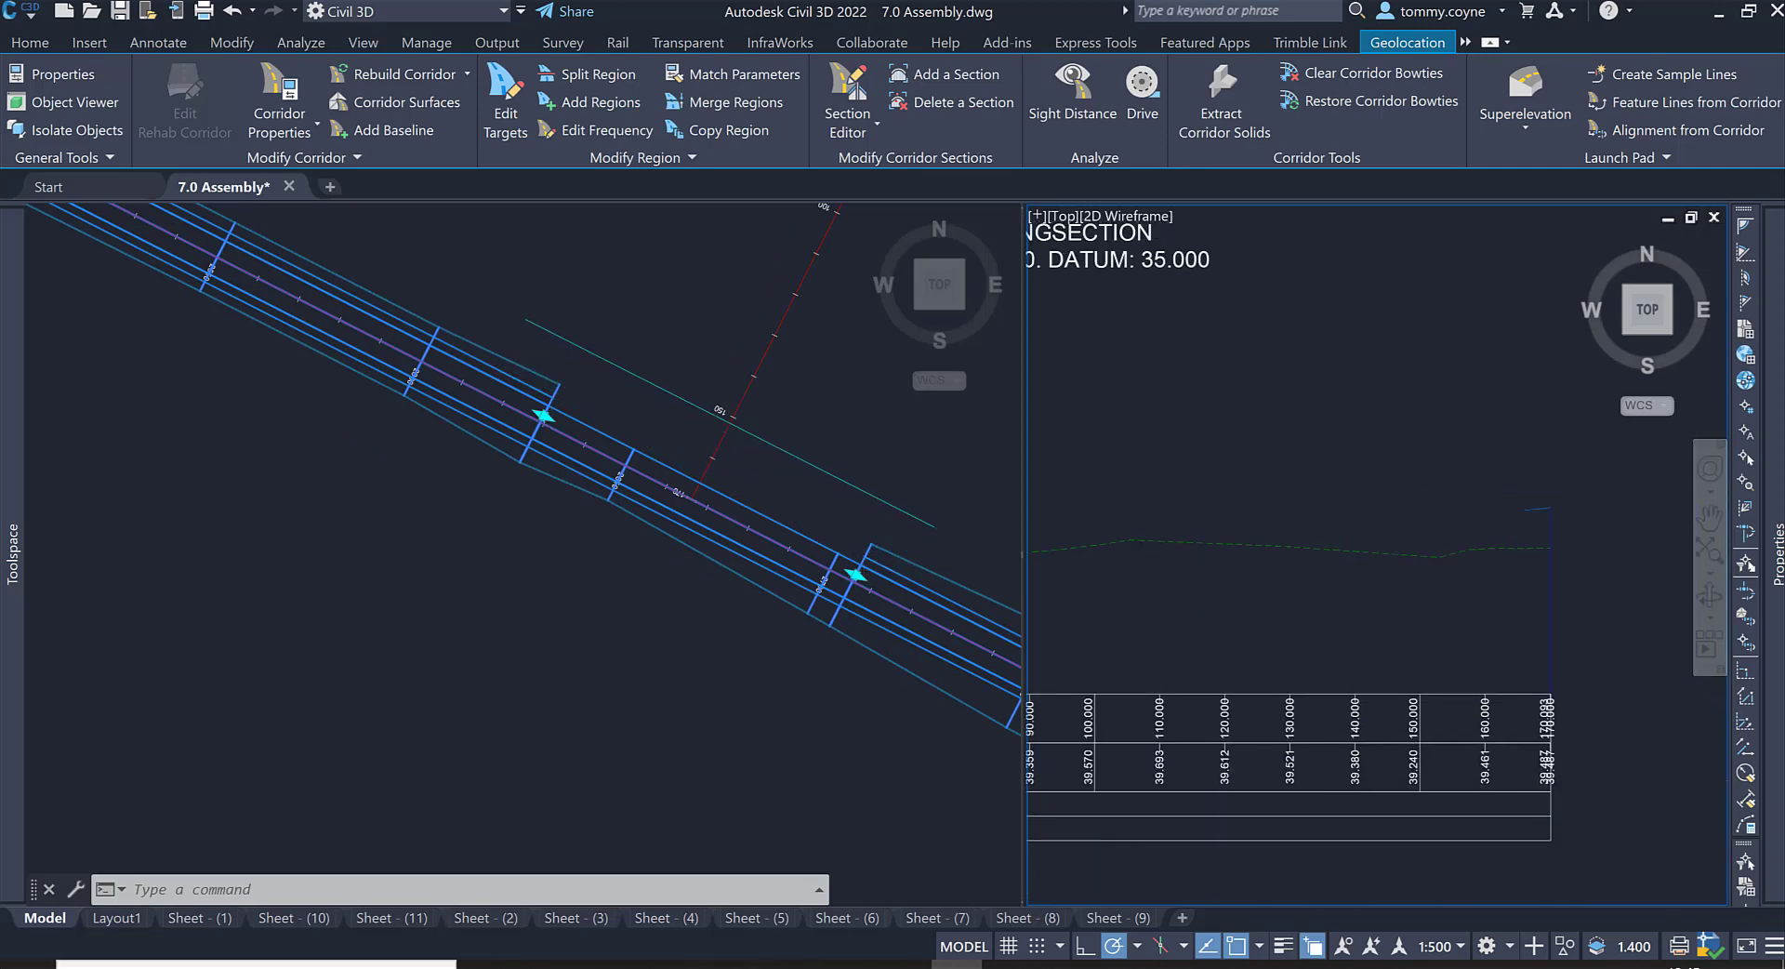
scroll(1520, 550, down, 4)
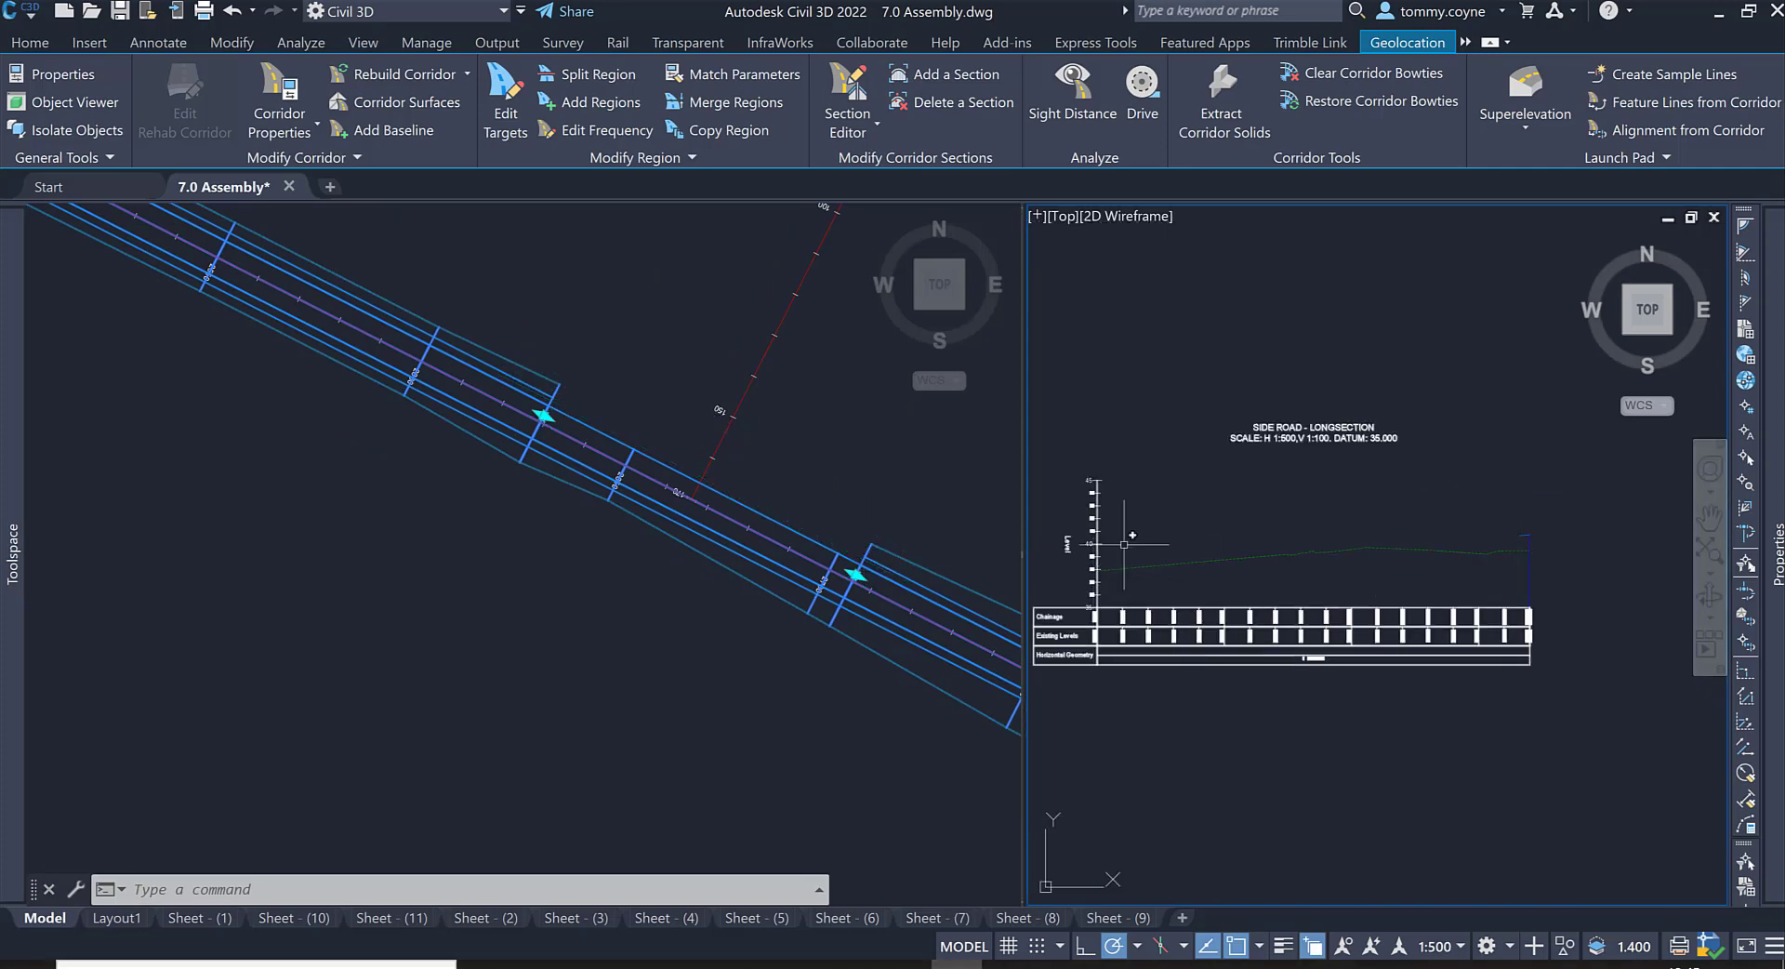
scroll(1580, 533, up, 3)
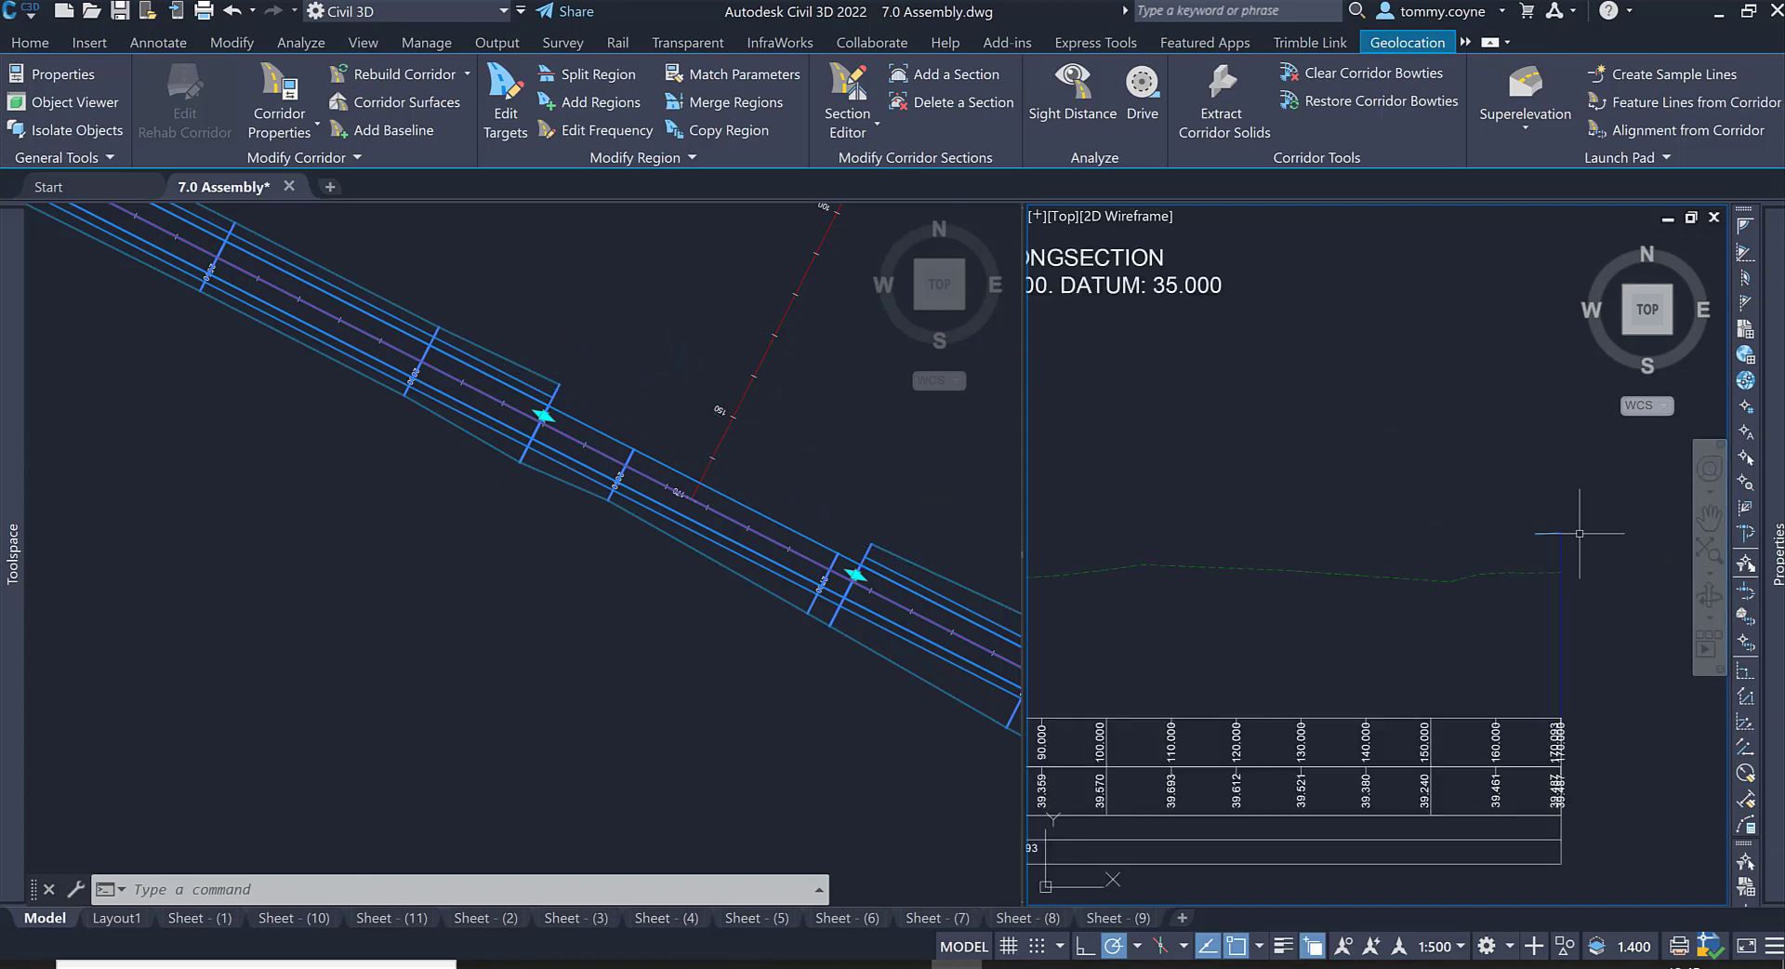
scroll(725, 347, down, 5)
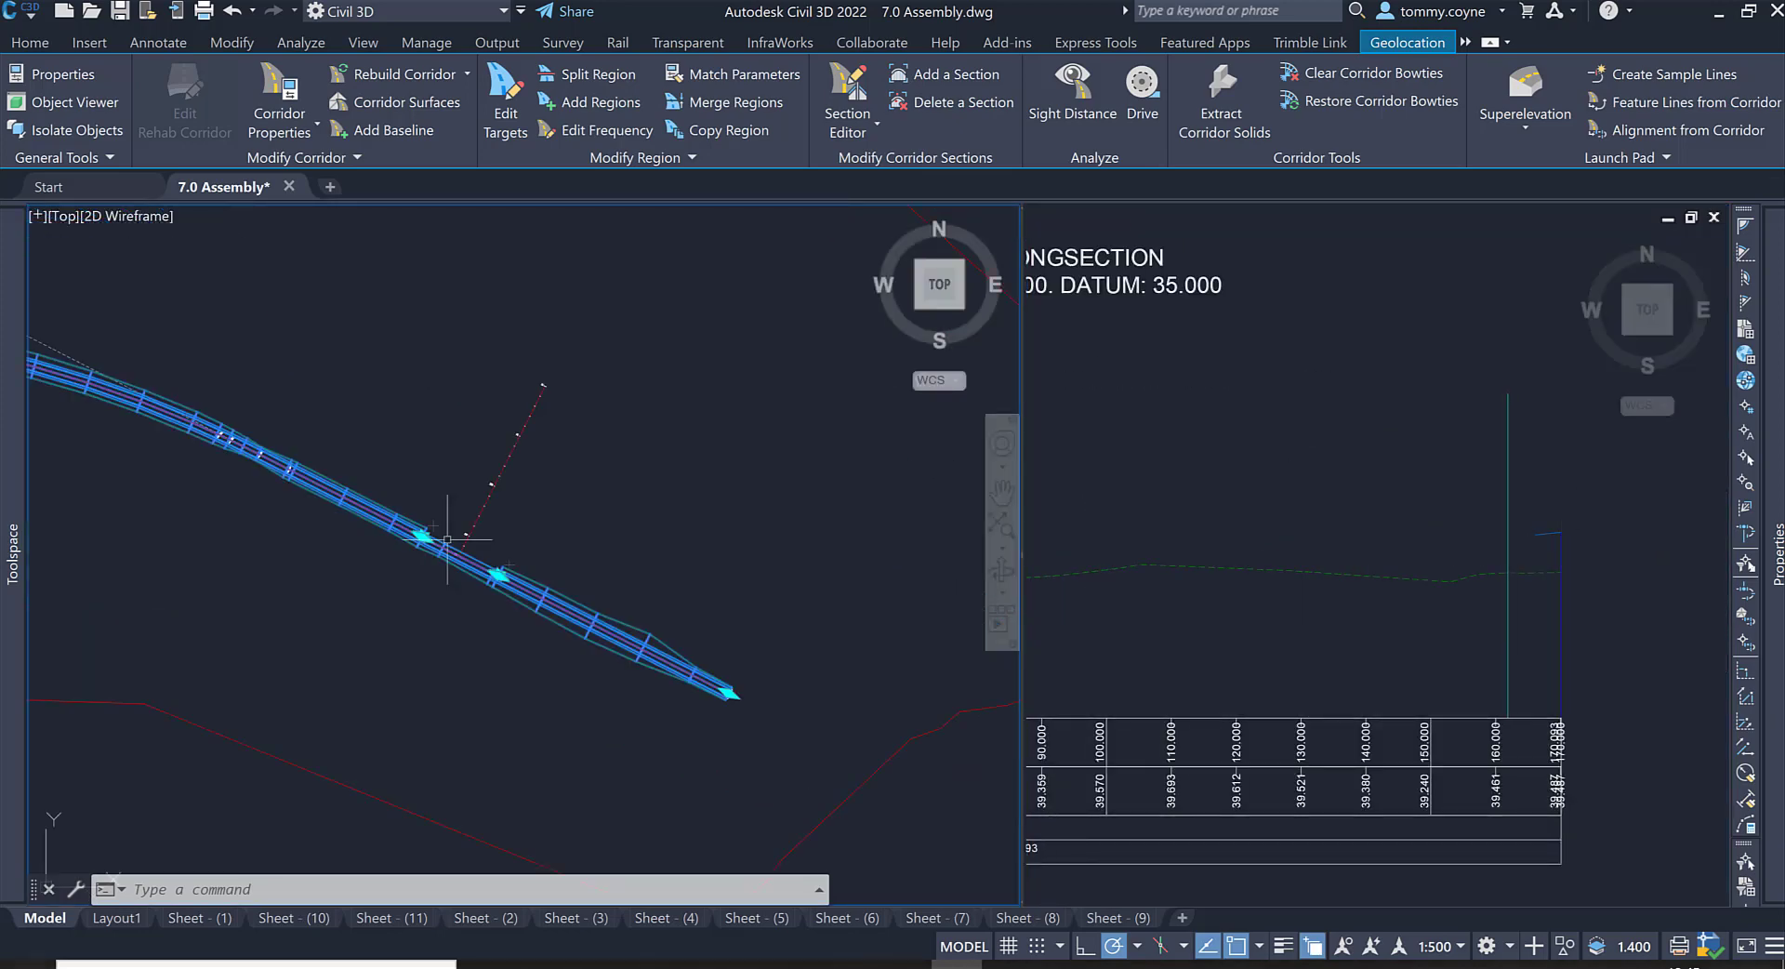
Step: Create a layout profile on the Side Road longsection with the default name template, Design Style LWT and the Longfall and Ordinates label set
key(Escape)
mouse_move(418, 538)
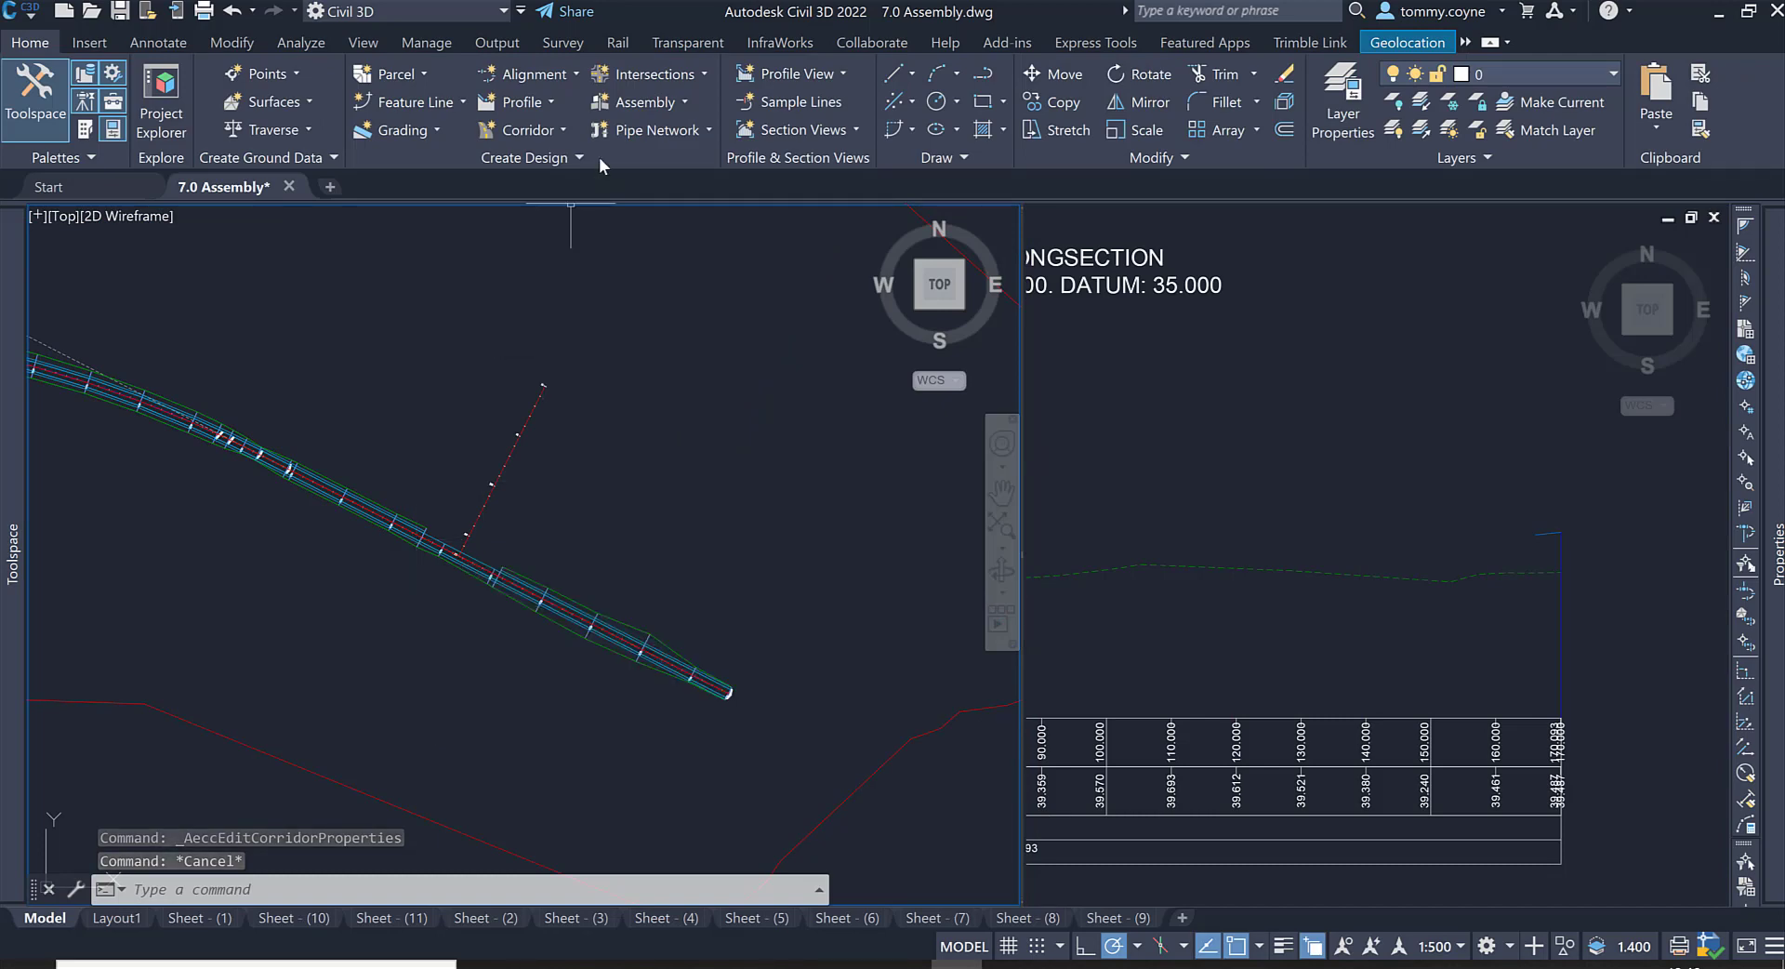
click(550, 104)
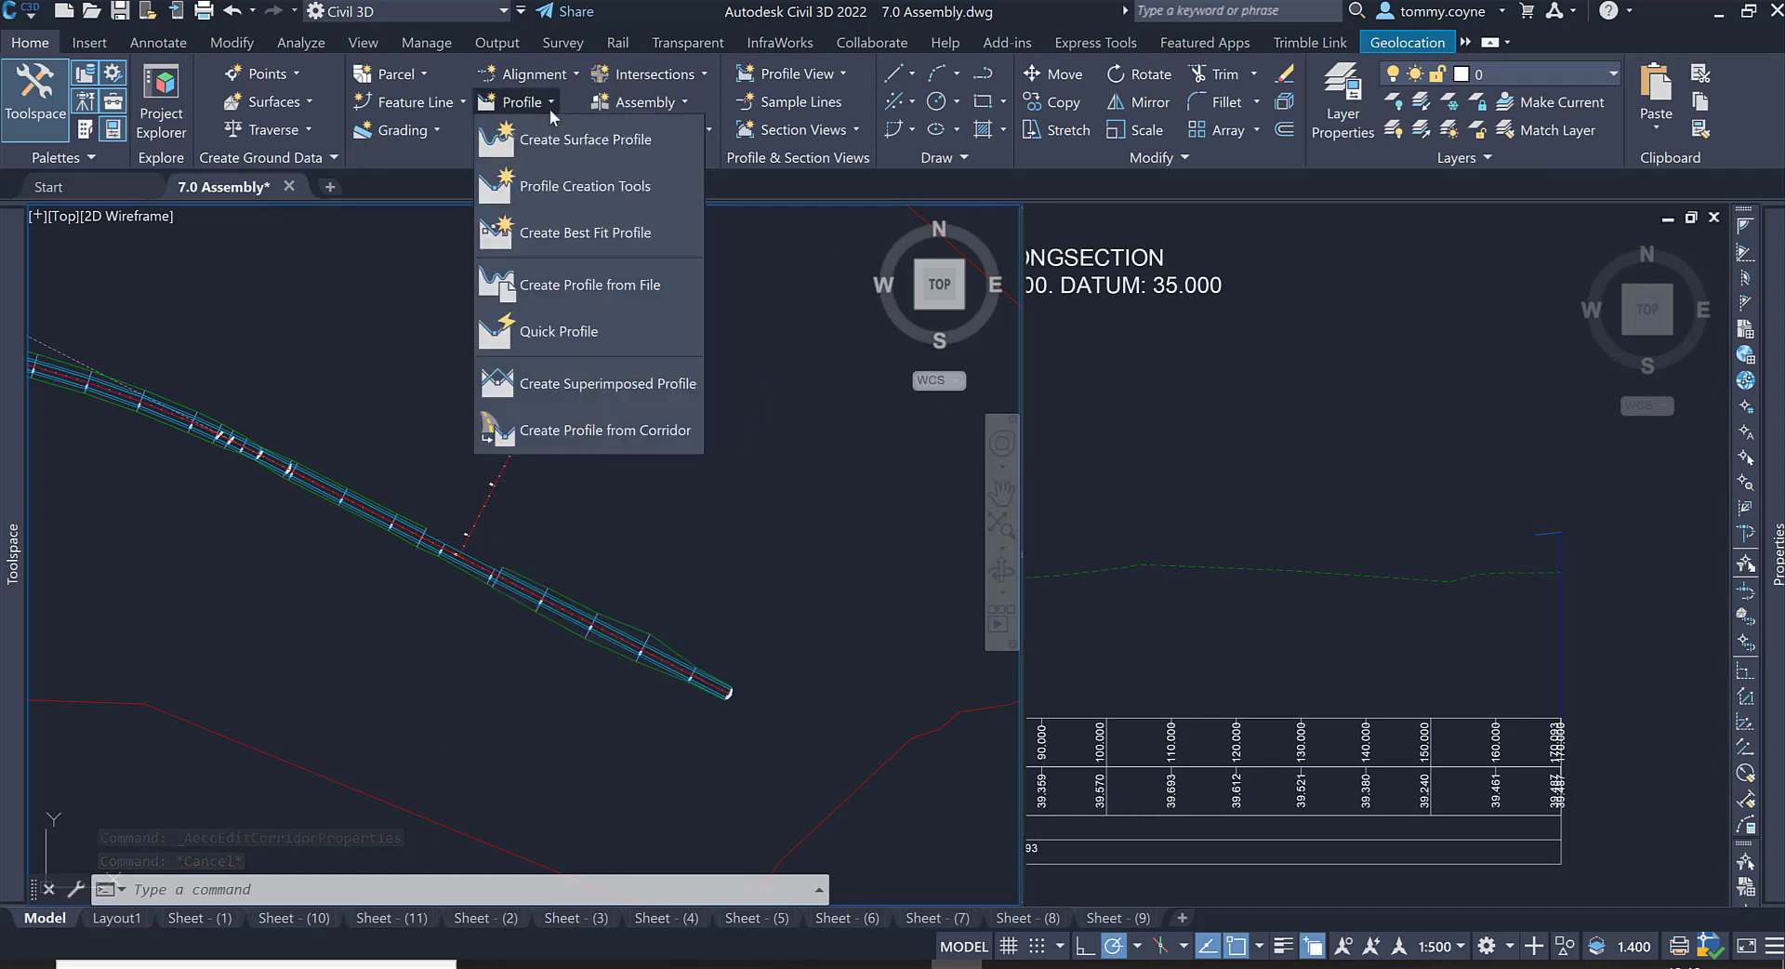
click(541, 186)
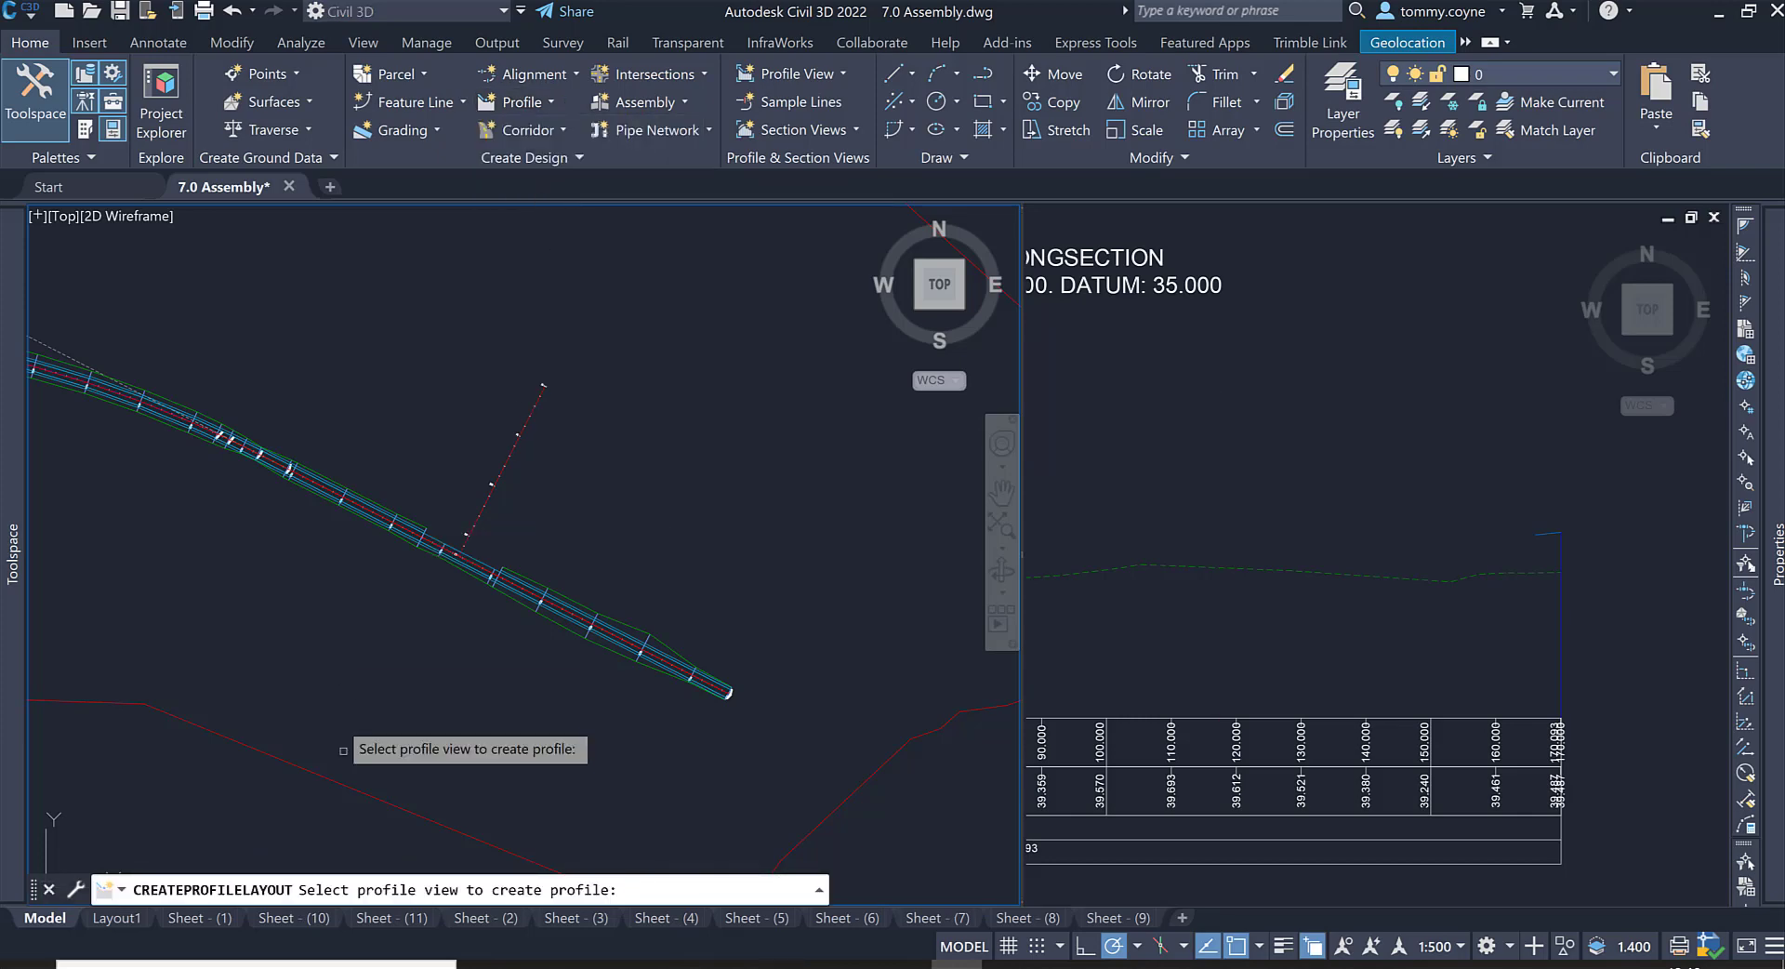
click(1301, 640)
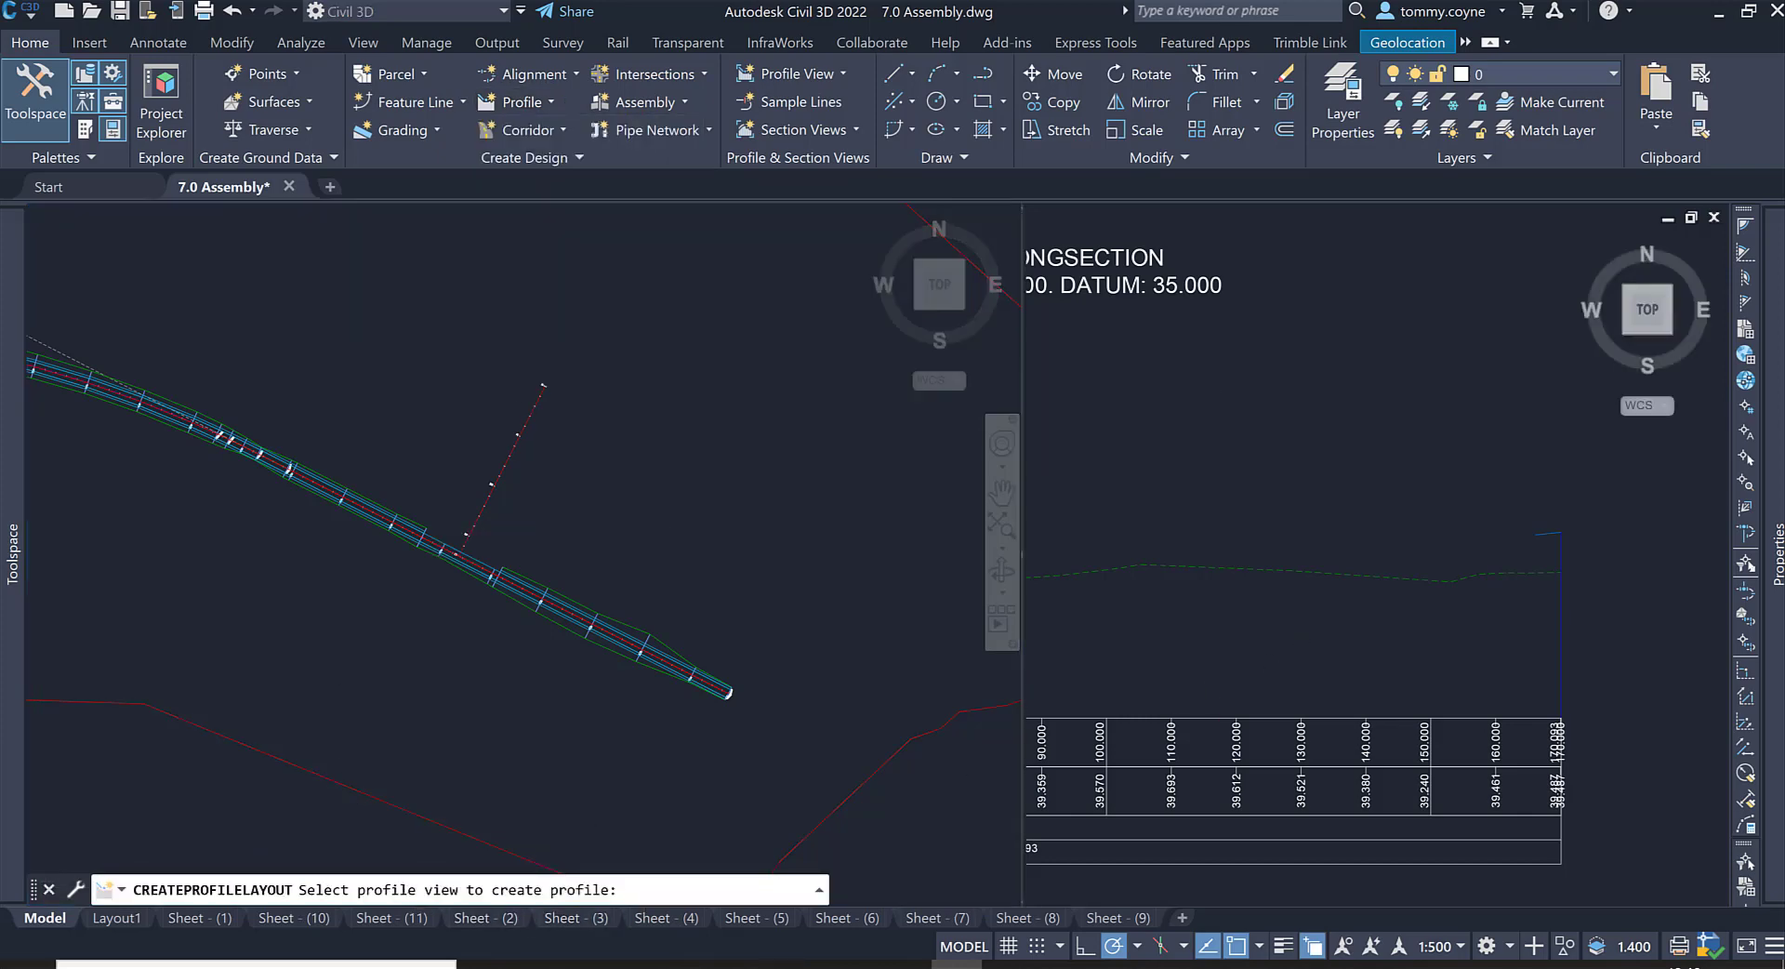
scroll(1301, 639, down, 6)
scroll(1100, 646, up, 3)
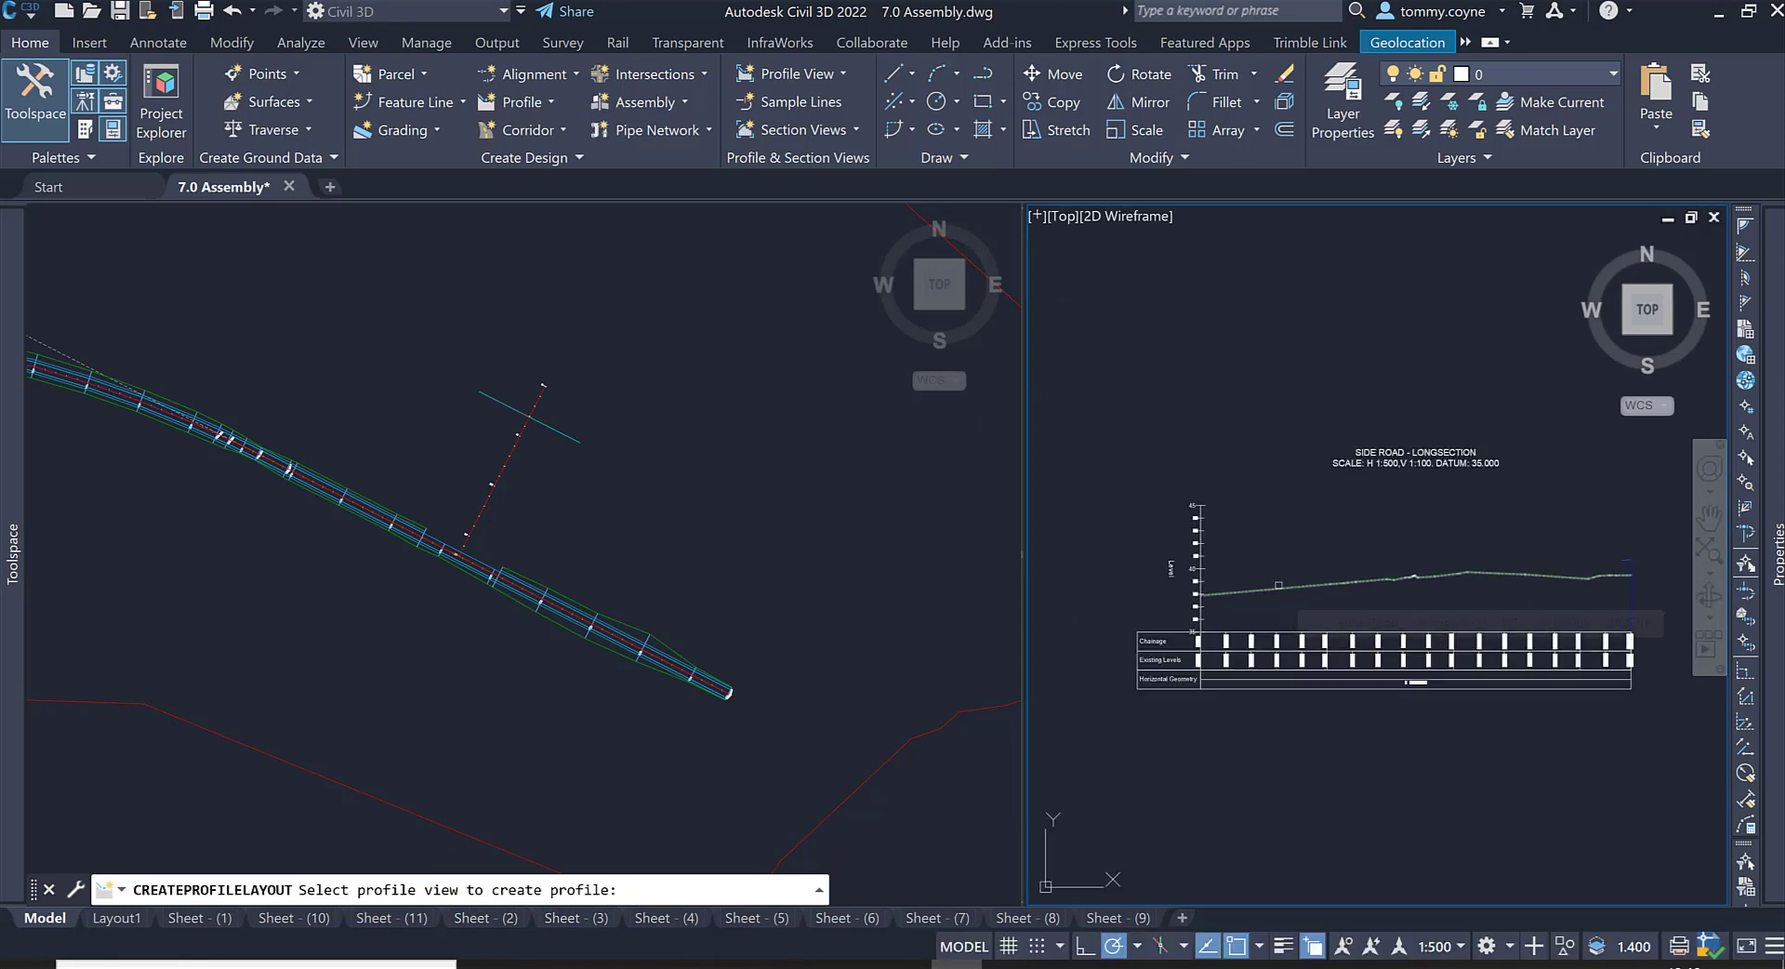
click(1166, 631)
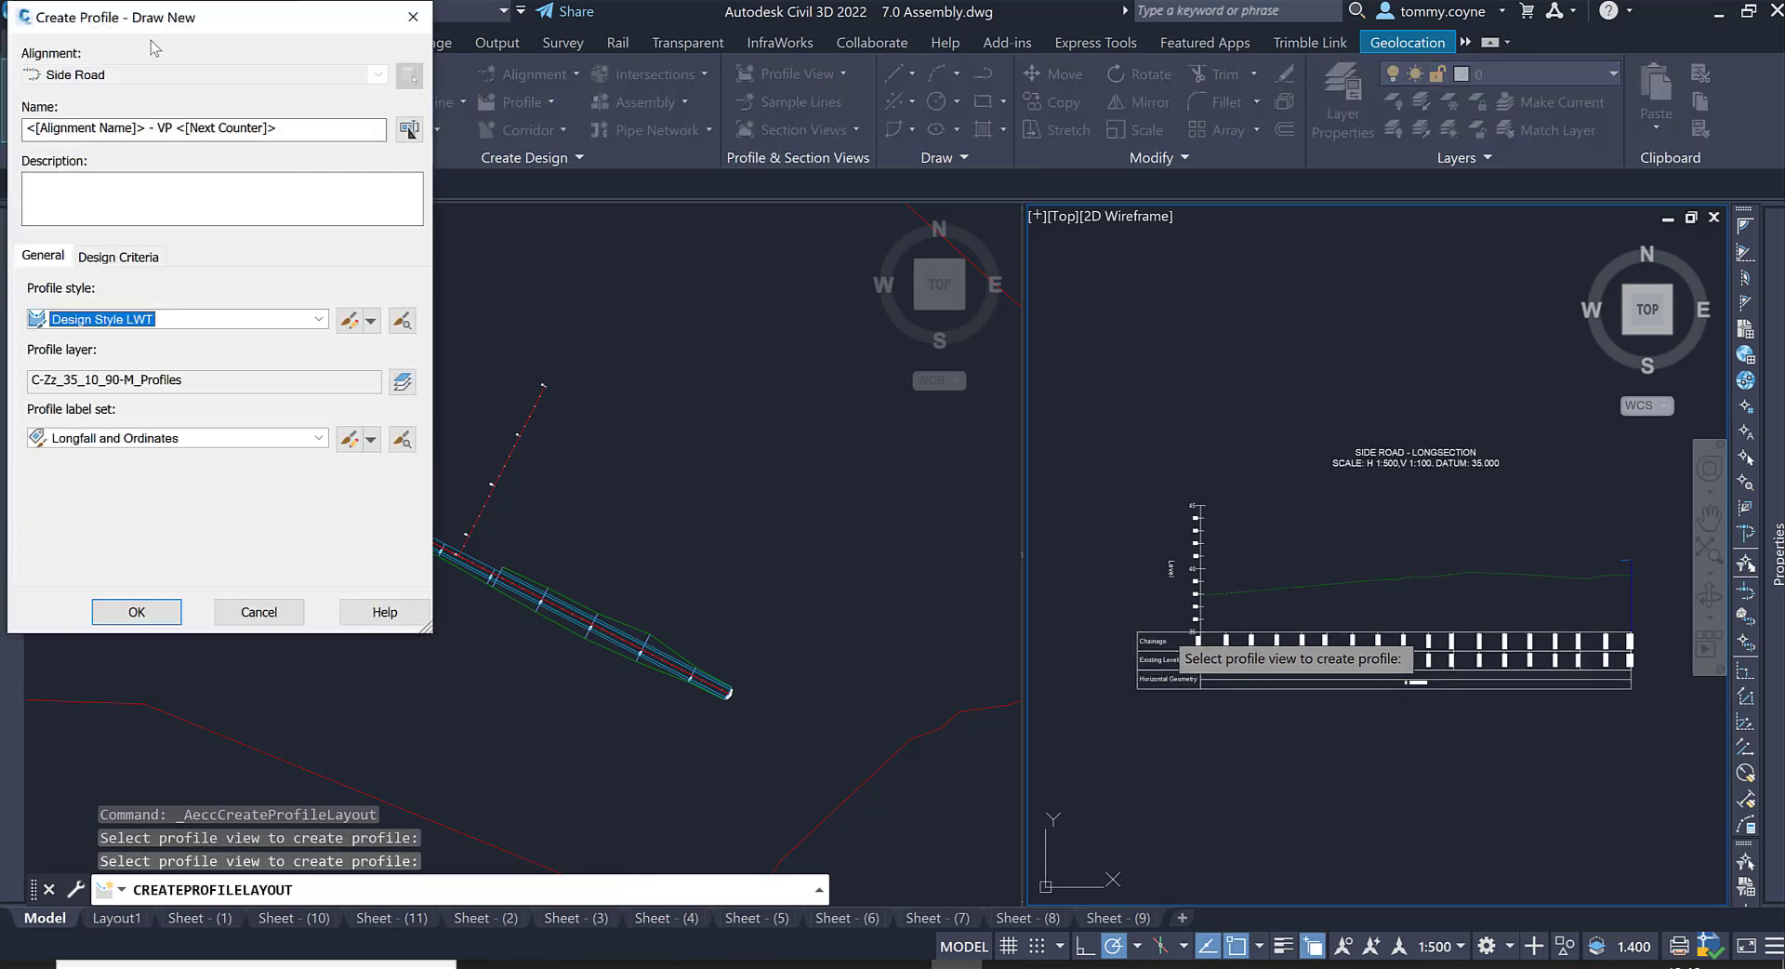
drag(167, 24, 469, 186)
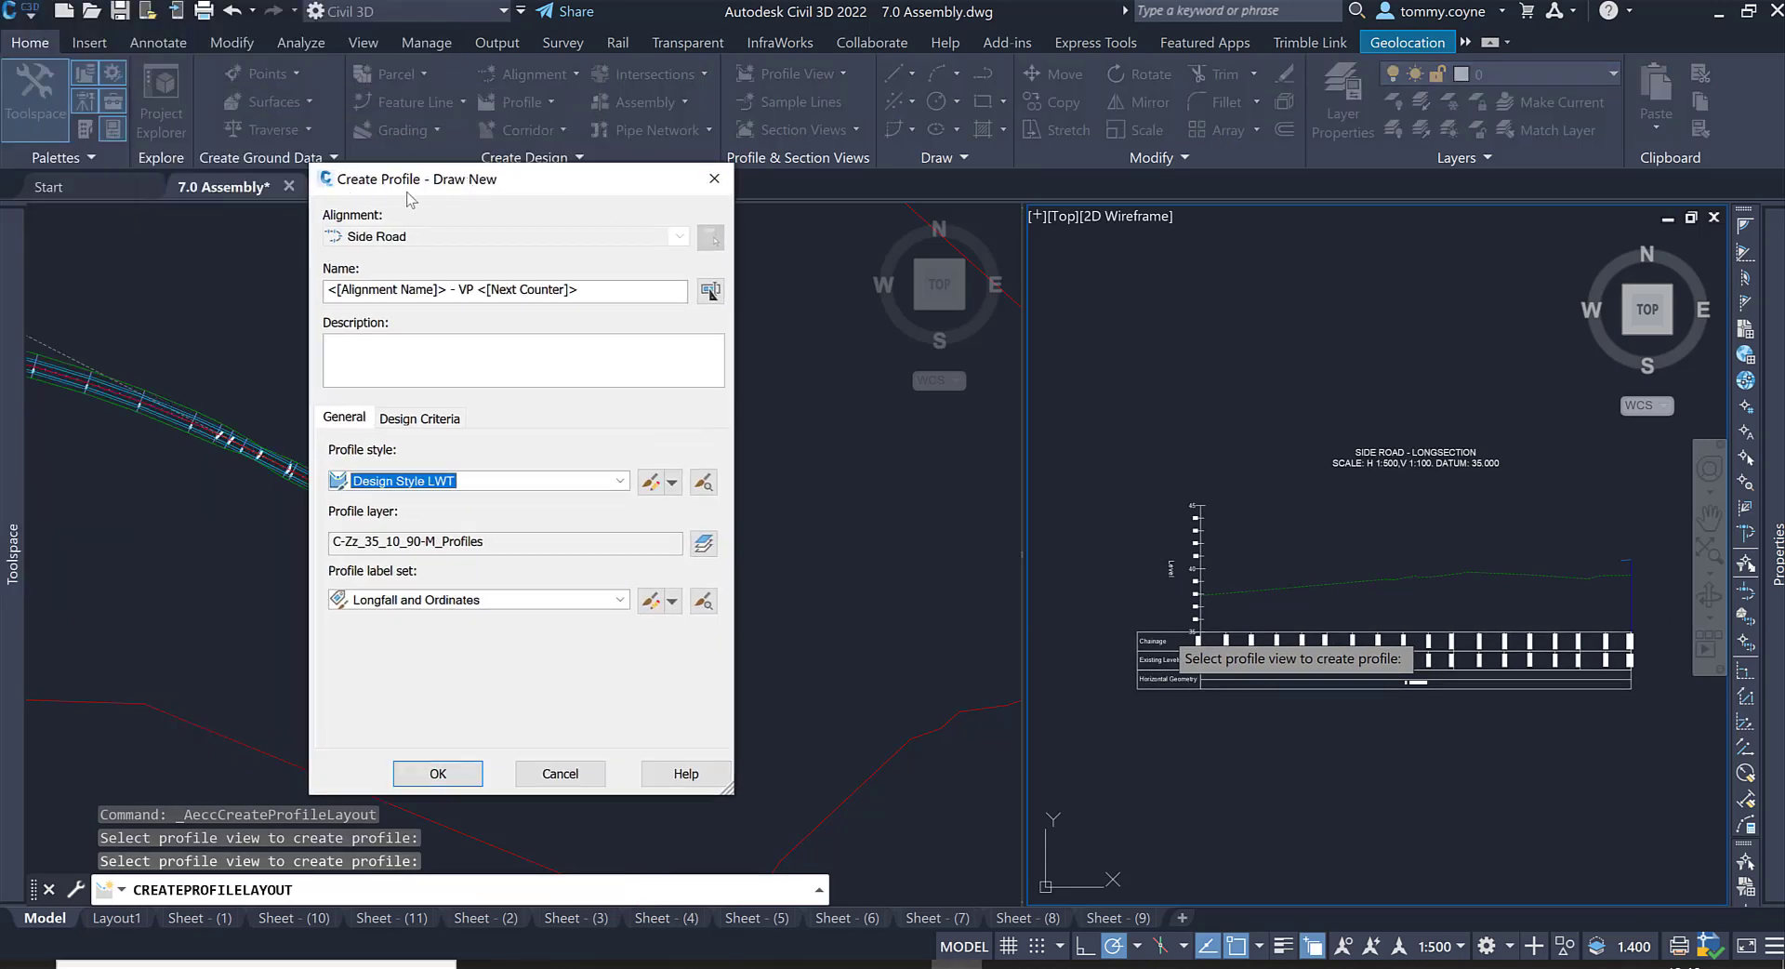
click(584, 290)
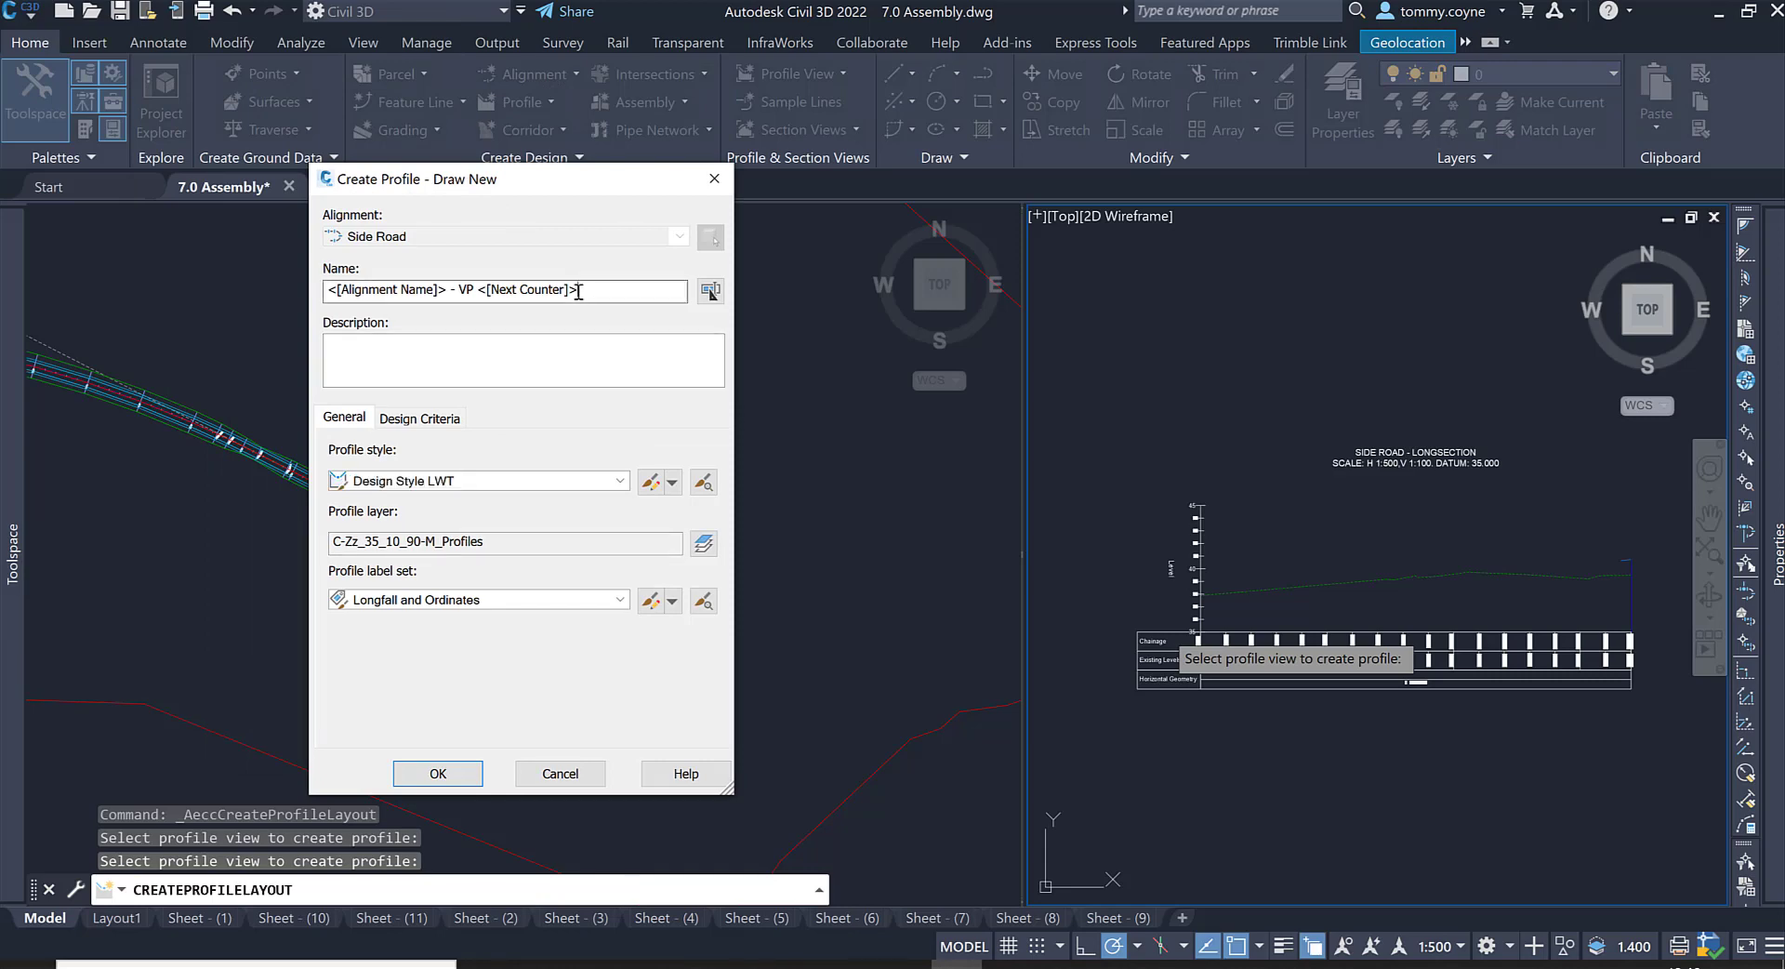
drag(584, 290, 343, 294)
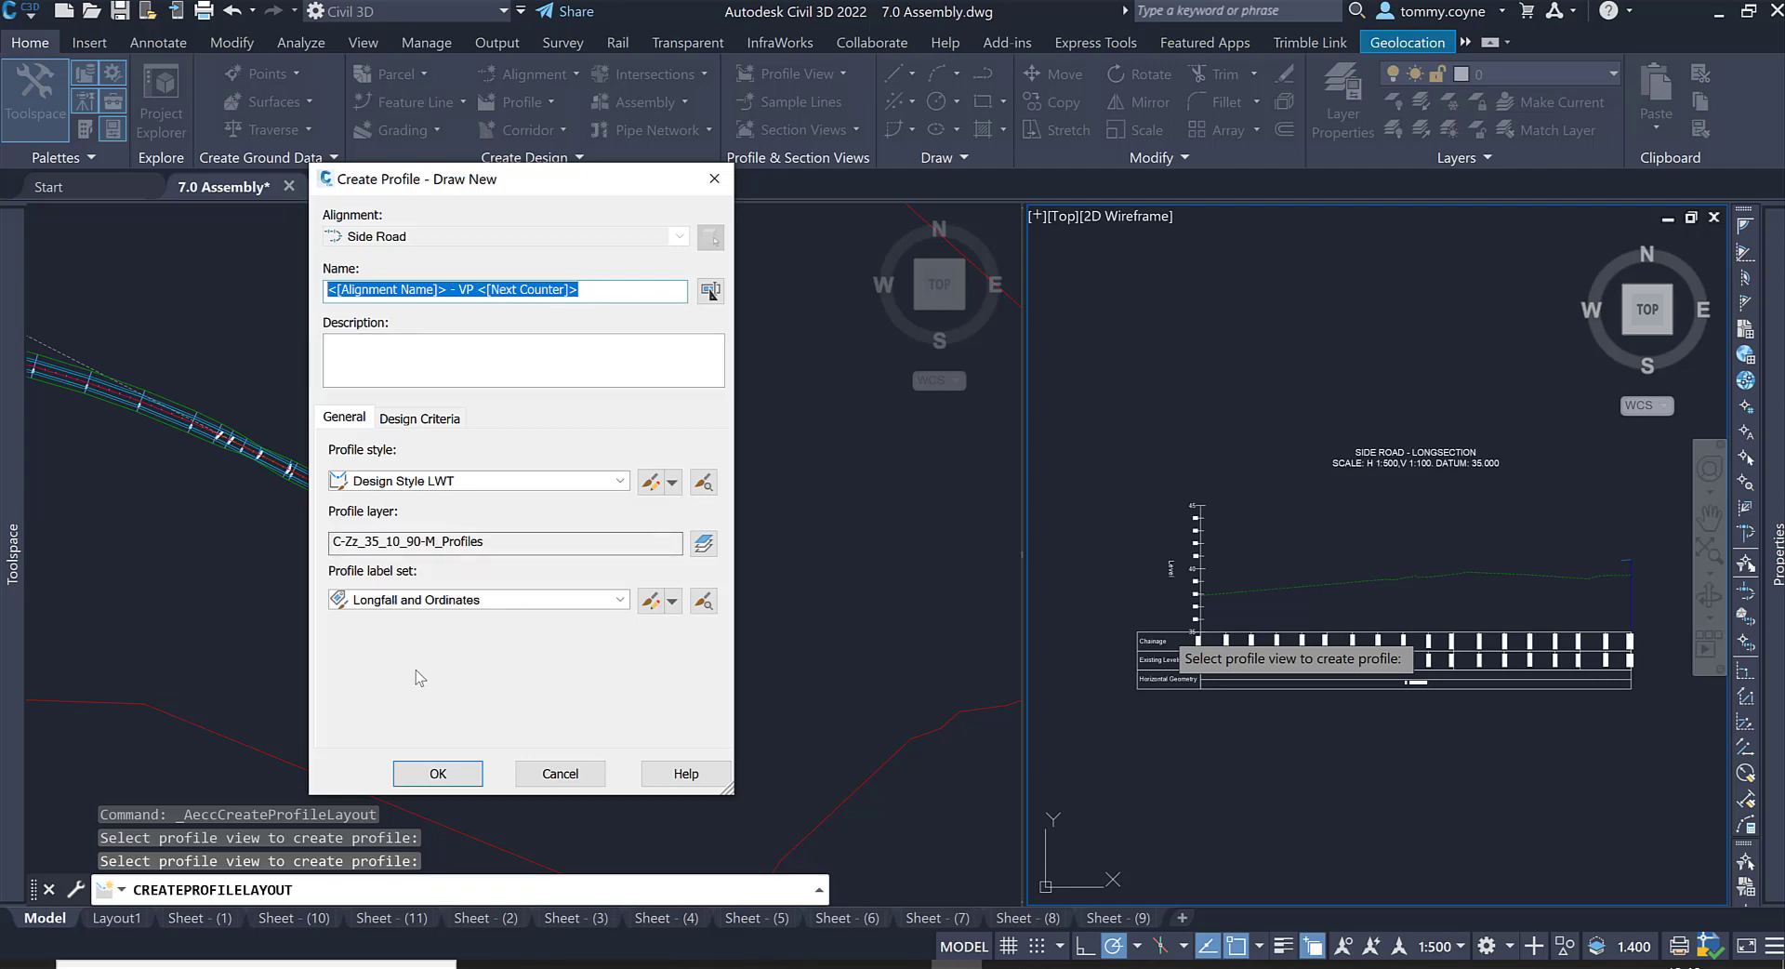
click(437, 771)
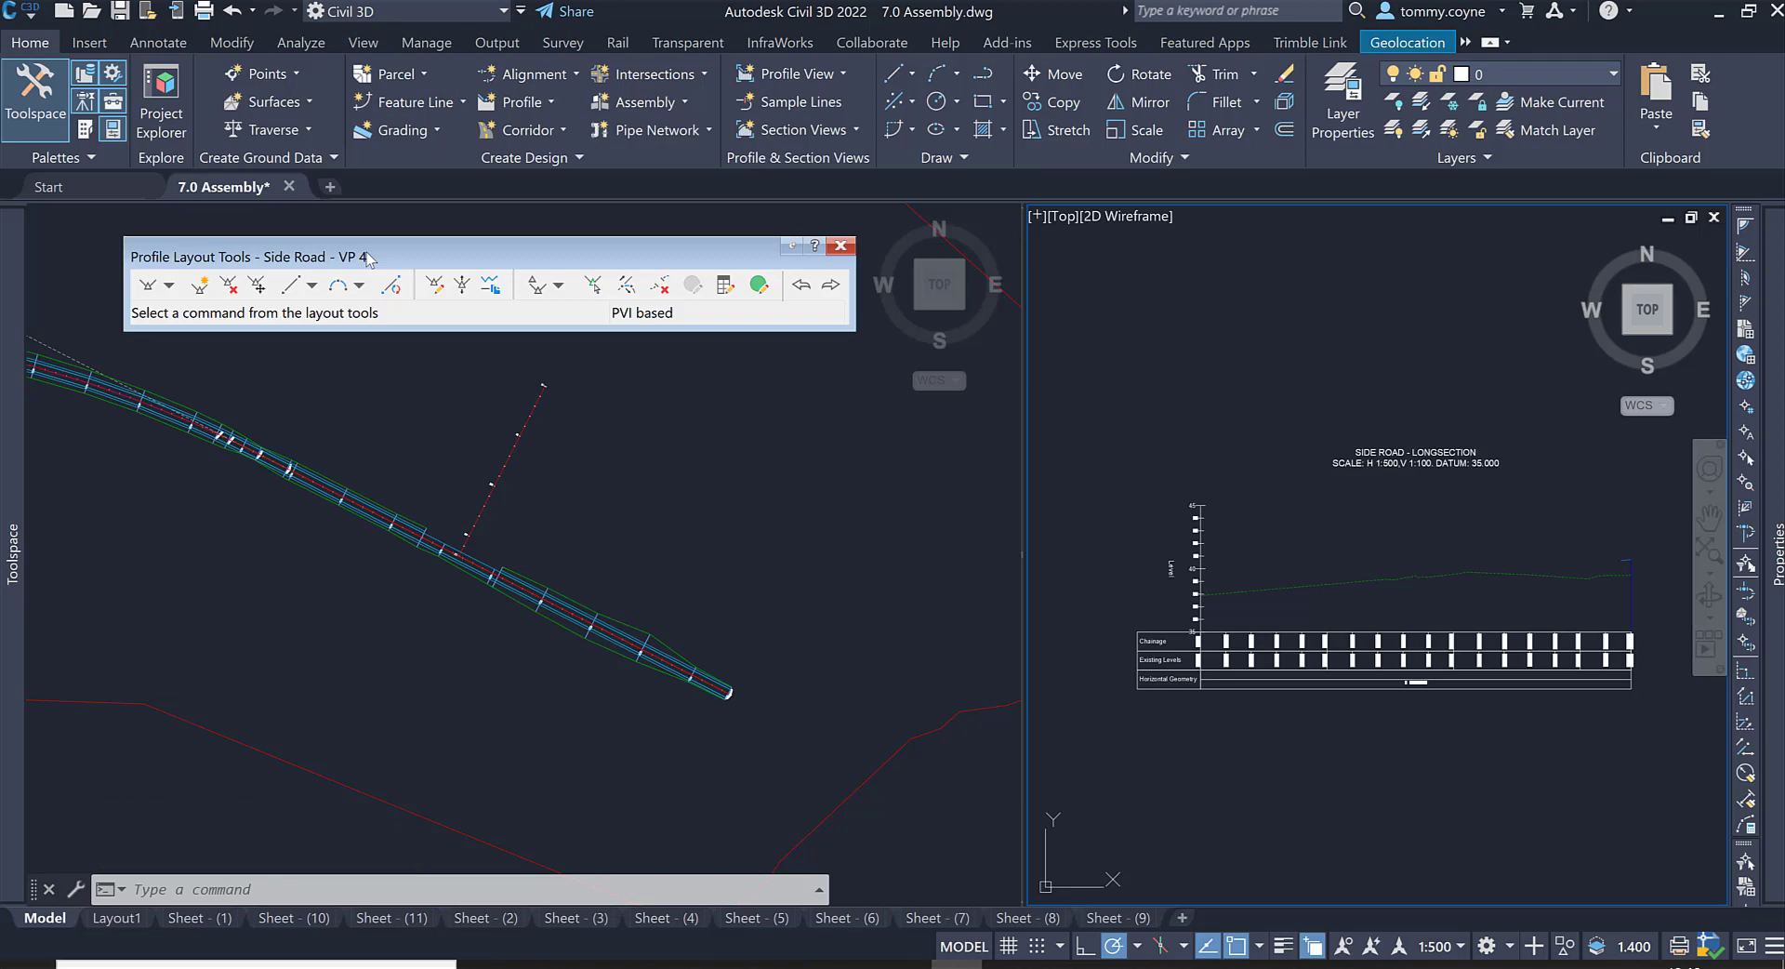
Step: Draw a single tangent from the existing ground at chainage 0.000 to the near end of the short design line at the junction
drag(348, 264, 359, 251)
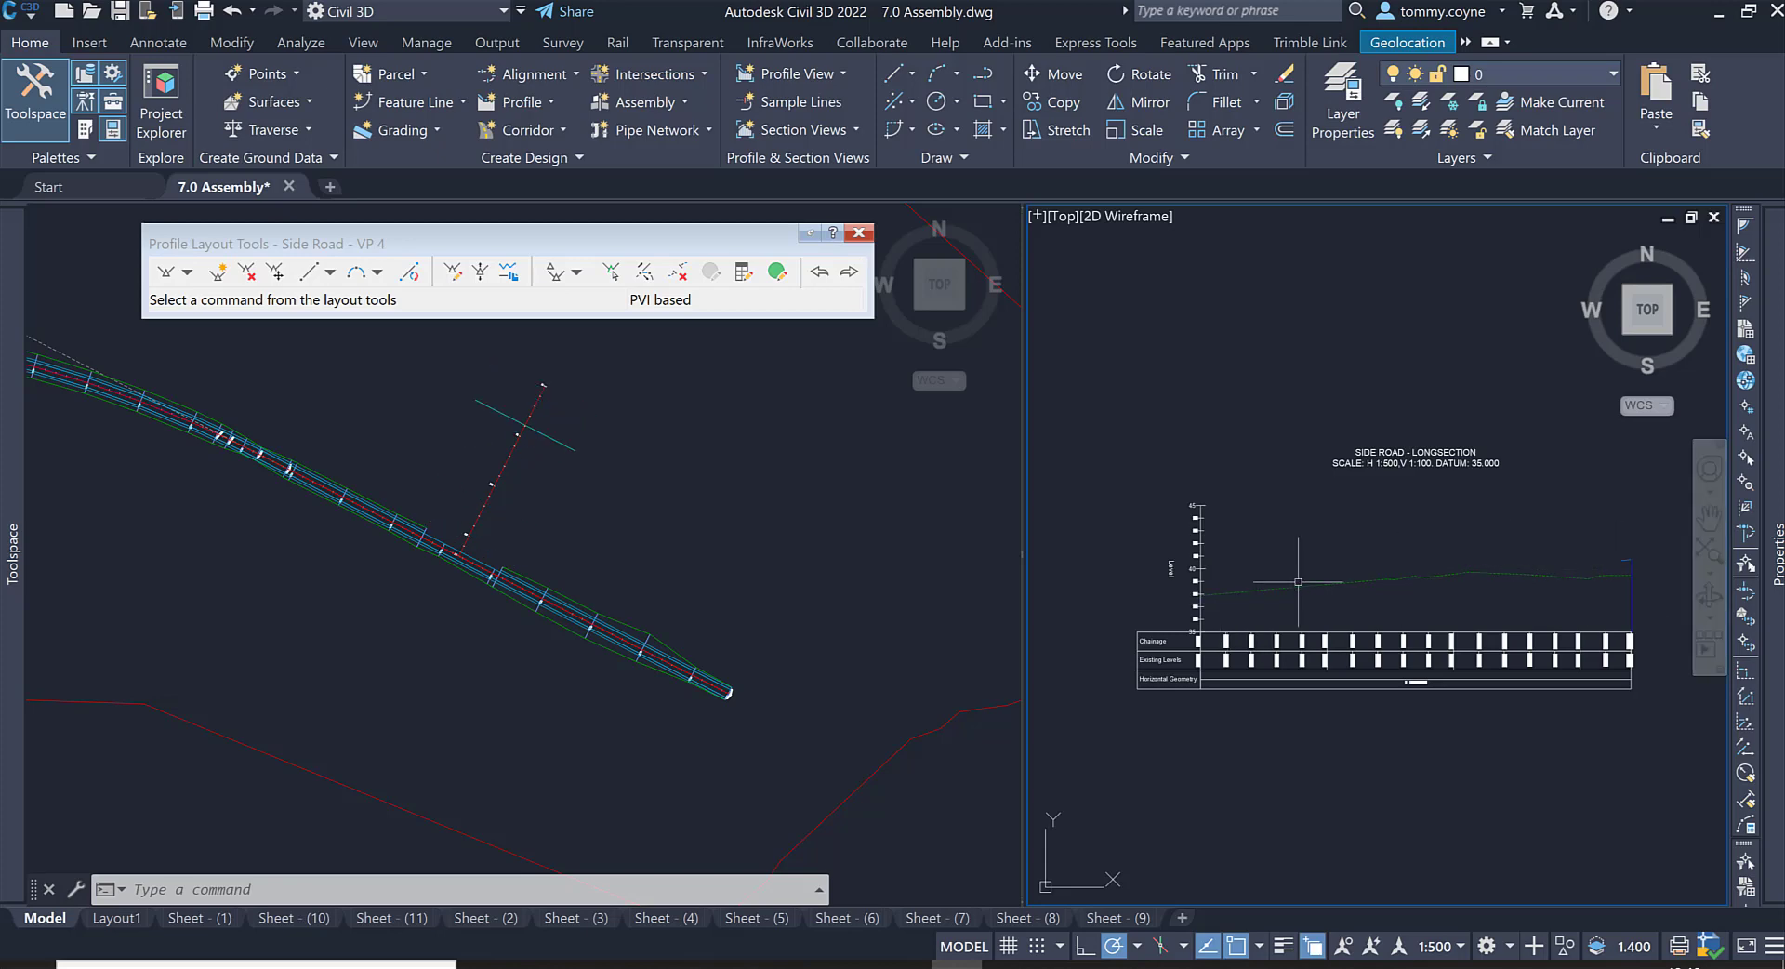
drag(317, 245, 347, 235)
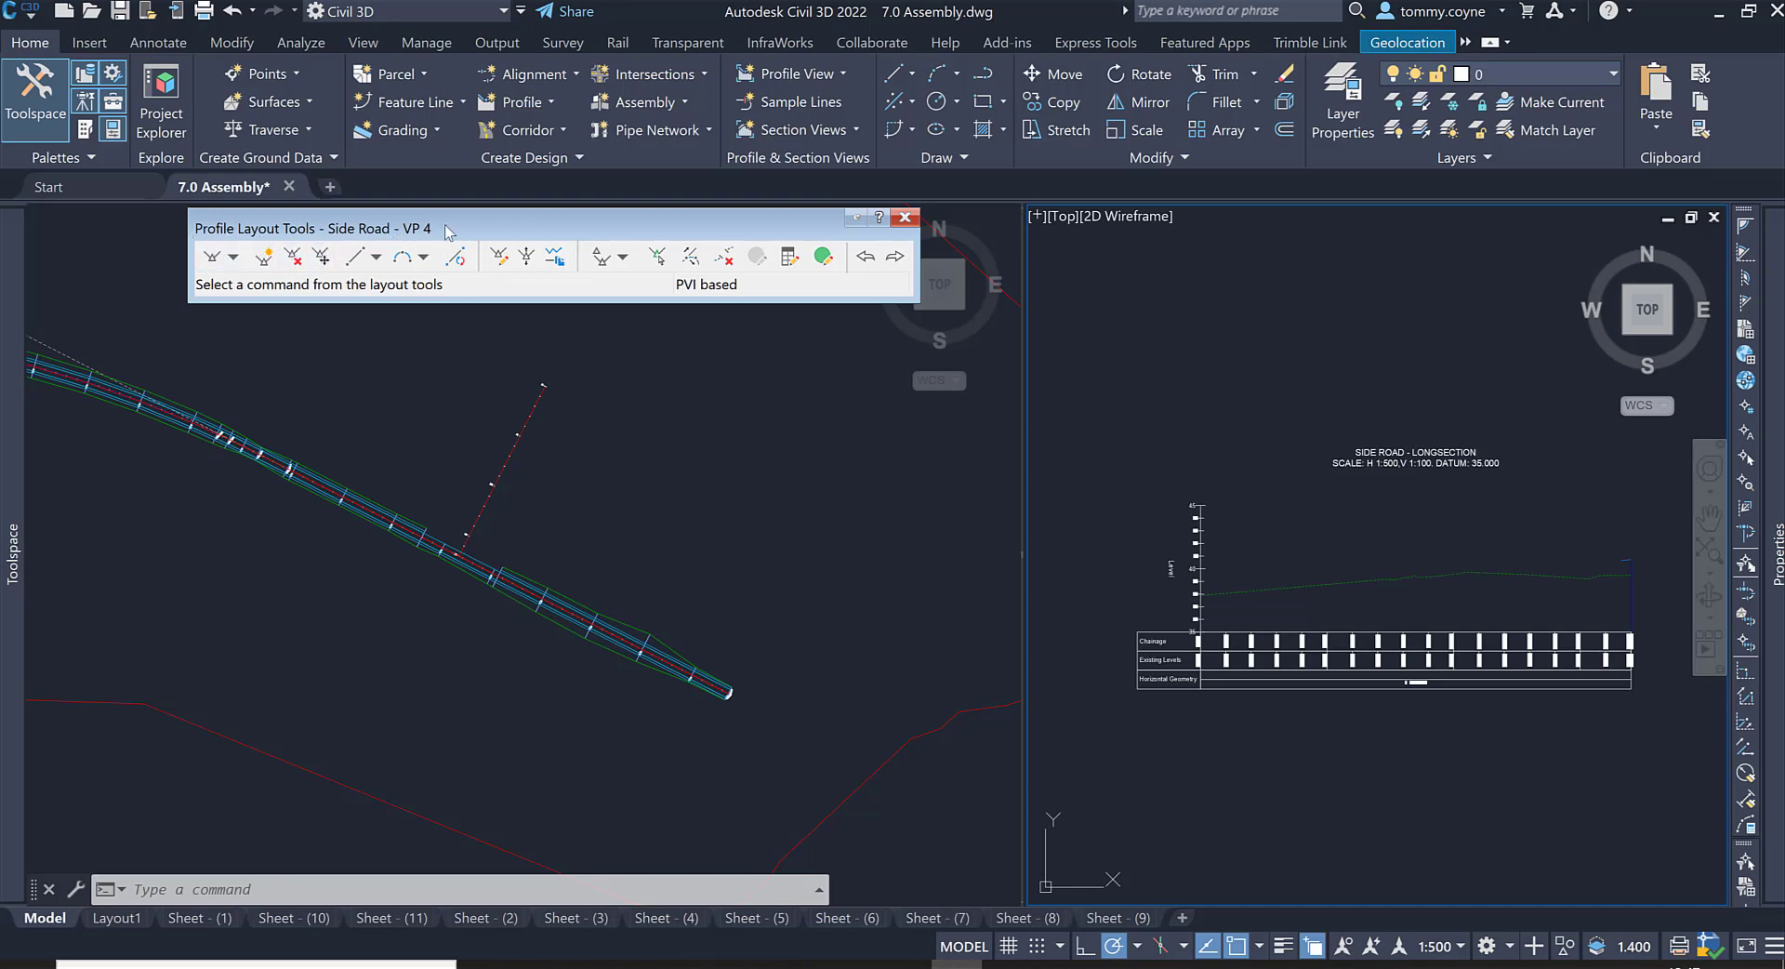
drag(446, 231, 569, 225)
click(363, 250)
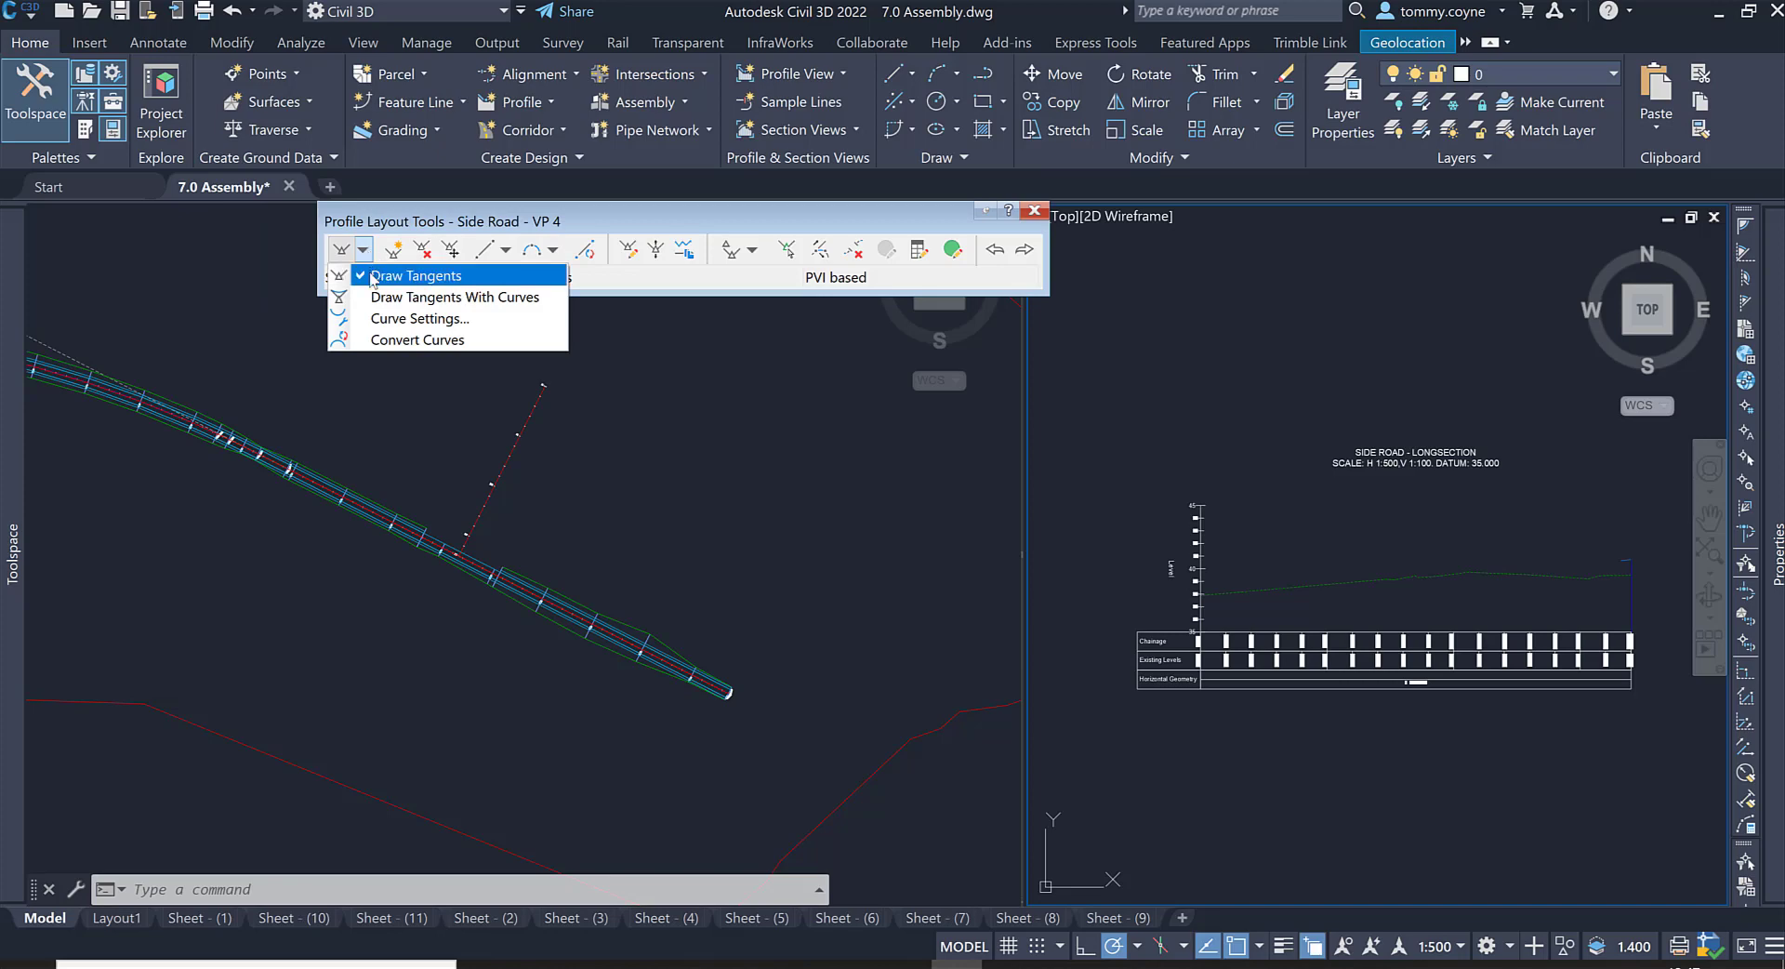
click(371, 276)
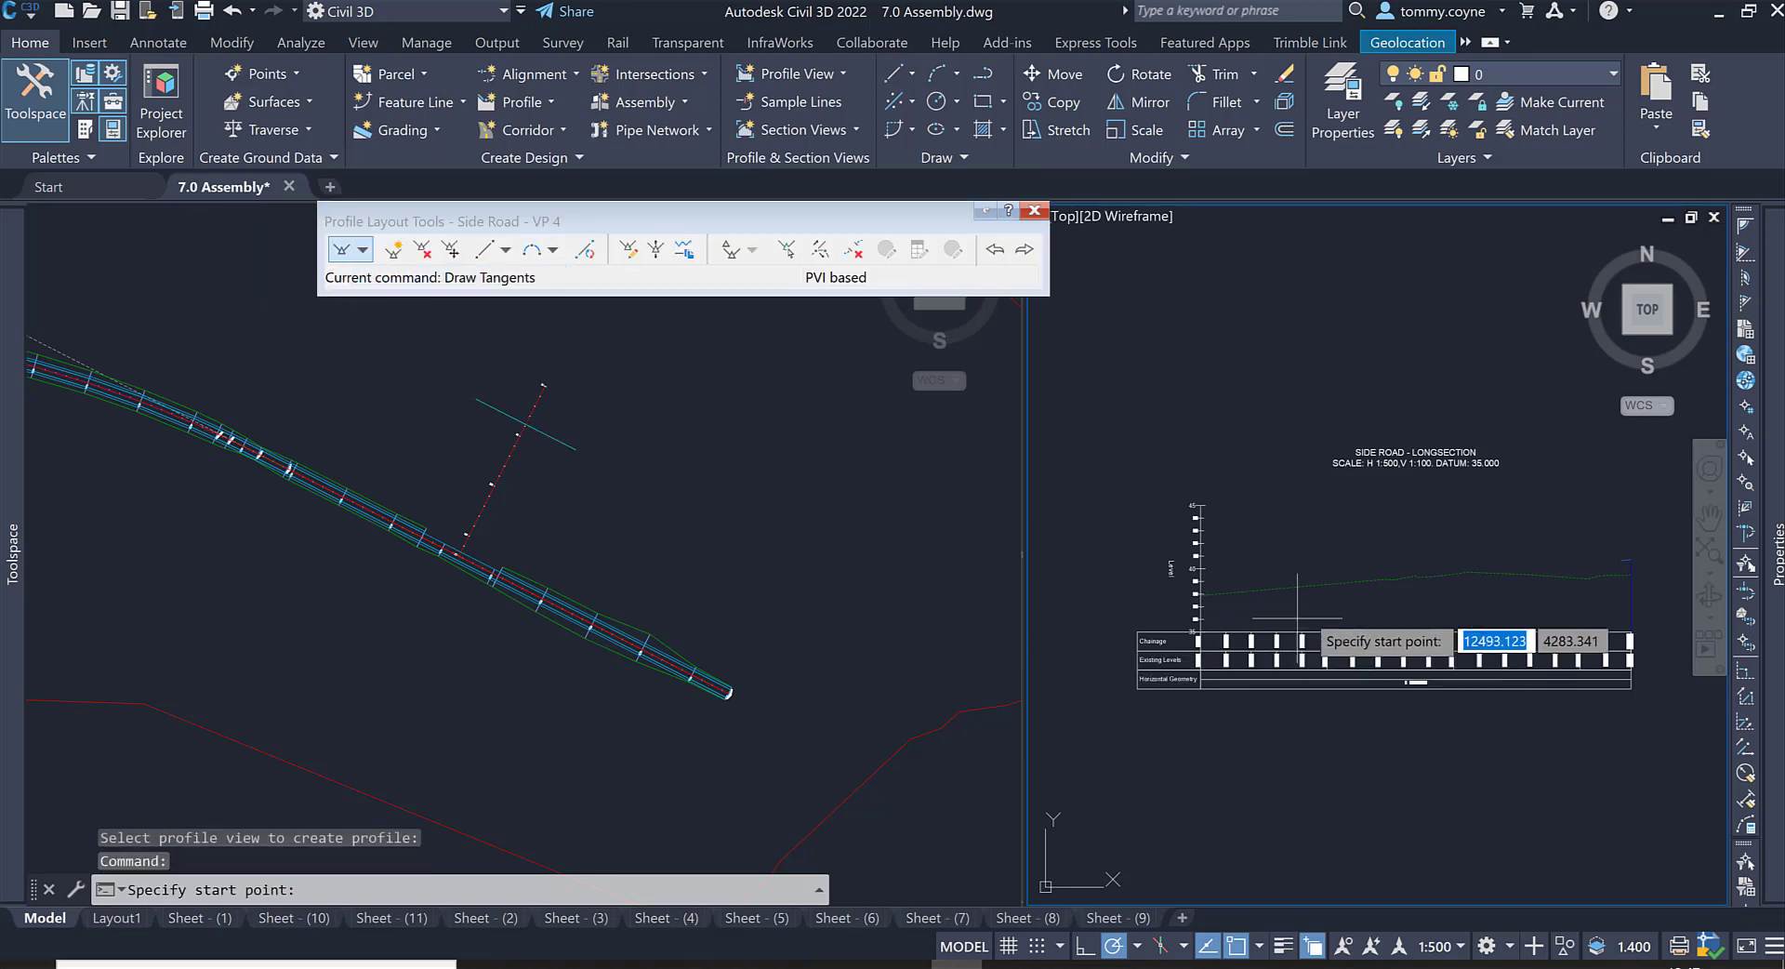
scroll(1292, 604, up, 4)
scroll(1136, 611, up, 4)
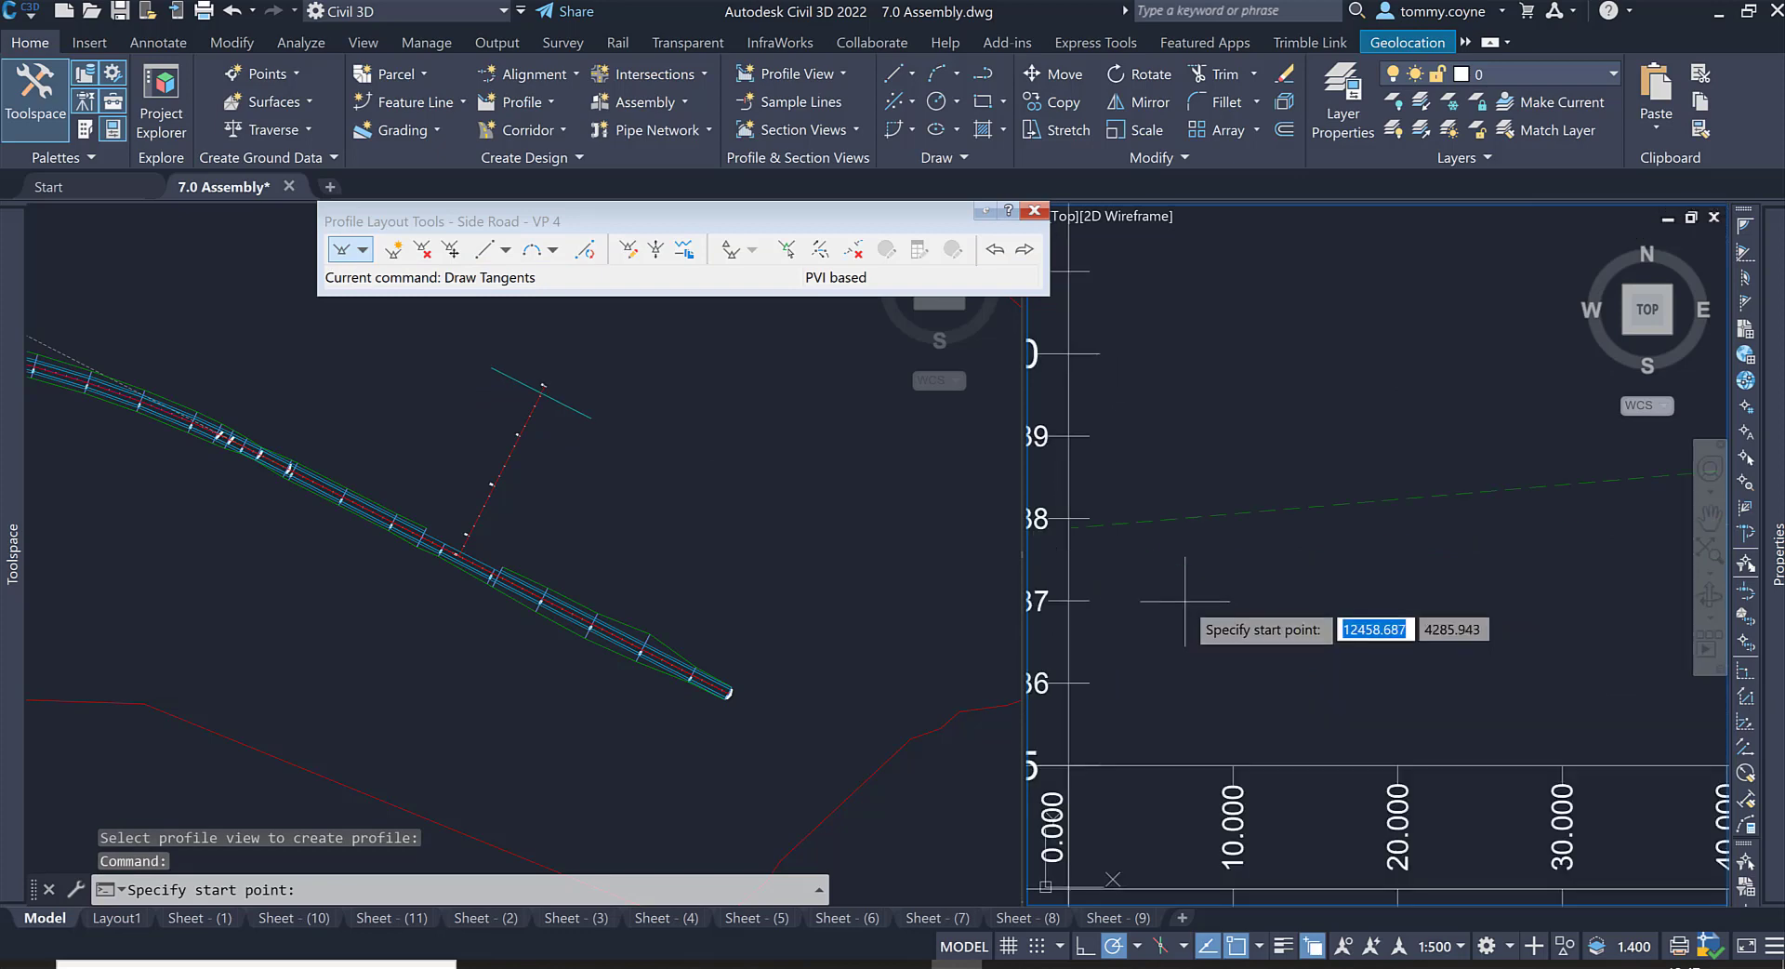
click(1069, 527)
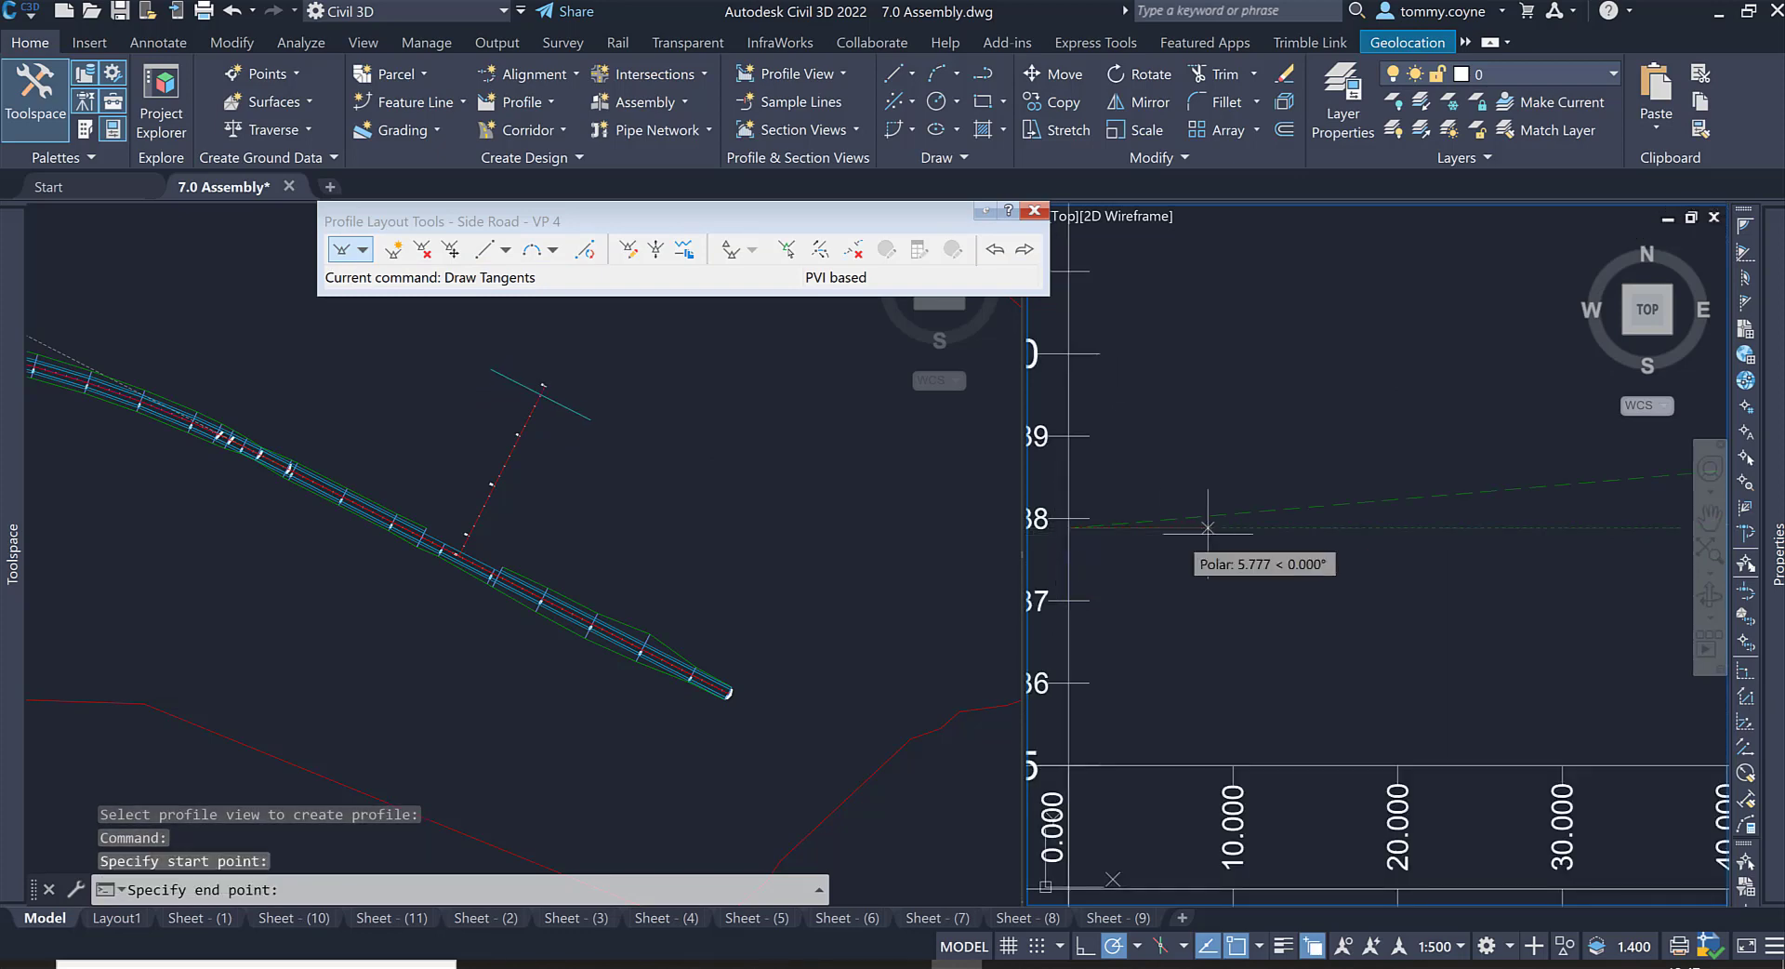
scroll(1234, 444, down, 5)
middle_drag(1408, 468, 1256, 498)
scroll(1367, 400, up, 6)
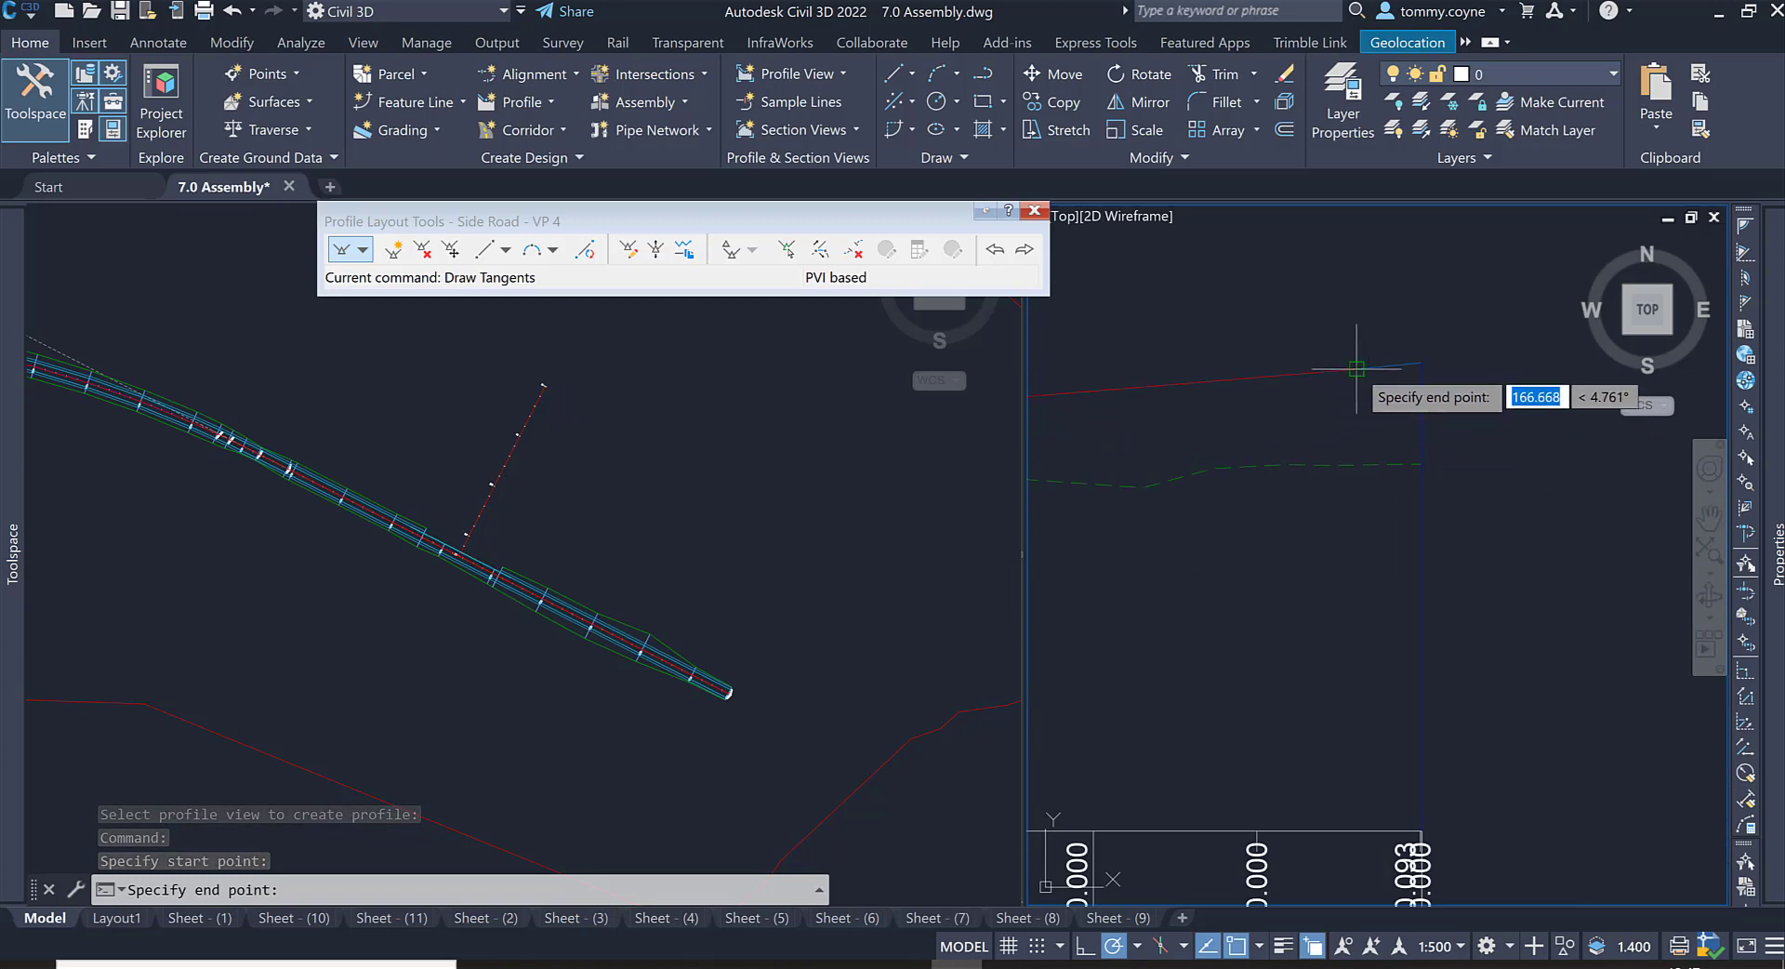
click(1356, 369)
key(Escape)
Step: Examine the drawn Side Road profile against the existing ground along the whole longsection and where it meets the short design line
scroll(1321, 455, down, 5)
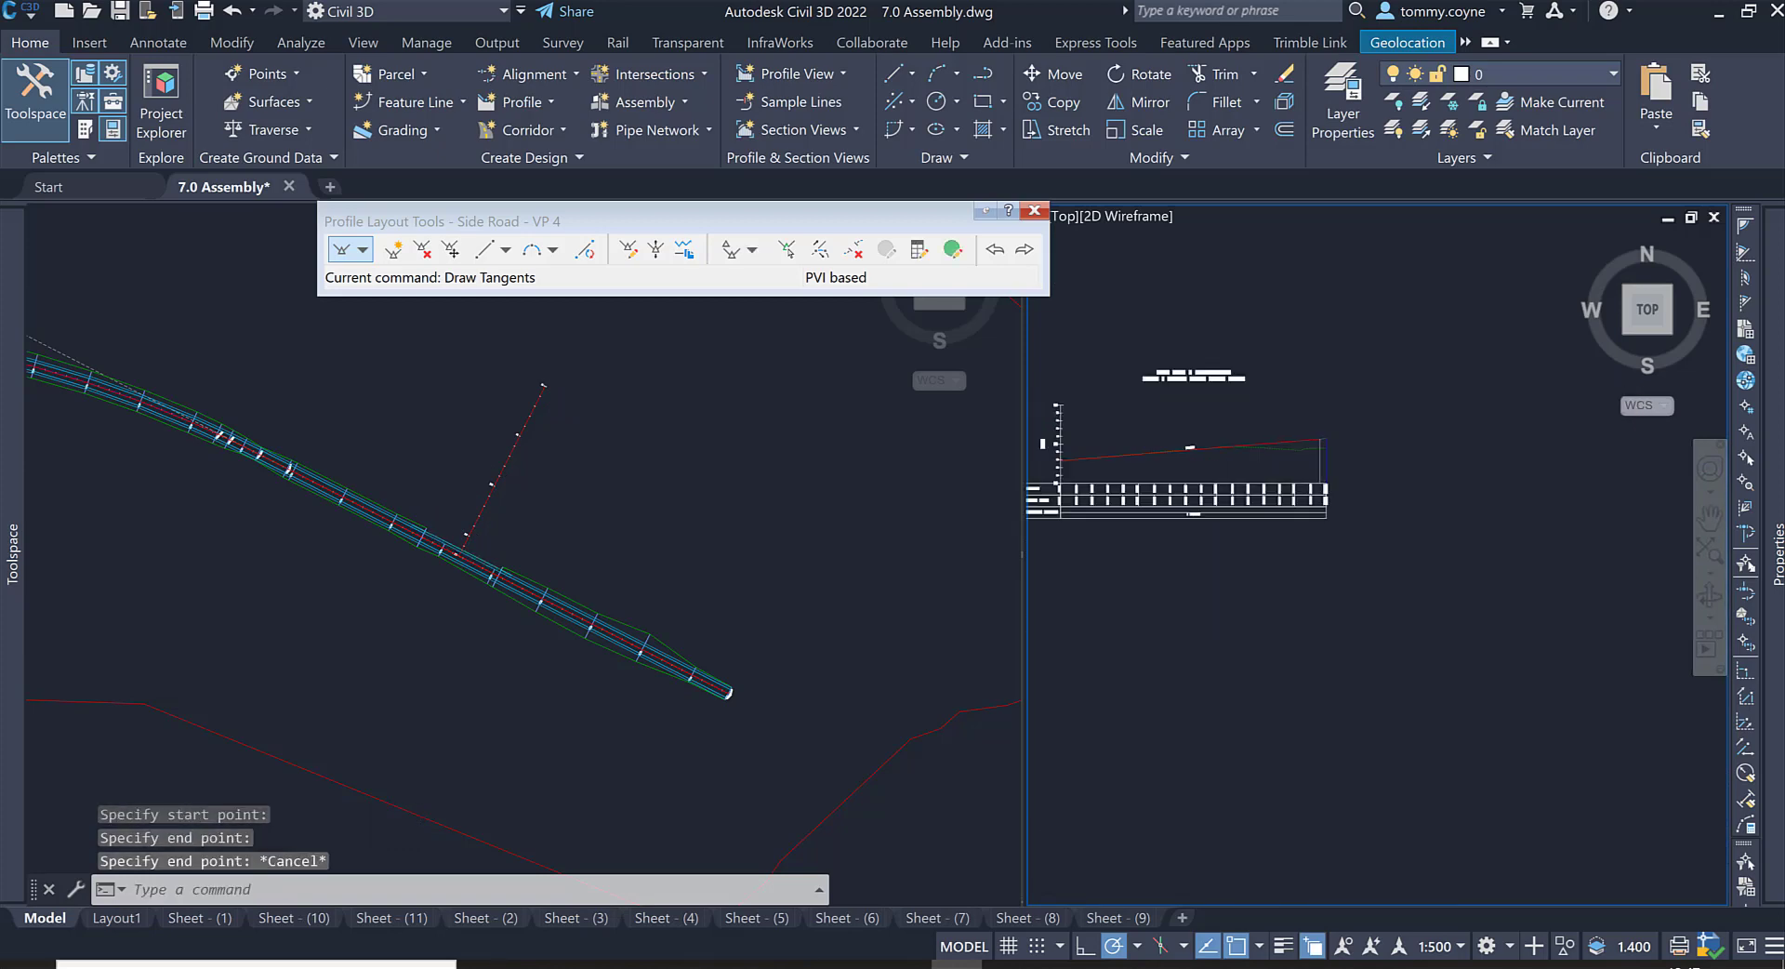
scroll(1302, 471, up, 3)
scroll(1302, 470, up, 3)
scroll(1267, 382, down, 1)
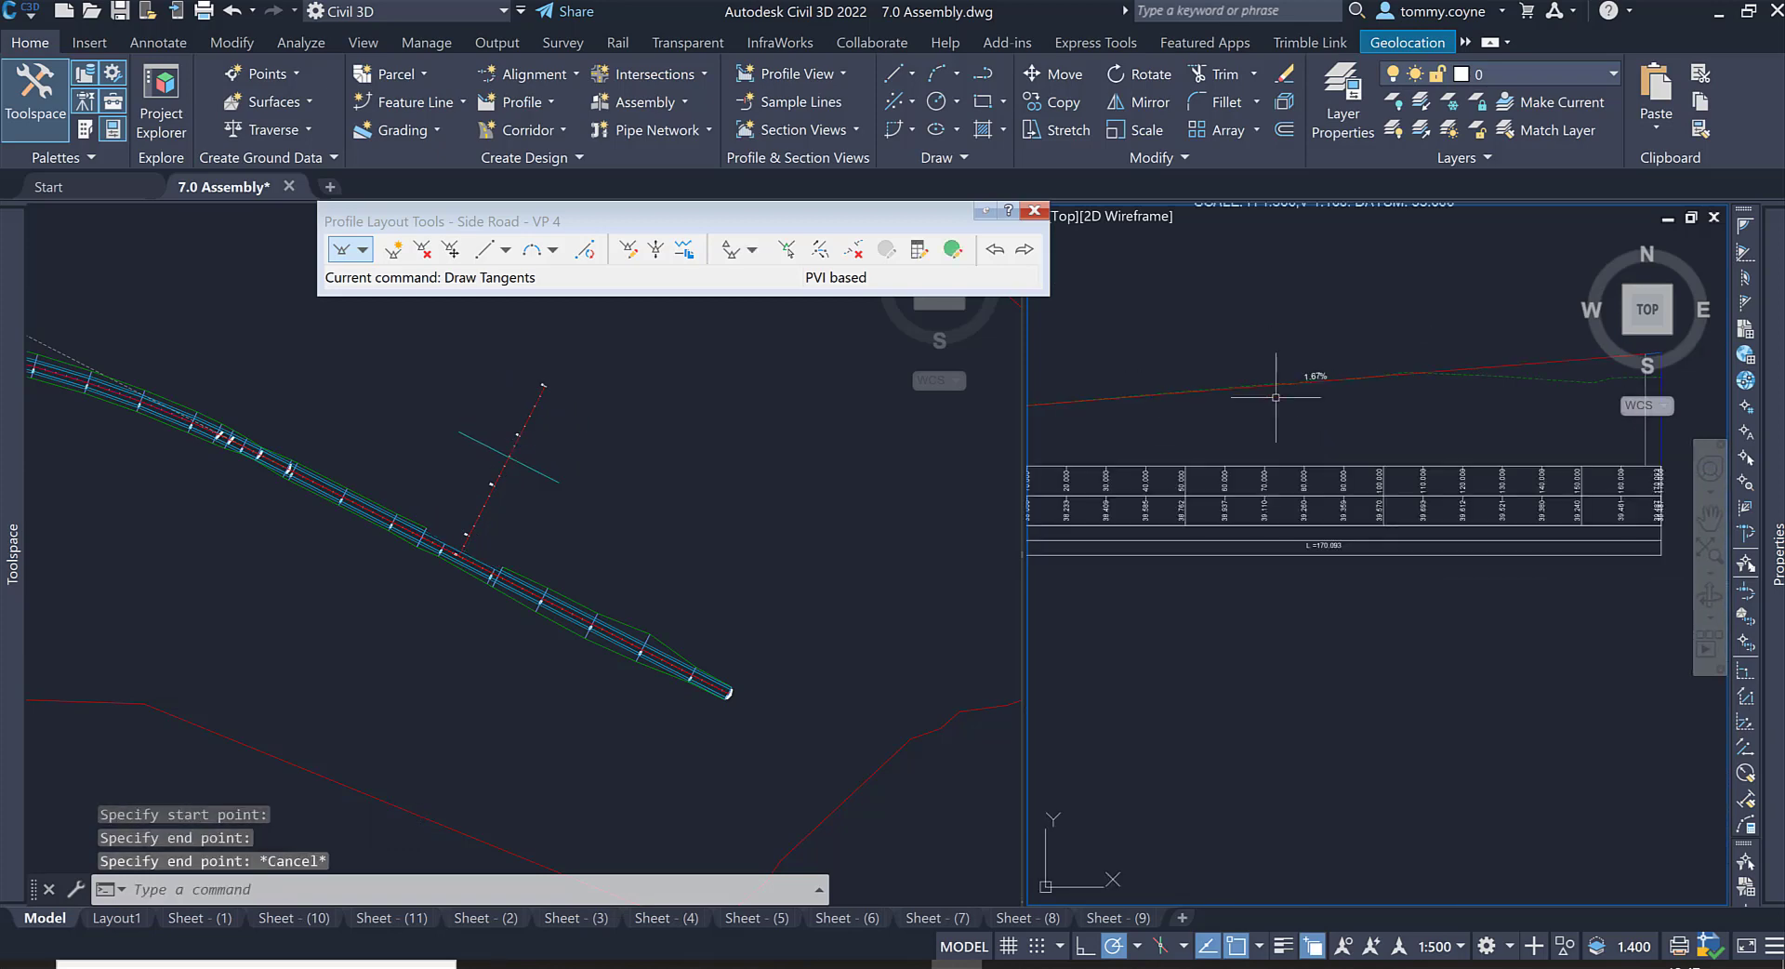
scroll(1312, 404, up, 1)
scroll(1295, 402, down, 3)
scroll(1173, 390, up, 3)
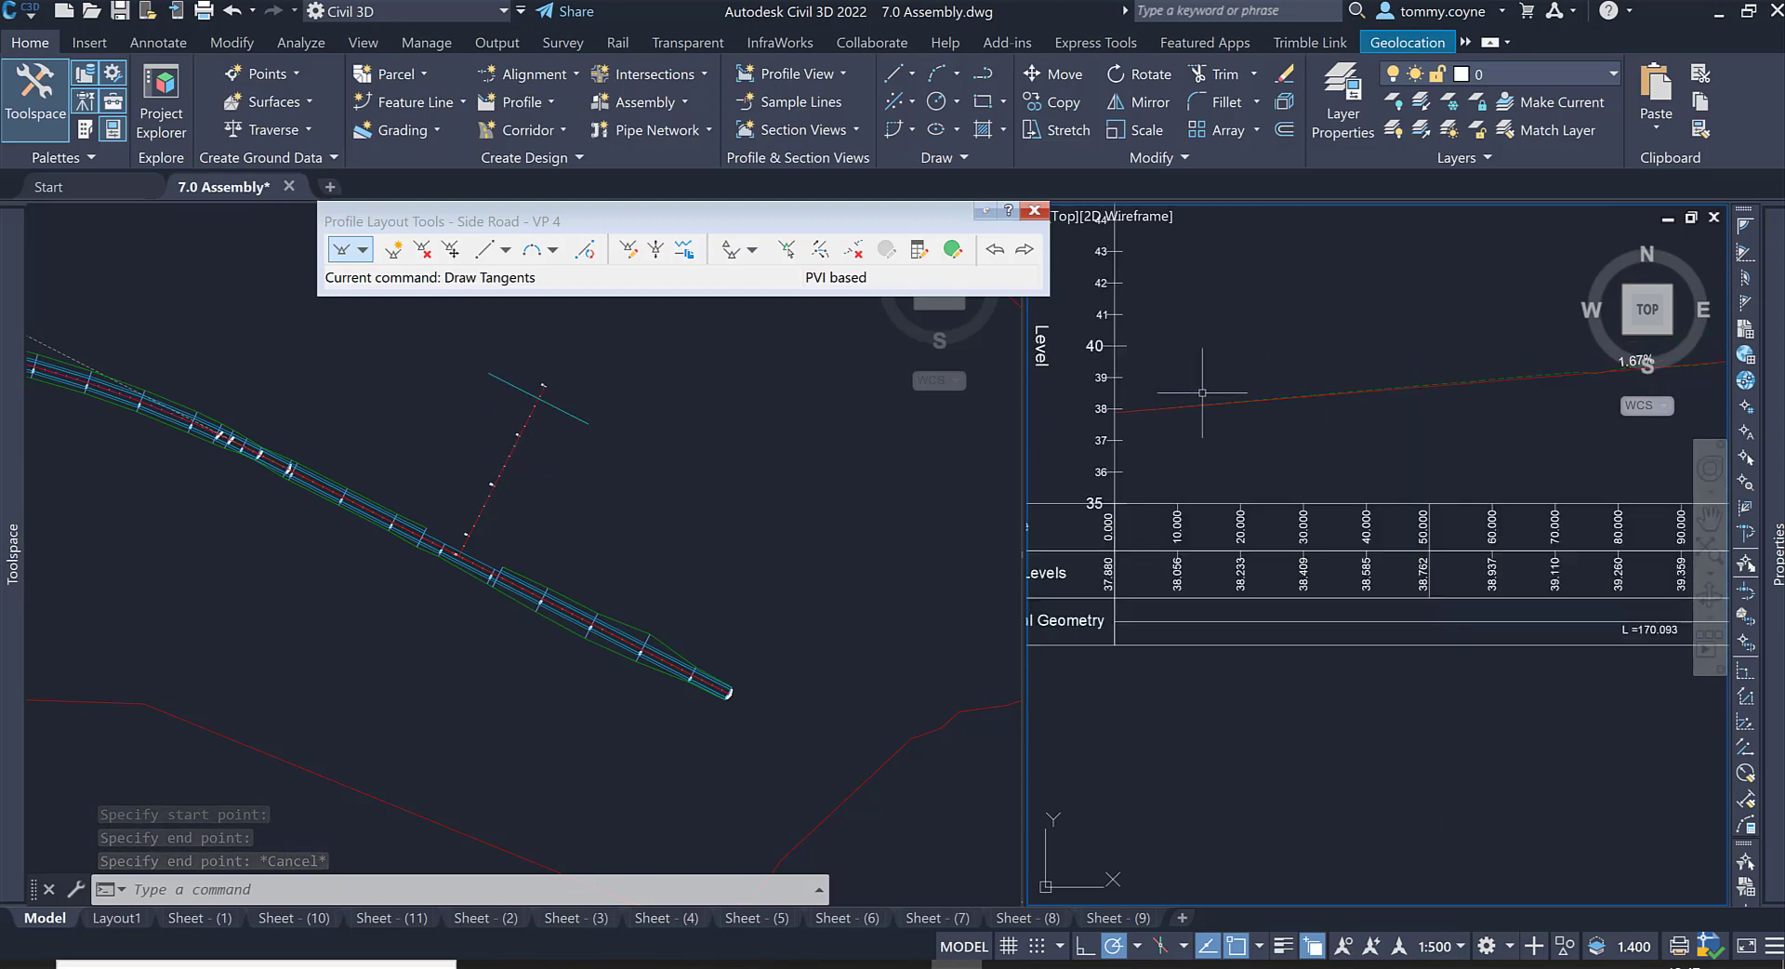
scroll(1203, 390, up, 2)
scroll(1276, 434, down, 1)
scroll(1395, 437, down, 5)
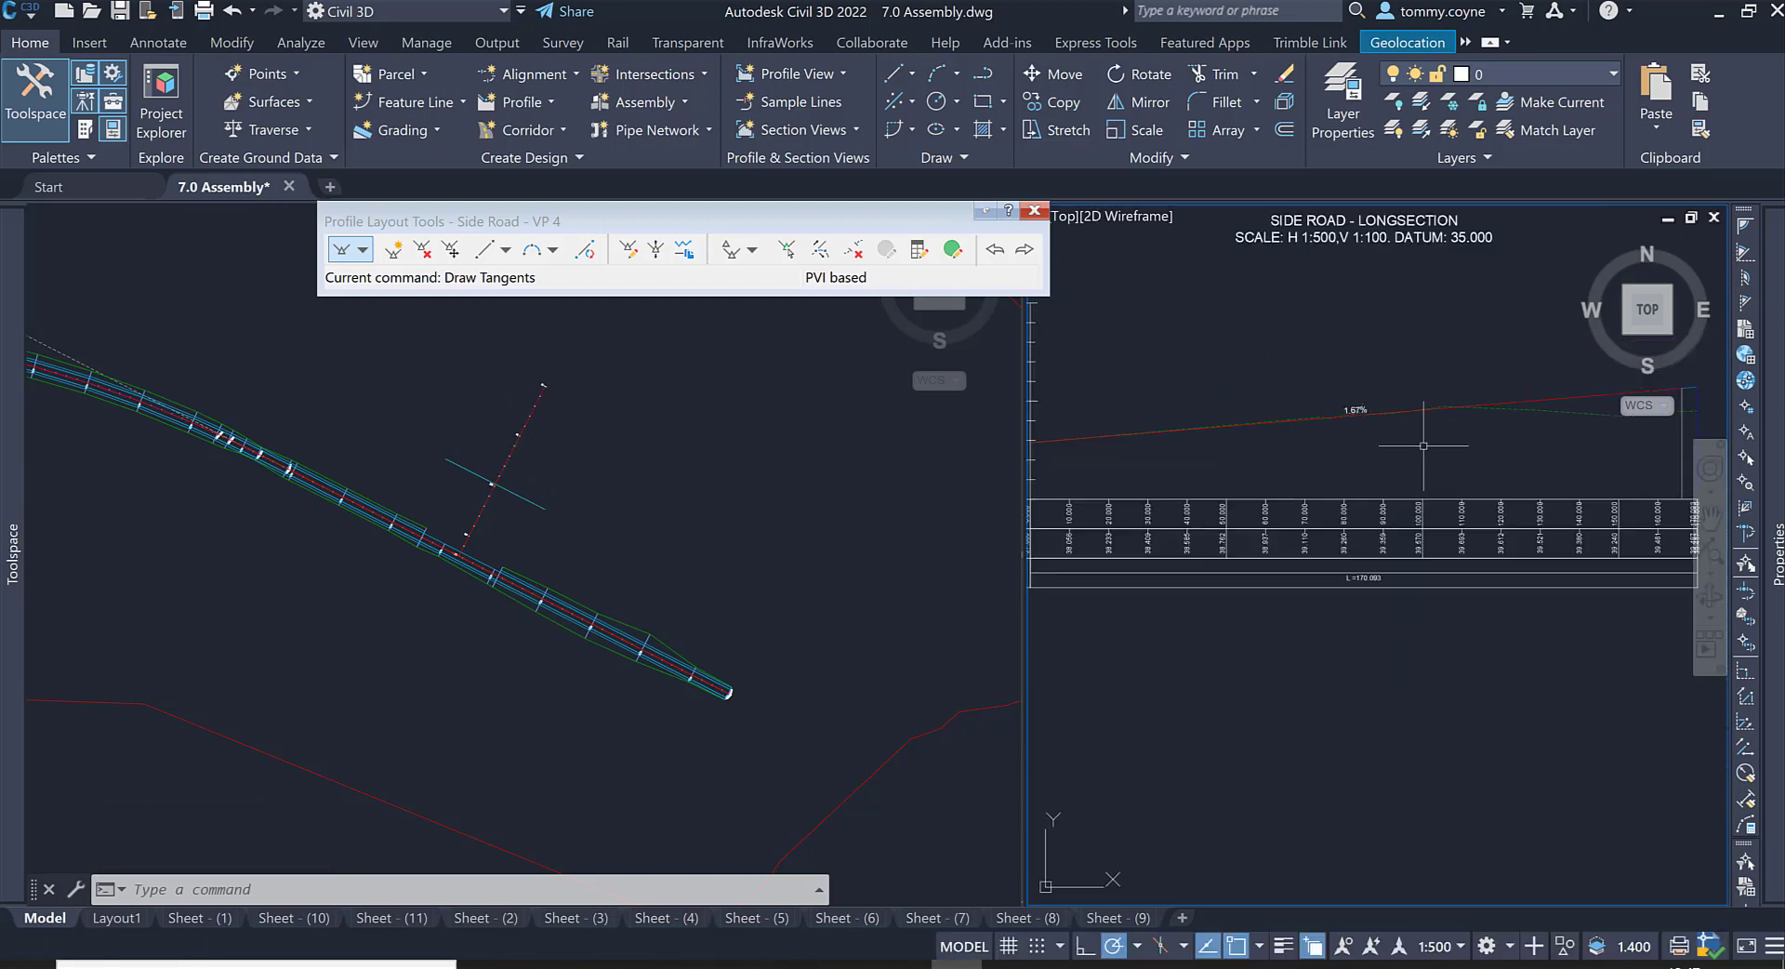
scroll(1354, 426, up, 4)
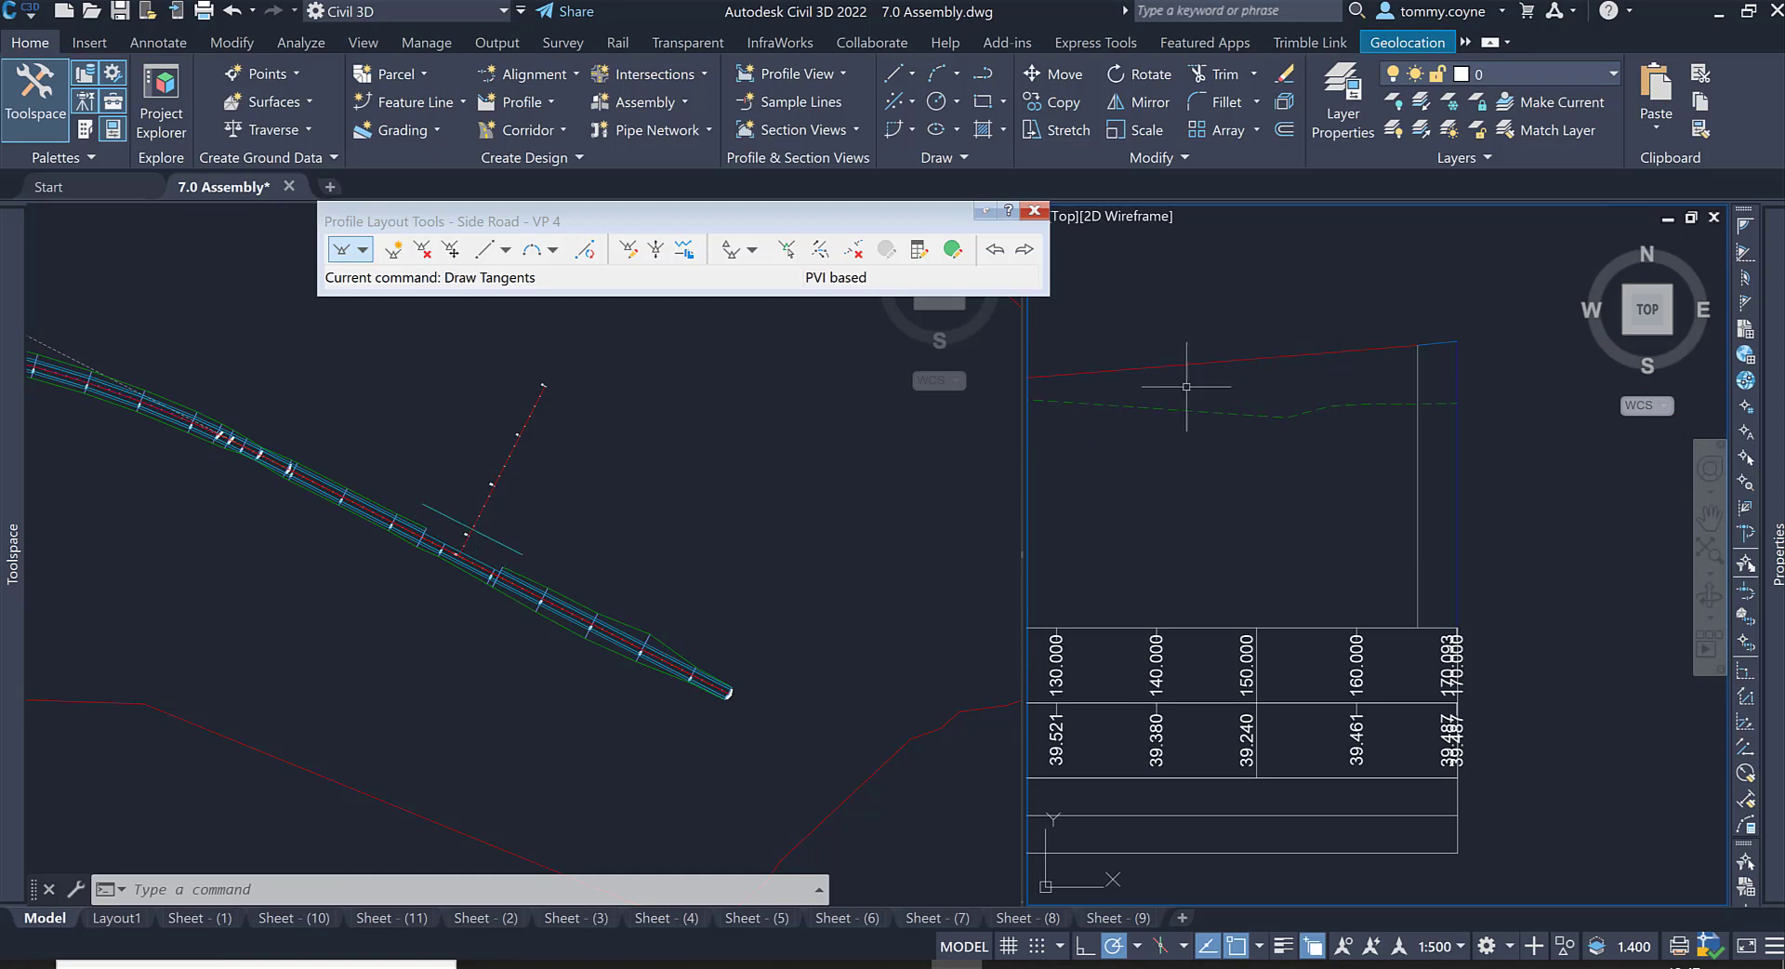
scroll(1432, 390, down, 4)
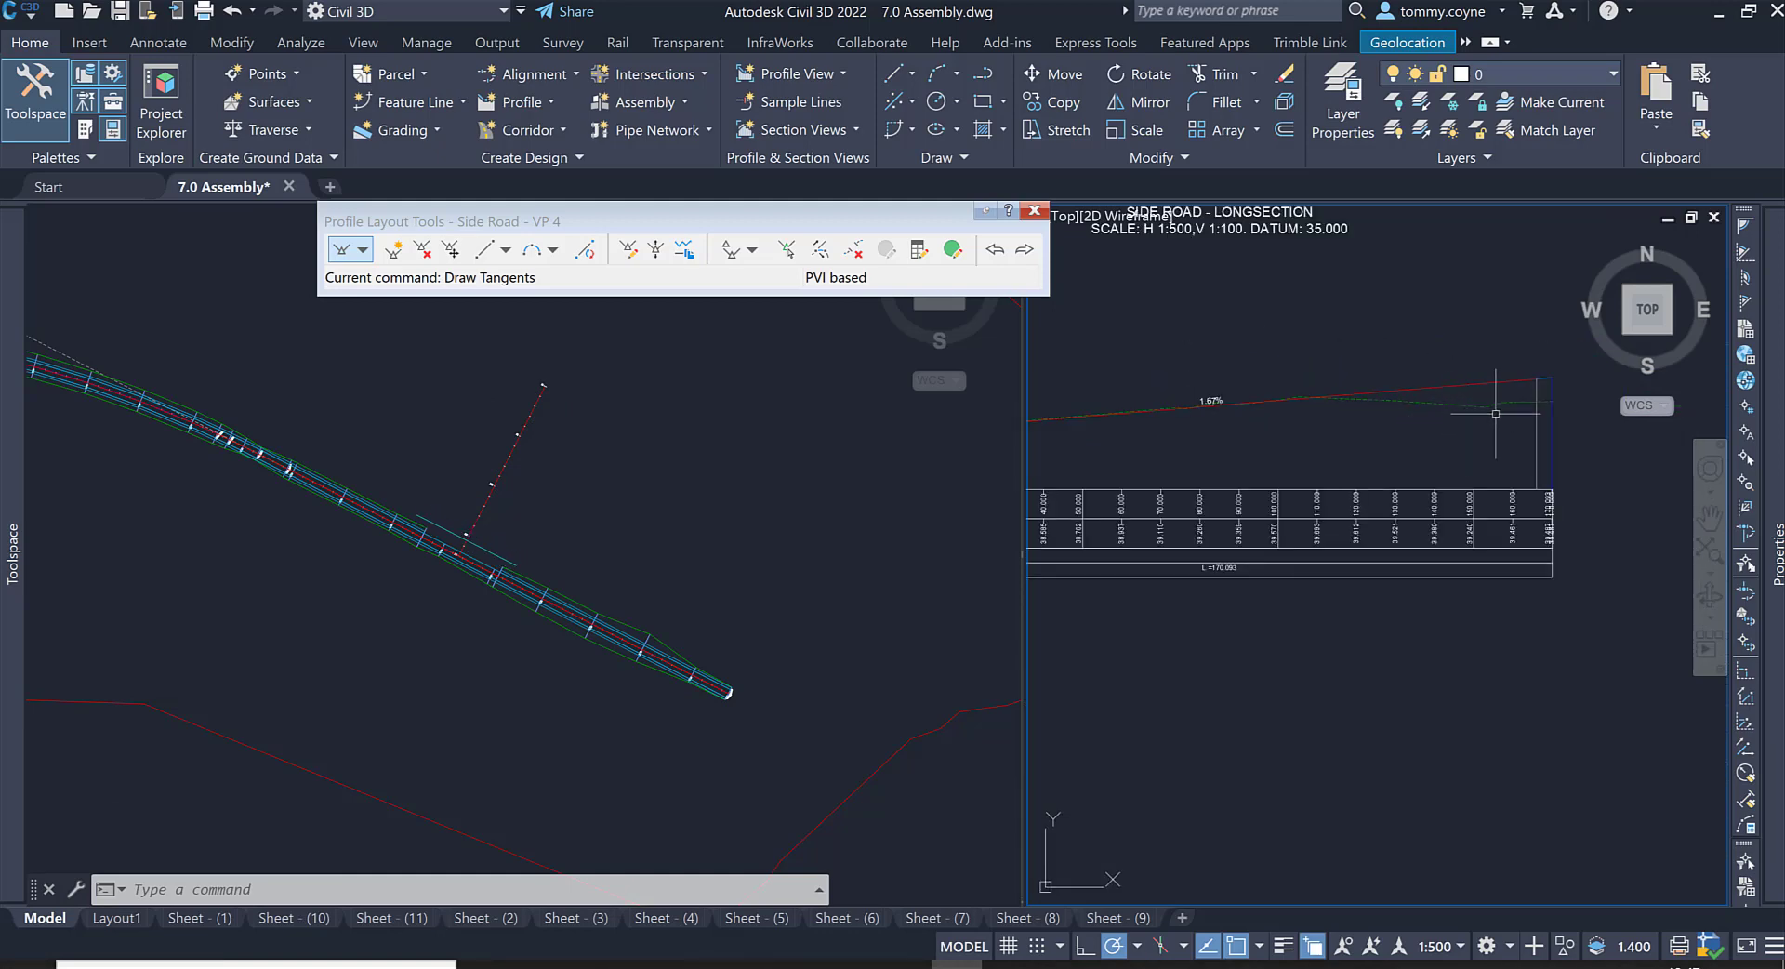
scroll(1488, 404, up, 4)
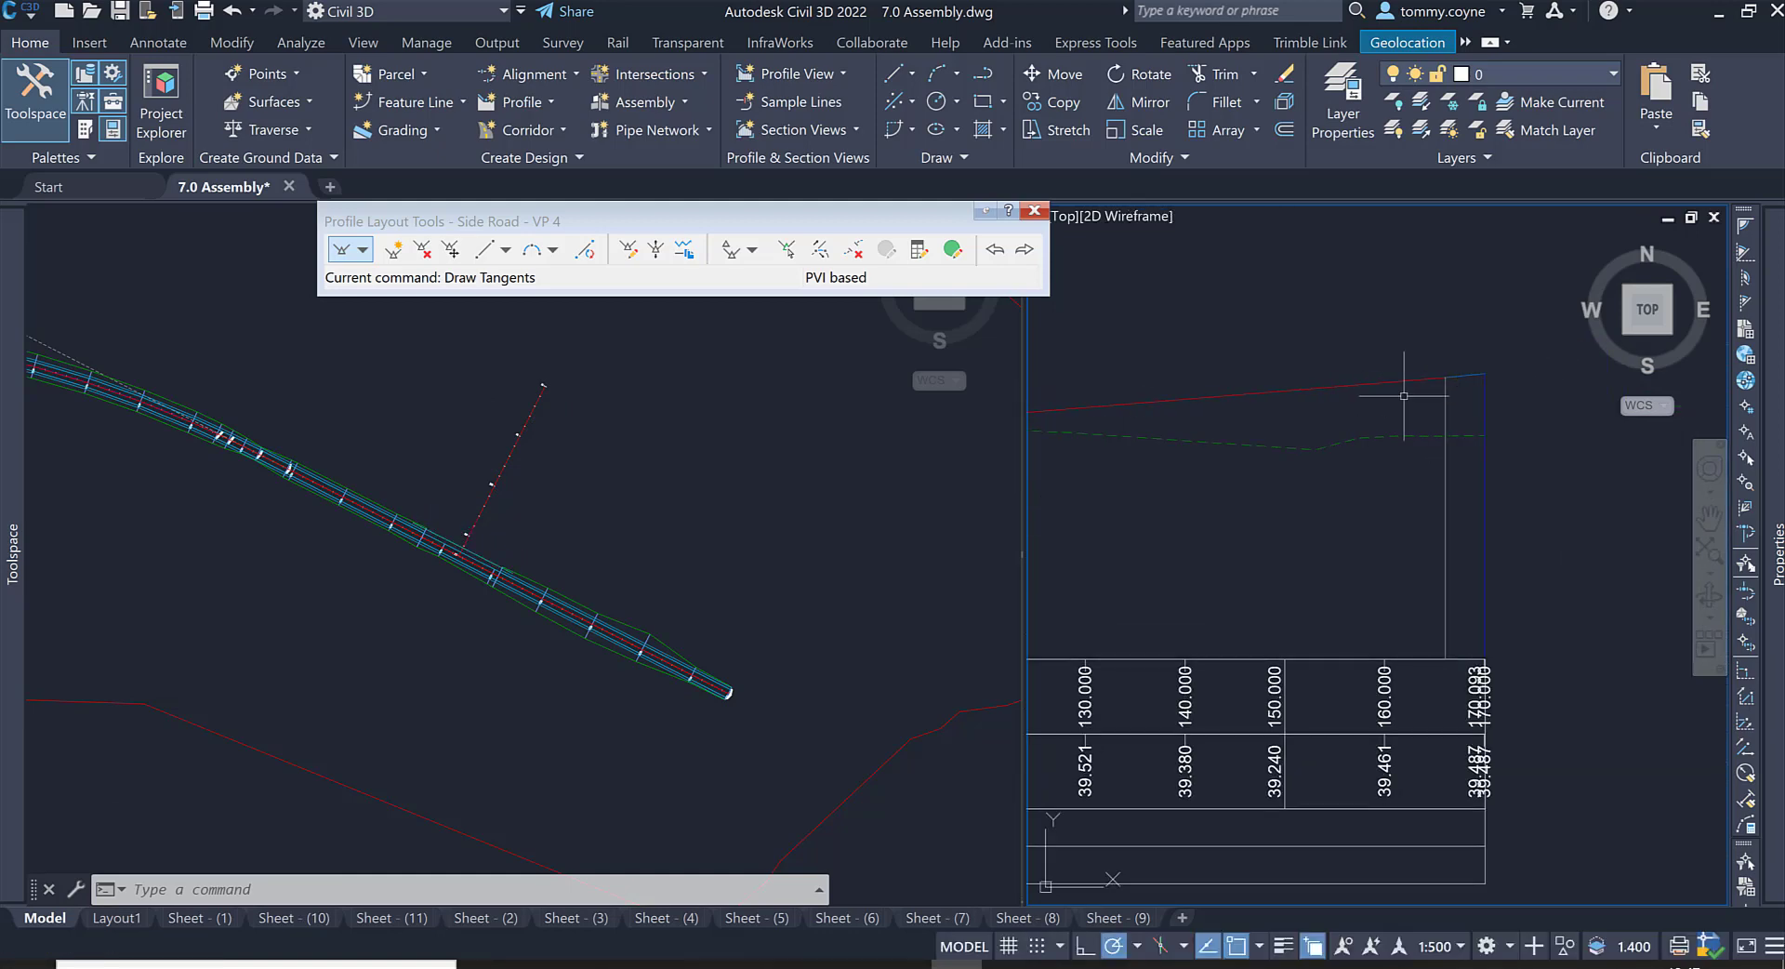
scroll(1419, 387, down, 3)
scroll(1121, 403, up, 5)
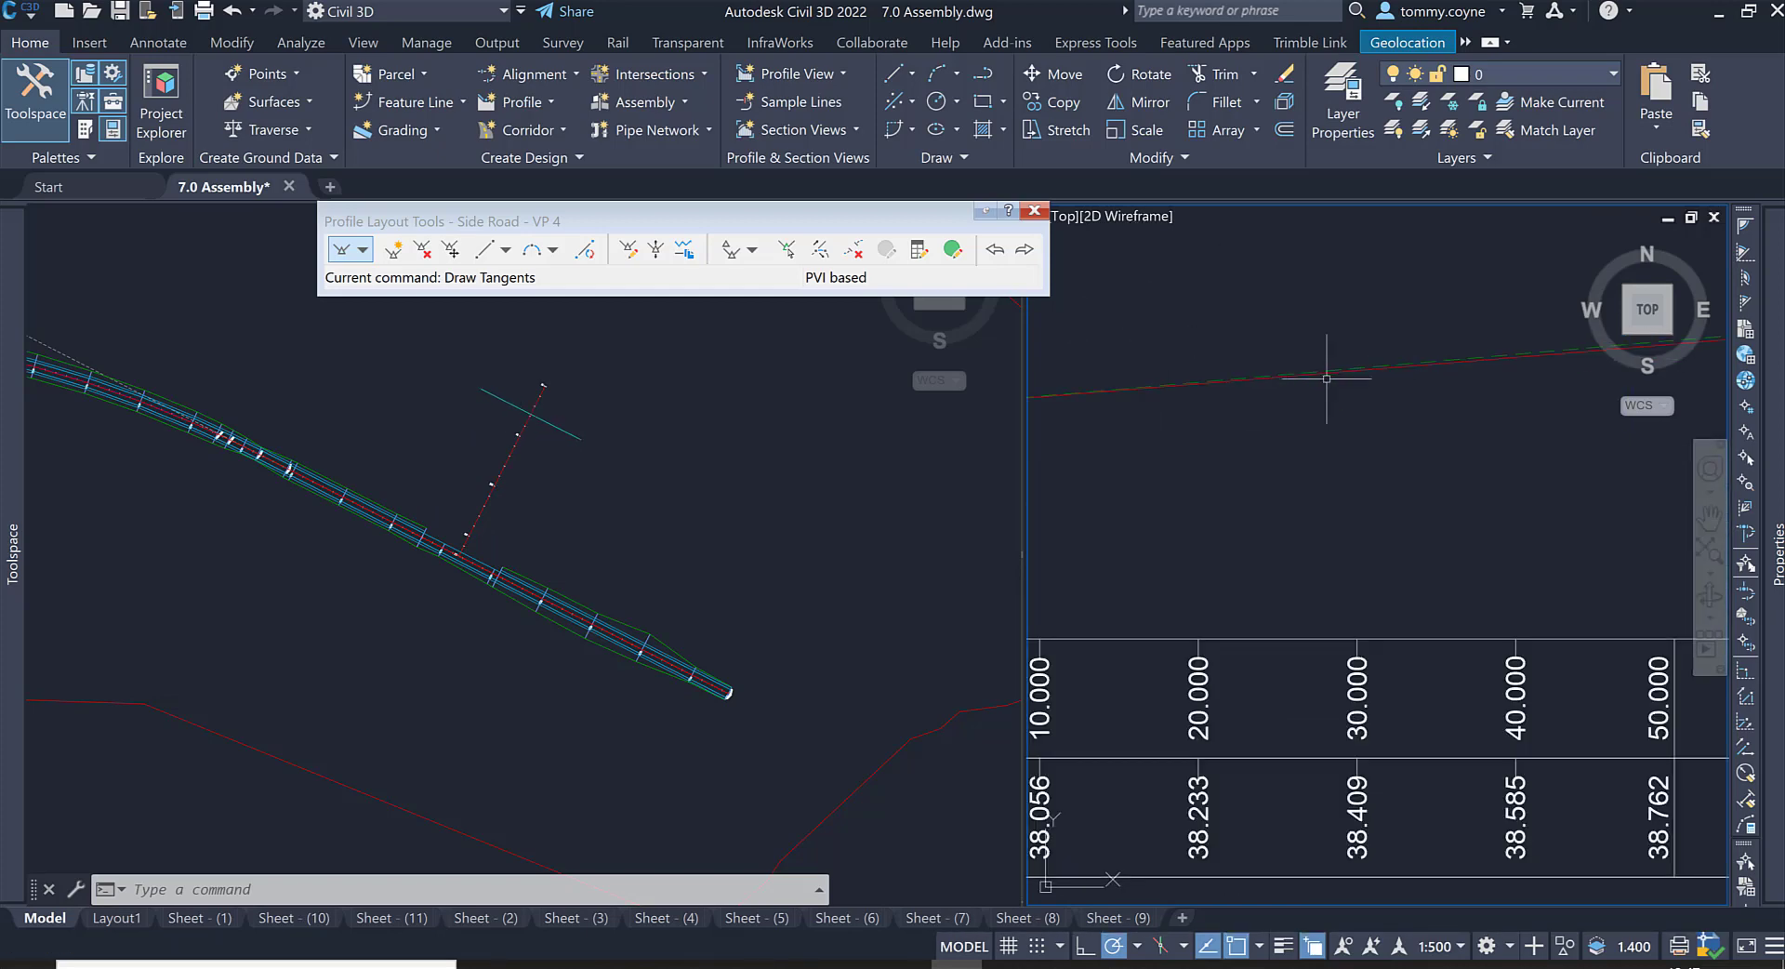
scroll(1327, 376, down, 3)
middle_drag(1716, 402, 1562, 399)
middle_drag(1233, 404, 1523, 394)
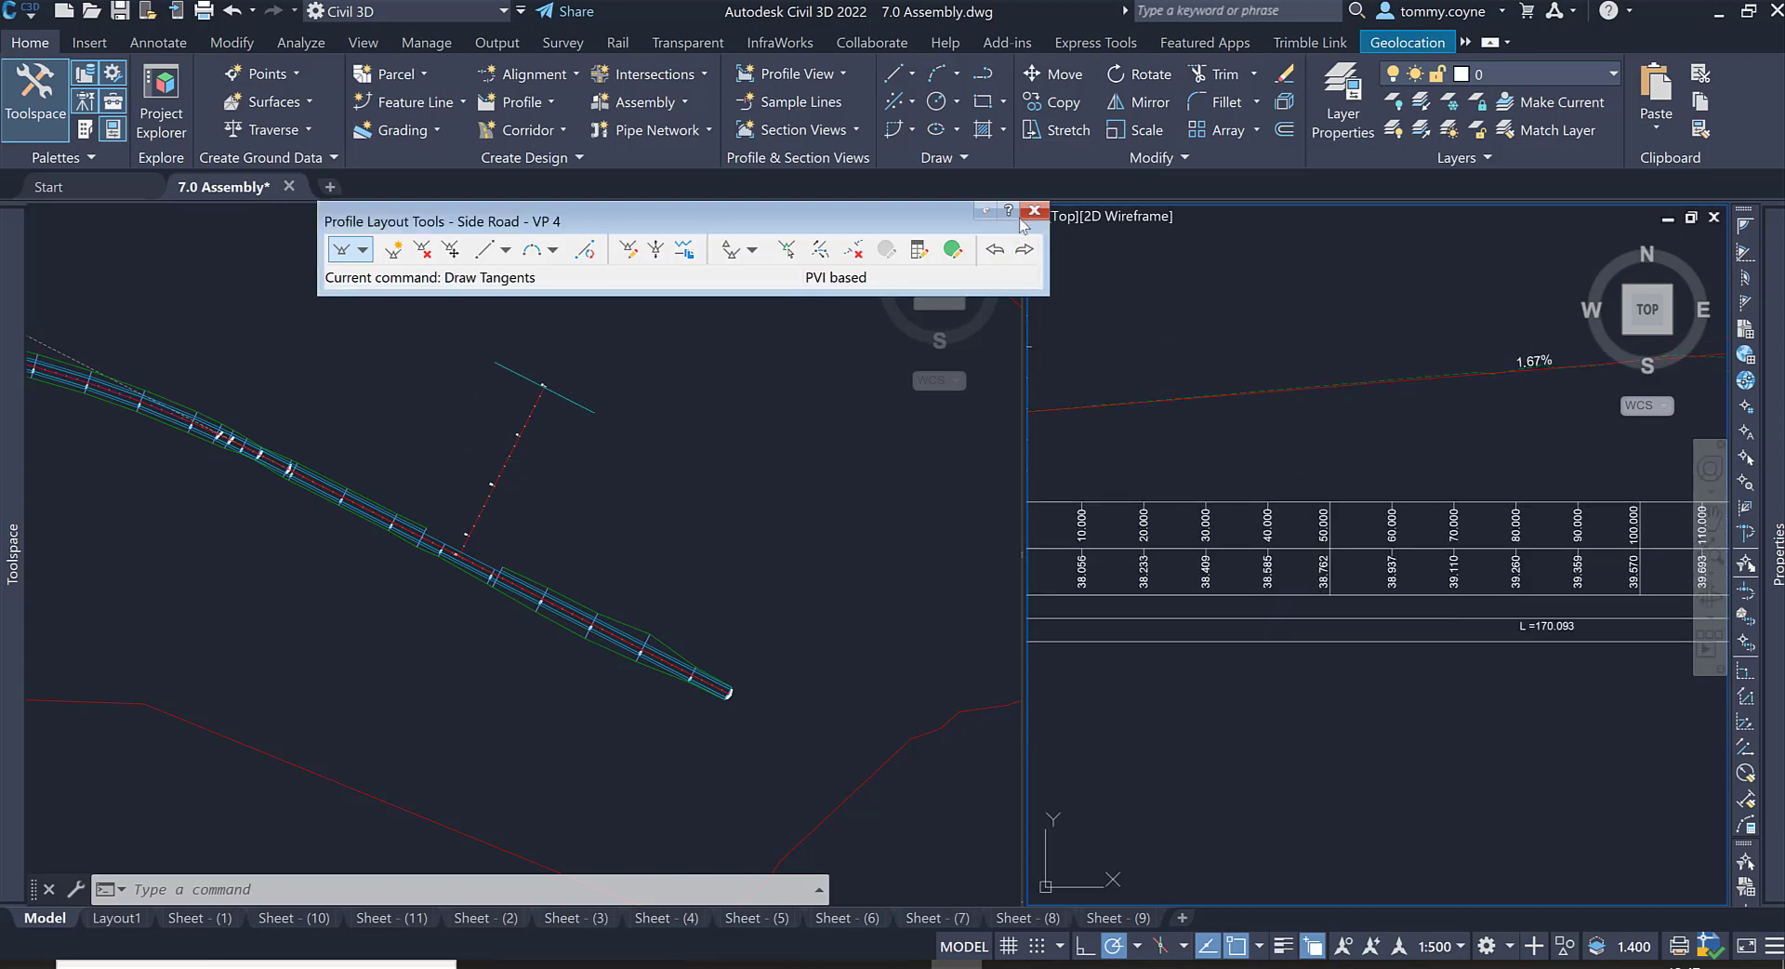
Step: Finish drawing tangents and close the Profile Layout Tools for the Side Road profile
key(Escape)
key(Escape)
key(Escape)
Step: Locate the road assemblies in the drawing and examine the lanes, footpaths and daylight slopes of the two versions
click(768, 398)
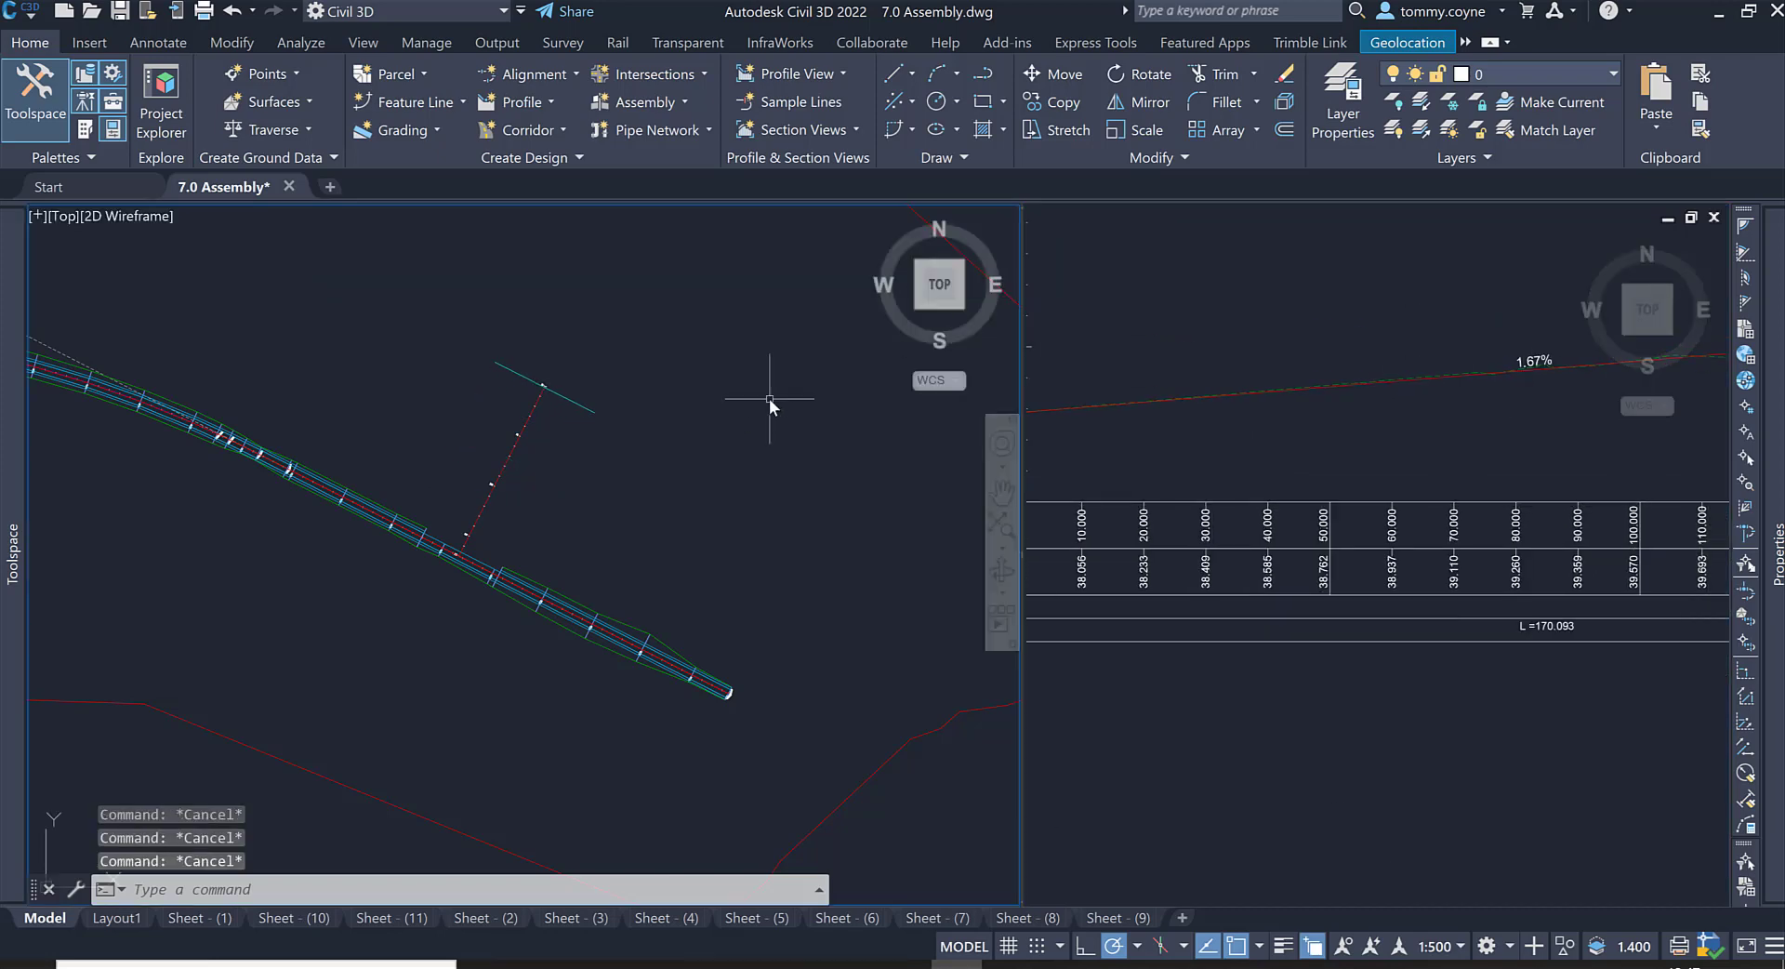
scroll(642, 466, down, 4)
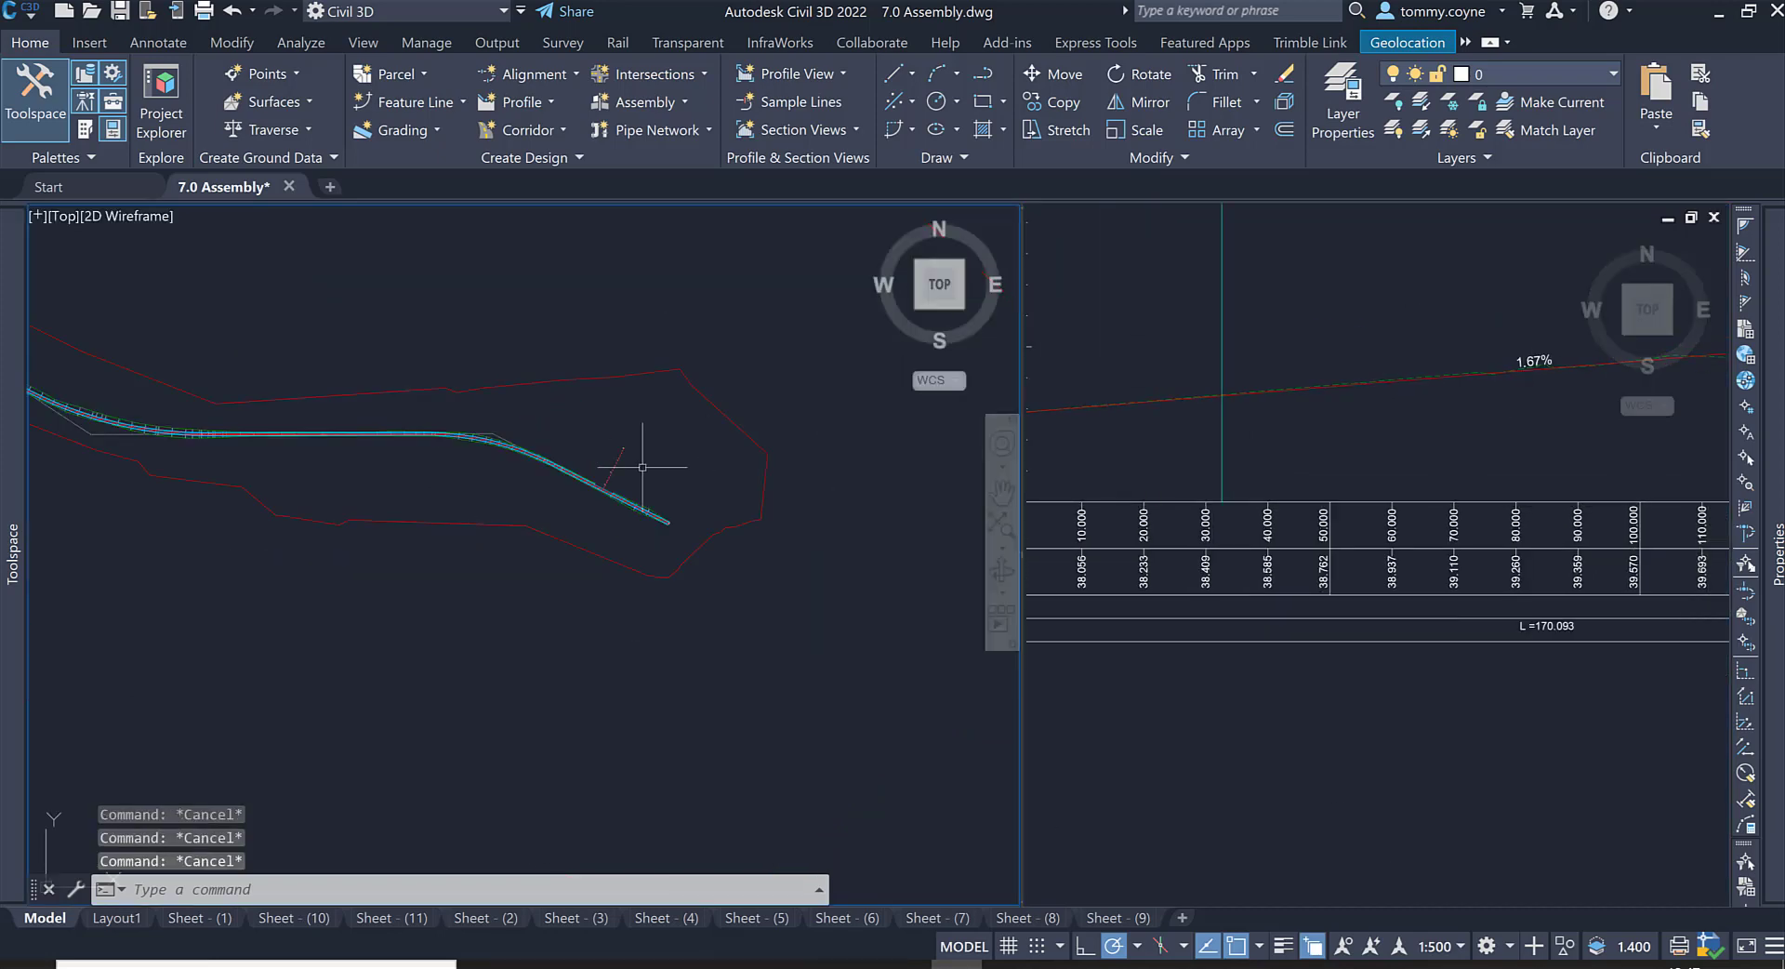
click(1264, 350)
scroll(1253, 407, down, 5)
scroll(1252, 407, up, 2)
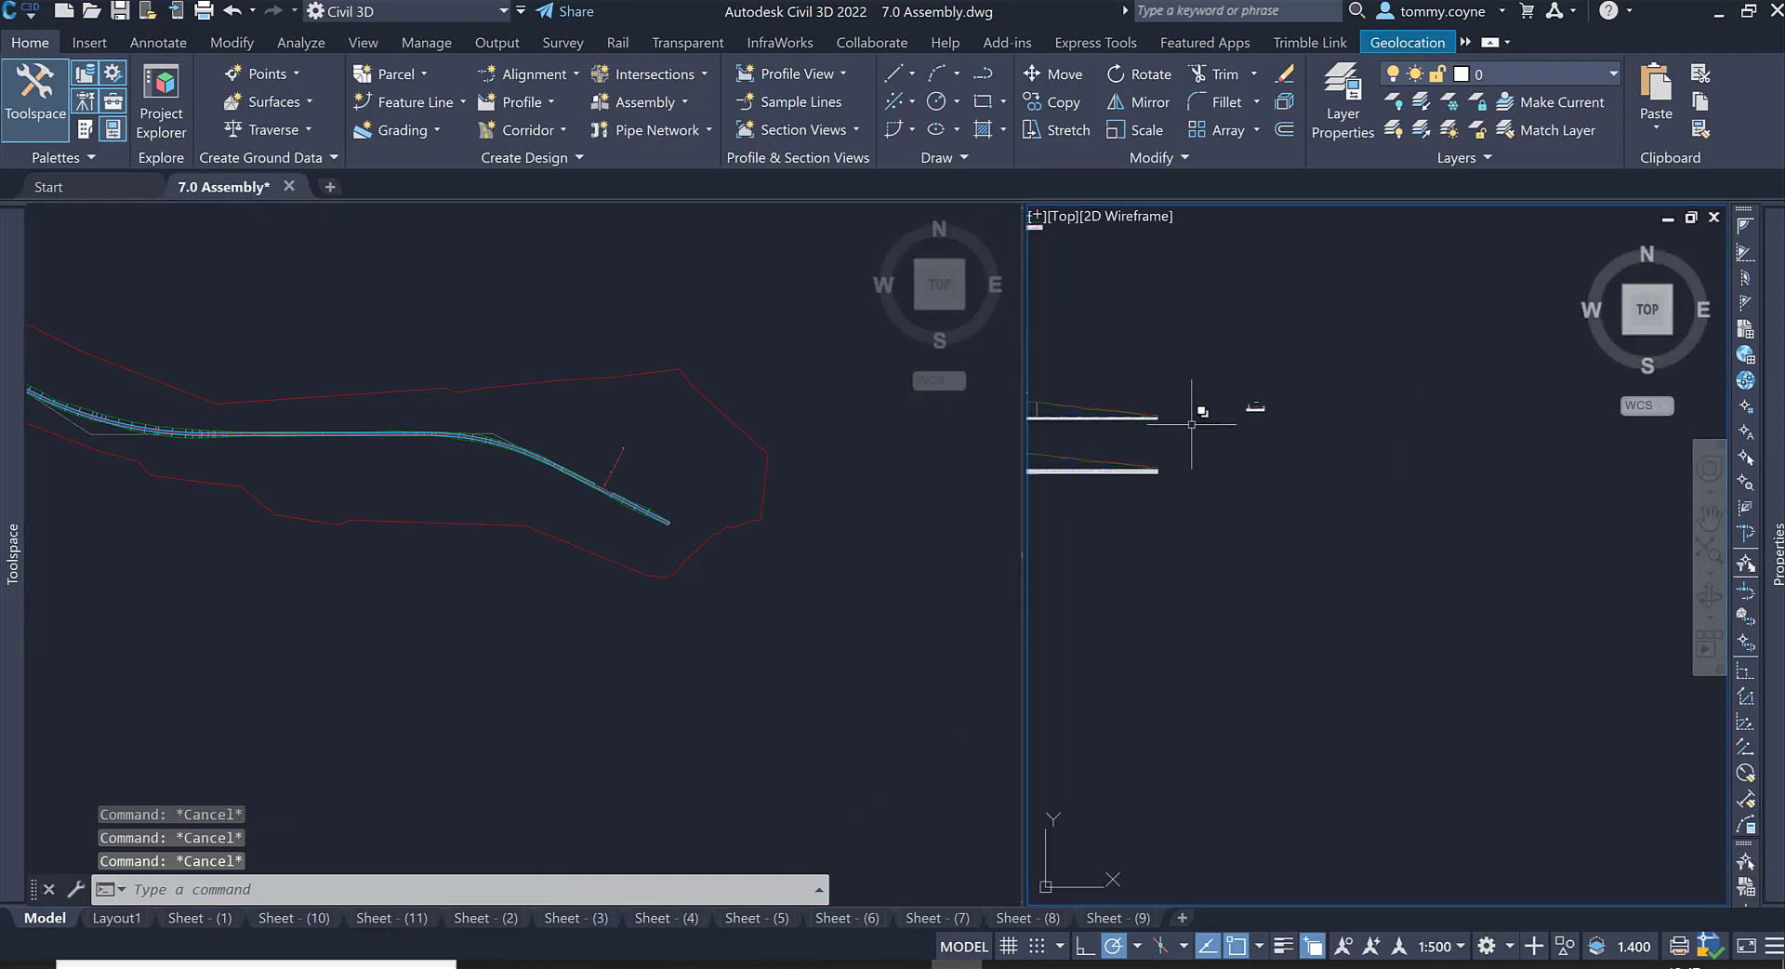
scroll(1259, 399, down, 4)
scroll(1309, 375, up, 5)
scroll(1131, 364, up, 4)
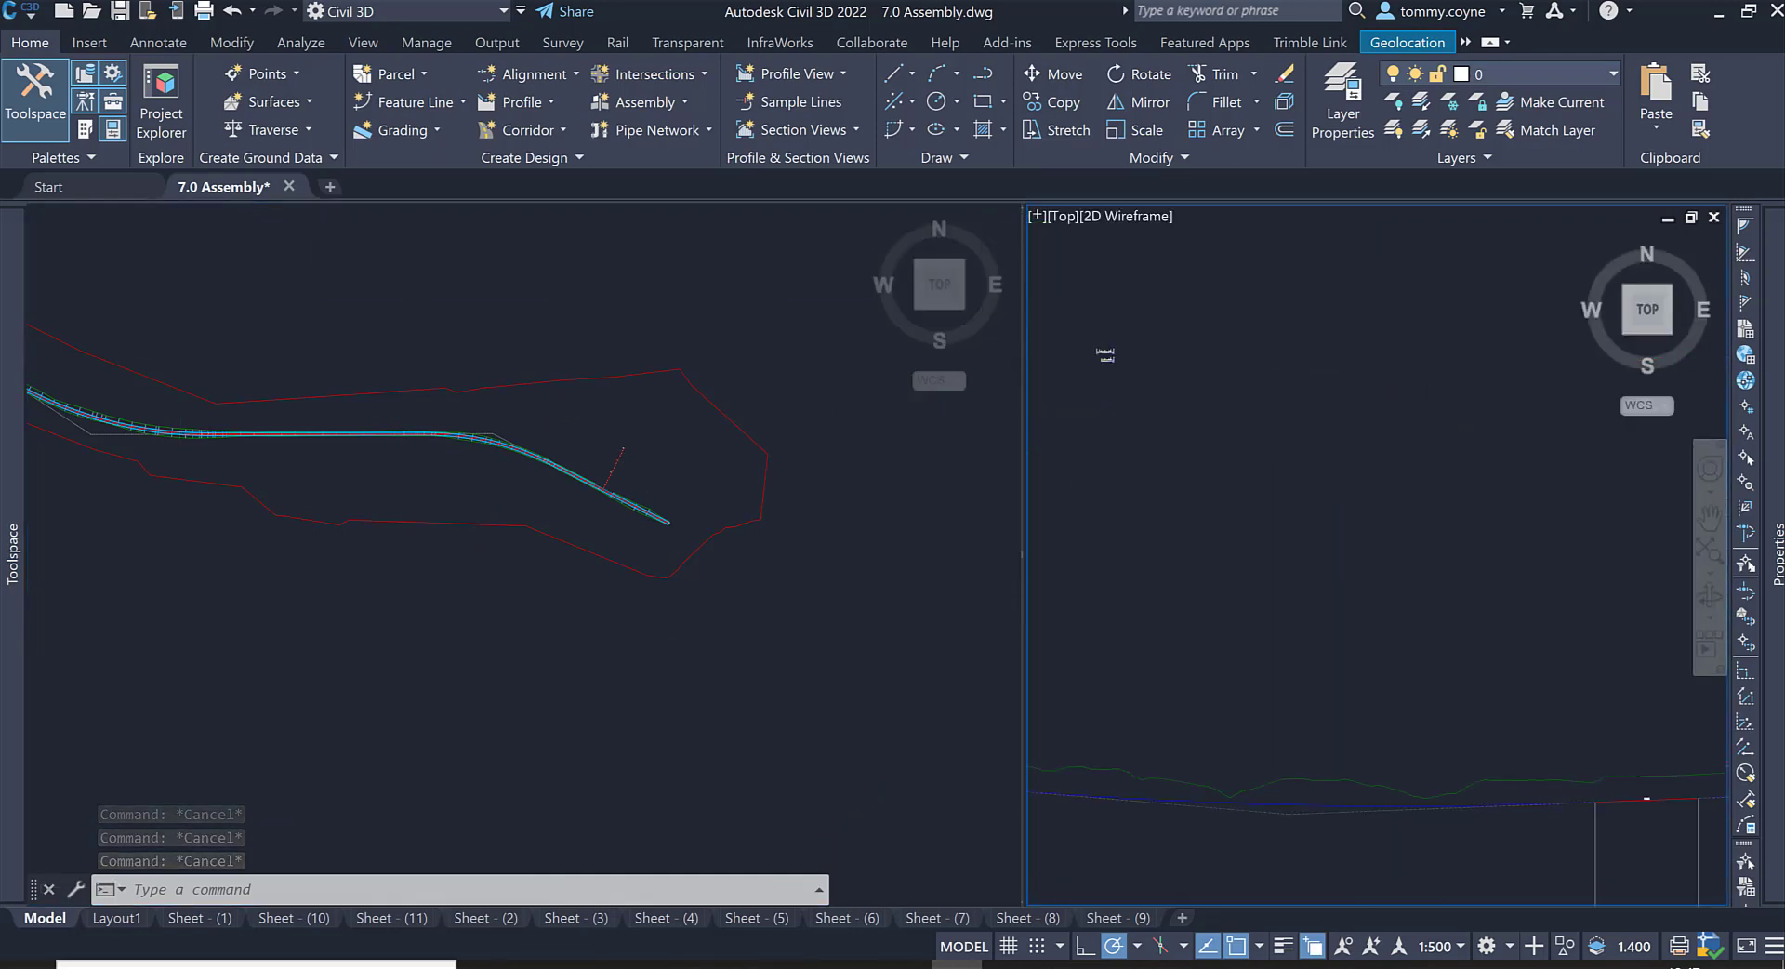
scroll(1103, 345, up, 5)
scroll(1077, 423, up, 3)
middle_drag(1092, 426, 1216, 530)
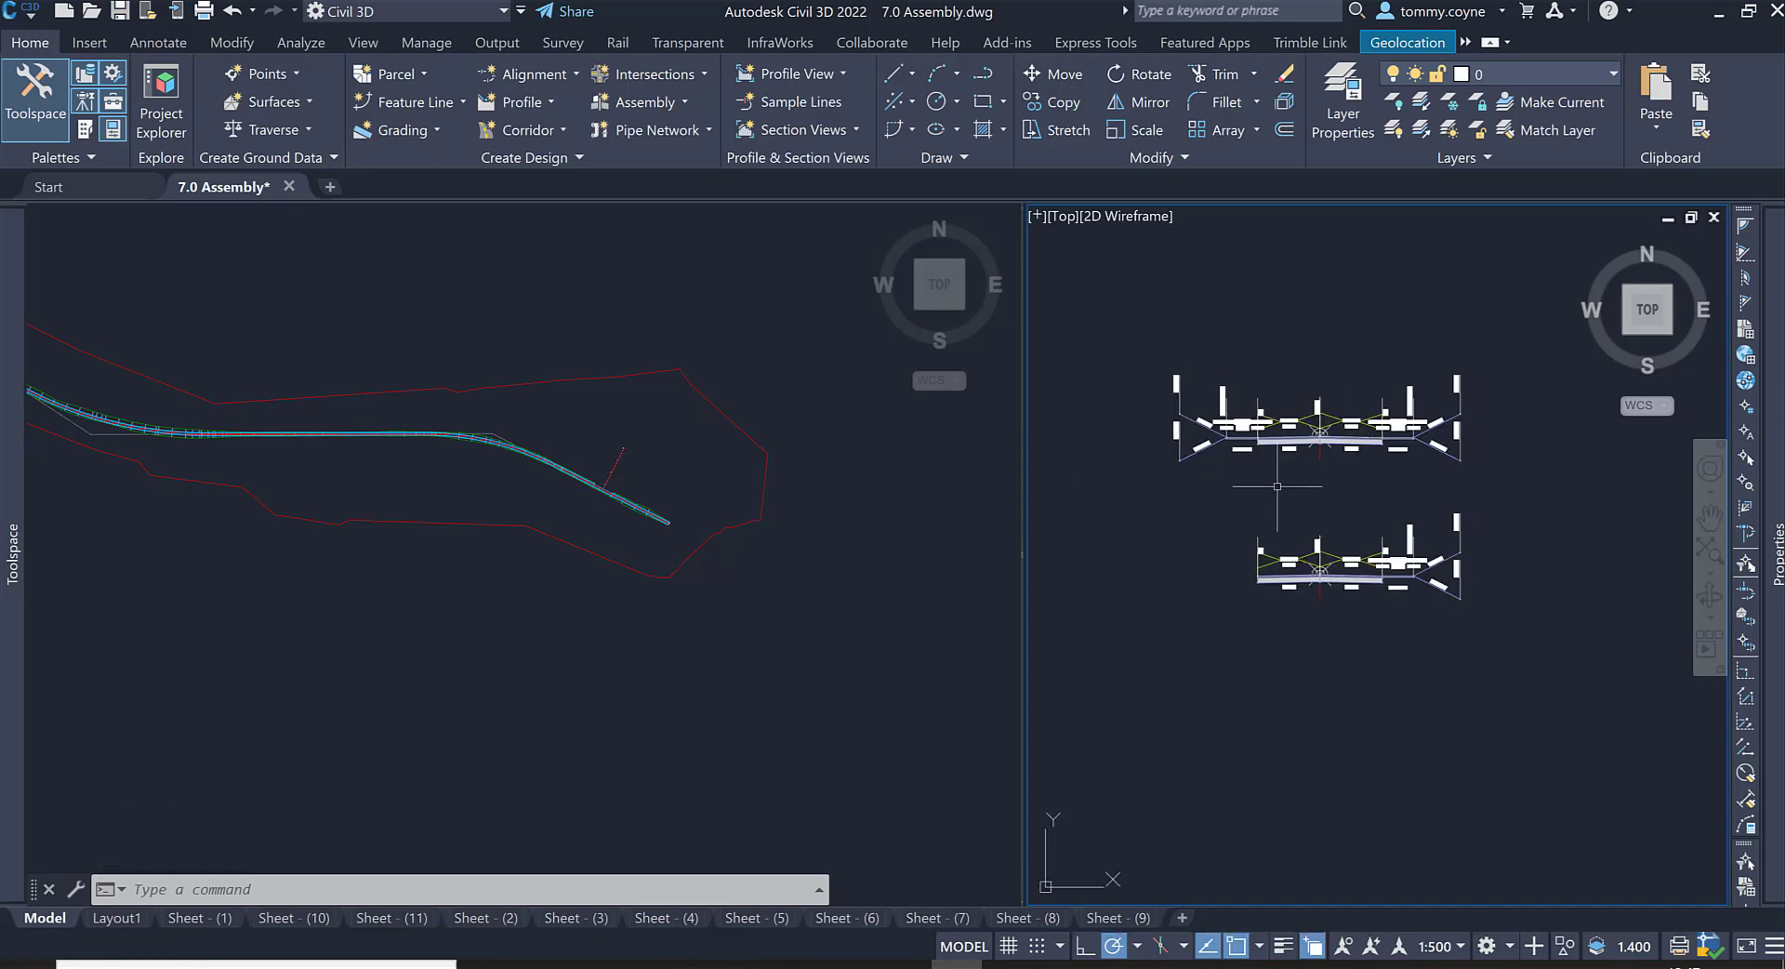
scroll(1279, 486, up, 4)
middle_drag(1318, 456, 1264, 619)
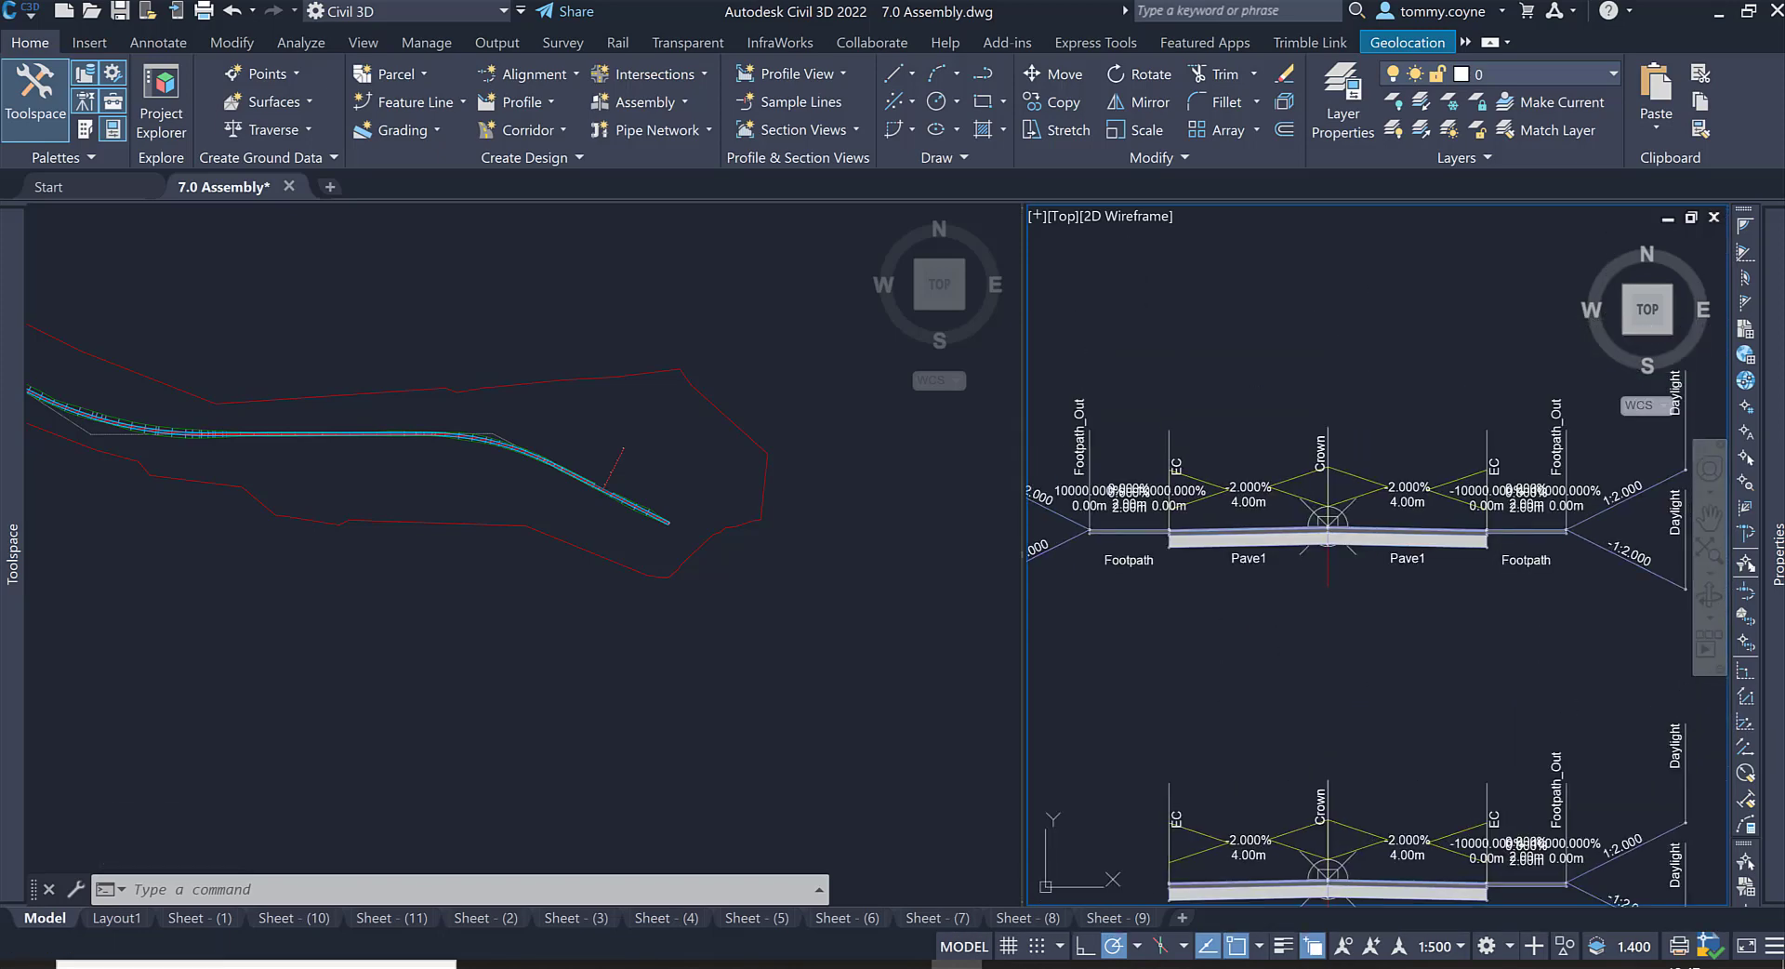
Step: Select the assembly with footpaths on both sides to check it, deselect it and look at the Side Road junction in plan
key(Escape)
key(Escape)
click(1340, 595)
click(1312, 571)
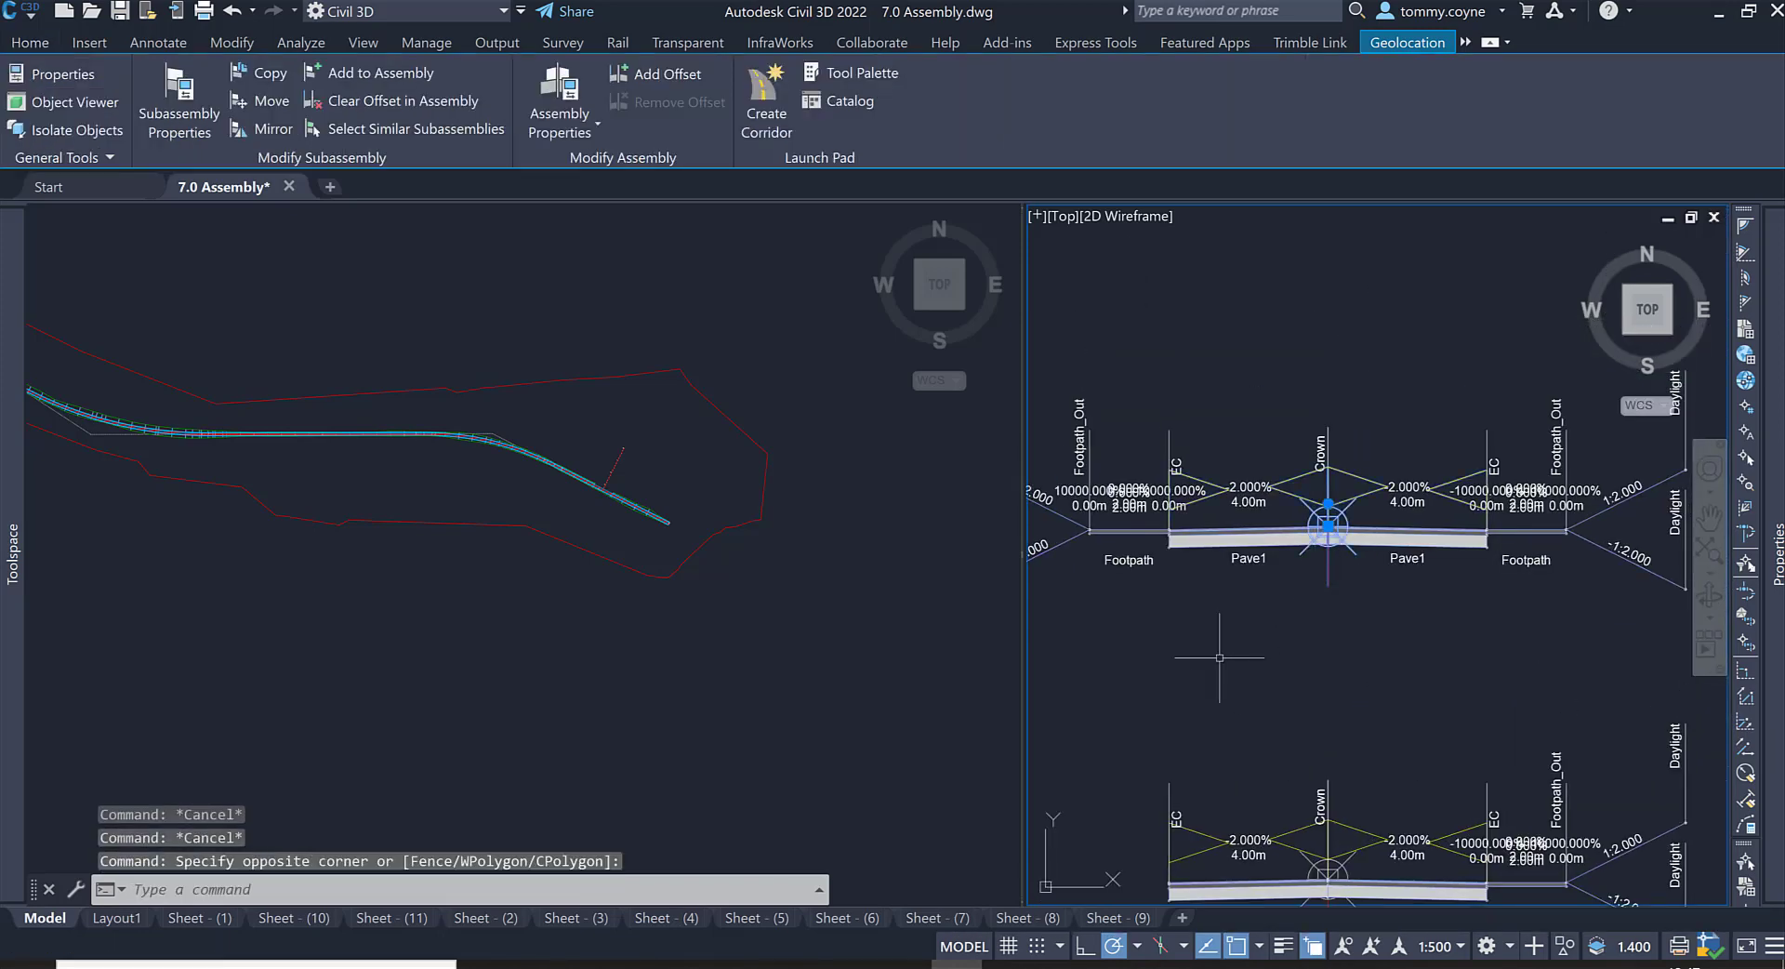
key(Escape)
scroll(622, 480, up, 5)
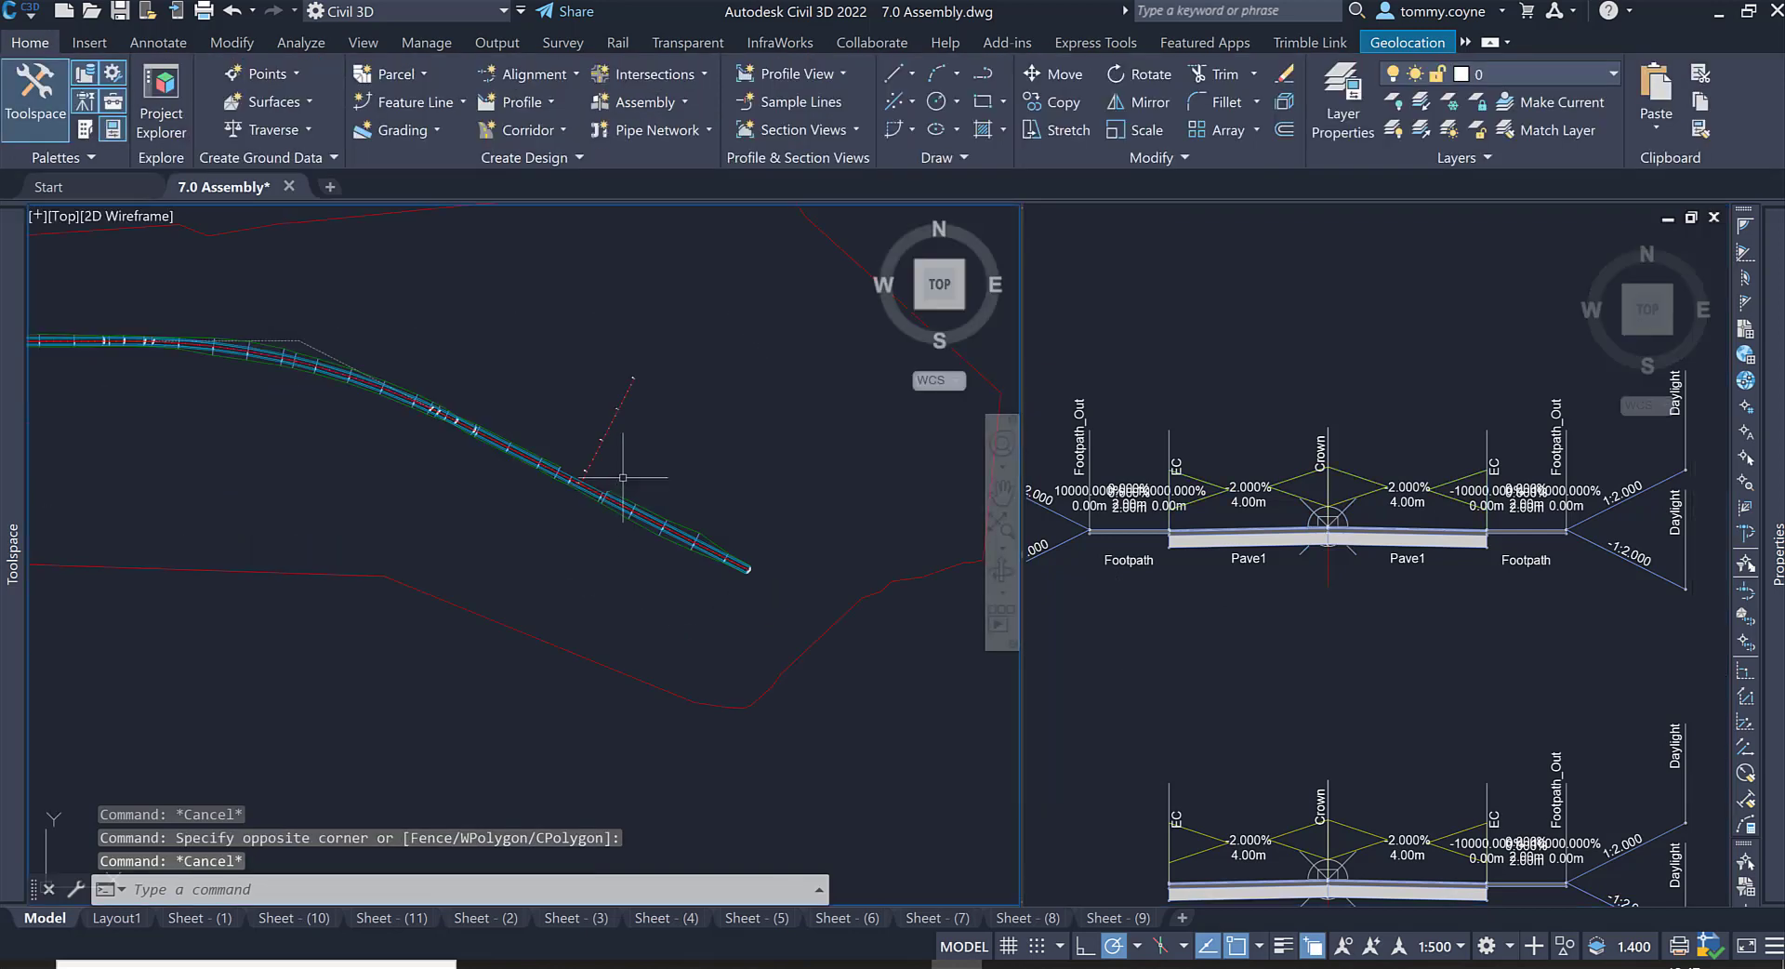
mouse_move(622, 476)
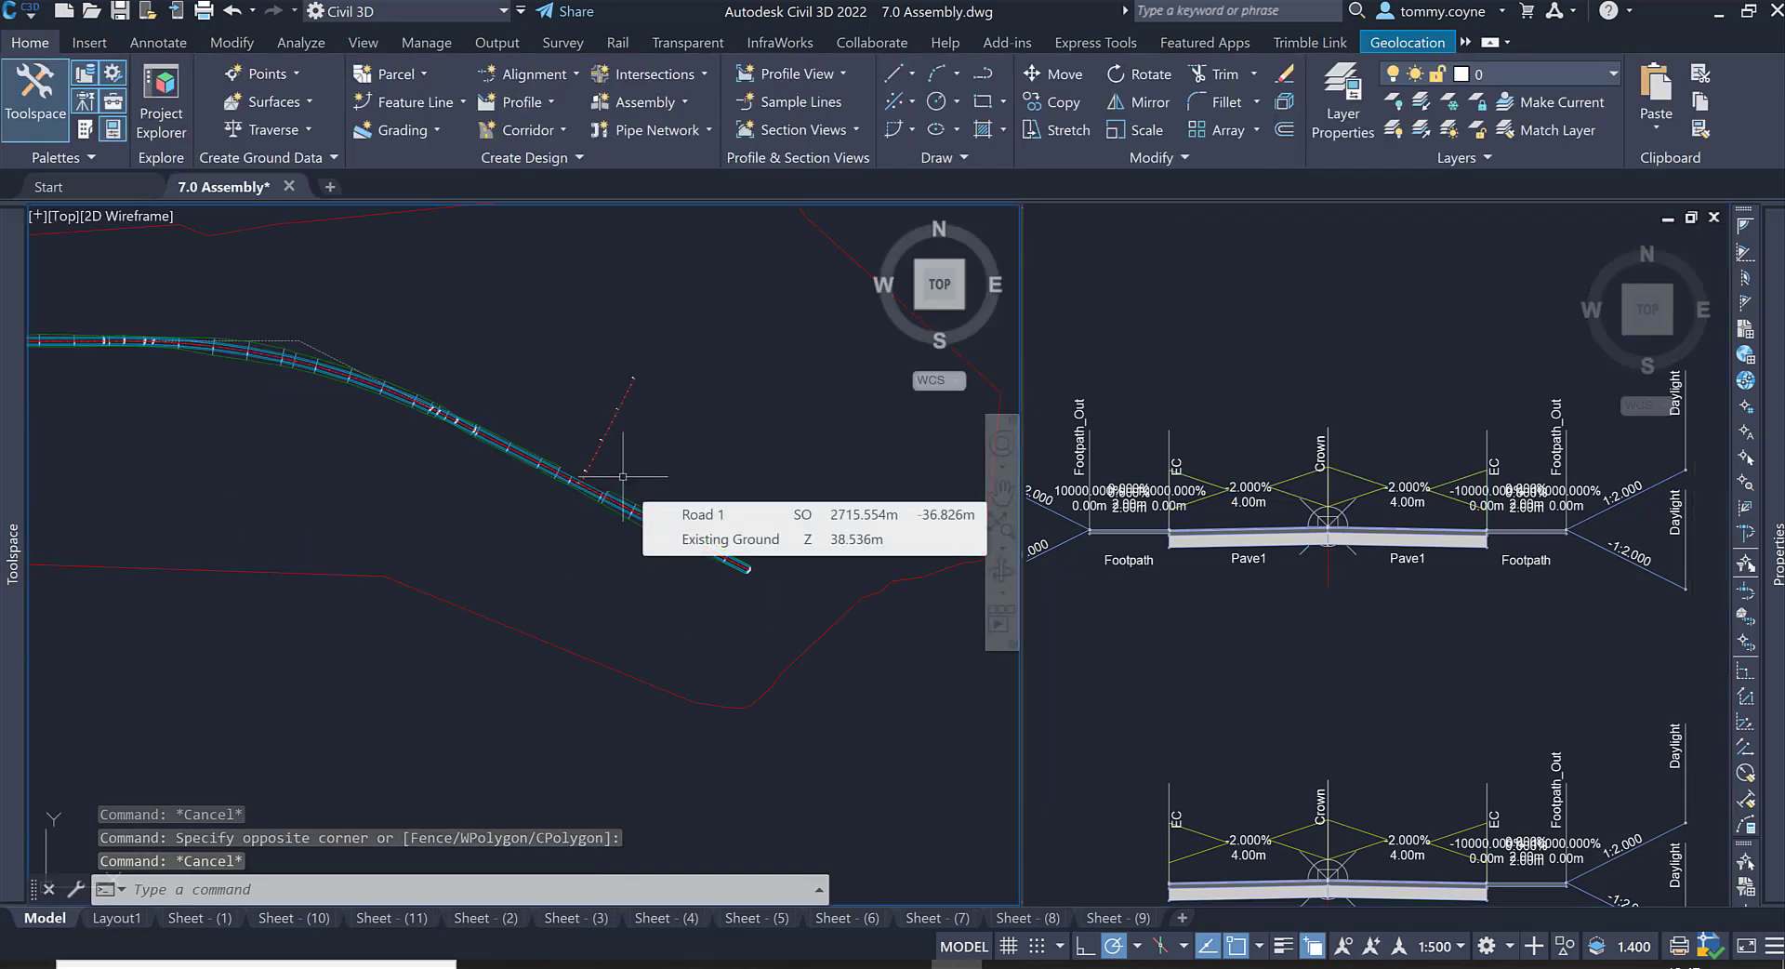
click(1395, 600)
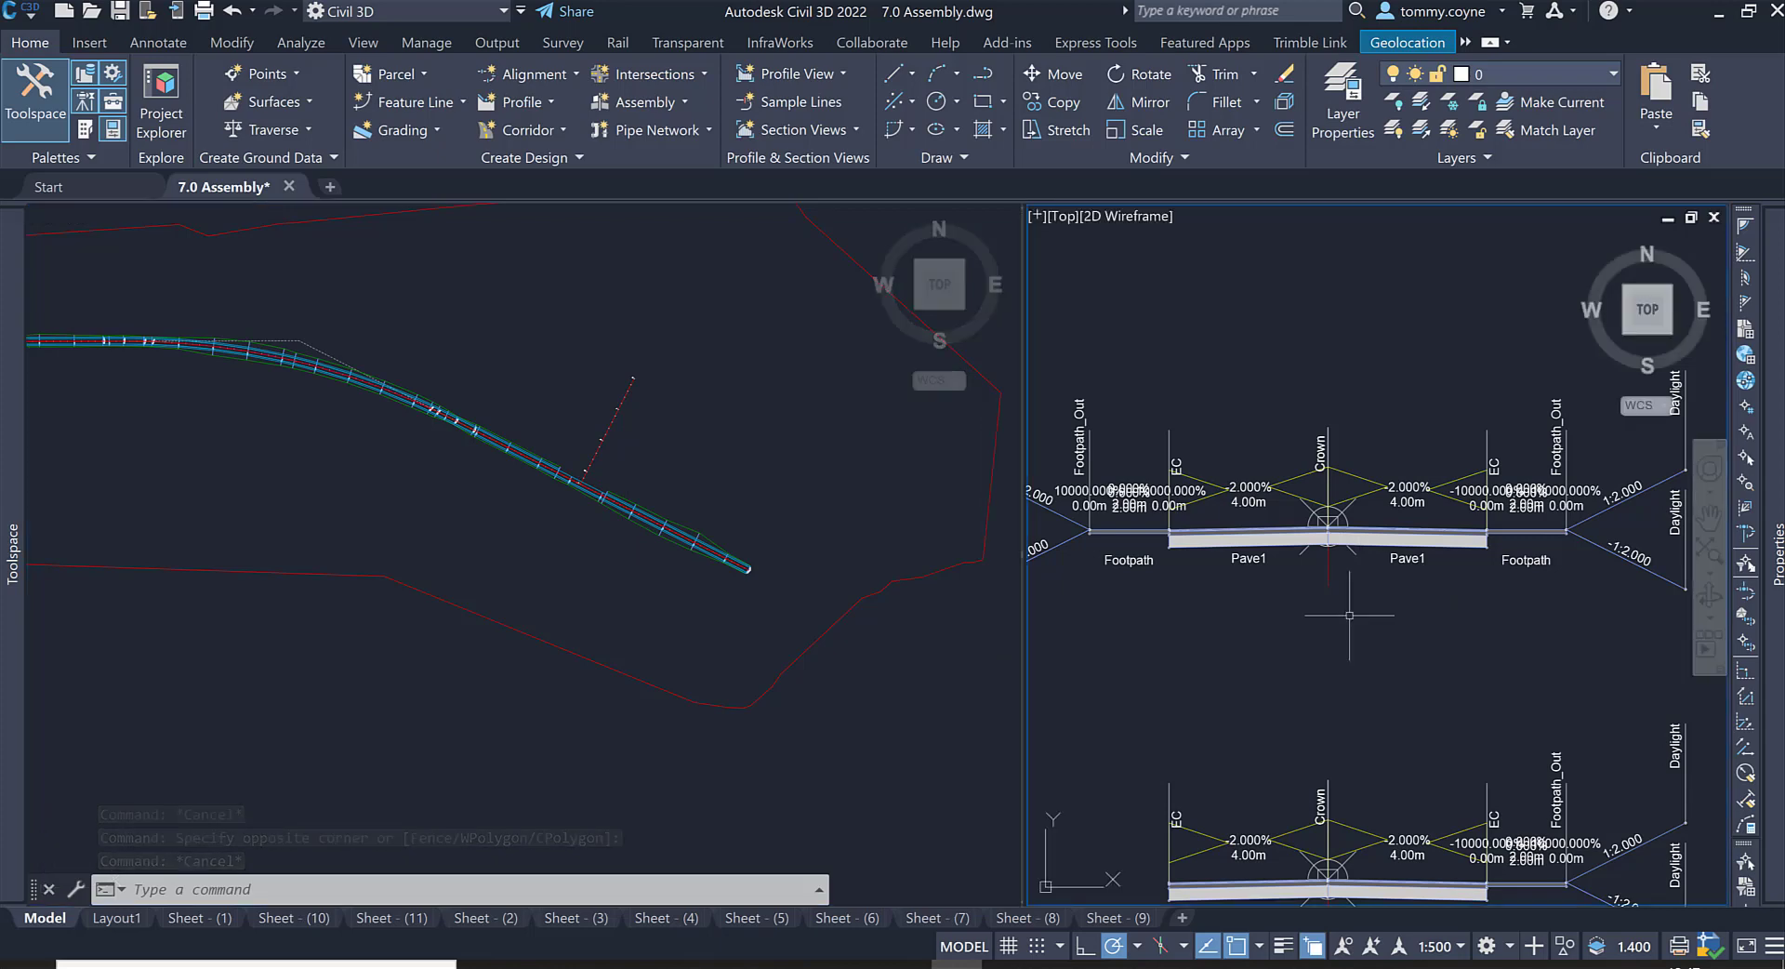
click(1359, 605)
key(Escape)
key(Escape)
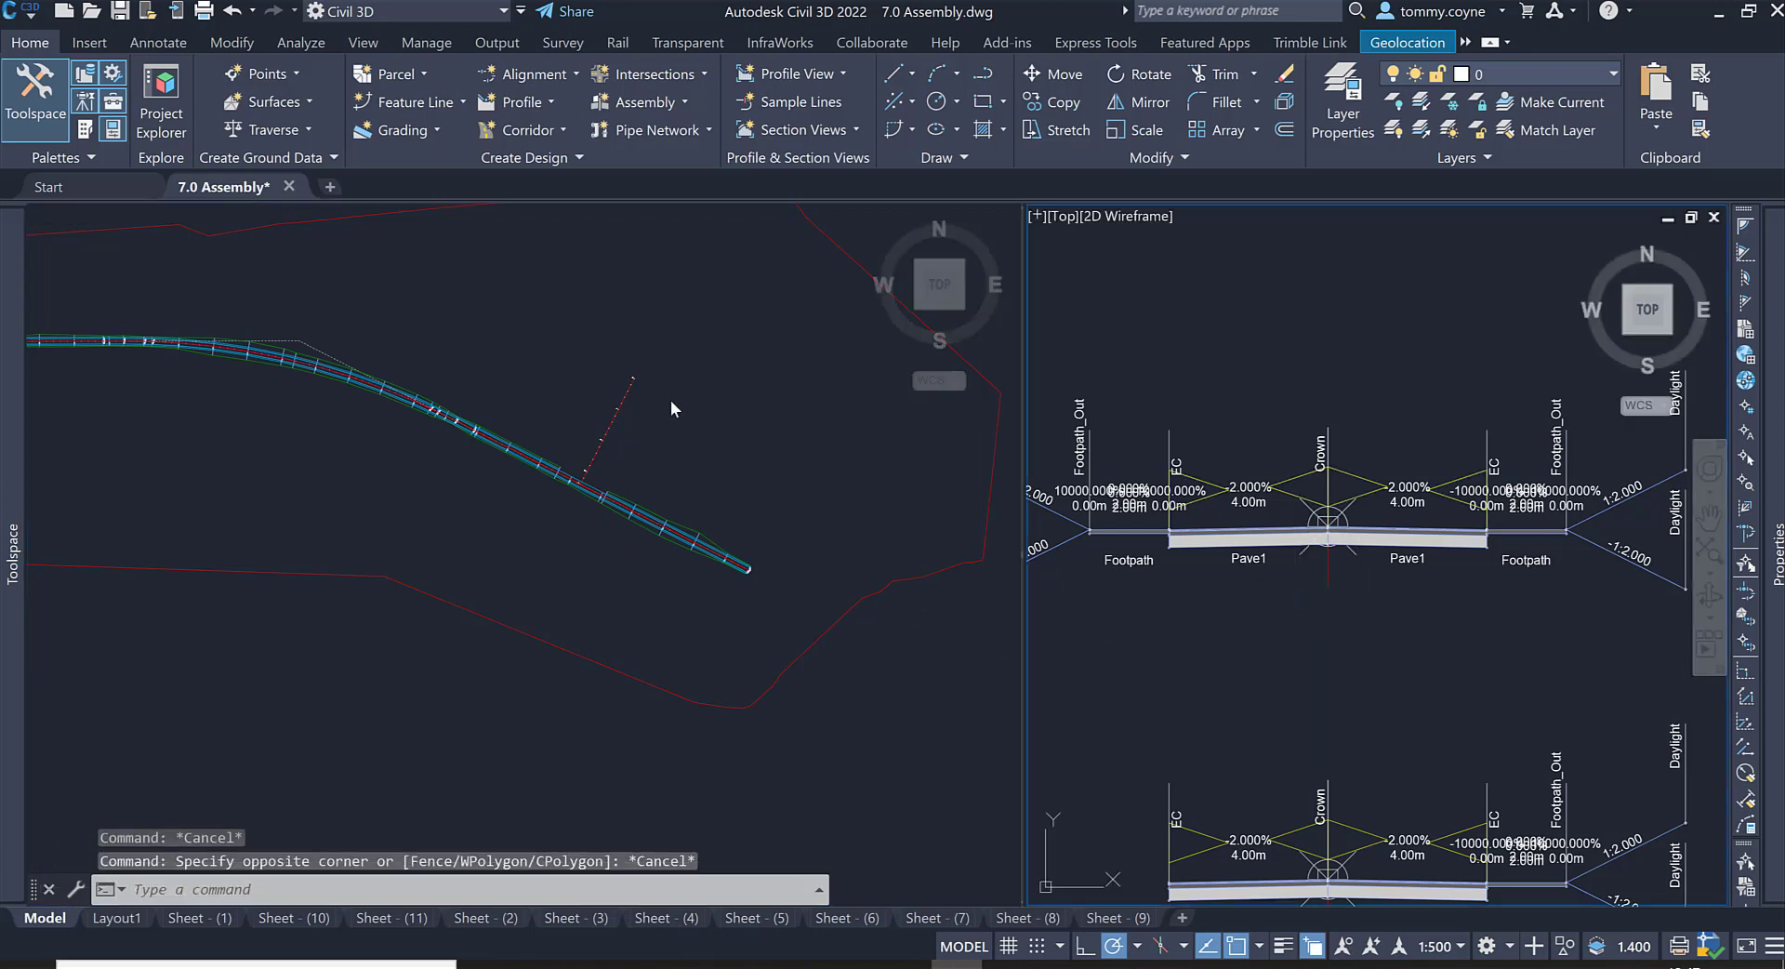
Step: Start a new corridor named Side Road, using the Side Road alignment and the Side Road - VP 4 profile as its baseline
click(711, 416)
key(Escape)
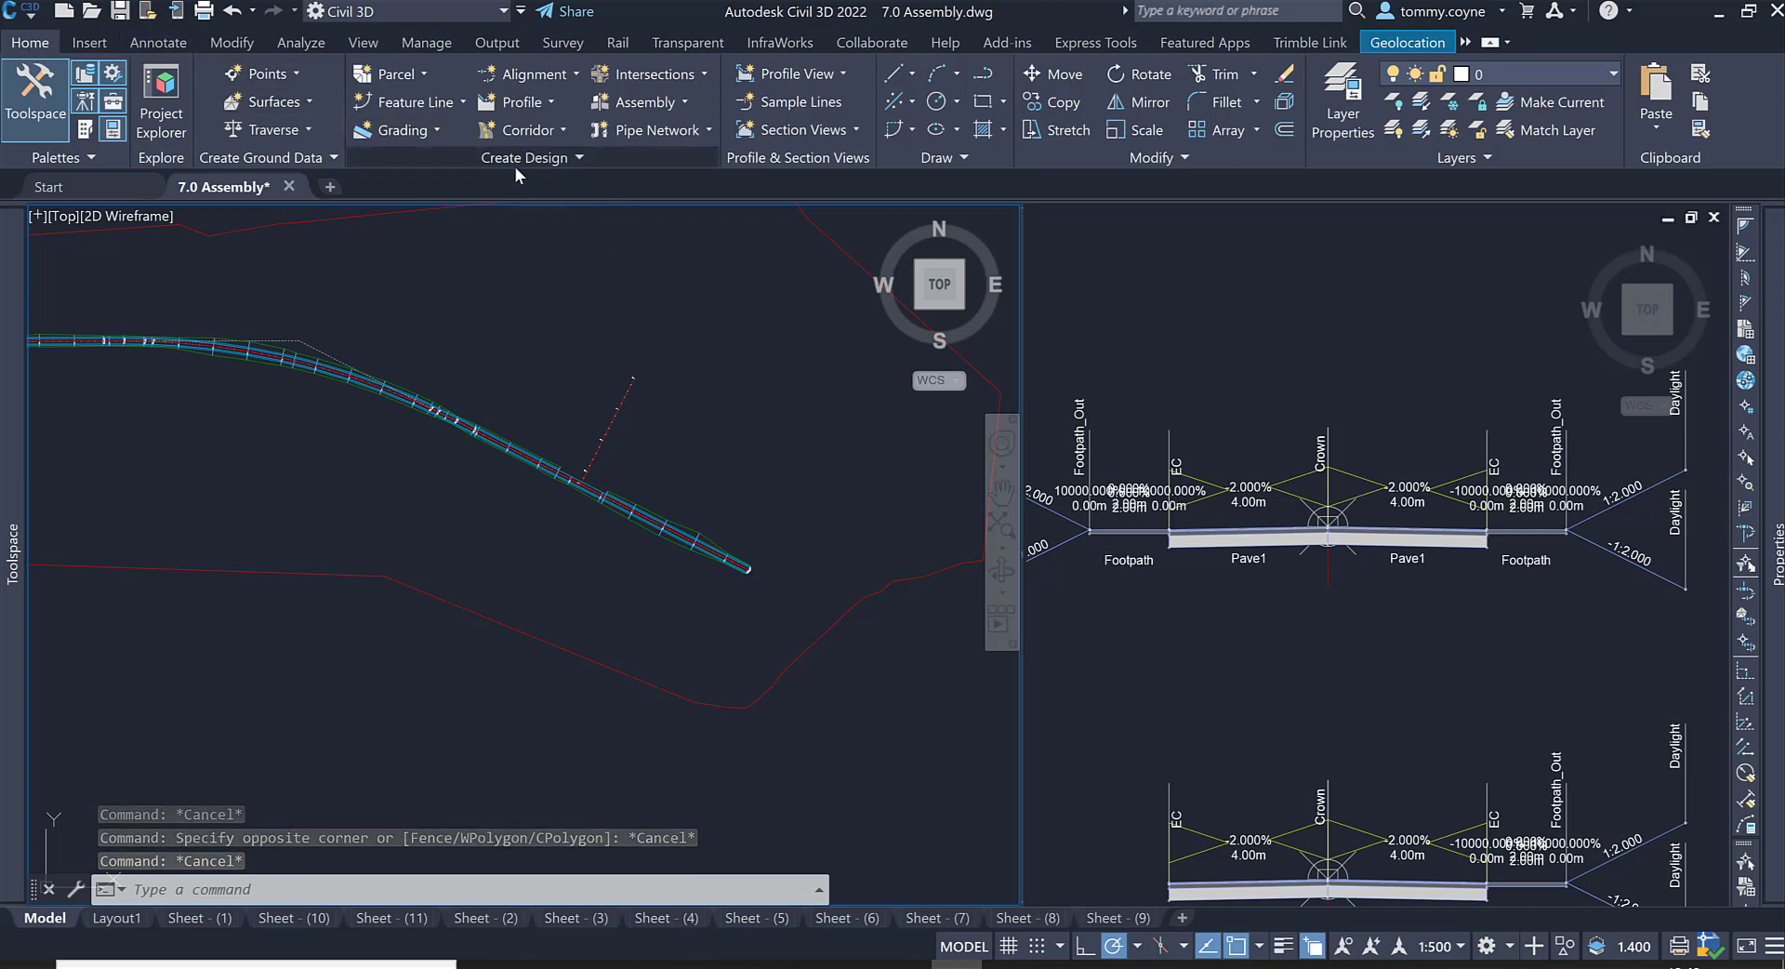
click(517, 136)
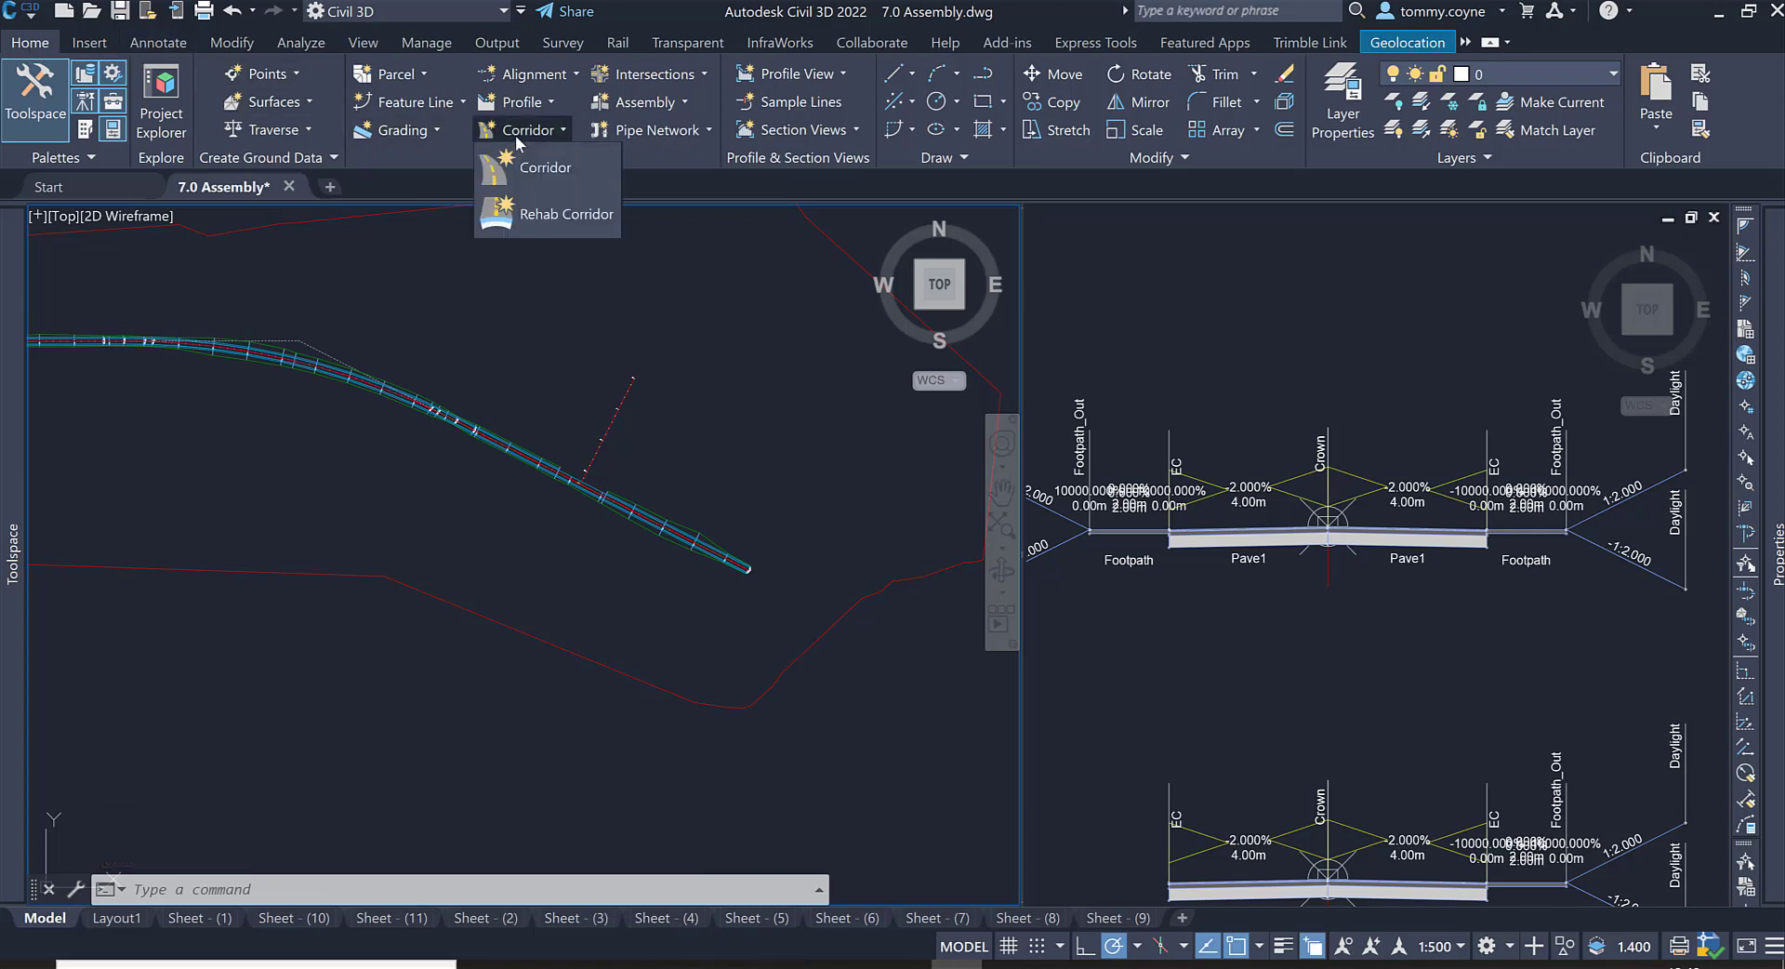
click(527, 167)
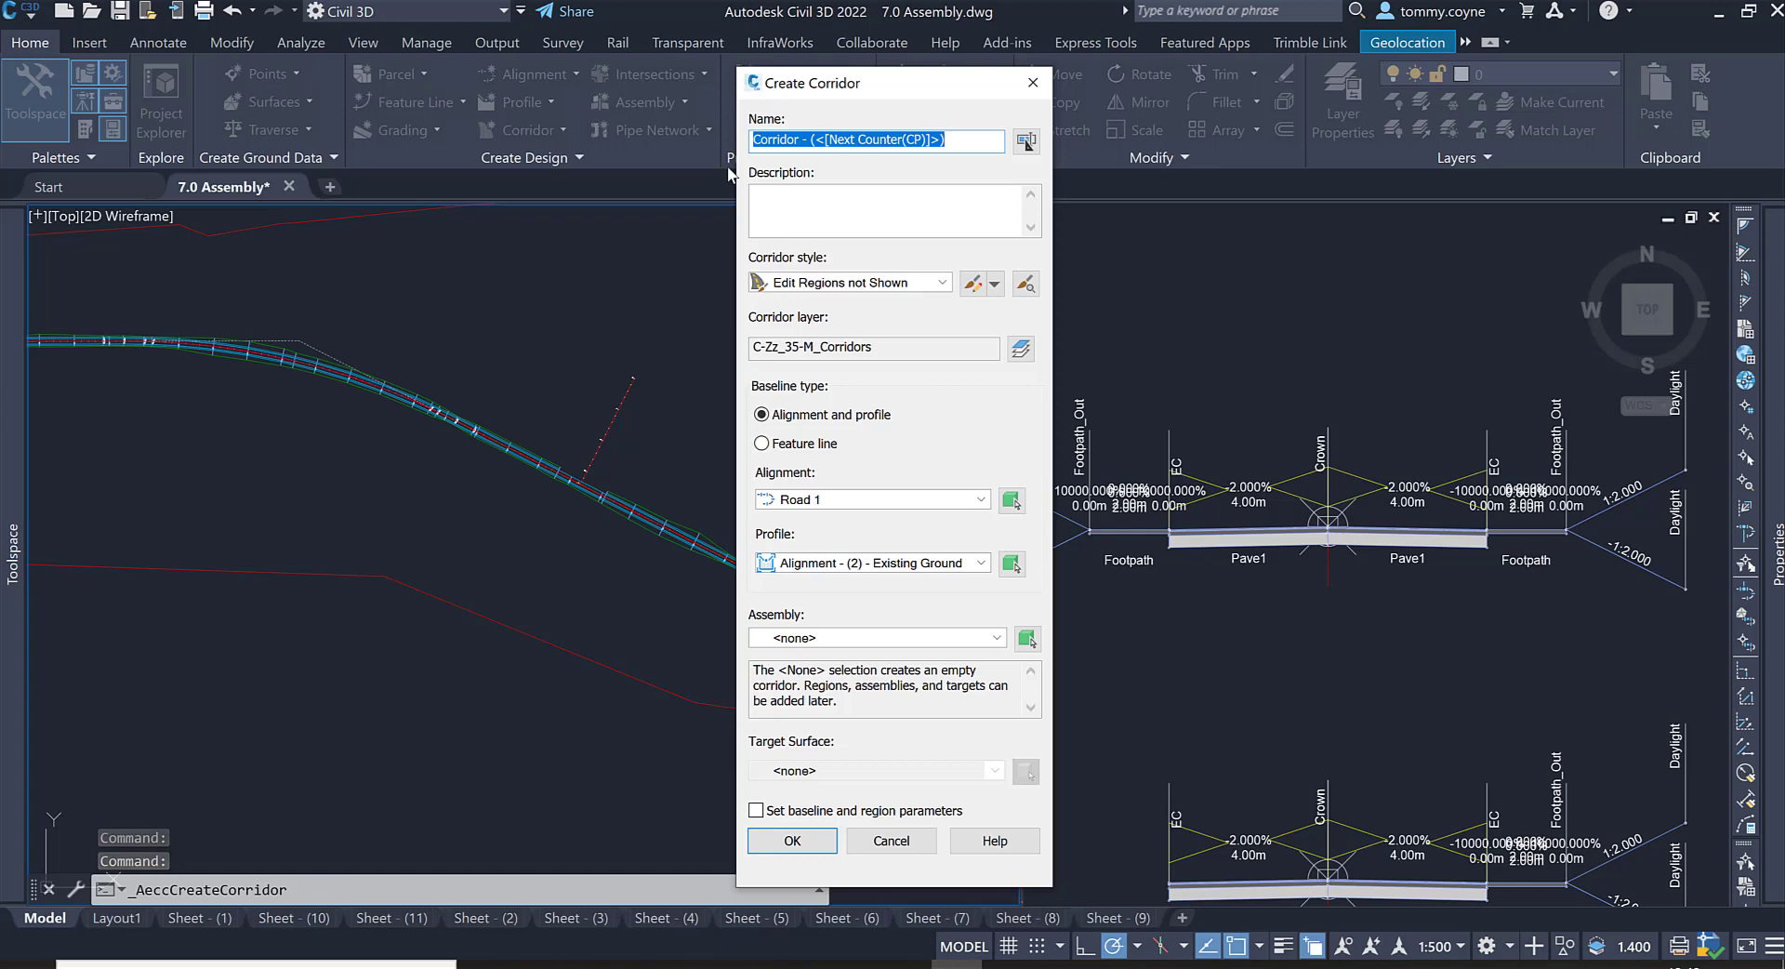
text(Side Road)
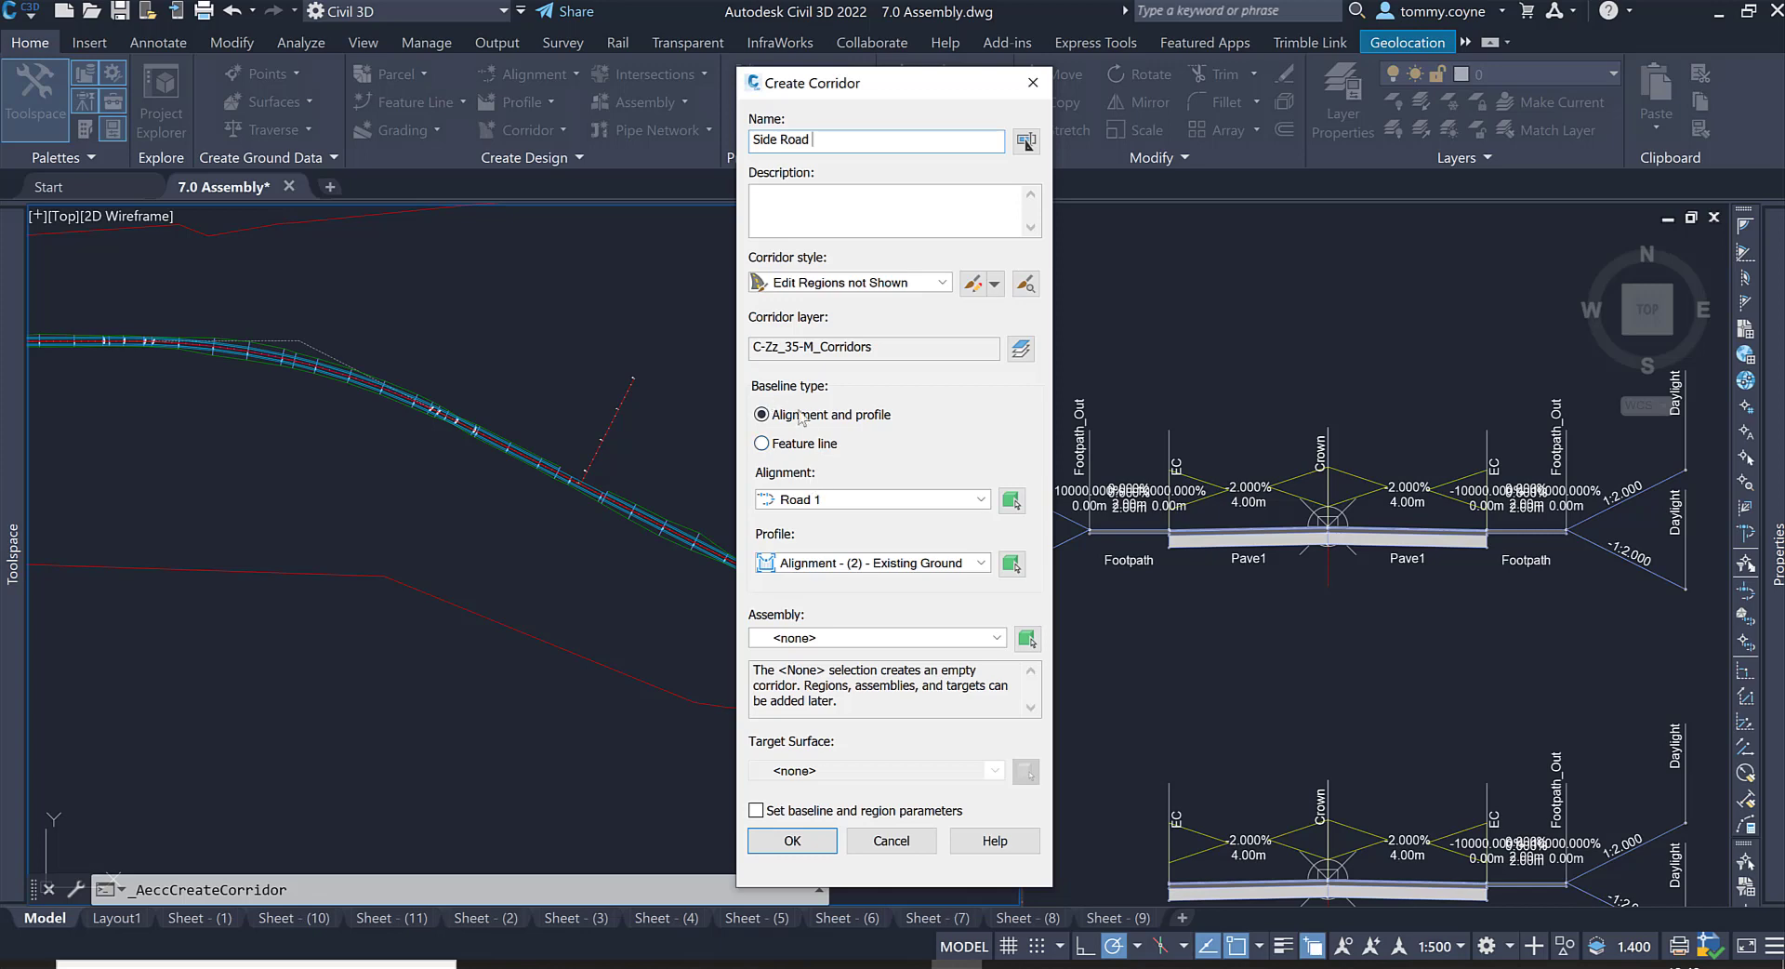
click(858, 502)
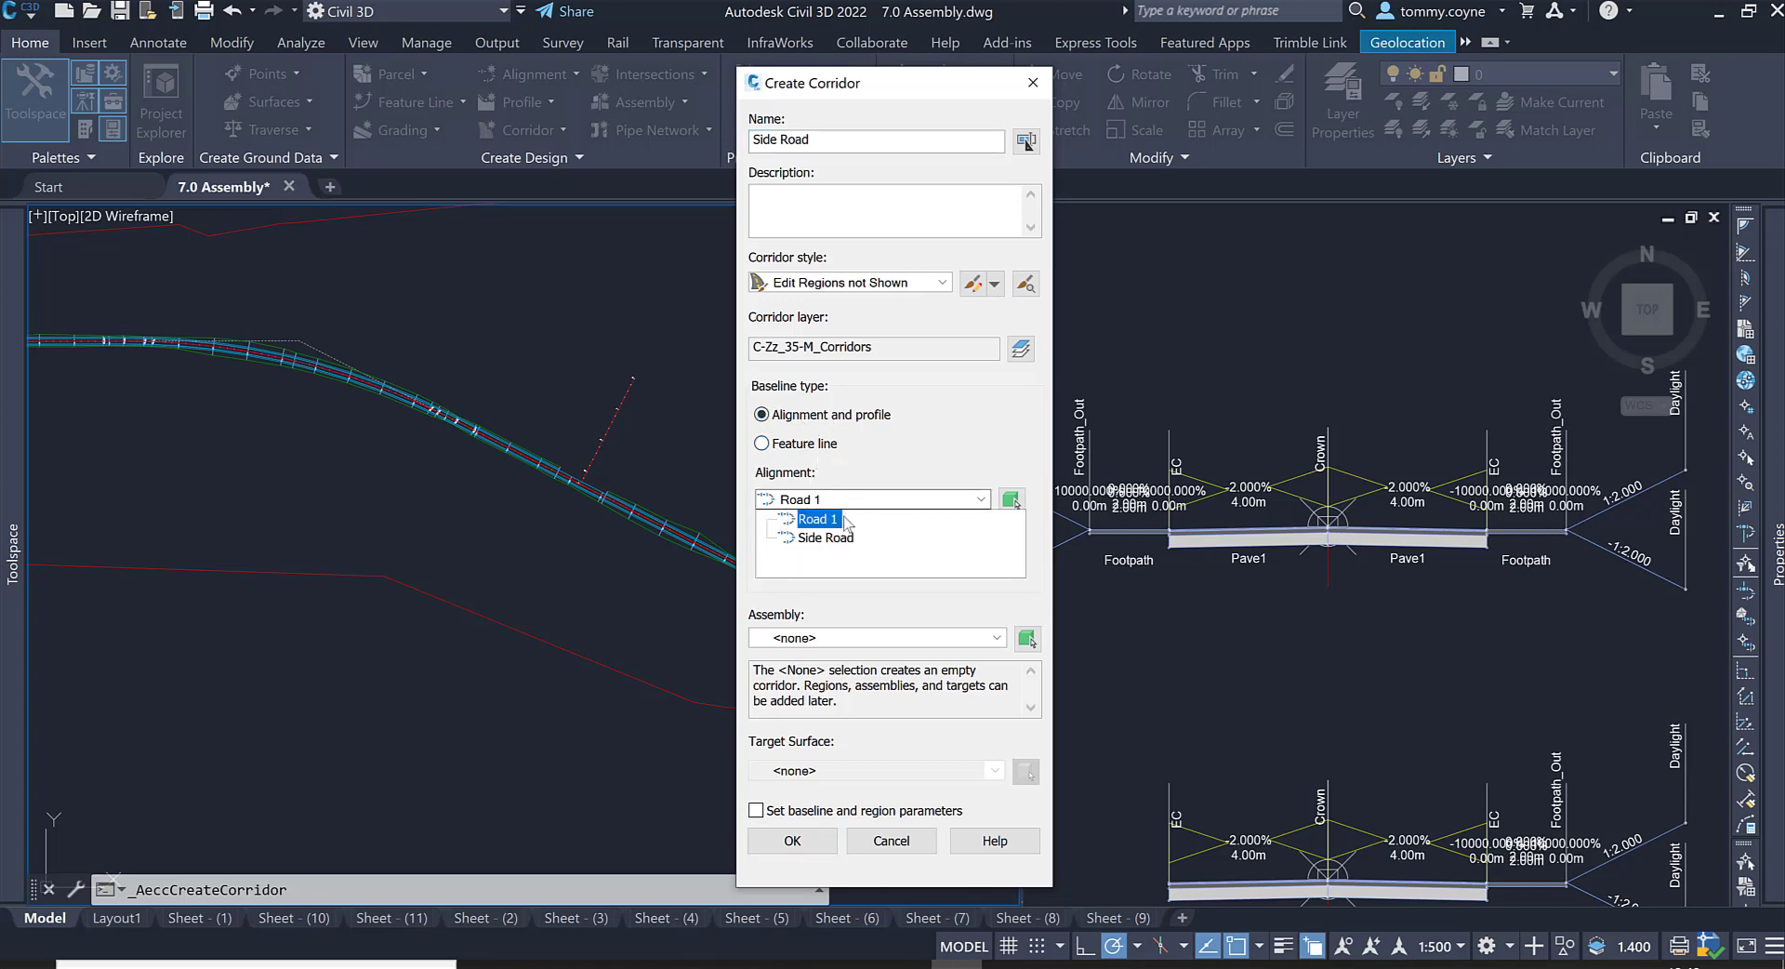
click(827, 539)
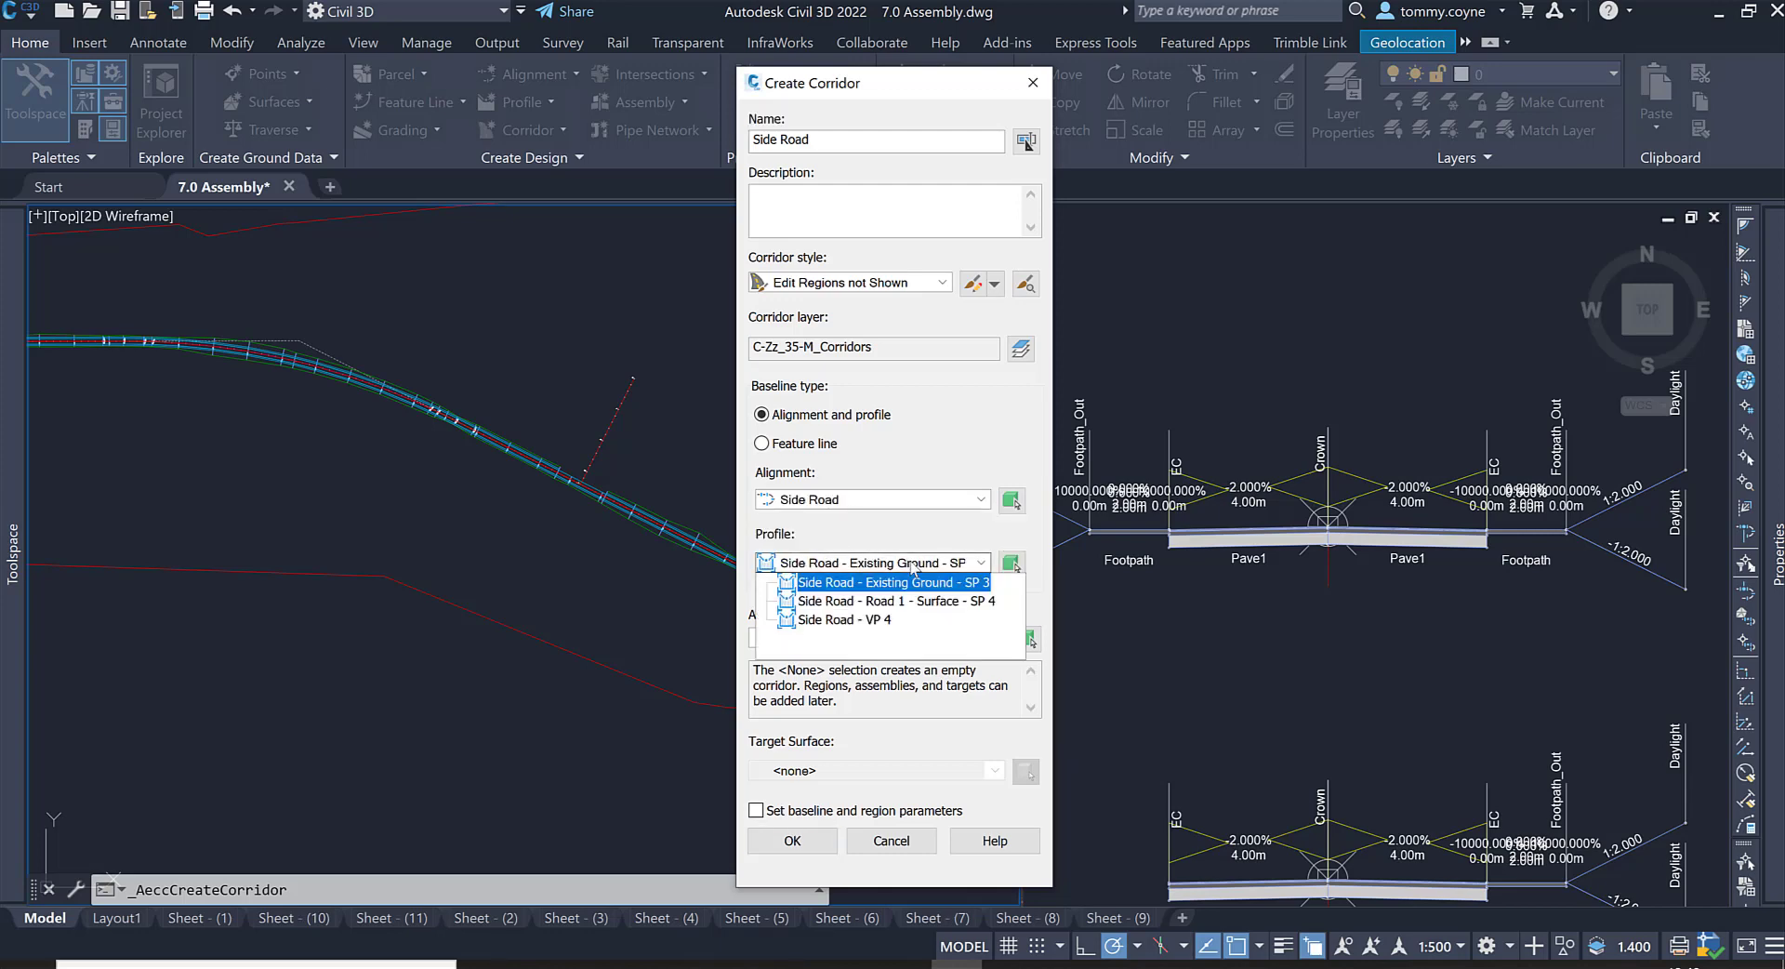
click(878, 620)
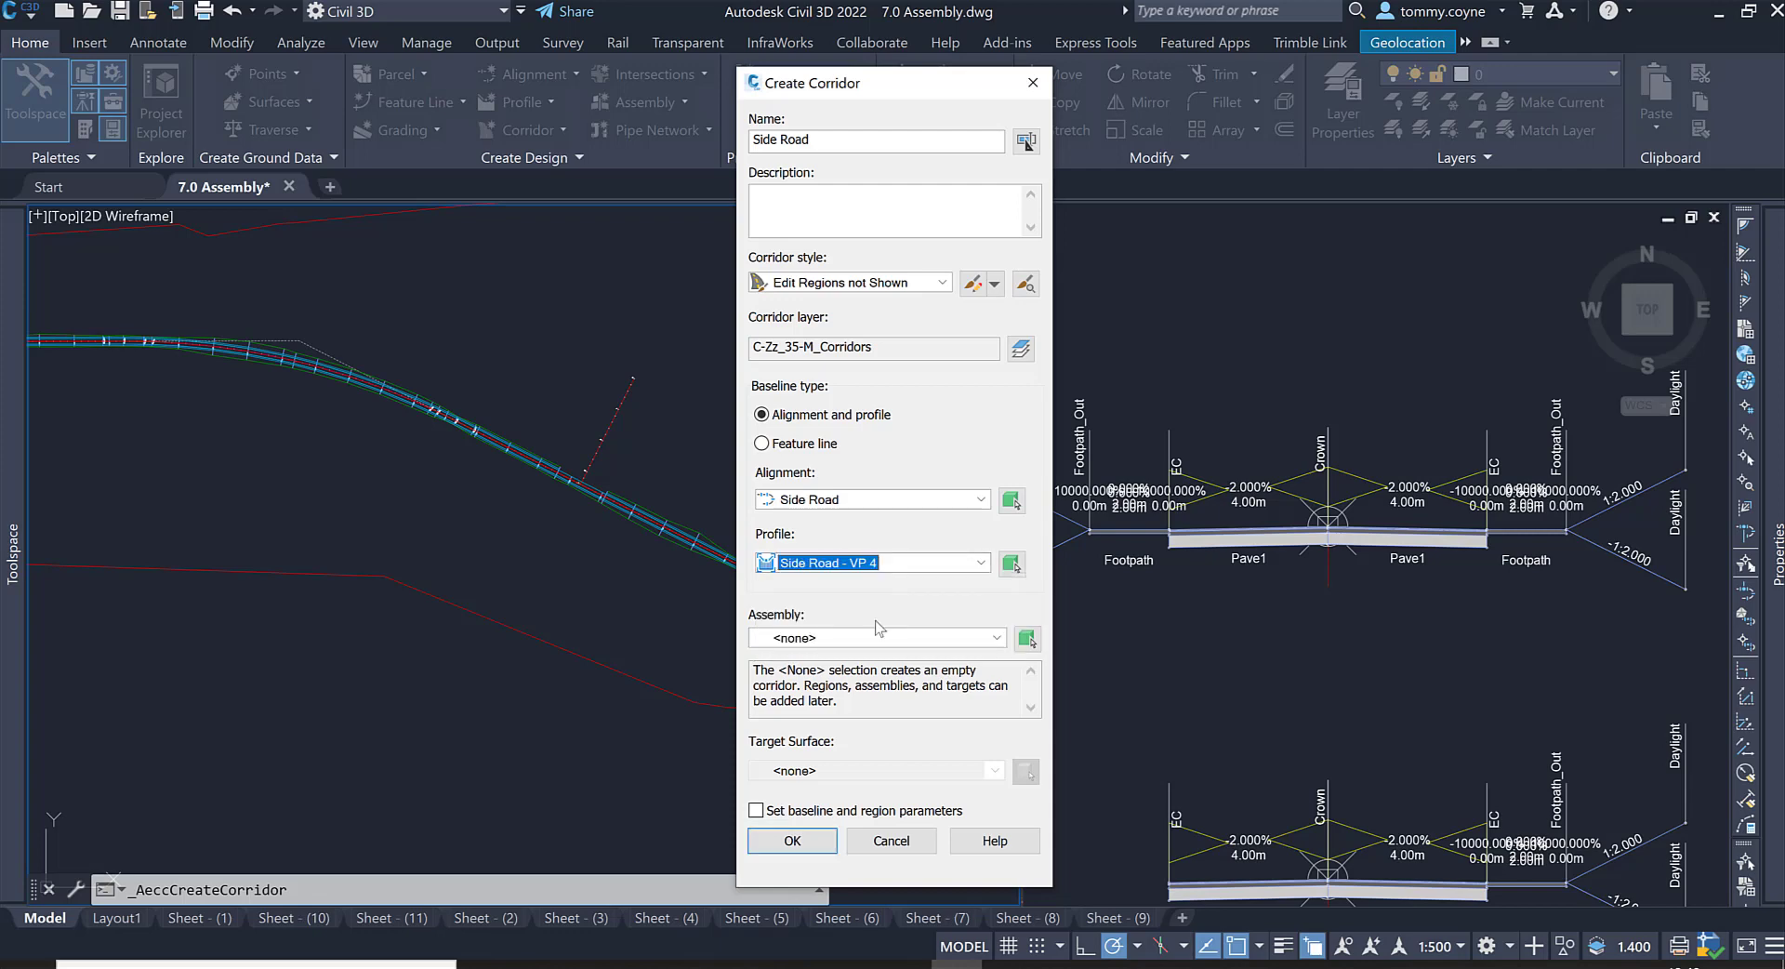
Step: Create the corridor with the Road 1 assembly and Existing Ground as target surface, without setting baseline and region parameters
click(863, 638)
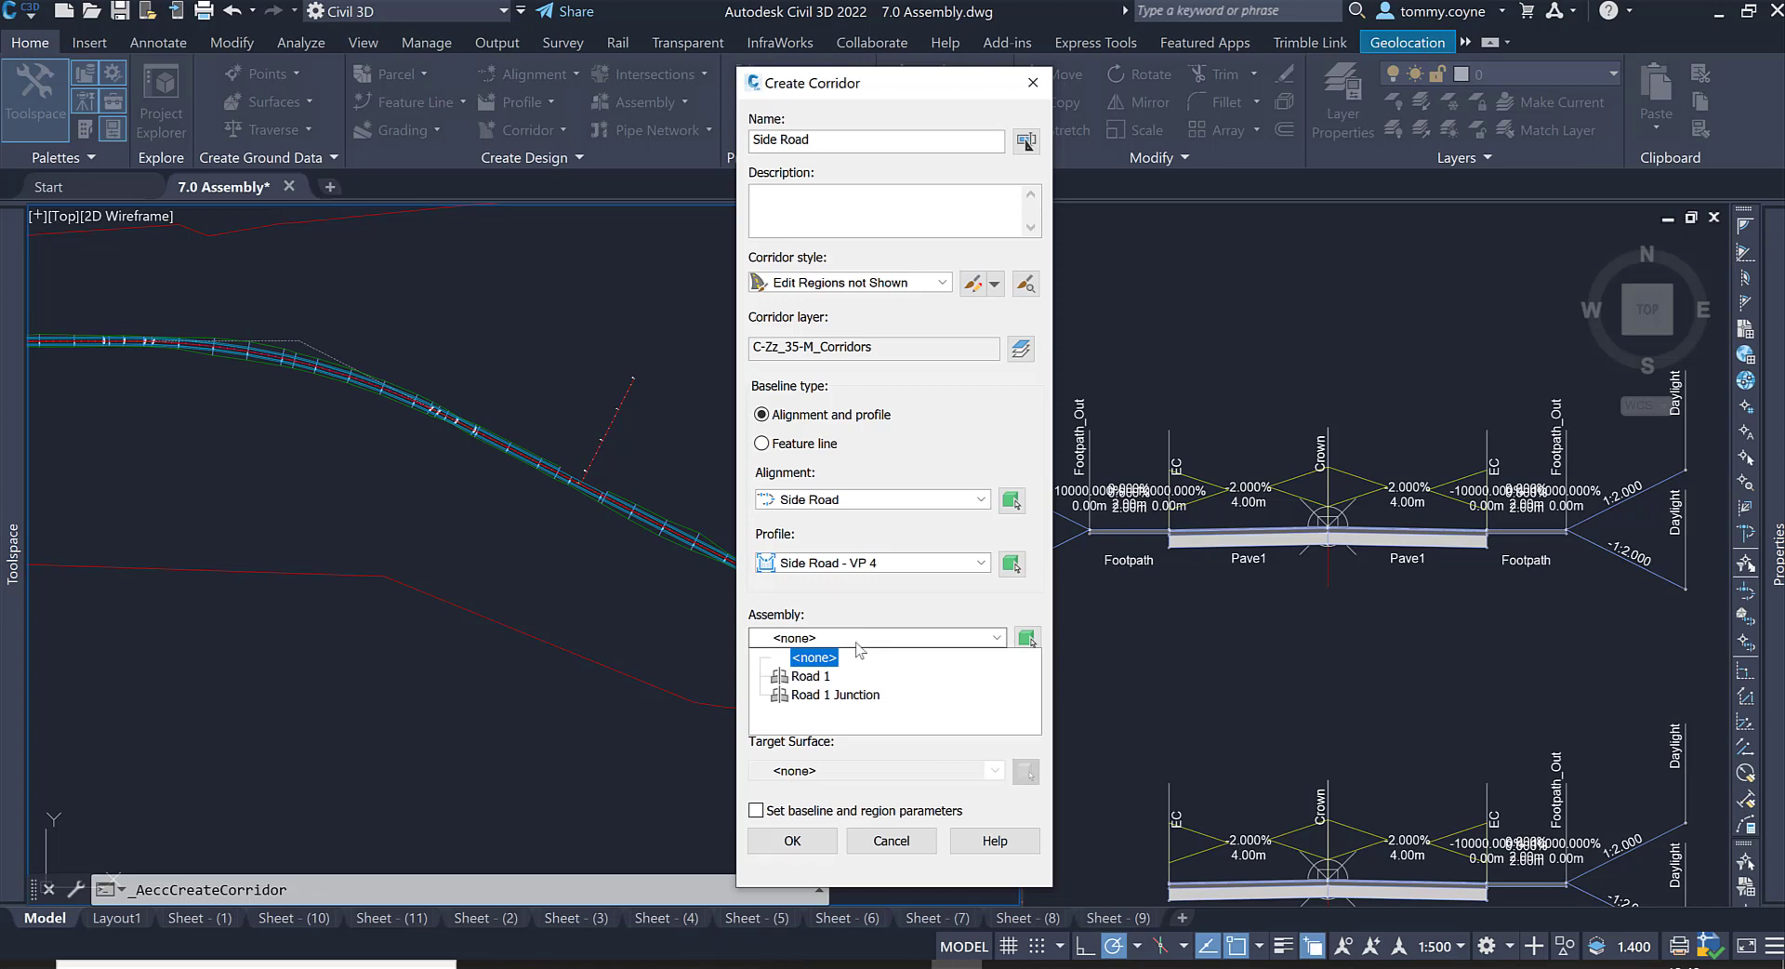
click(805, 676)
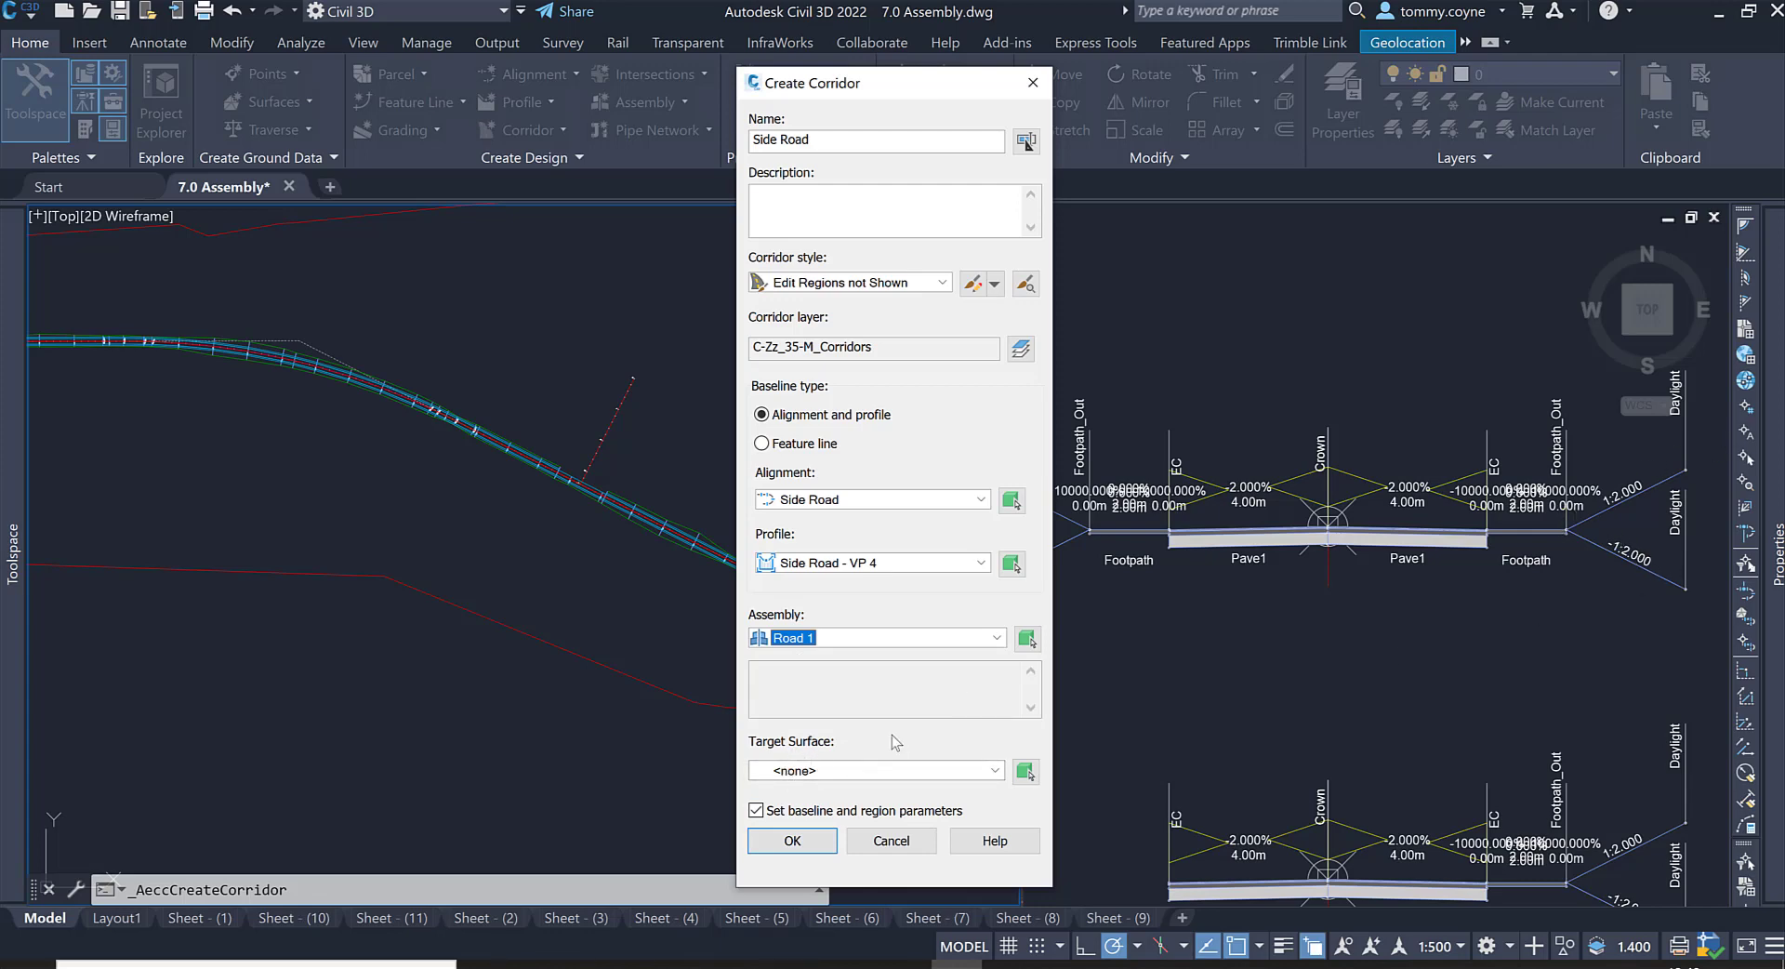
click(909, 770)
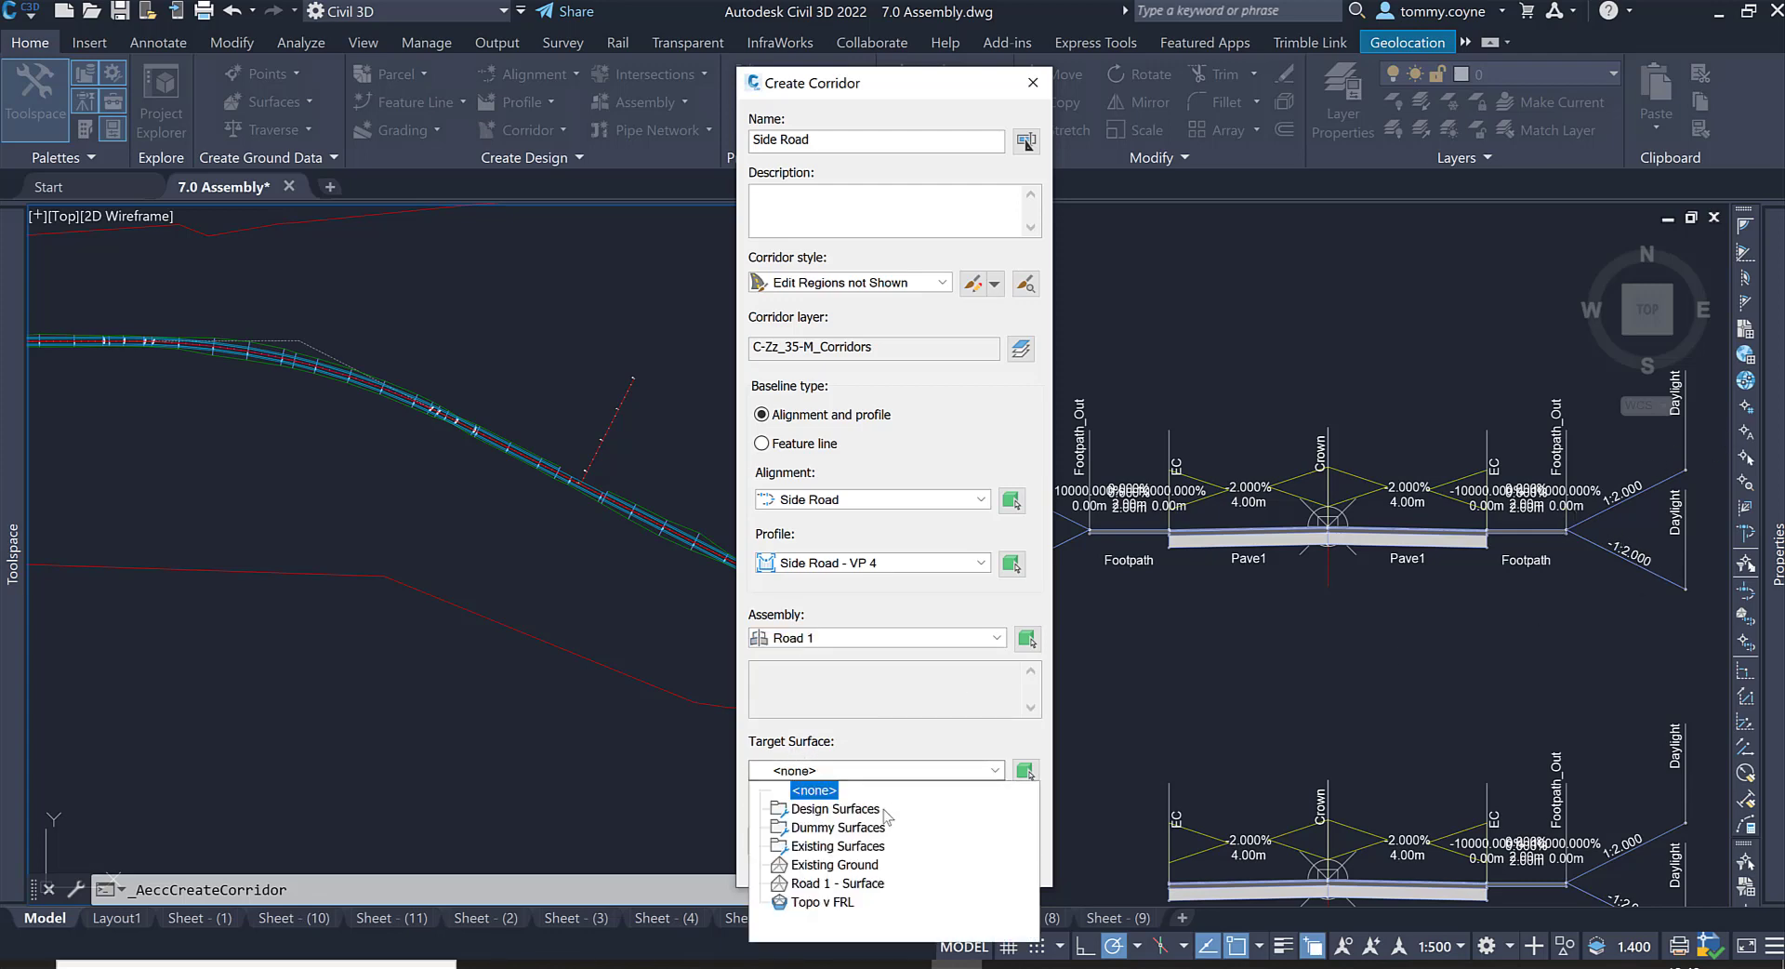
click(834, 864)
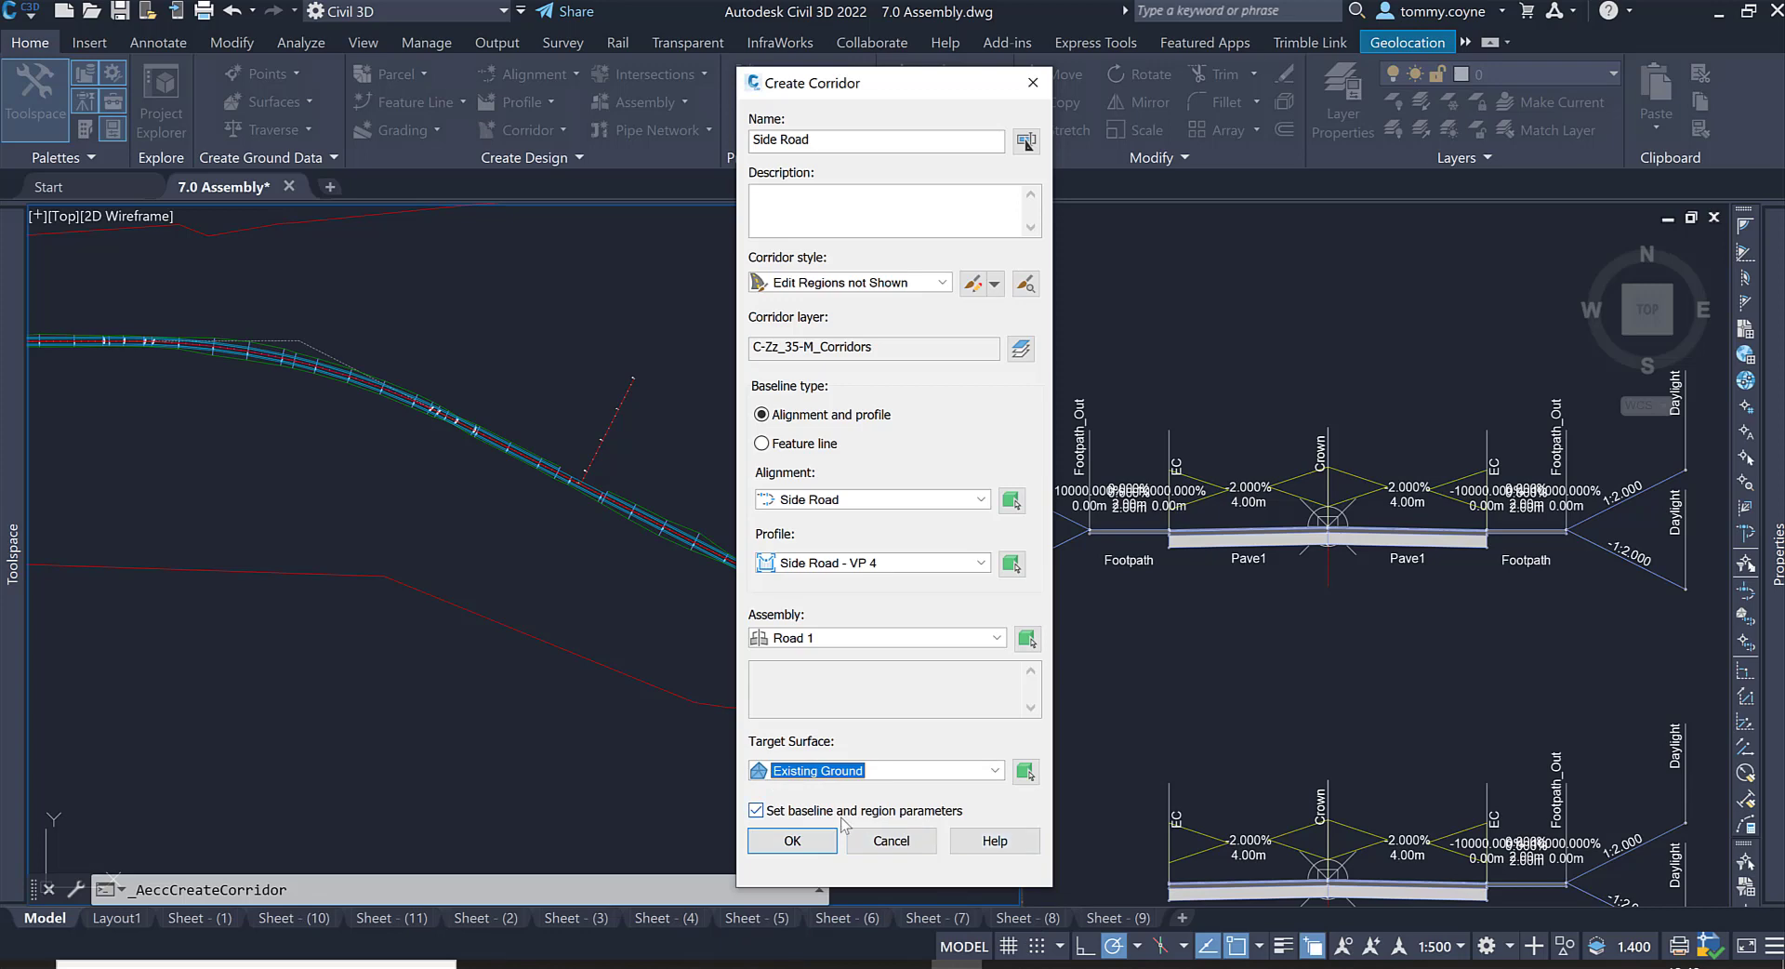
click(755, 811)
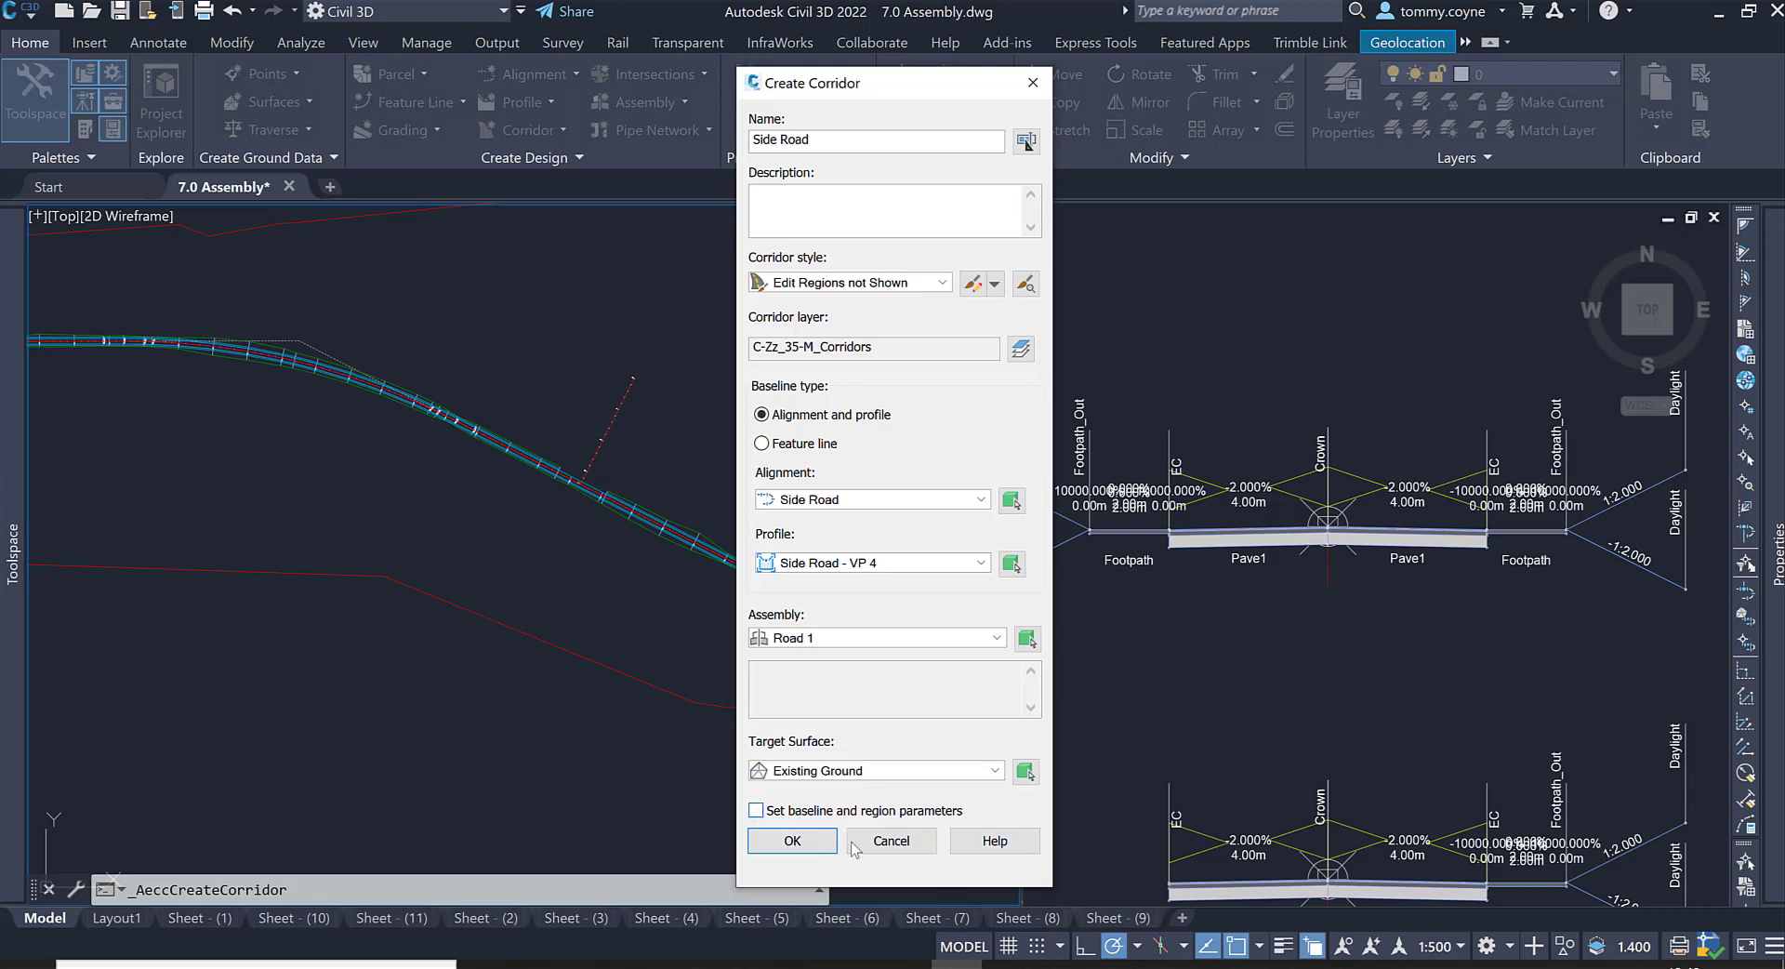
click(792, 841)
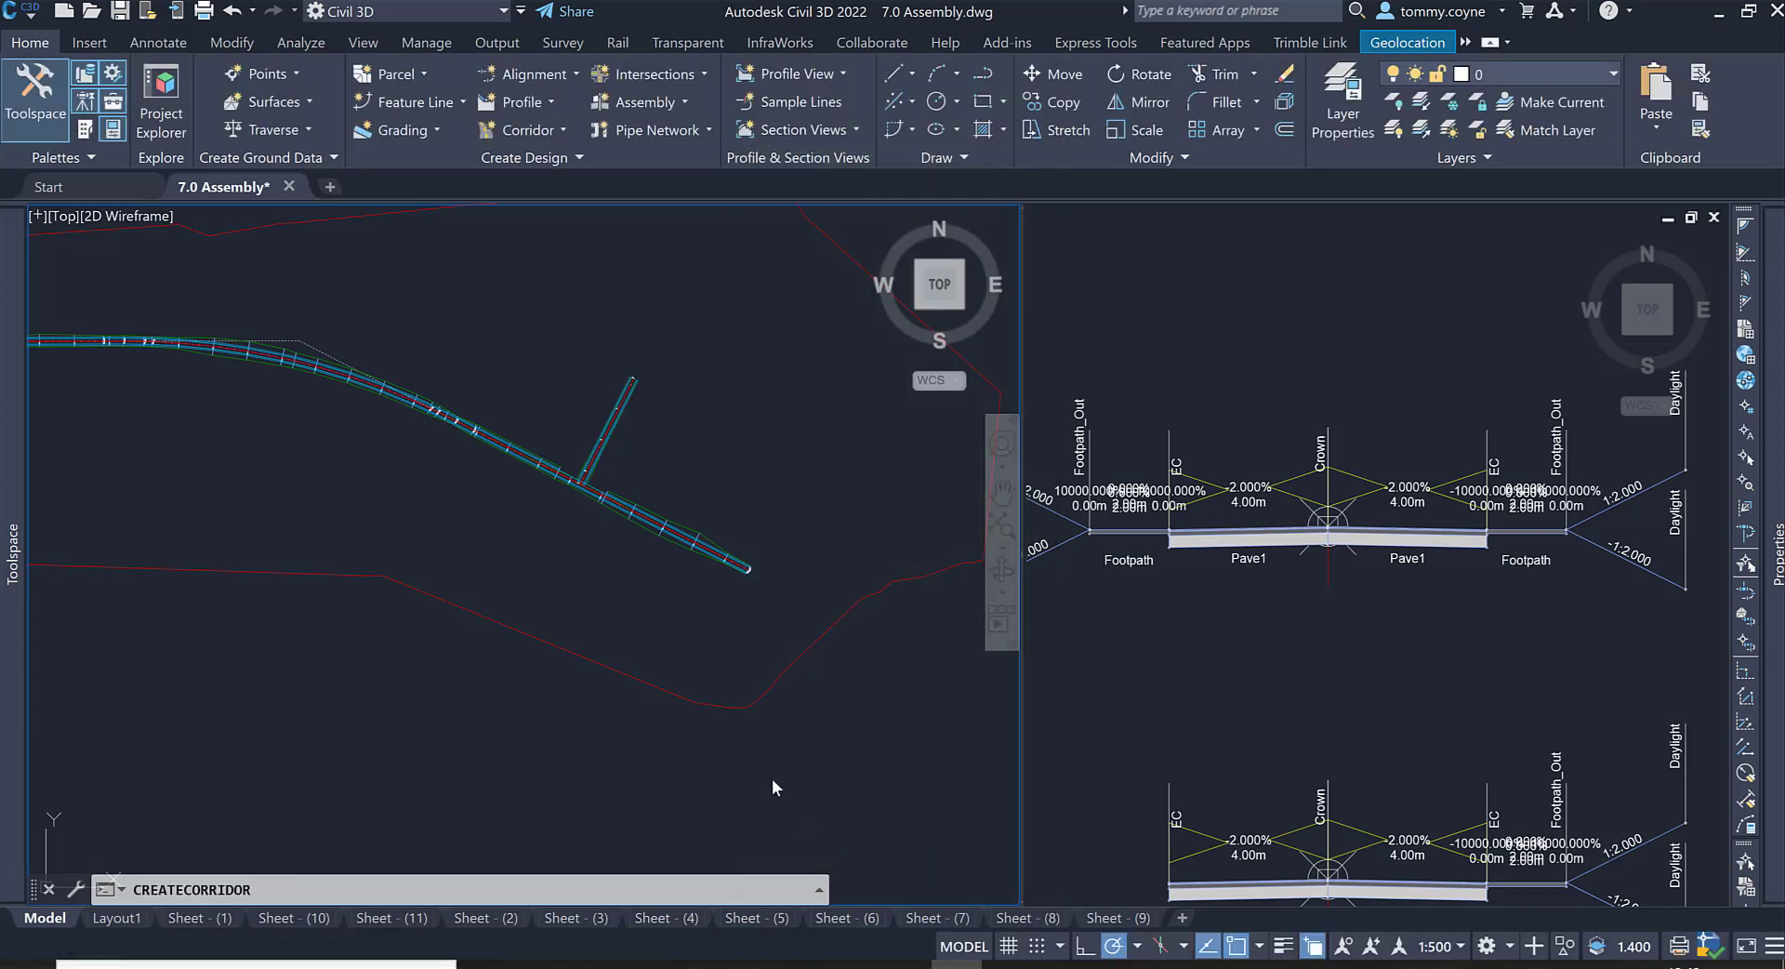
Step: Examine the new Side Road corridor in plan, along its length and where it meets Road 1
scroll(604, 465, up, 6)
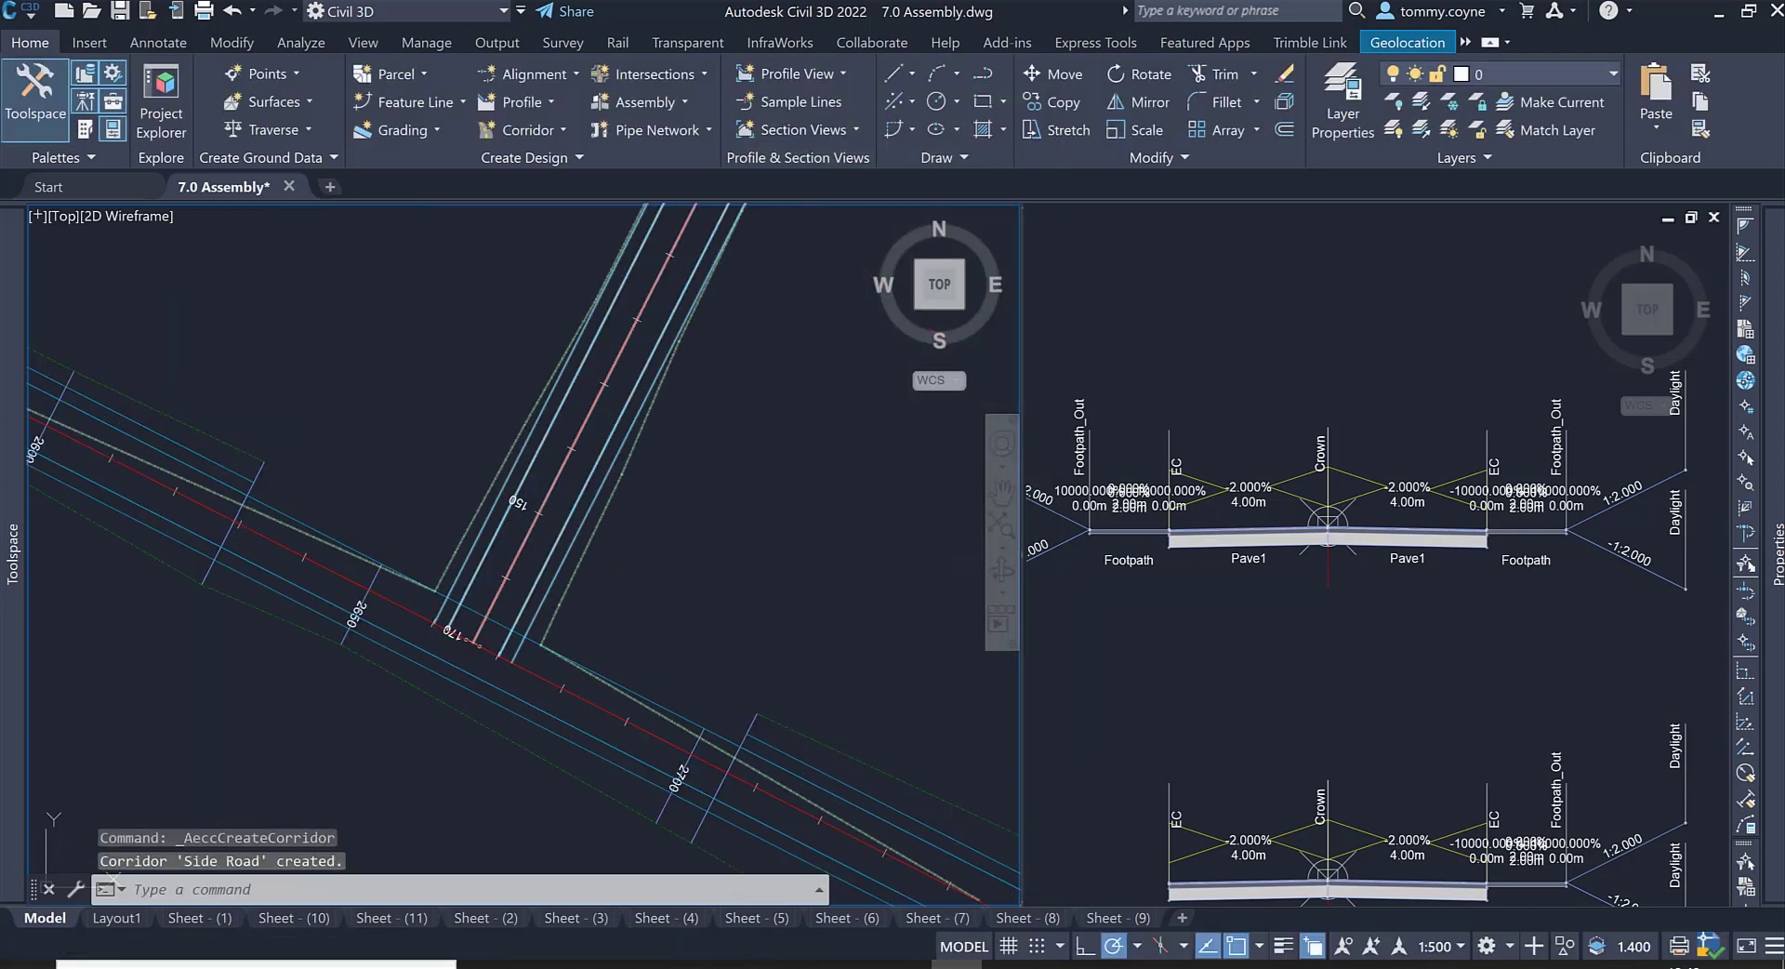
key(Escape)
scroll(683, 469, down, 6)
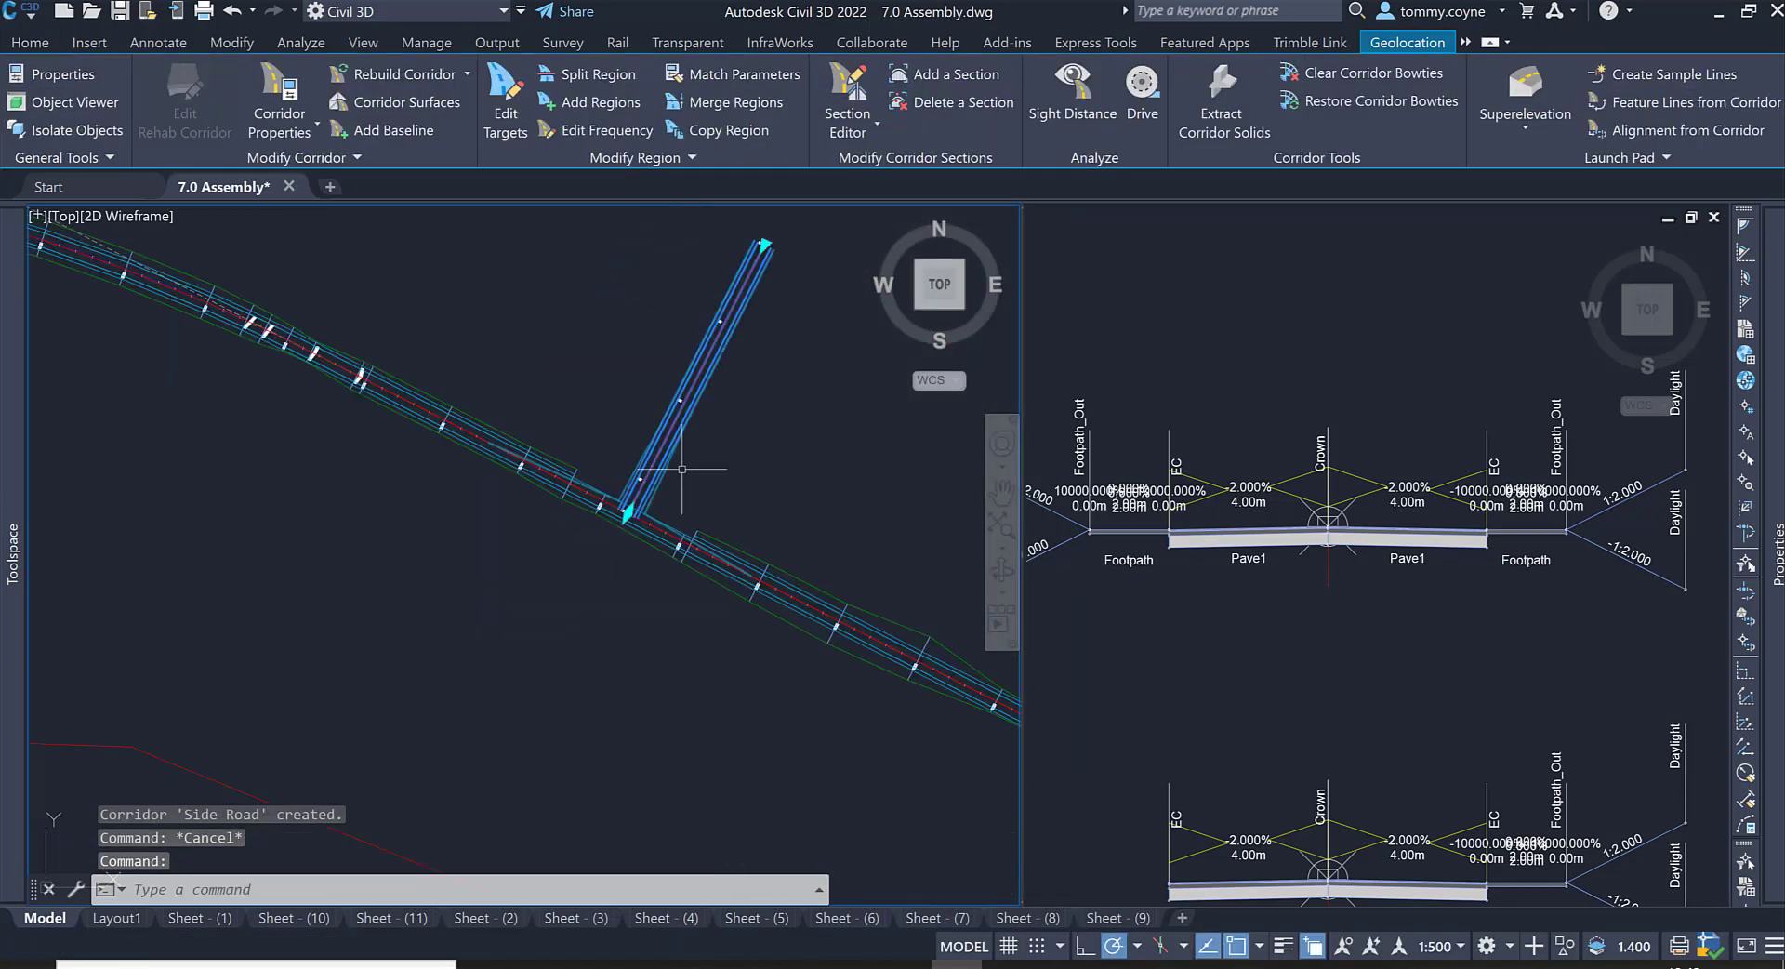
scroll(816, 401, down, 4)
middle_drag(816, 399, 602, 598)
scroll(558, 595, up, 4)
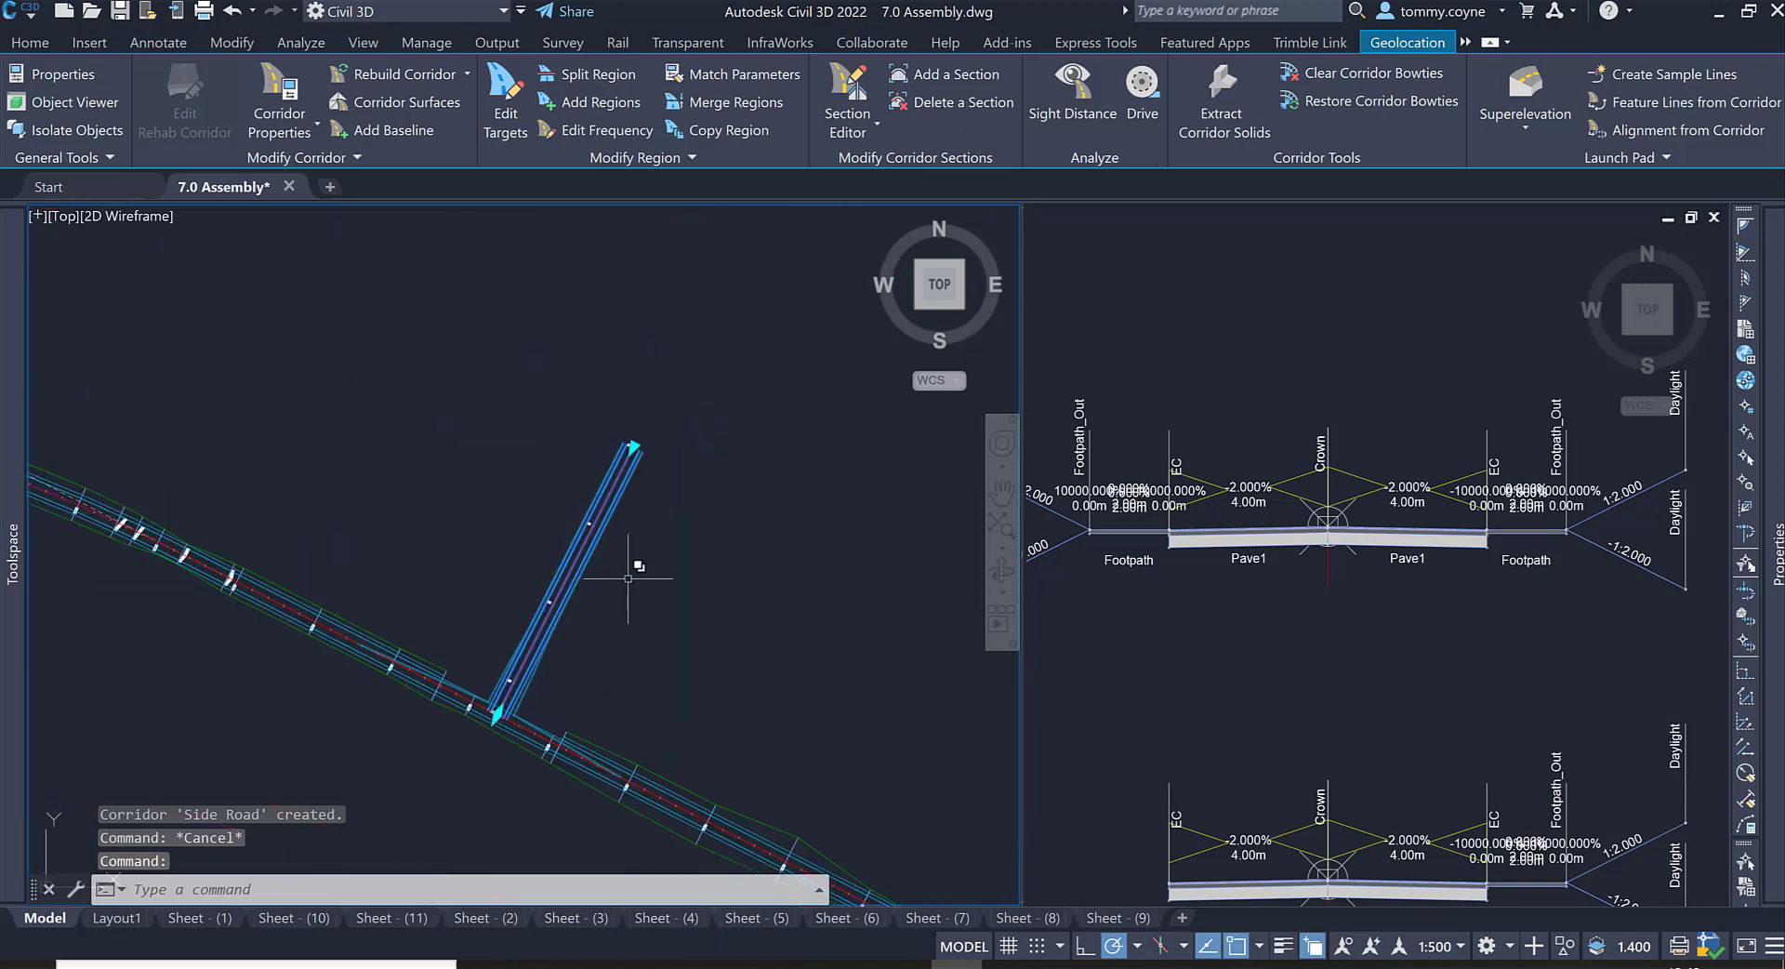
scroll(502, 684, up, 3)
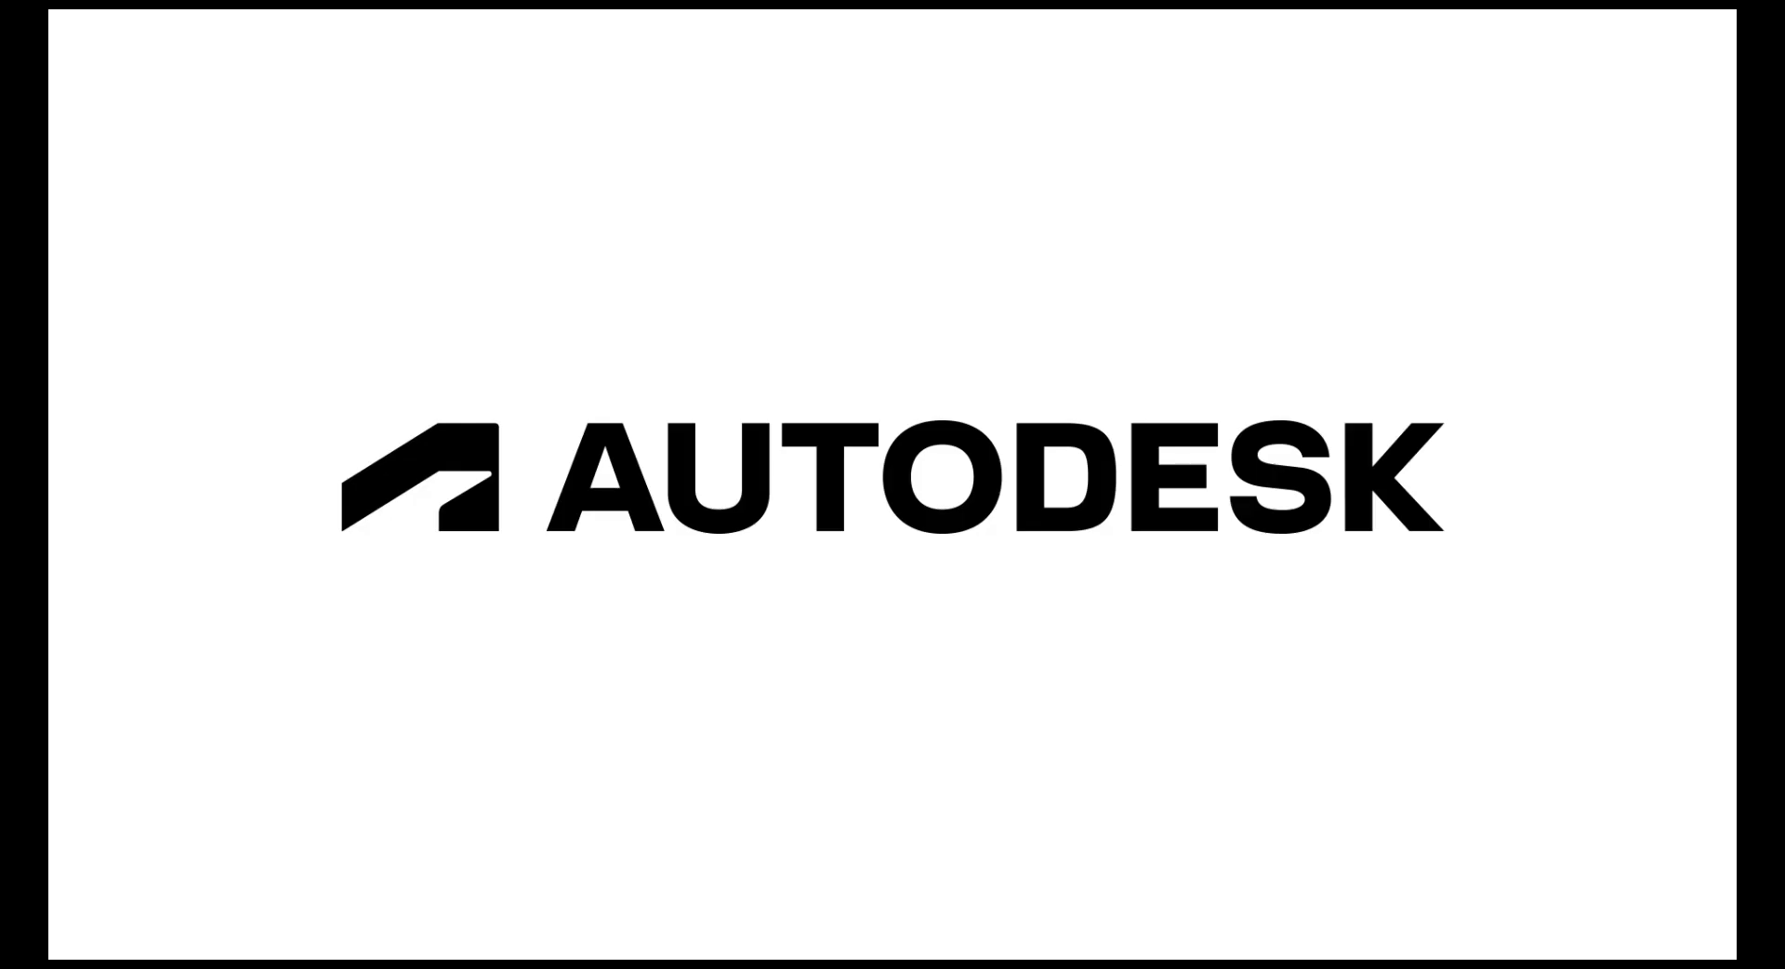